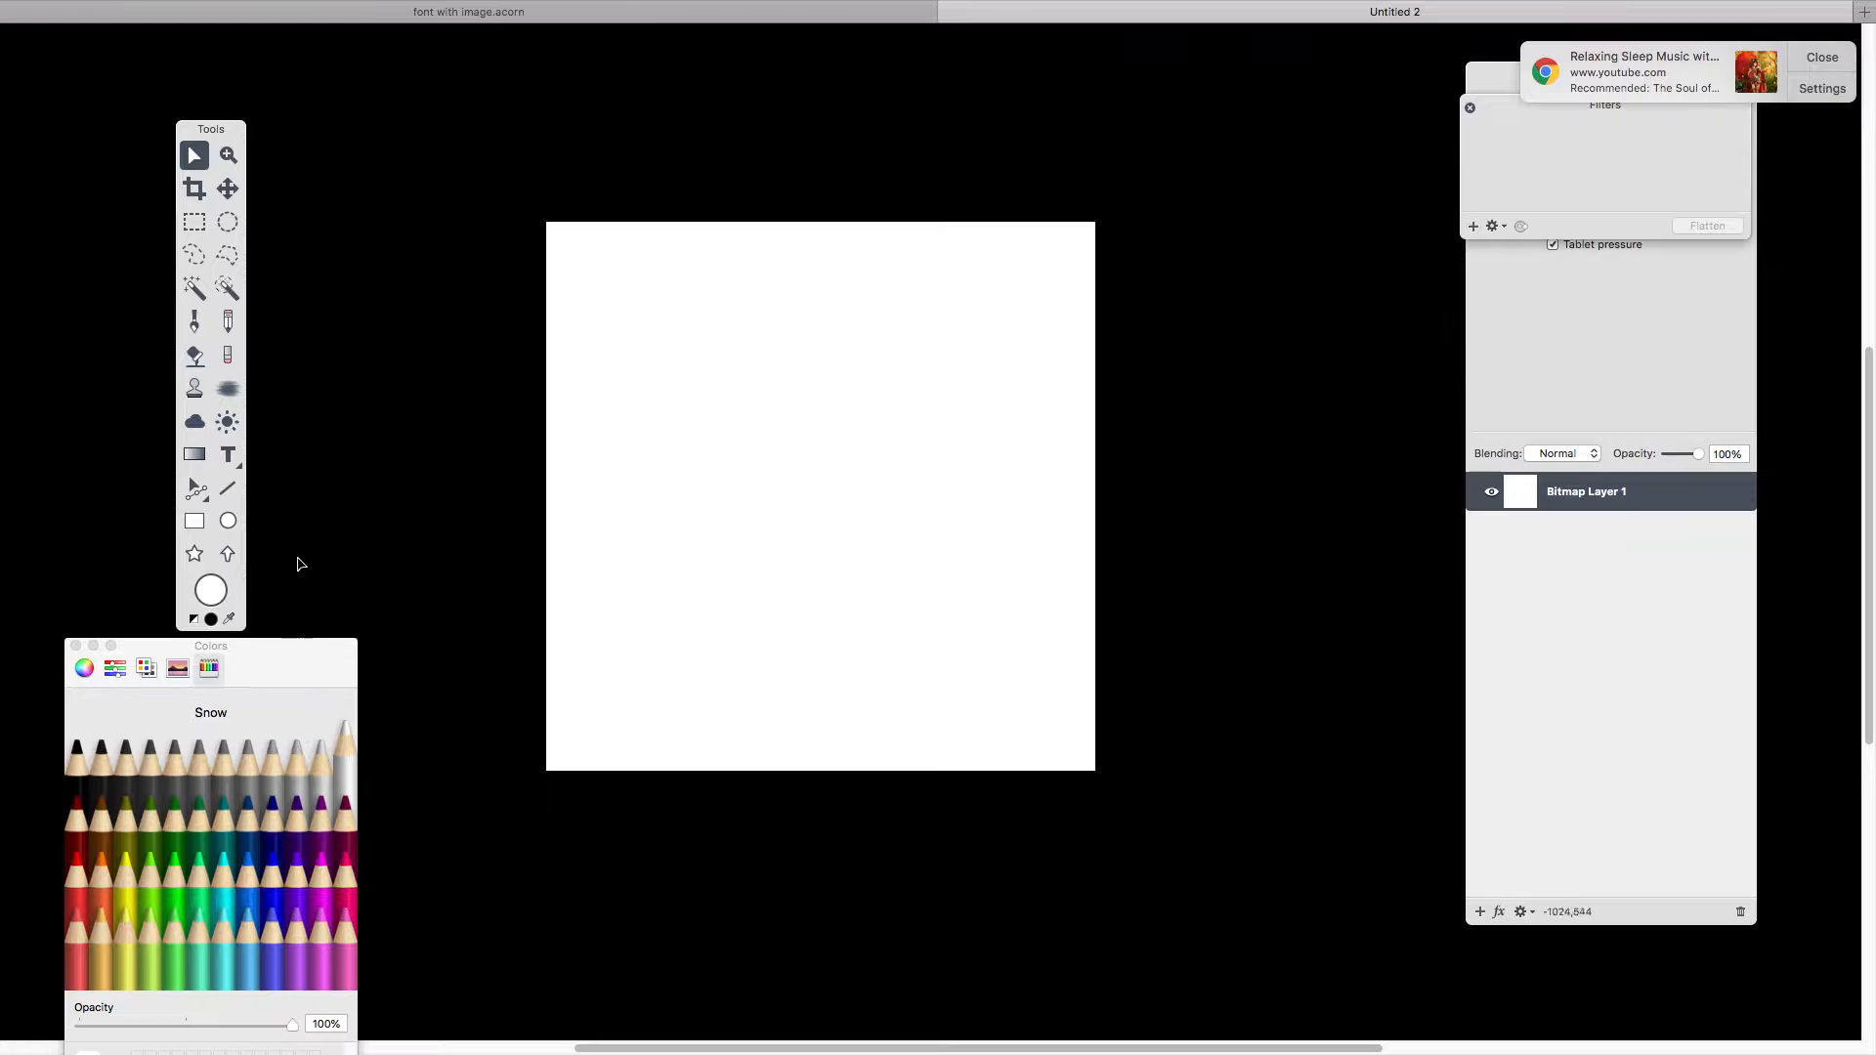
Move the Colors and Tools palettes up so both are fully visible beside the canvas.
left_click_drag(211, 128, 445, 310)
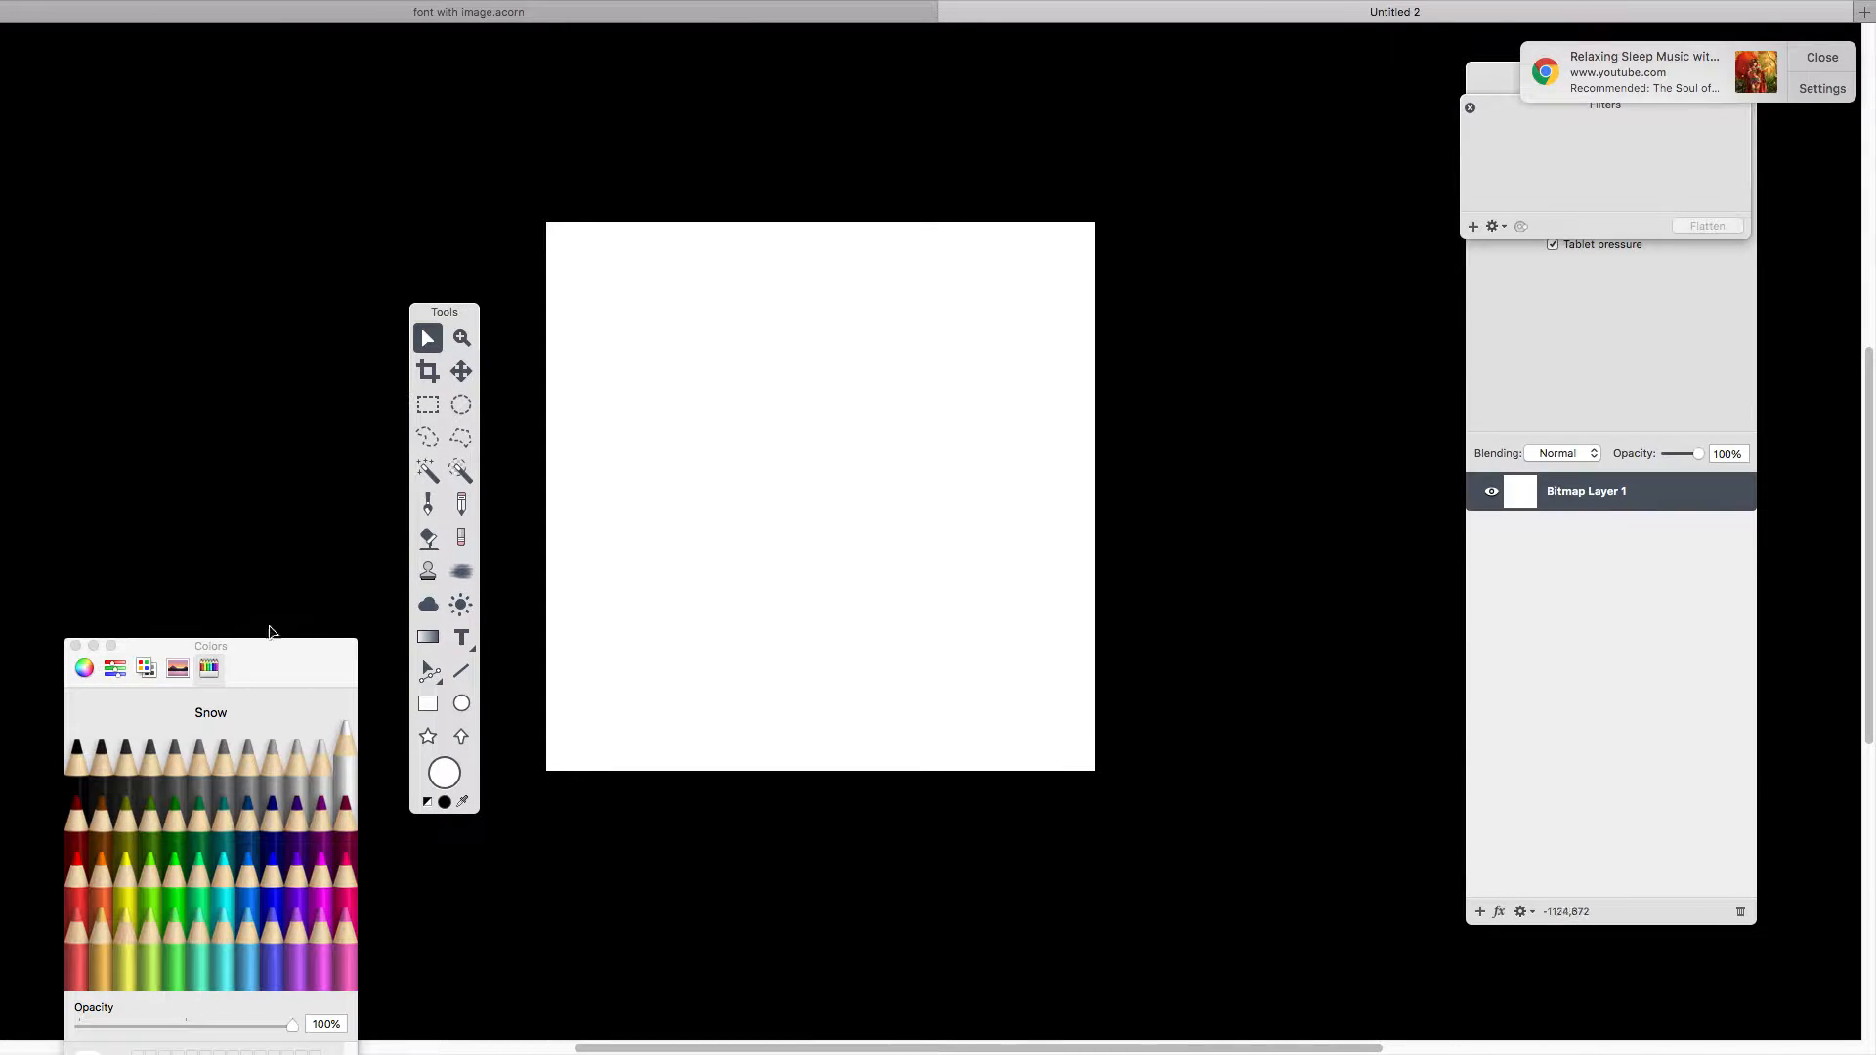
left_click_drag(256, 653, 224, 176)
left_click_drag(463, 318, 420, 222)
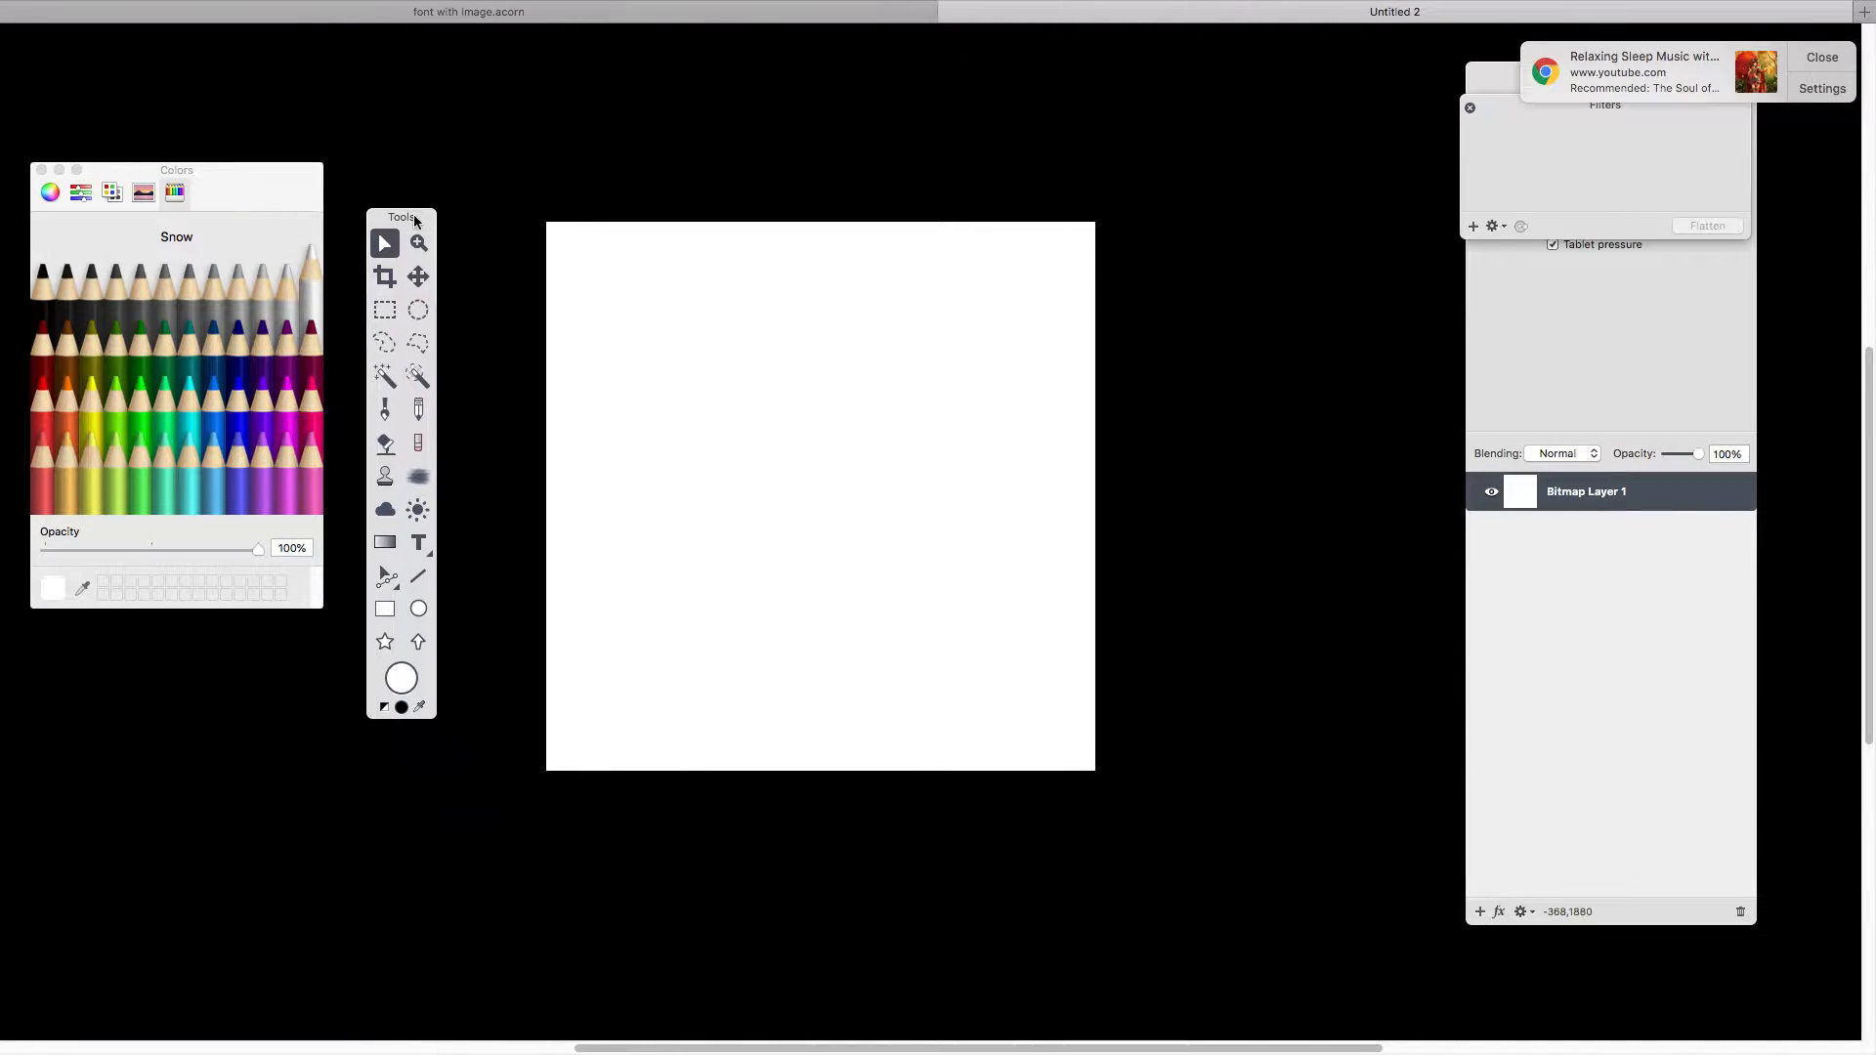
Activate the Text tool and uncover its settings by dismissing the notification and Filters palette, placing the settings palette closer to the canvas.
left_click(418, 545)
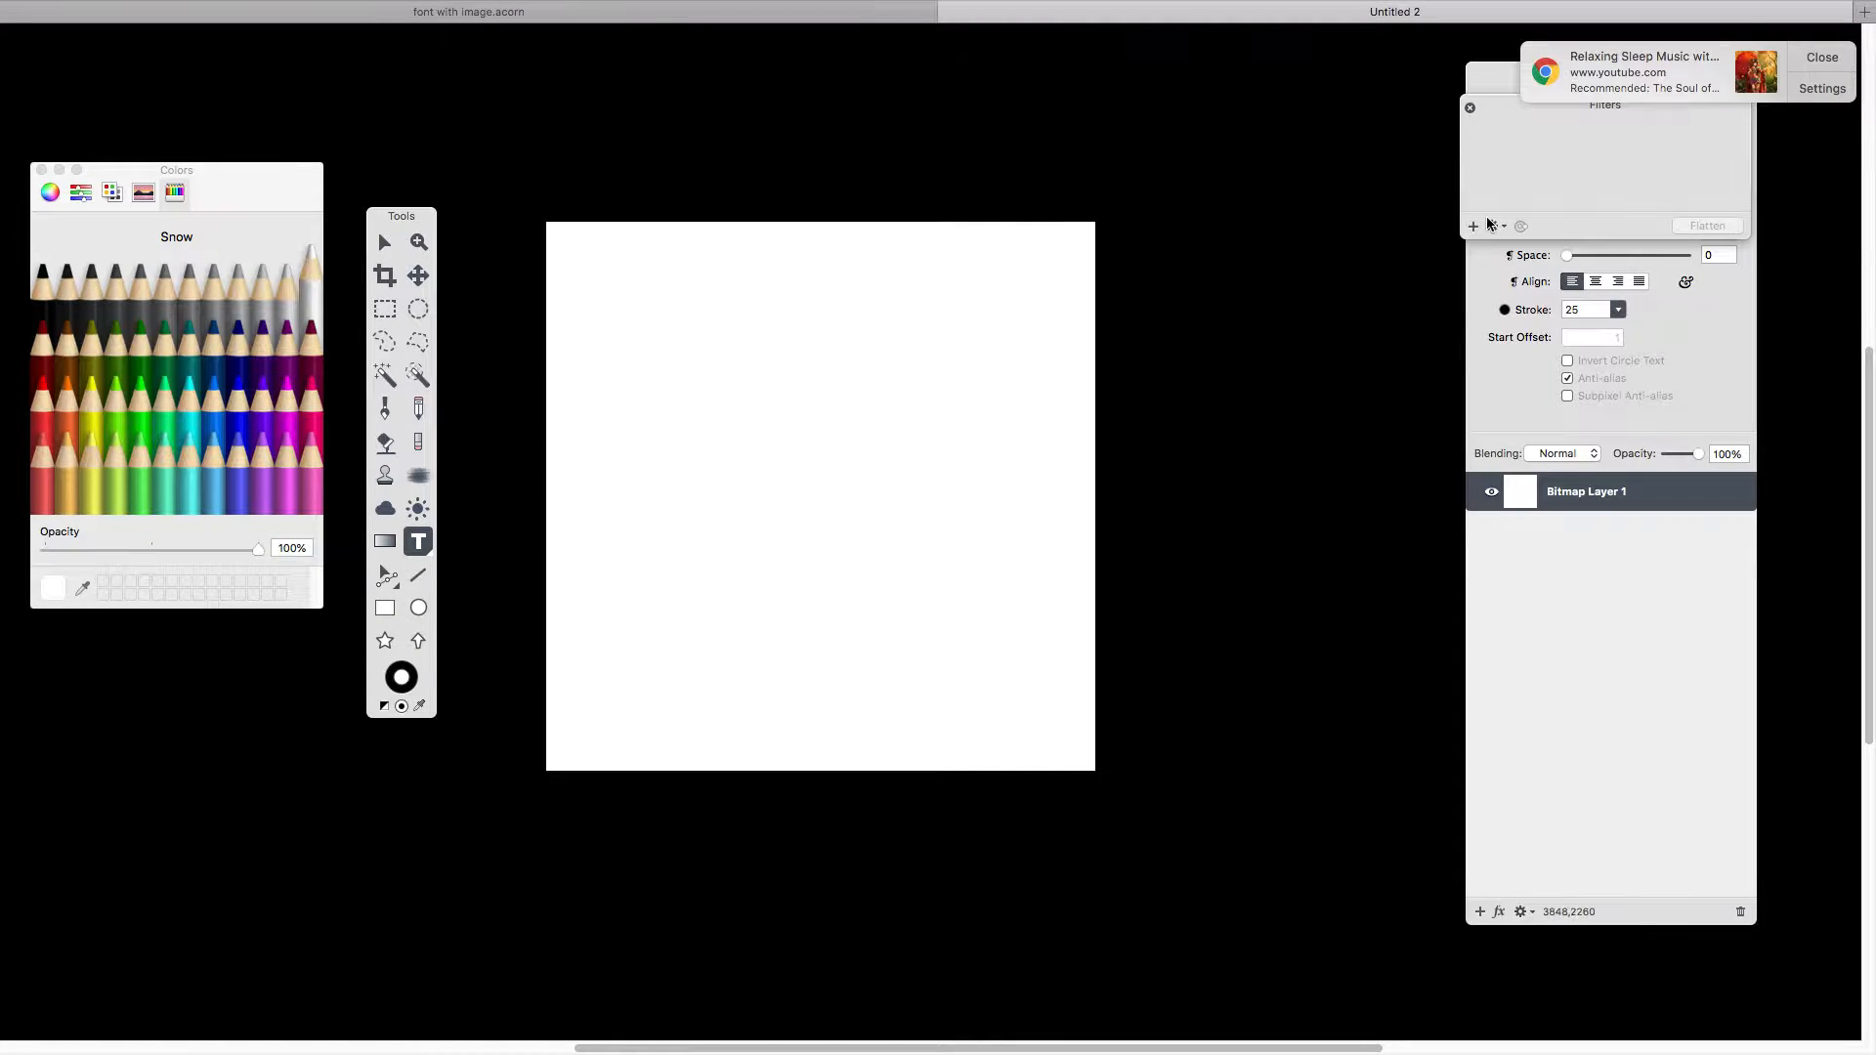
left_click(1814, 60)
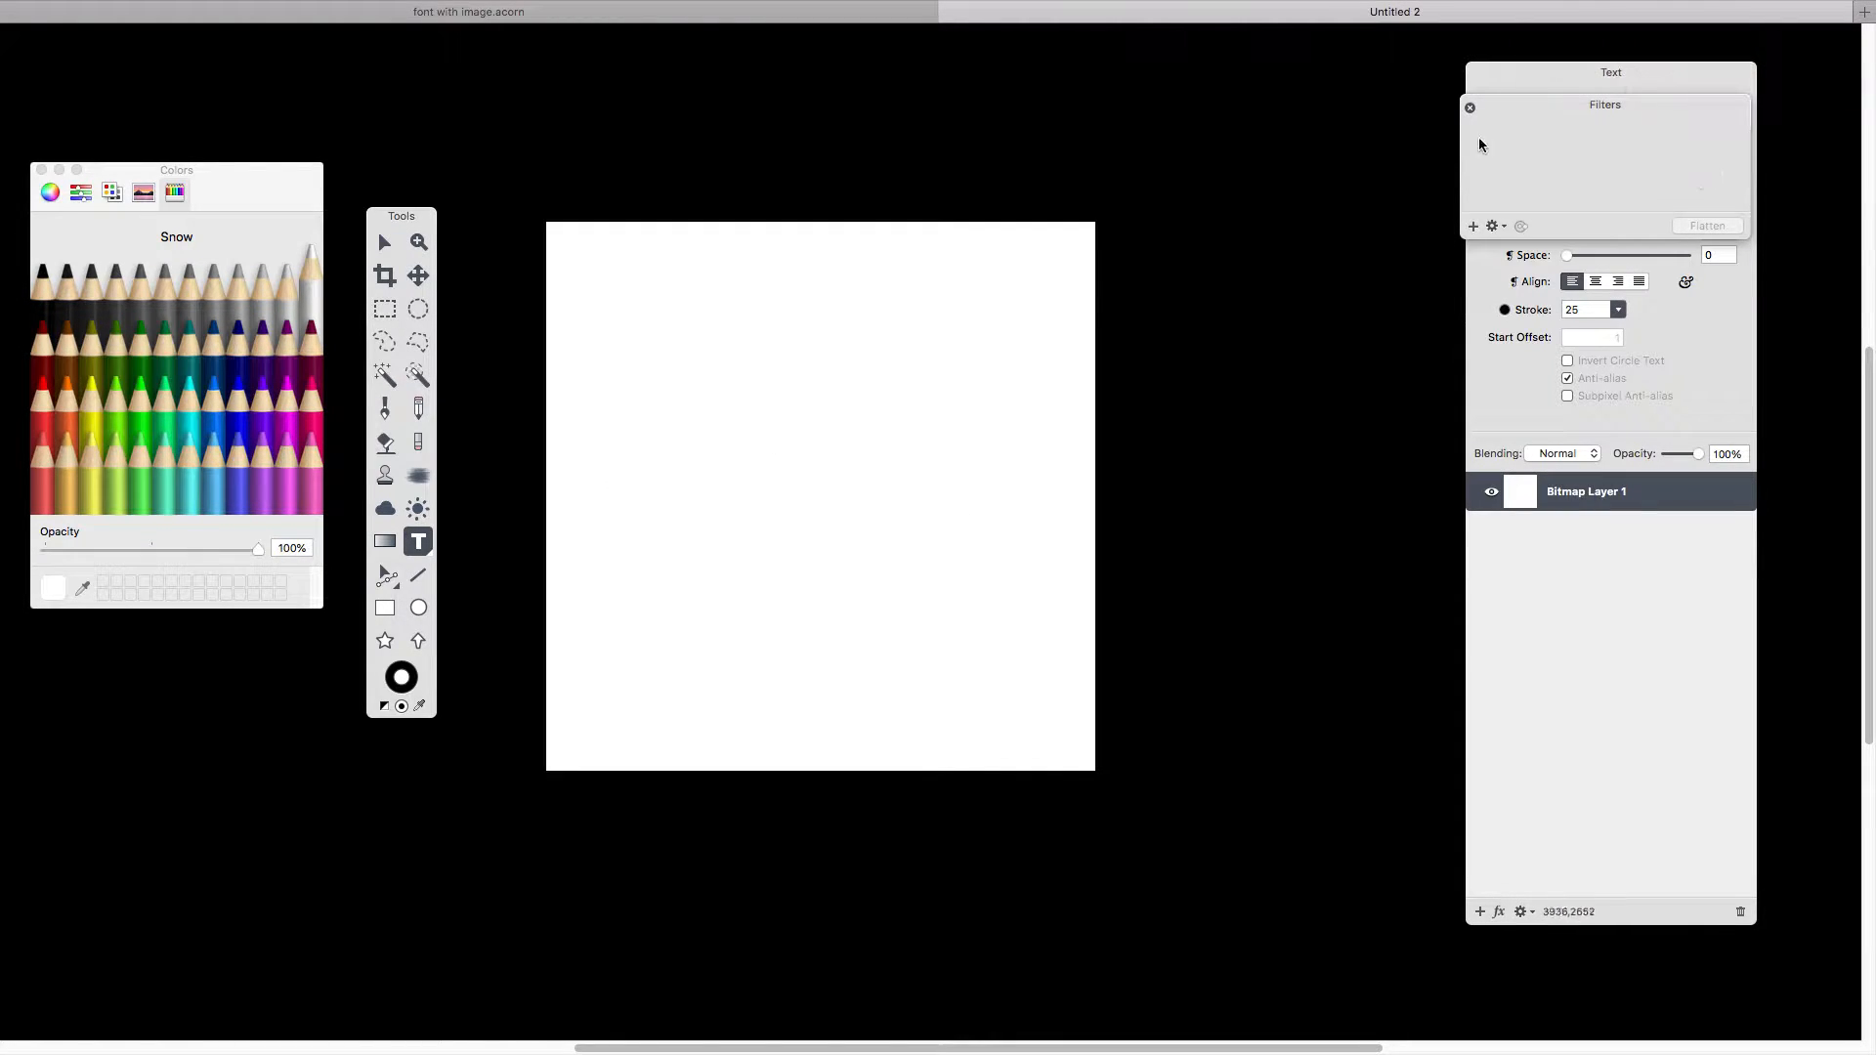
left_click(1469, 108)
left_click_drag(1536, 90, 1291, 108)
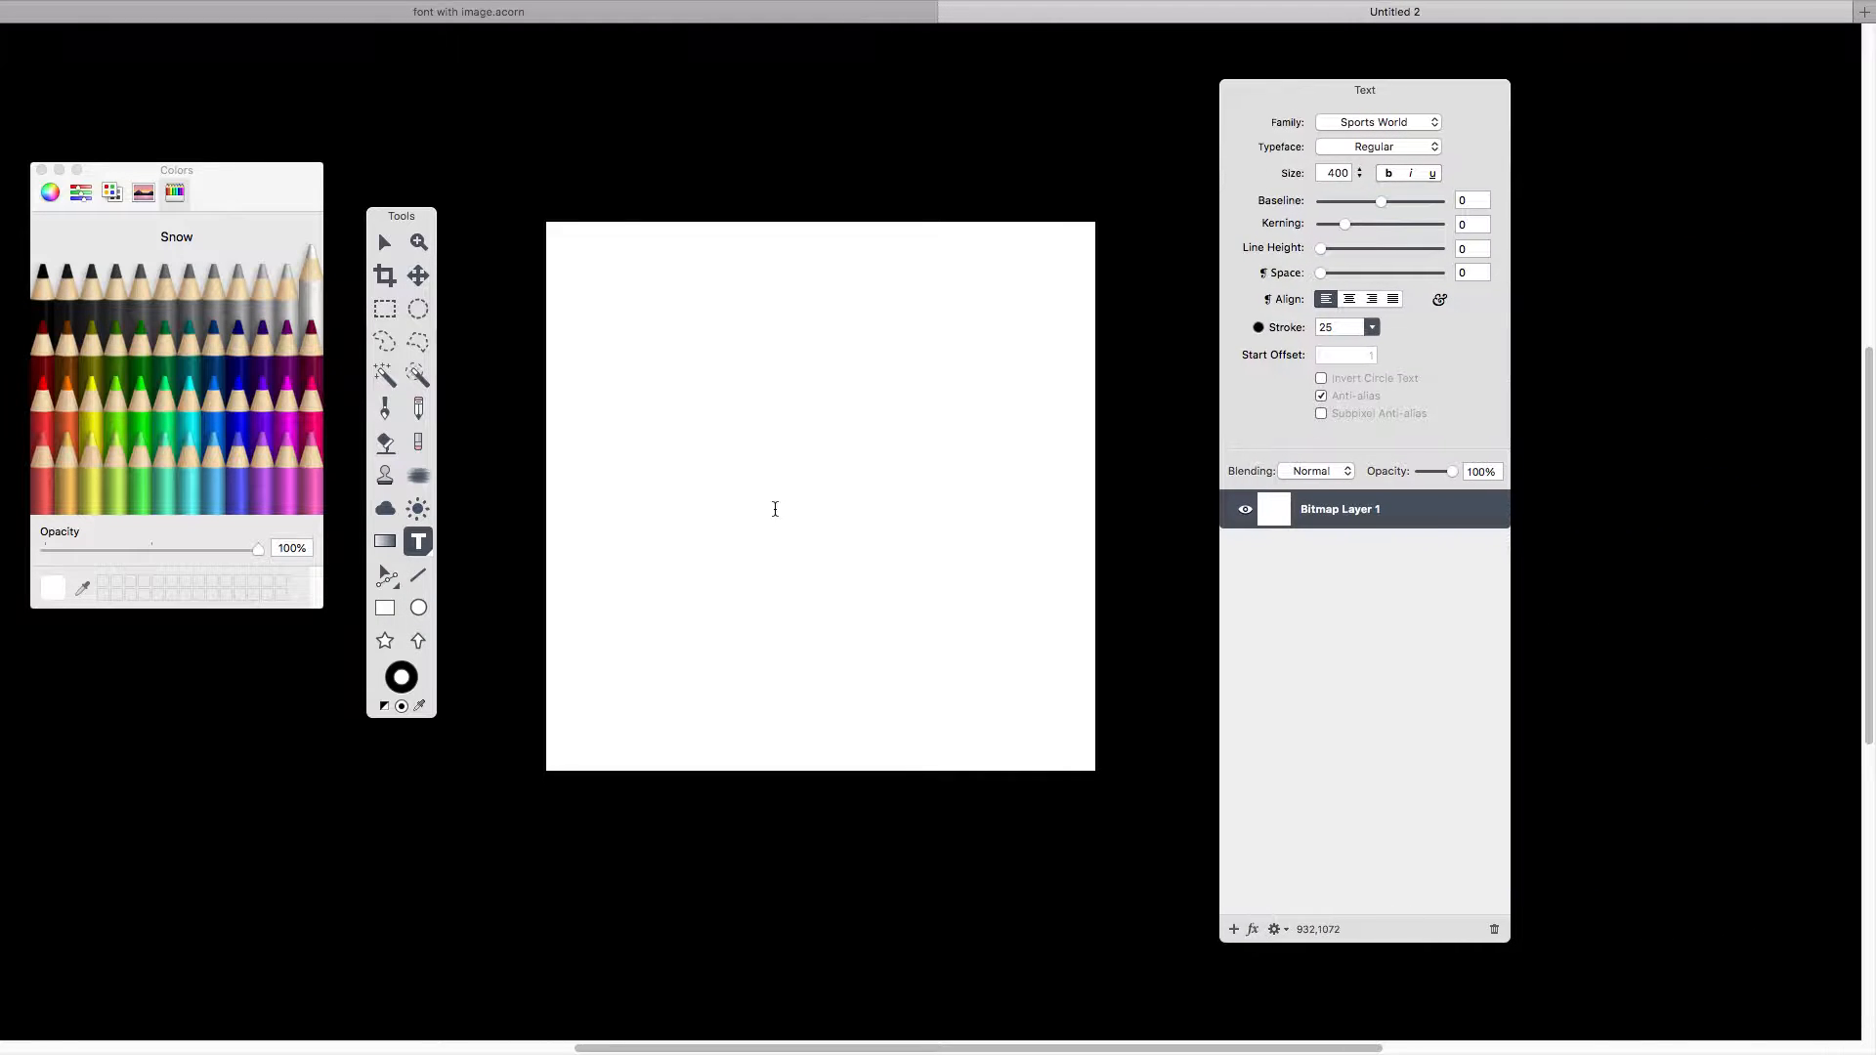
Add the text NINTENDO to the canvas and move it up toward the canvas's left edge.
left_click(658, 406)
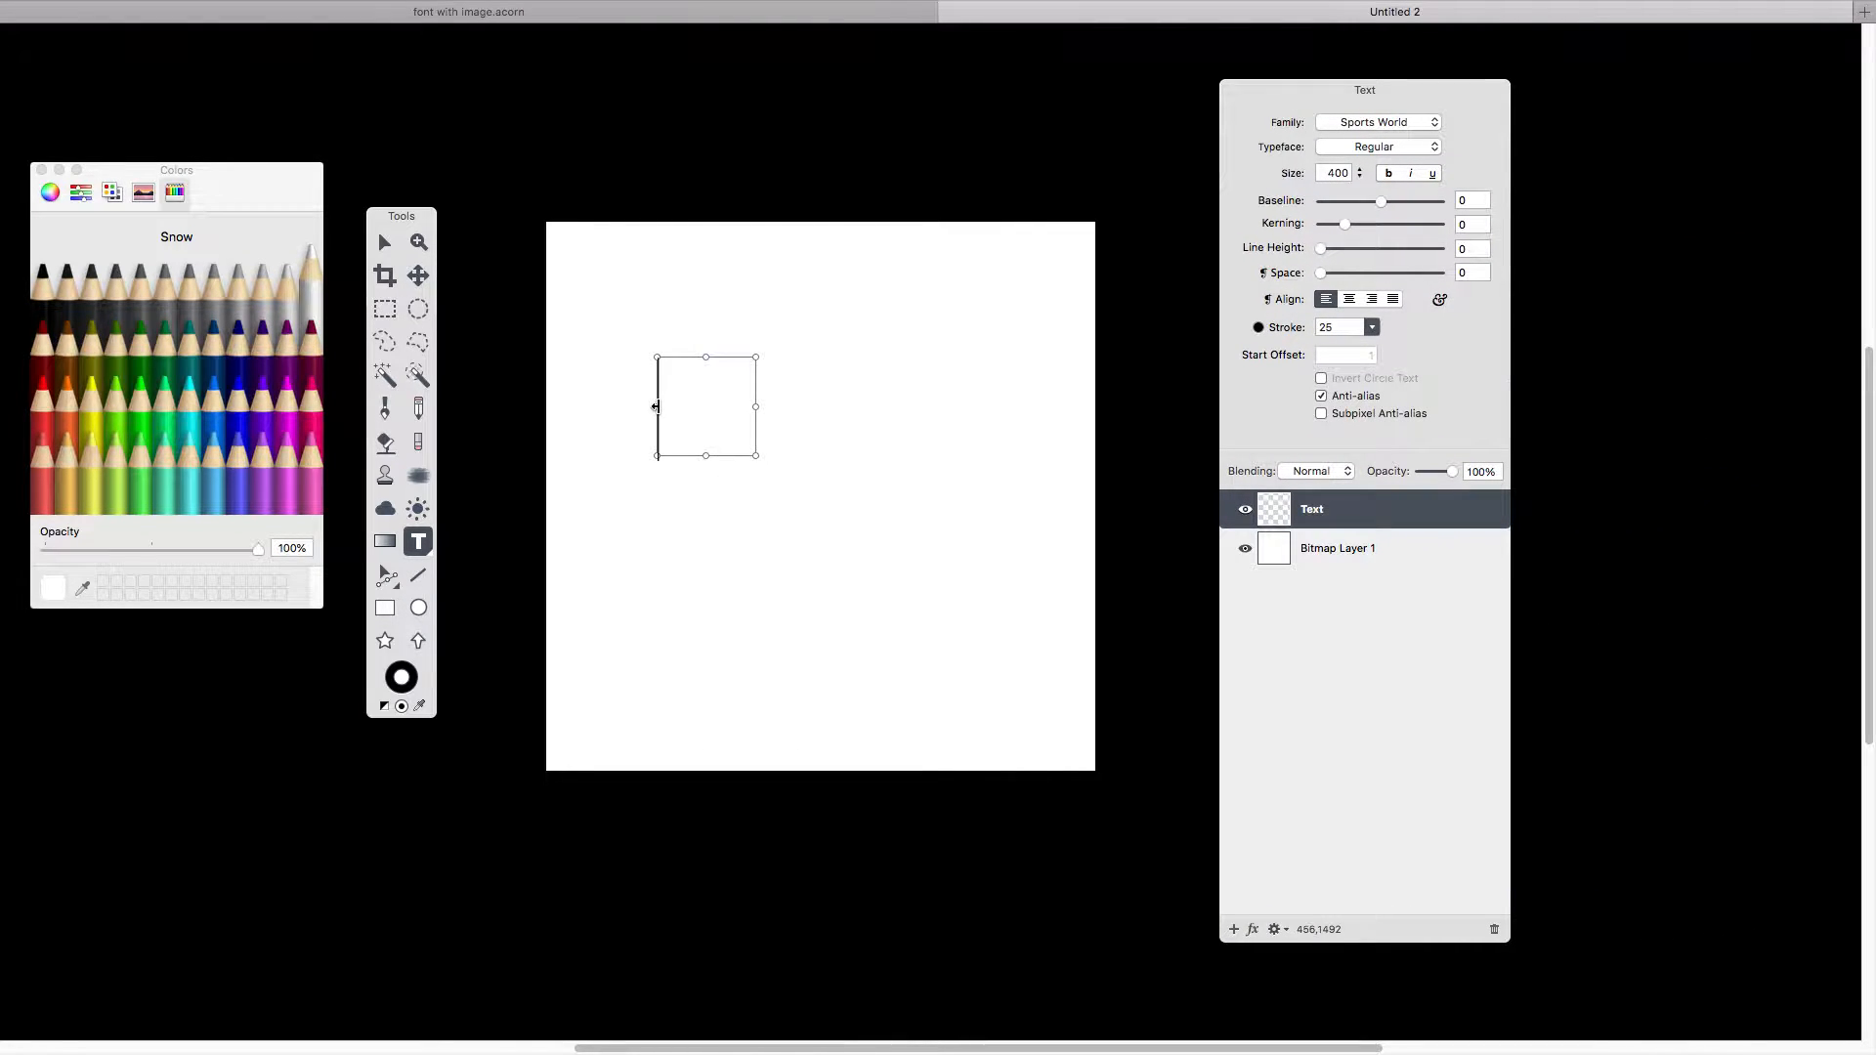
type("N")
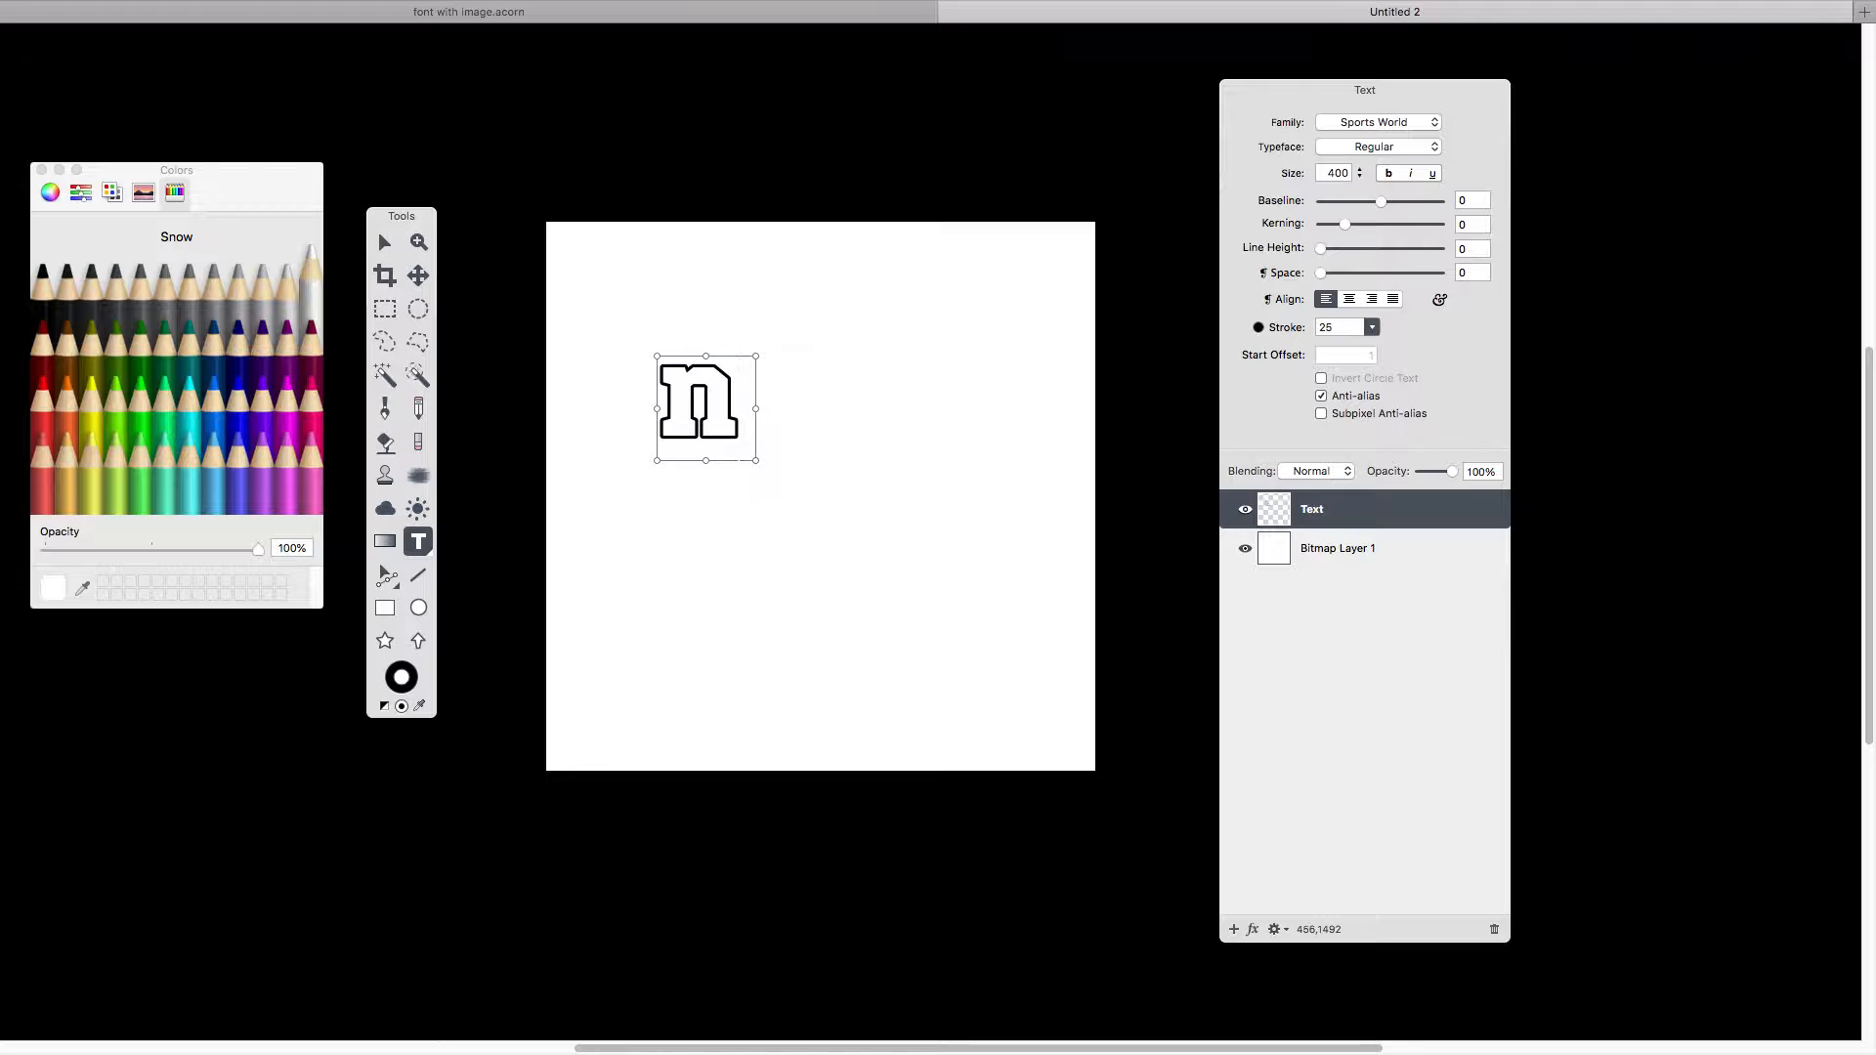
type("IN")
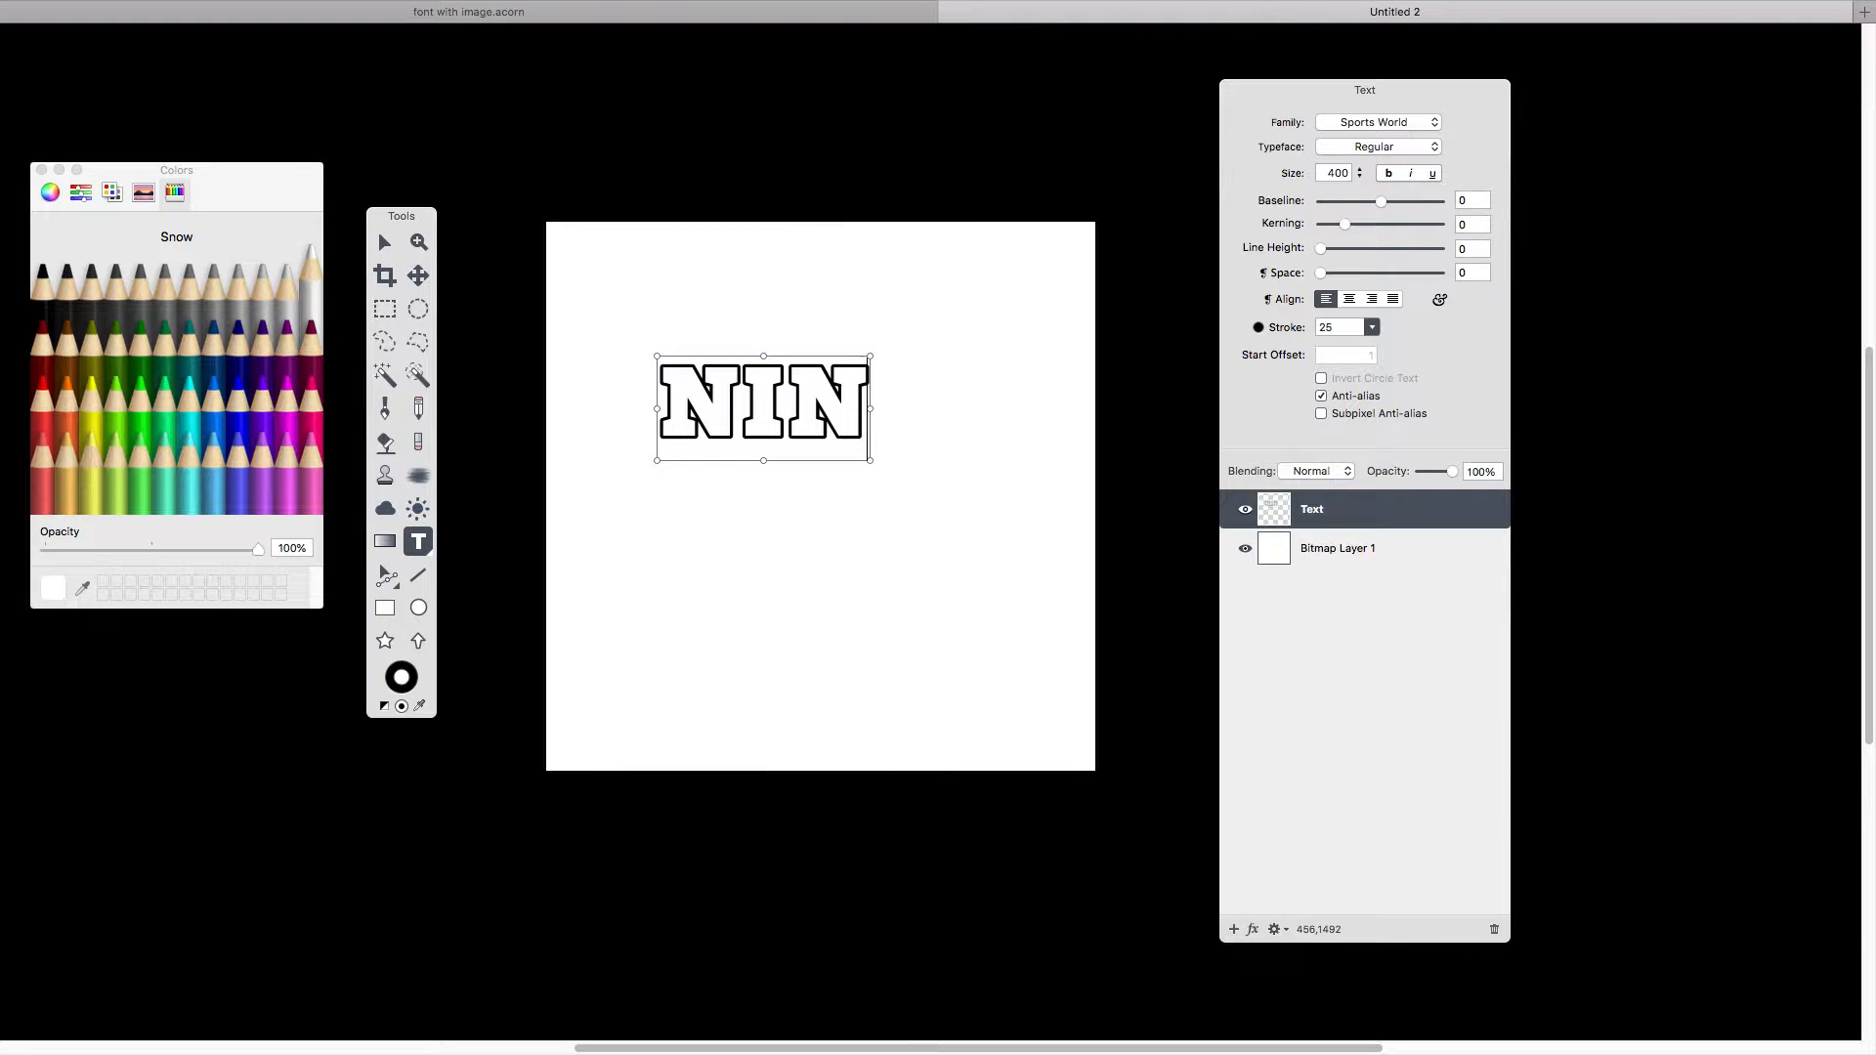
type("TENDO")
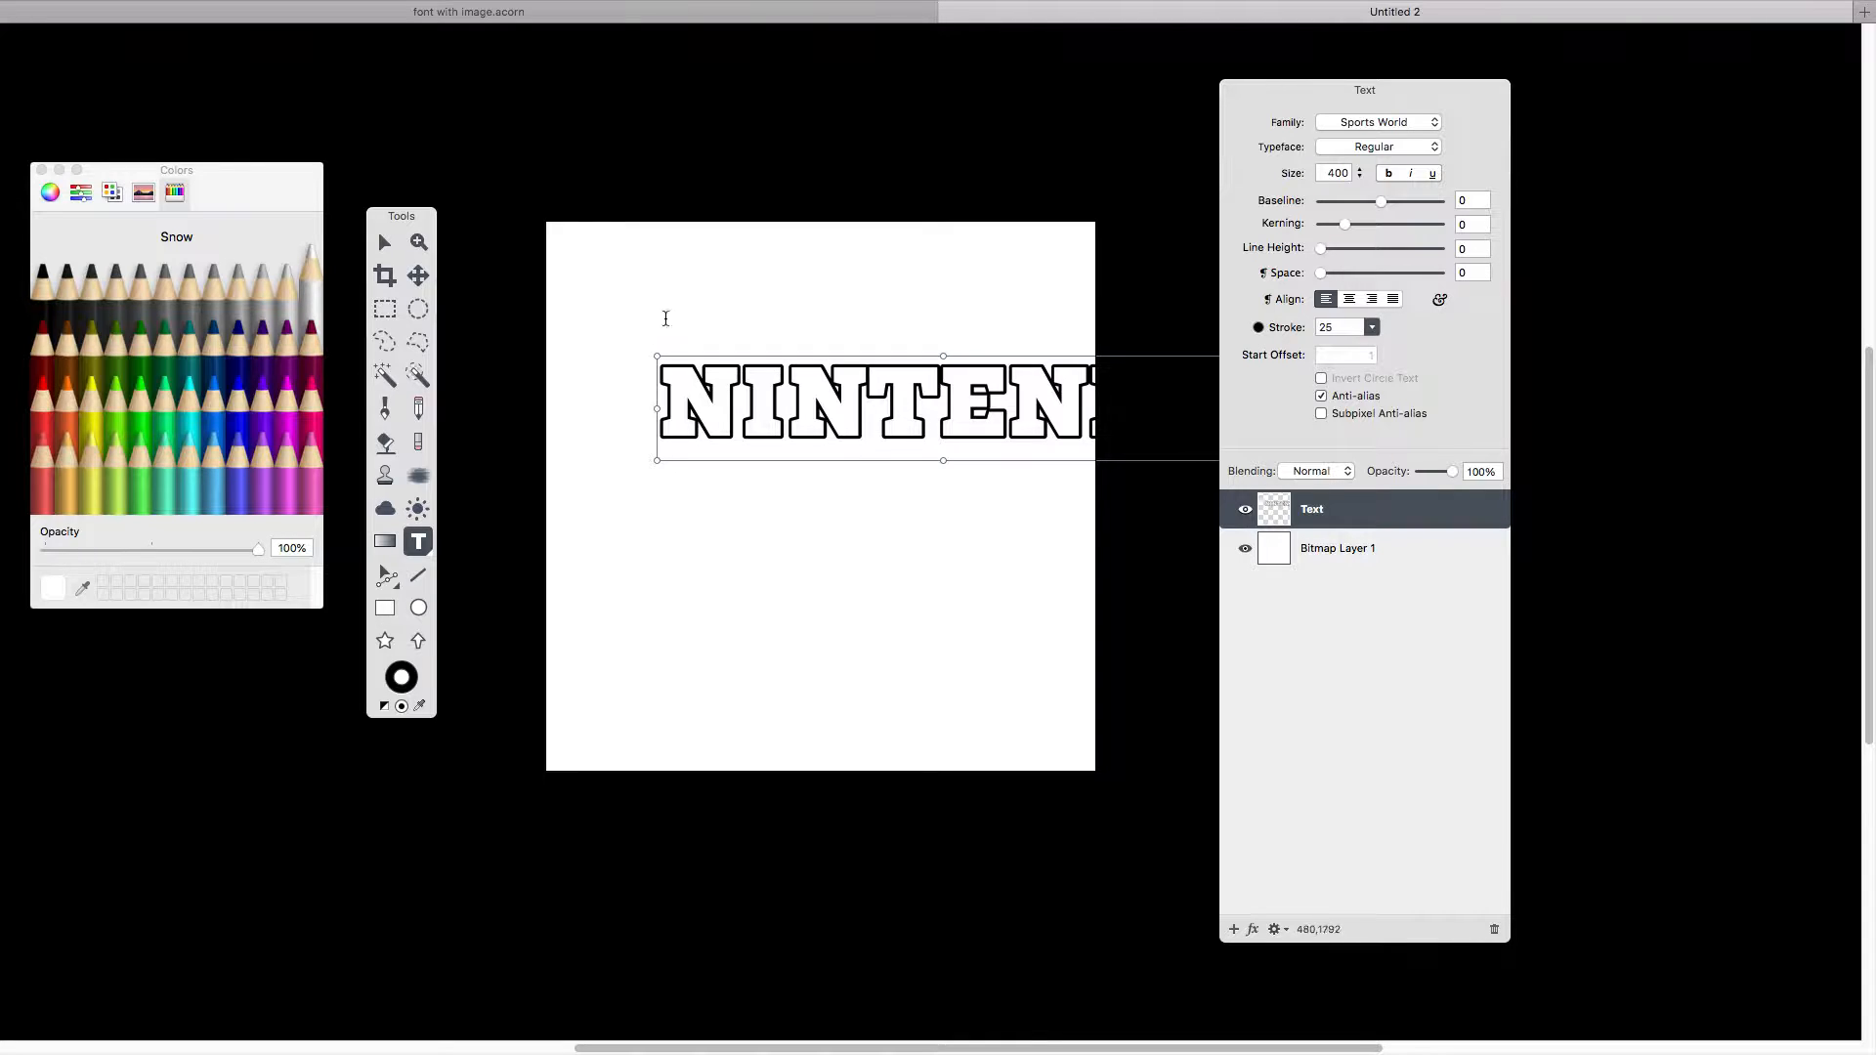
key("Escape")
left_click_drag(827, 387, 738, 346)
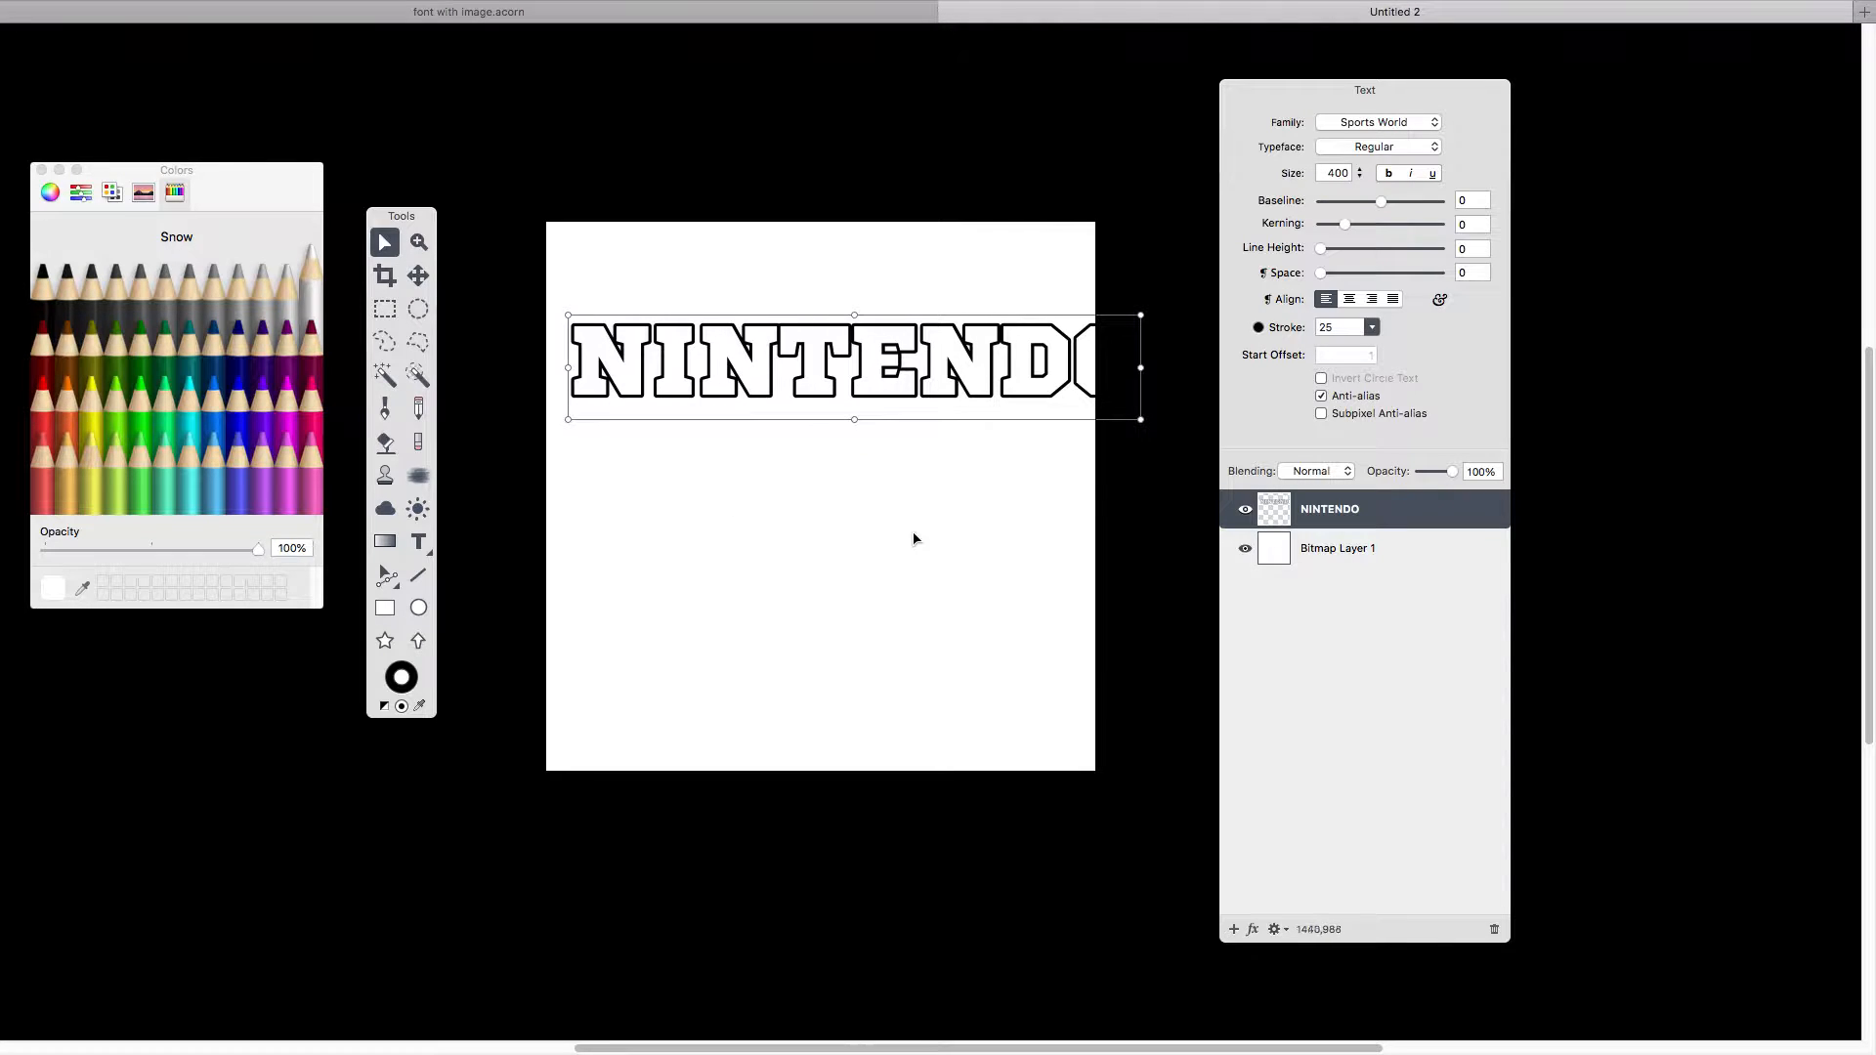
Set the NINTENDO text's font size to 350 and reposition it within the canvas.
left_click(1336, 173)
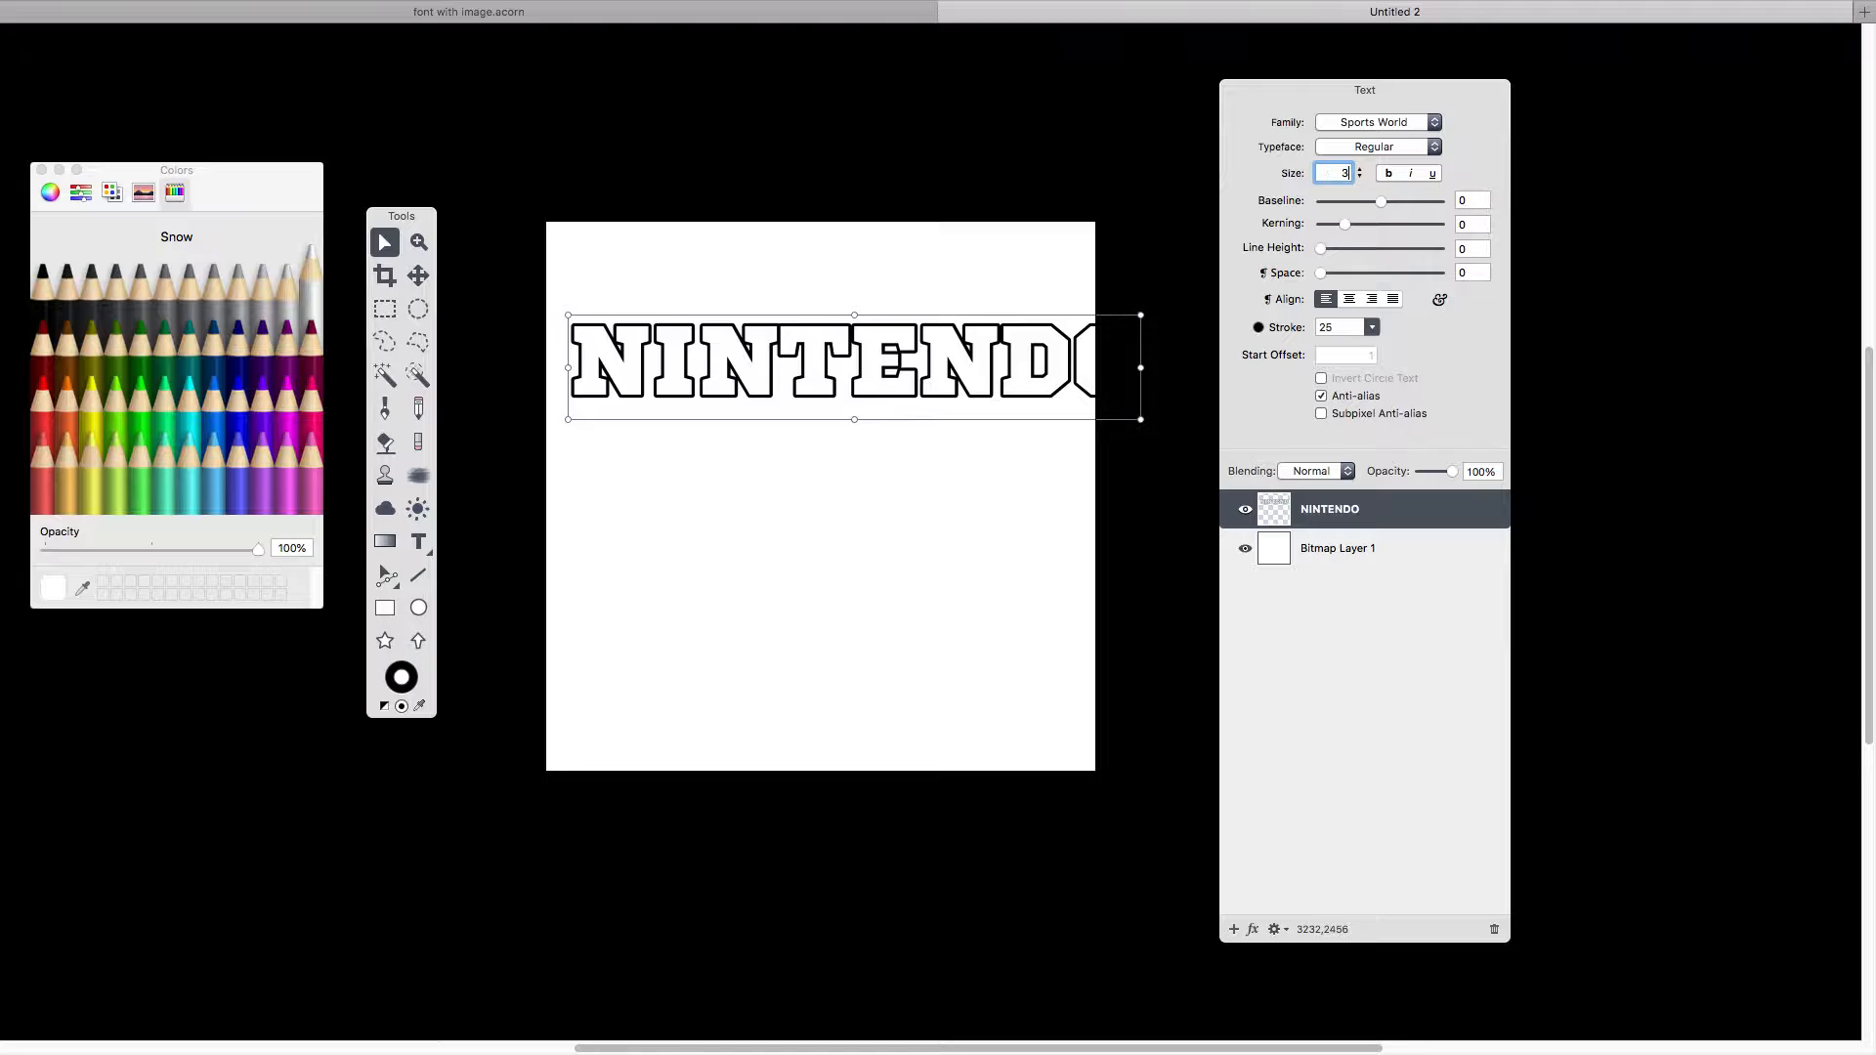
type("350")
key("Return")
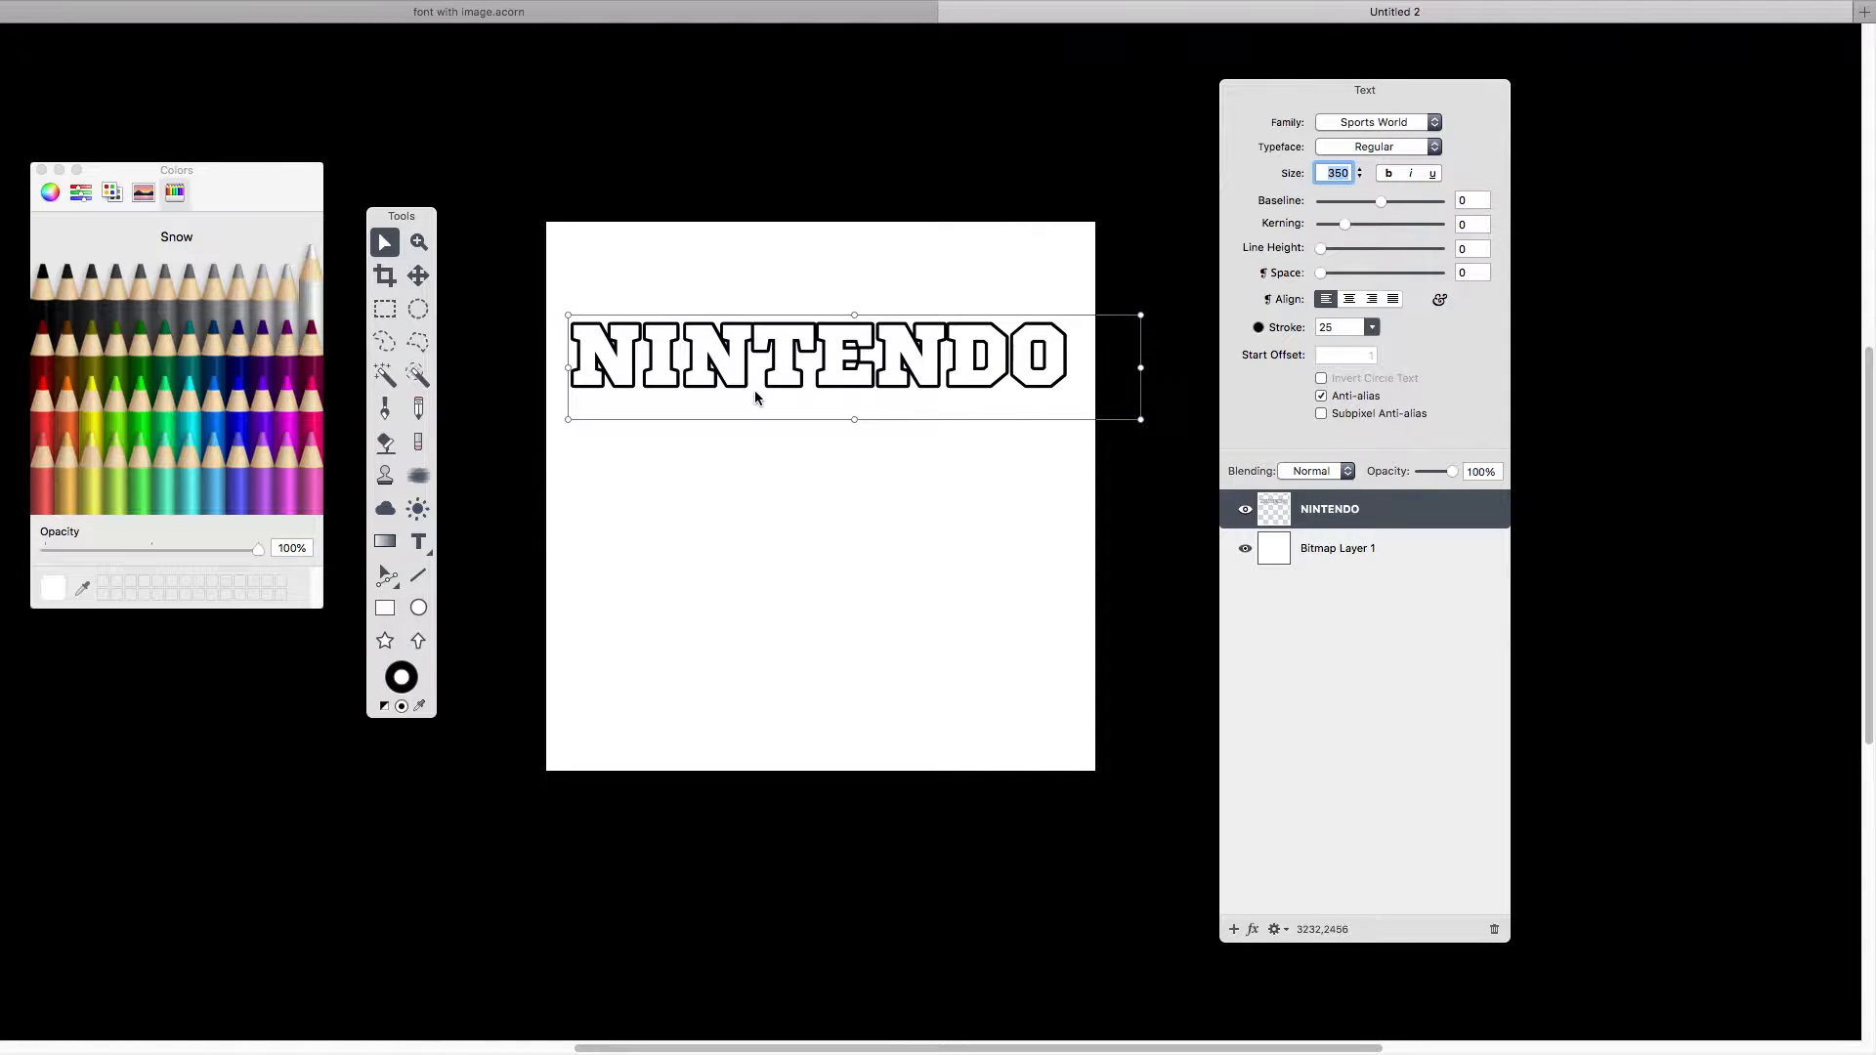
left_click_drag(748, 386, 728, 371)
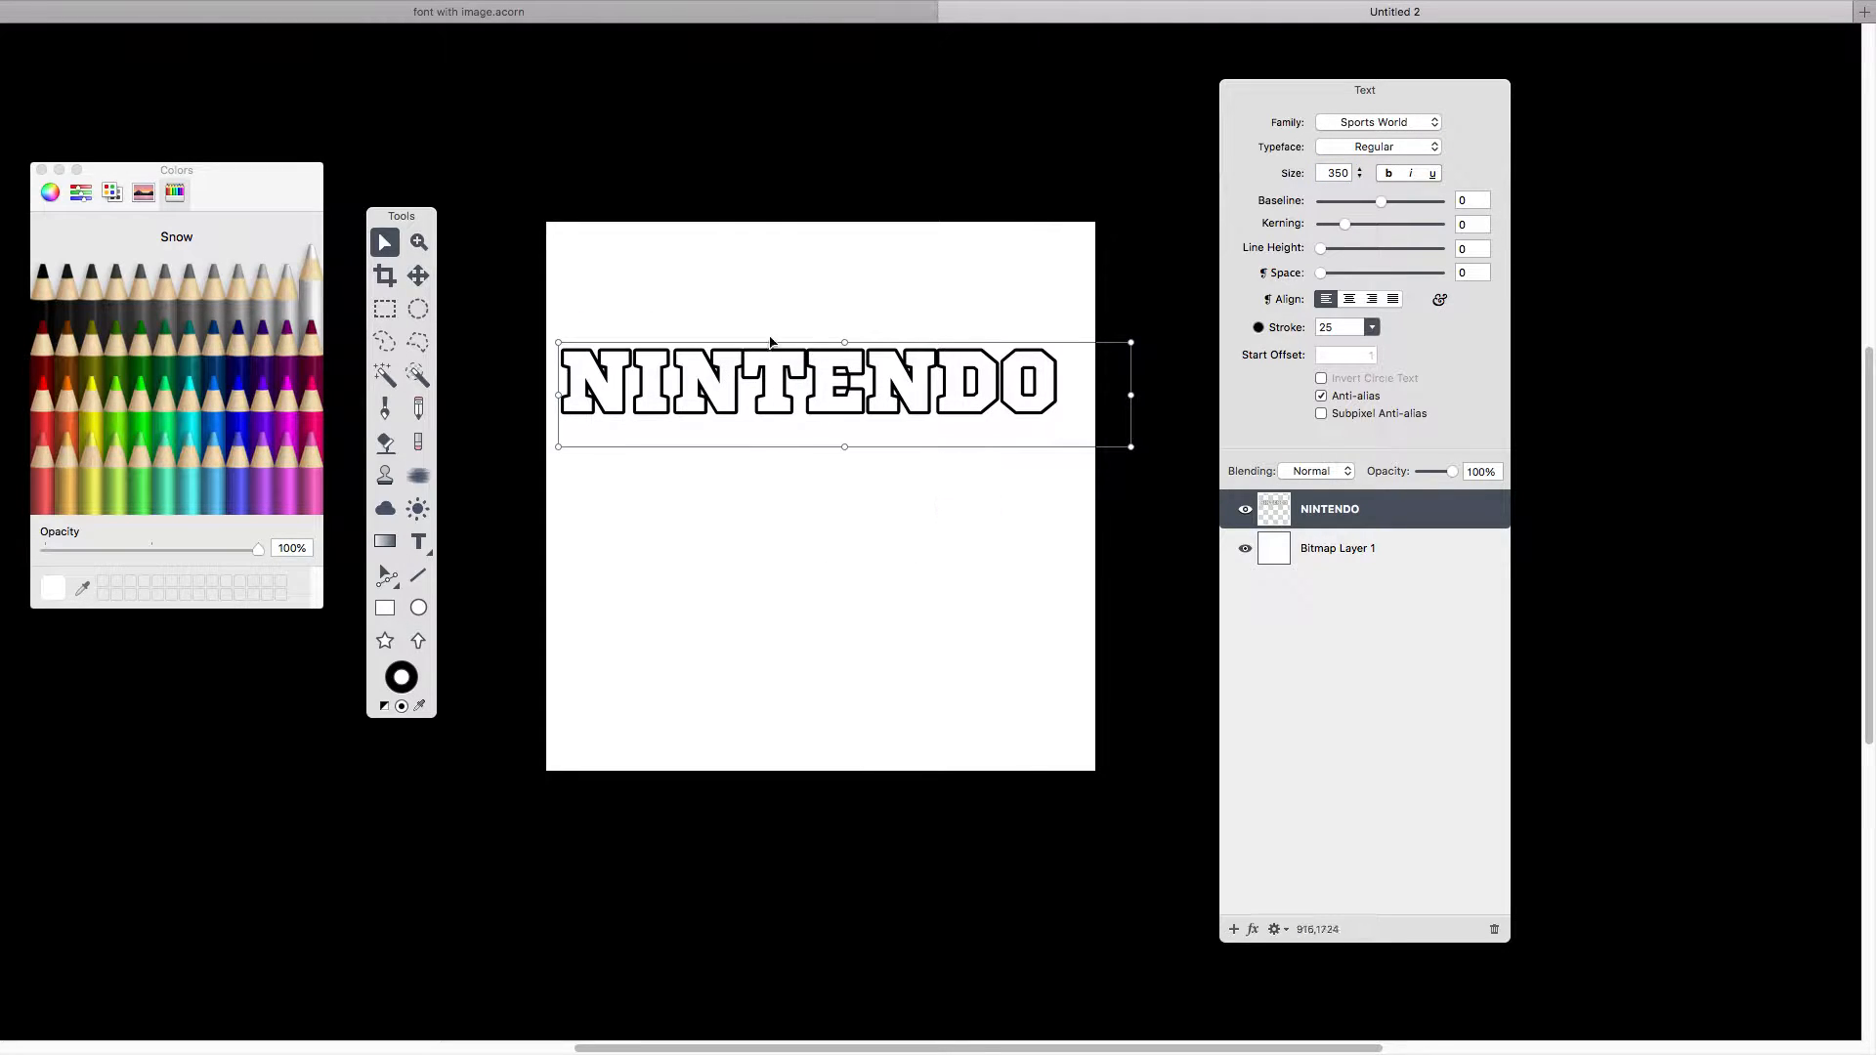
Duplicate the NINTENDO text below the original and line up the upper copy with the lower one.
left_click(727, 385)
left_click(727, 384)
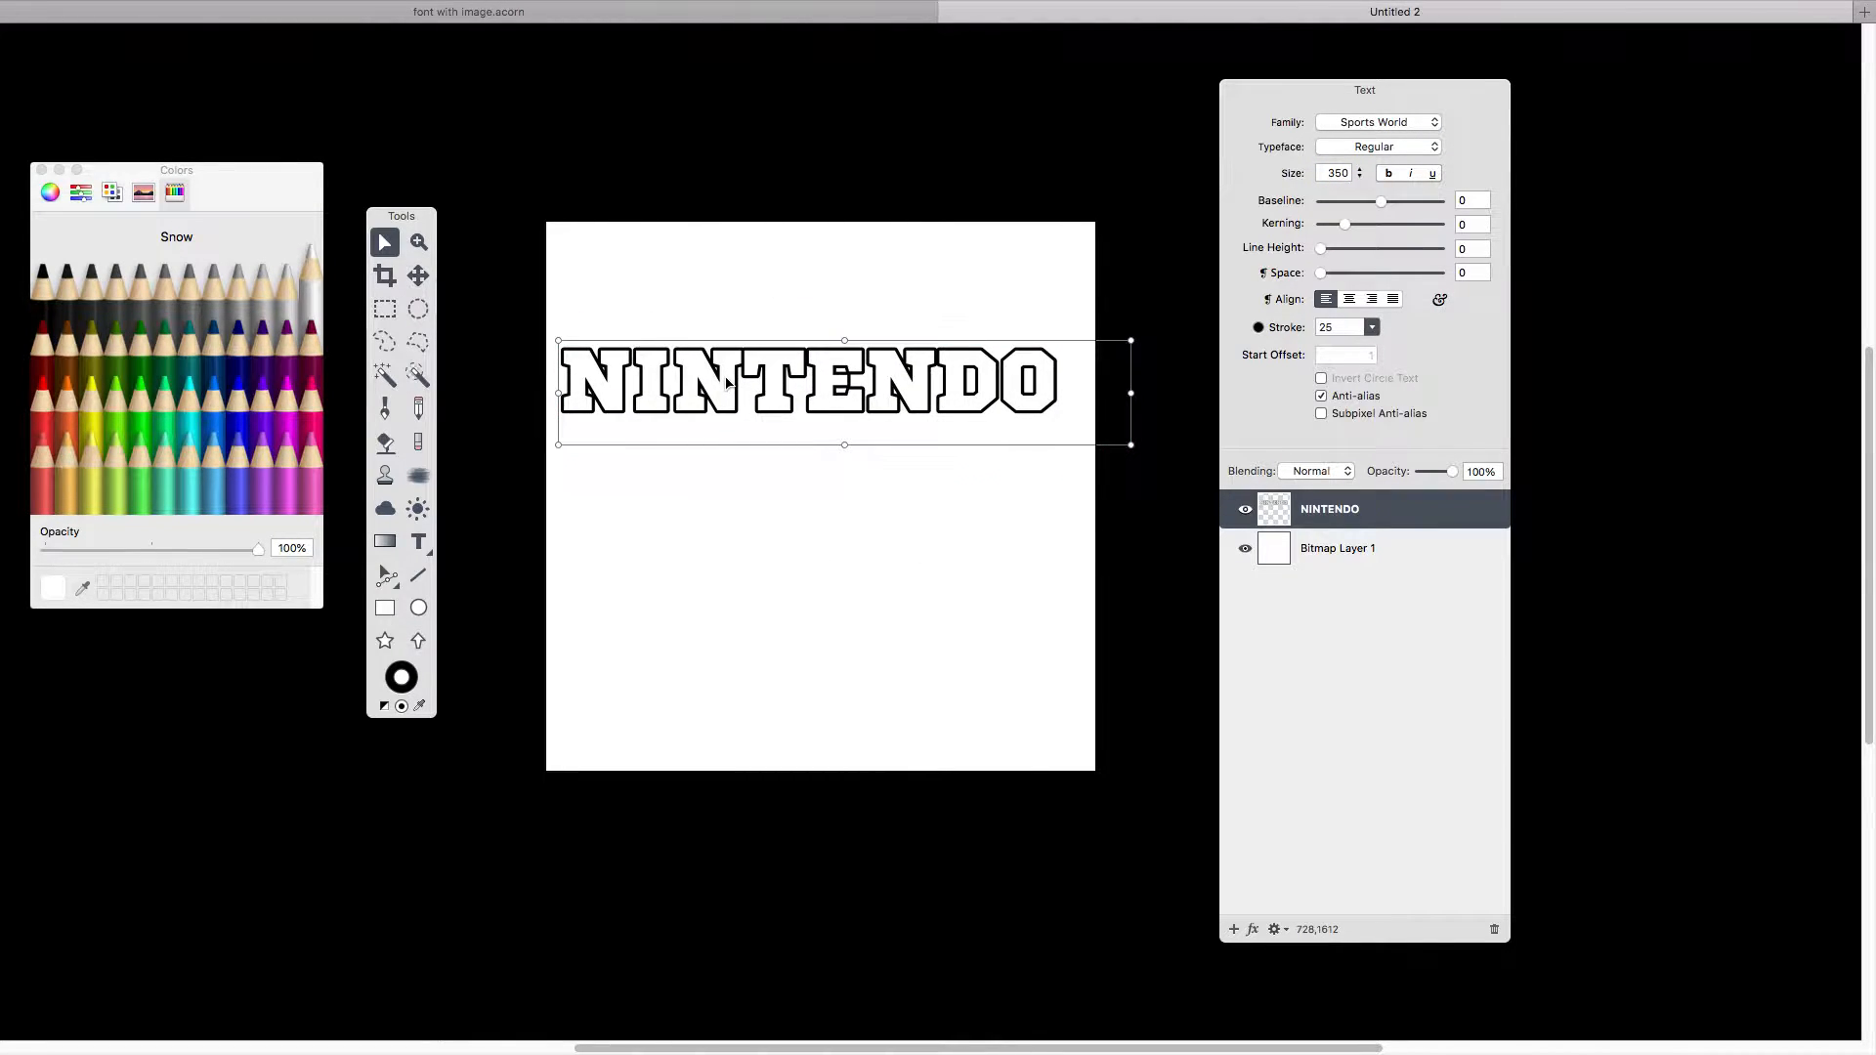
left_click_drag(716, 383, 725, 546)
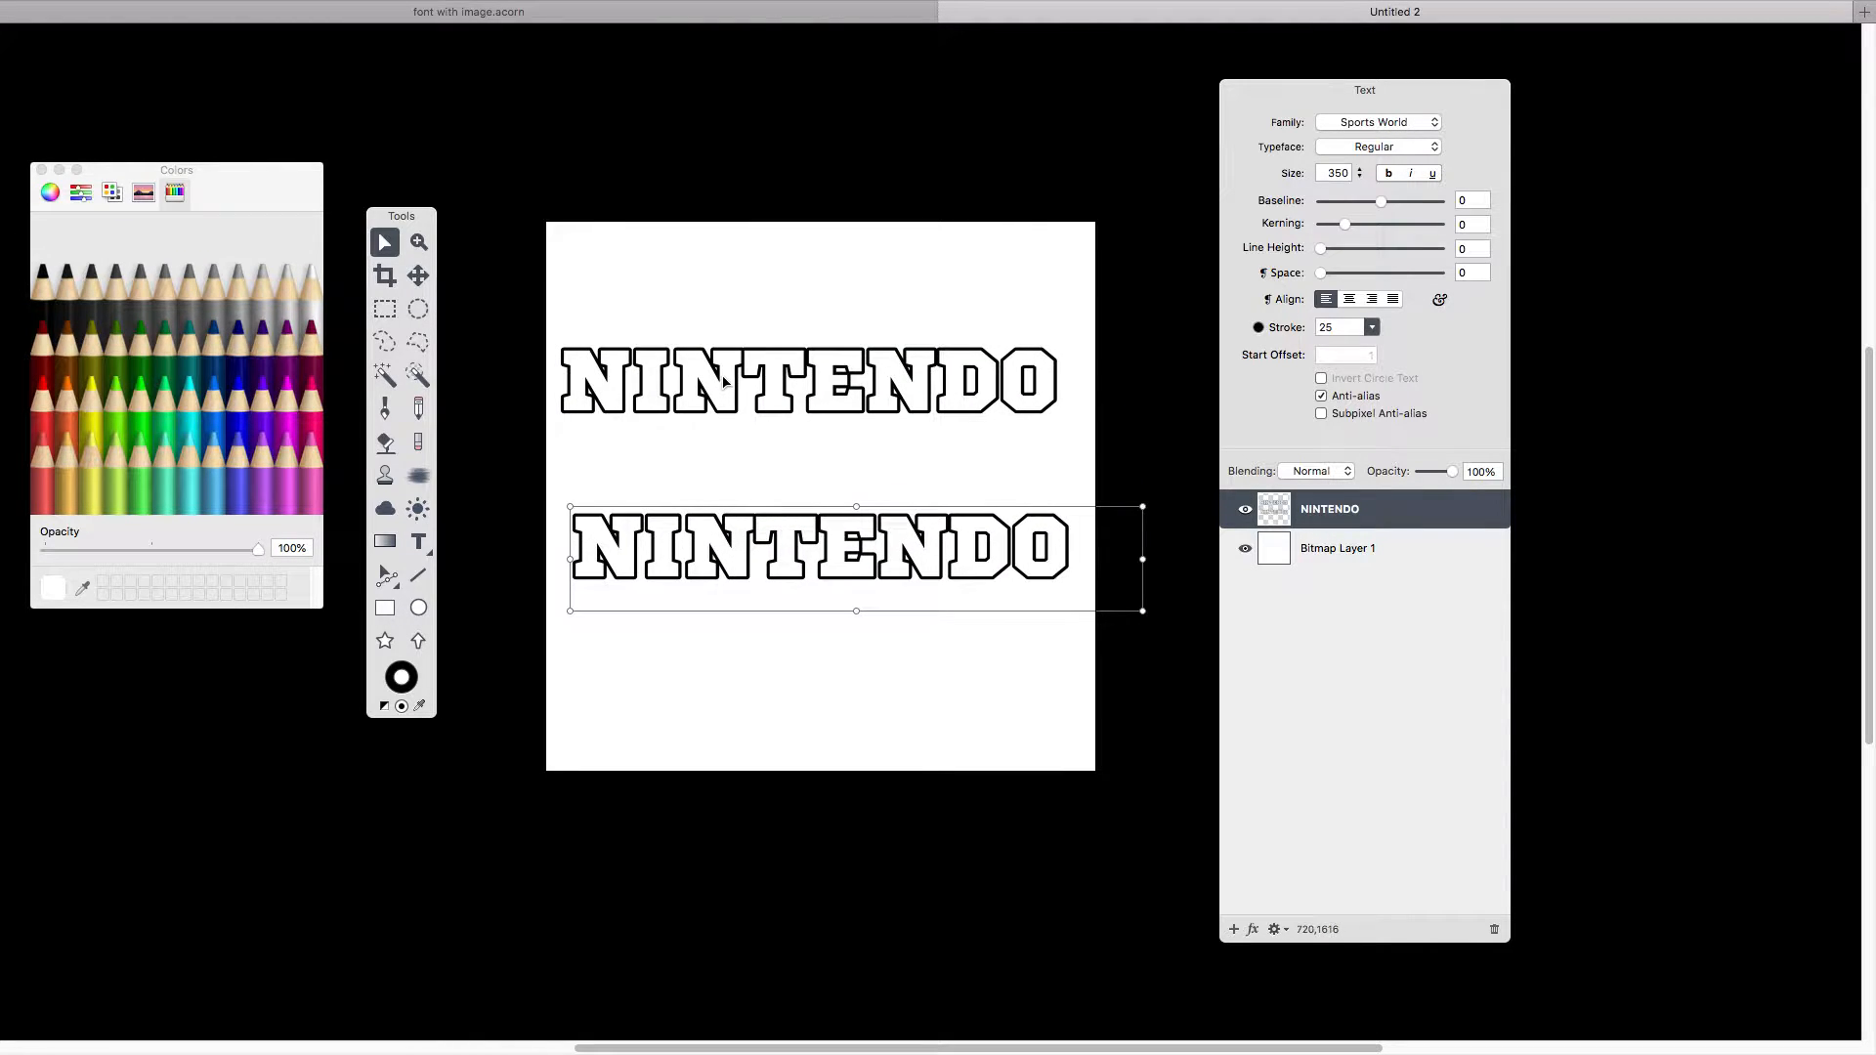
left_click_drag(723, 381, 735, 389)
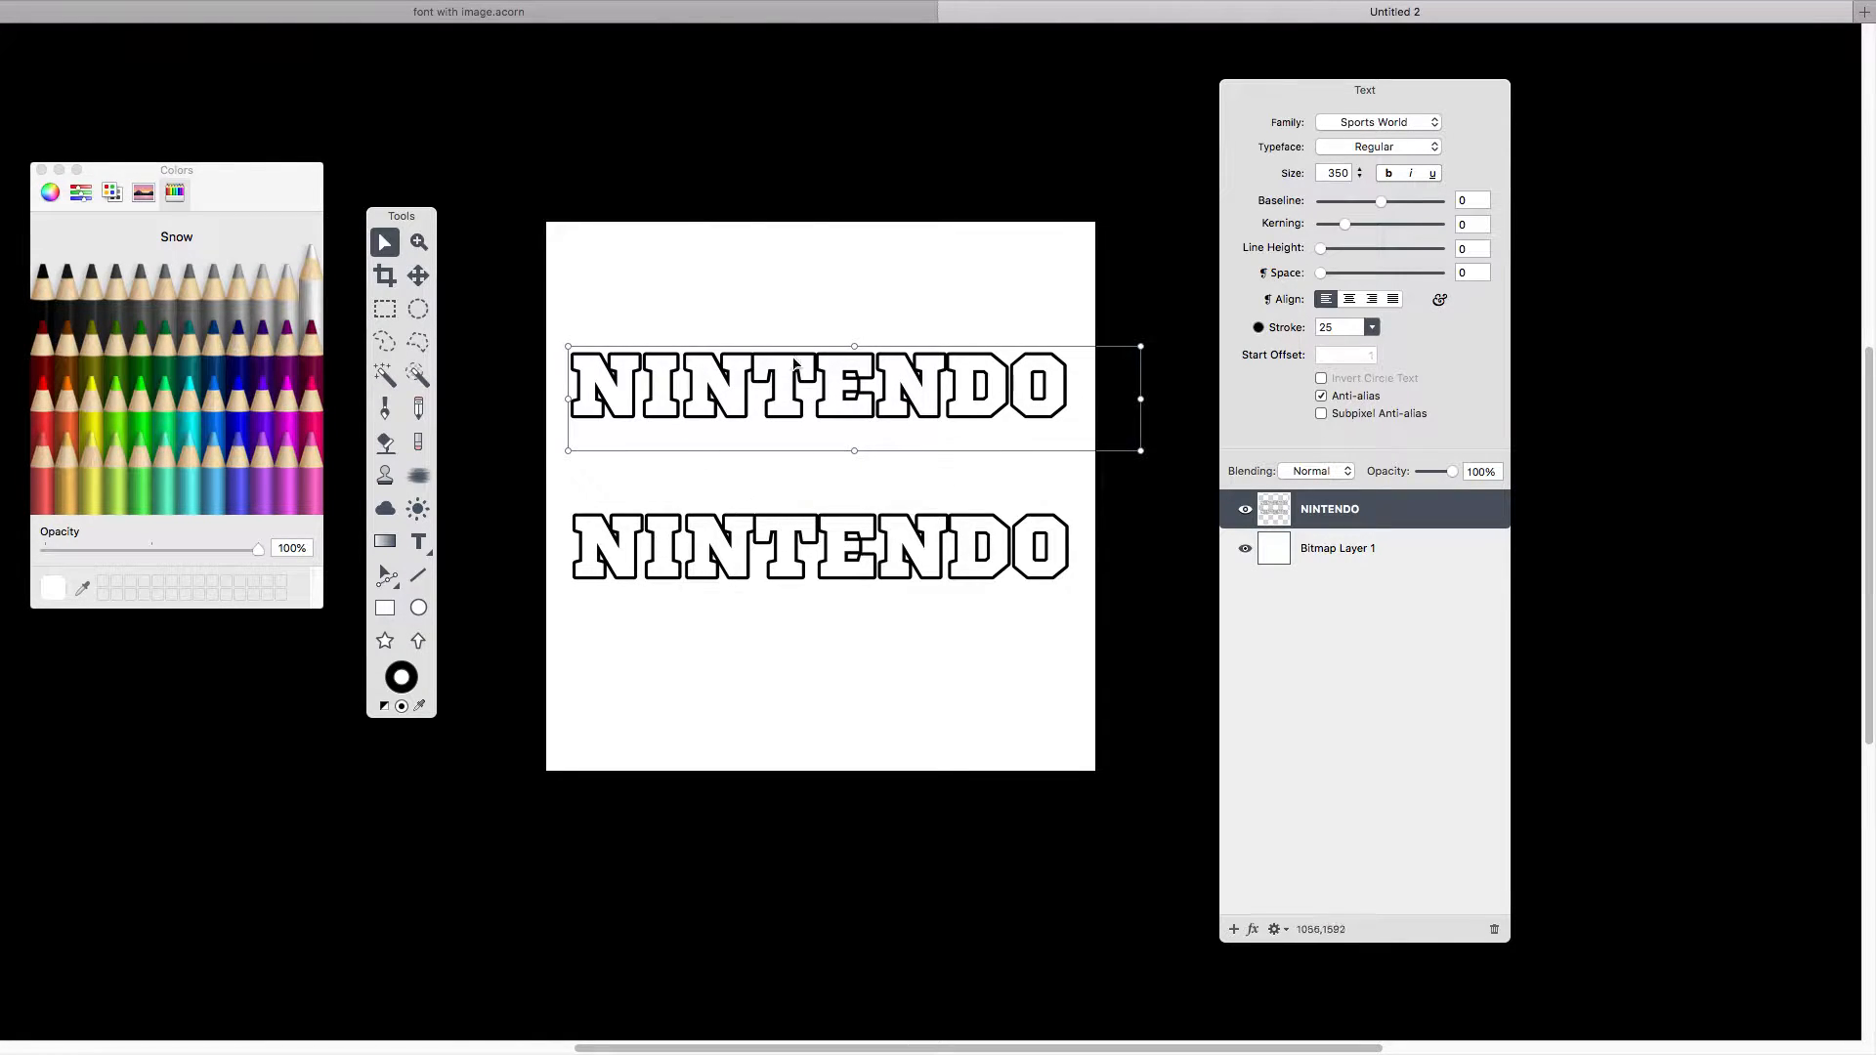
left_click(795, 310)
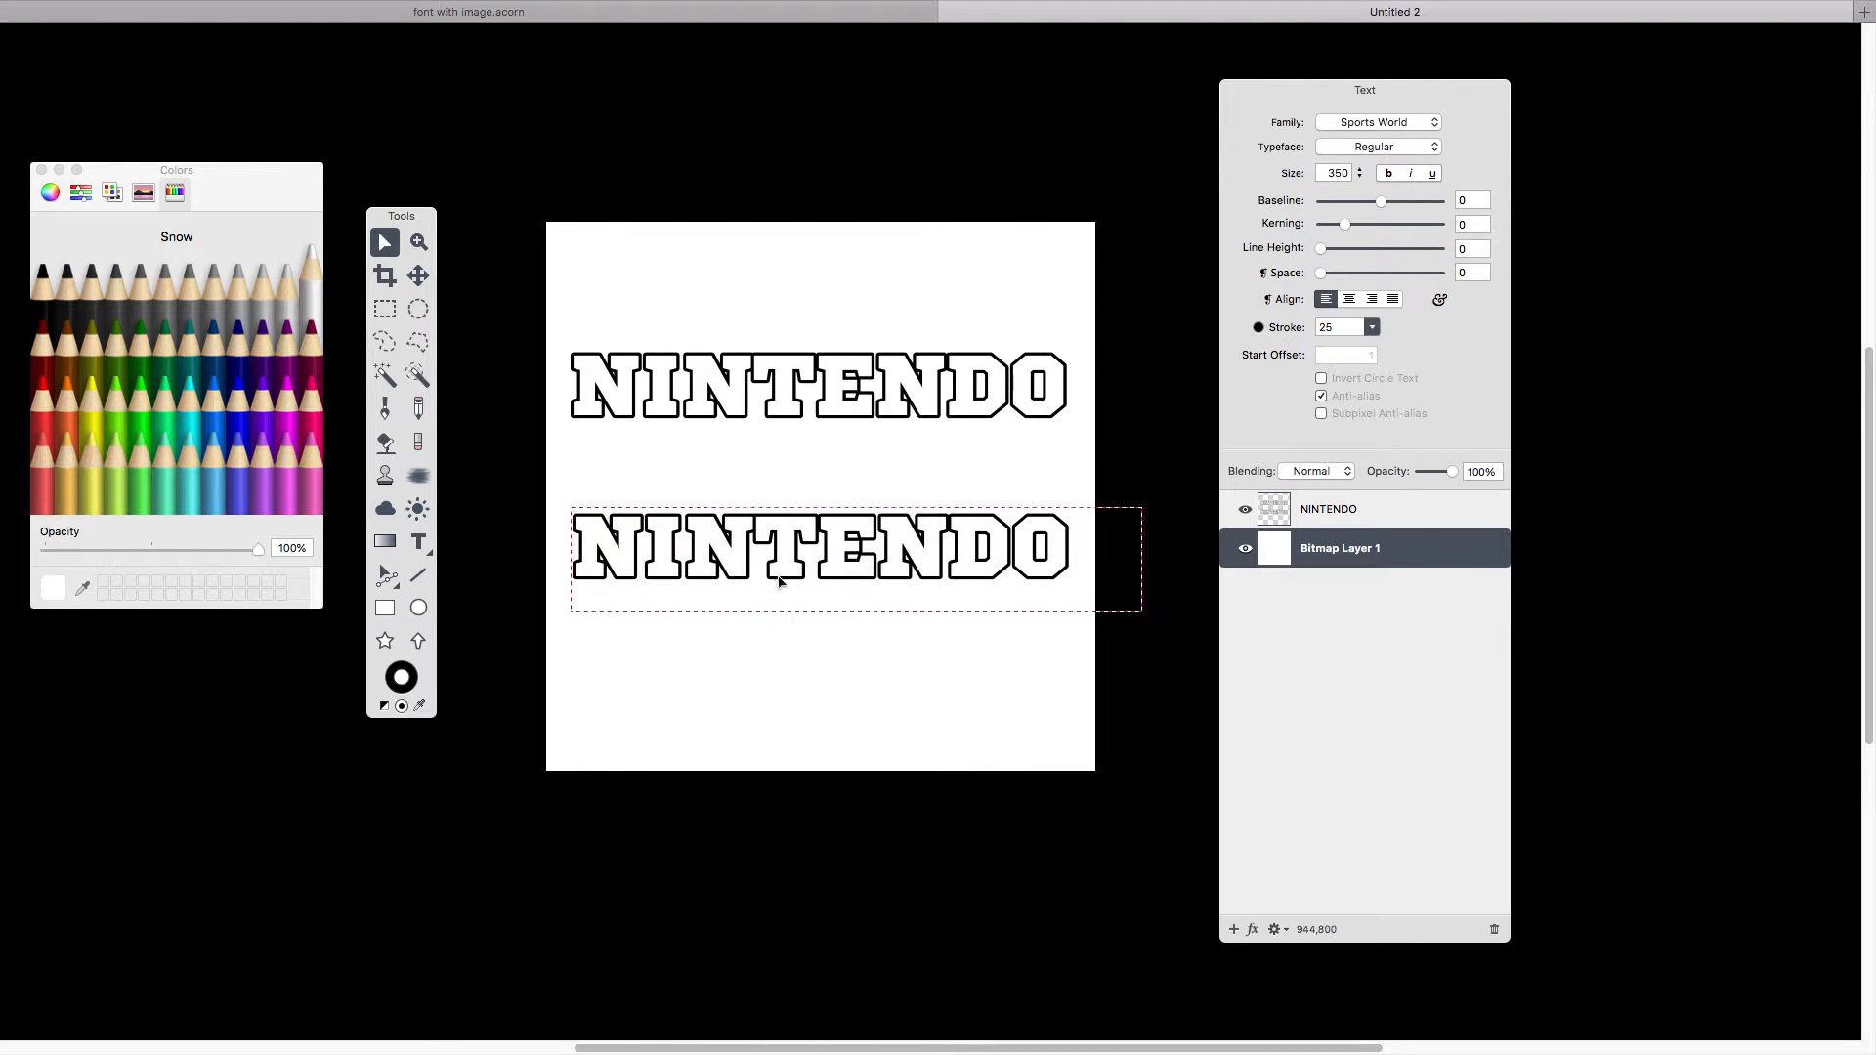
Save the document to the Desktop as NINTENDO FONT in Acorn format.
mouse_move(445, 3)
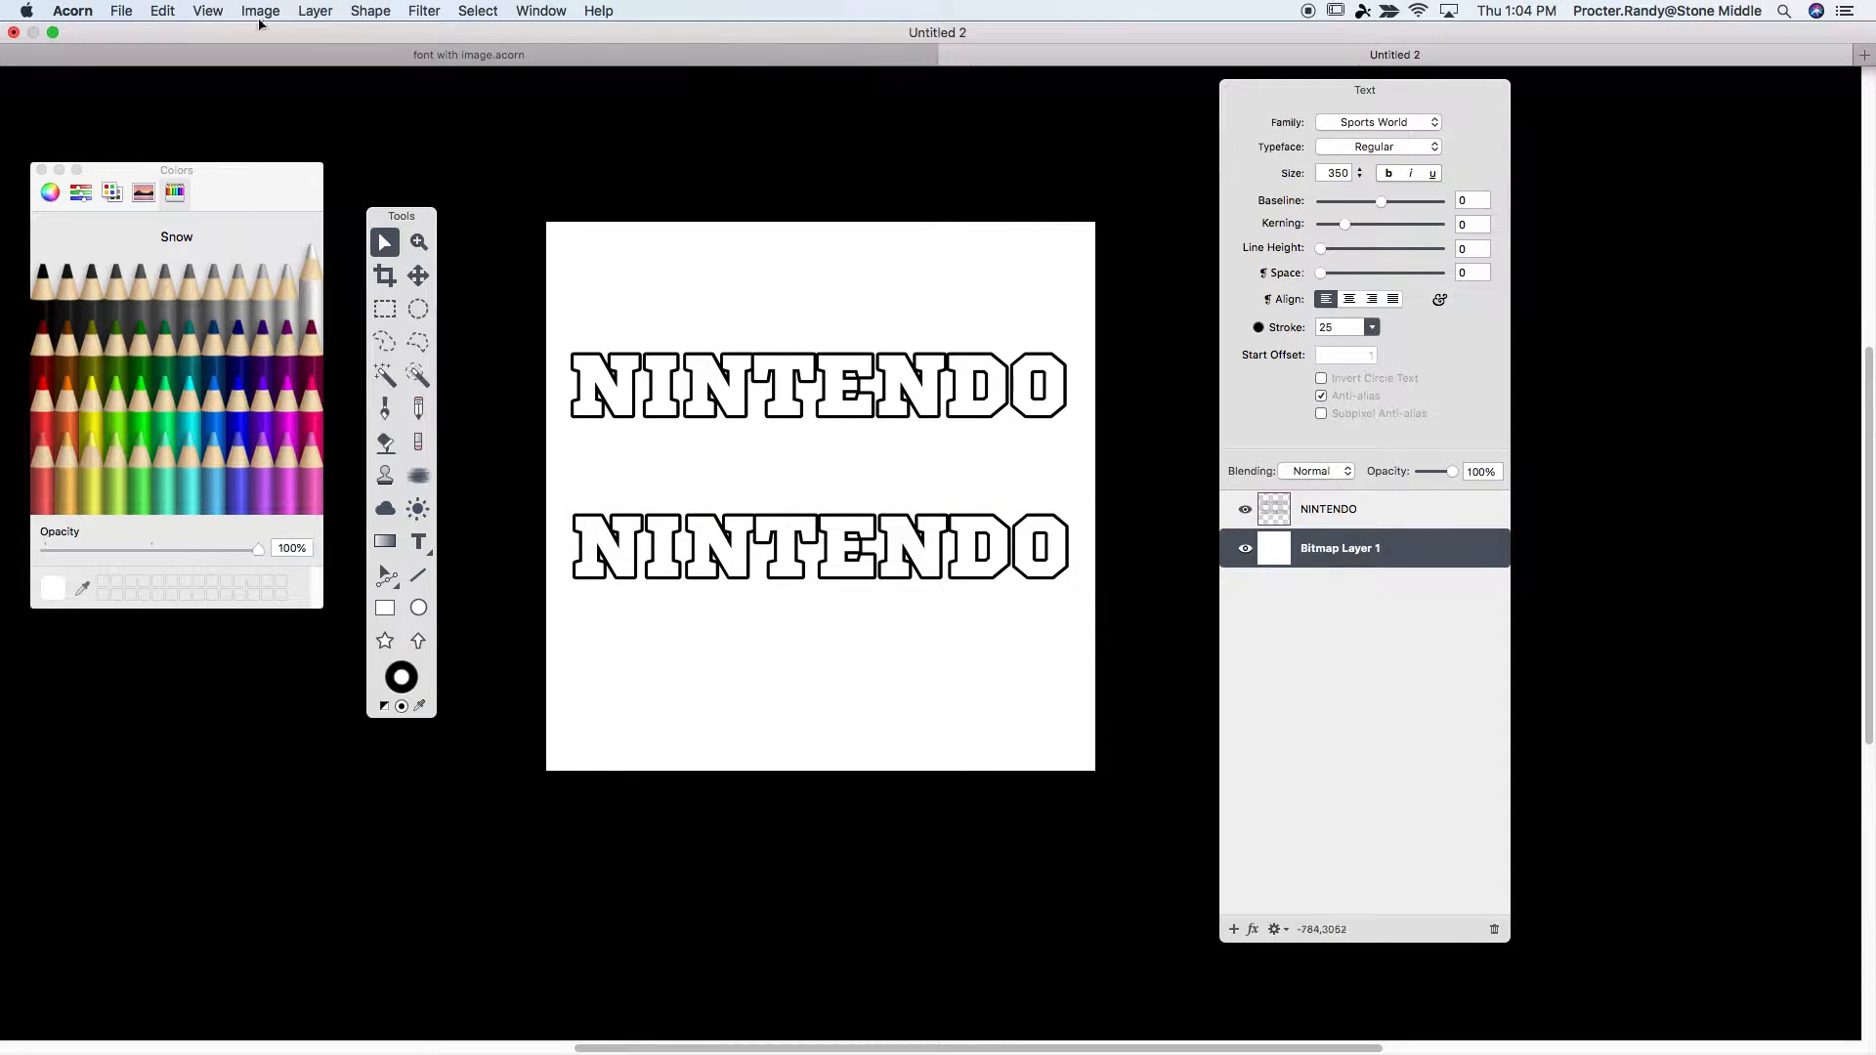
left_click(132, 11)
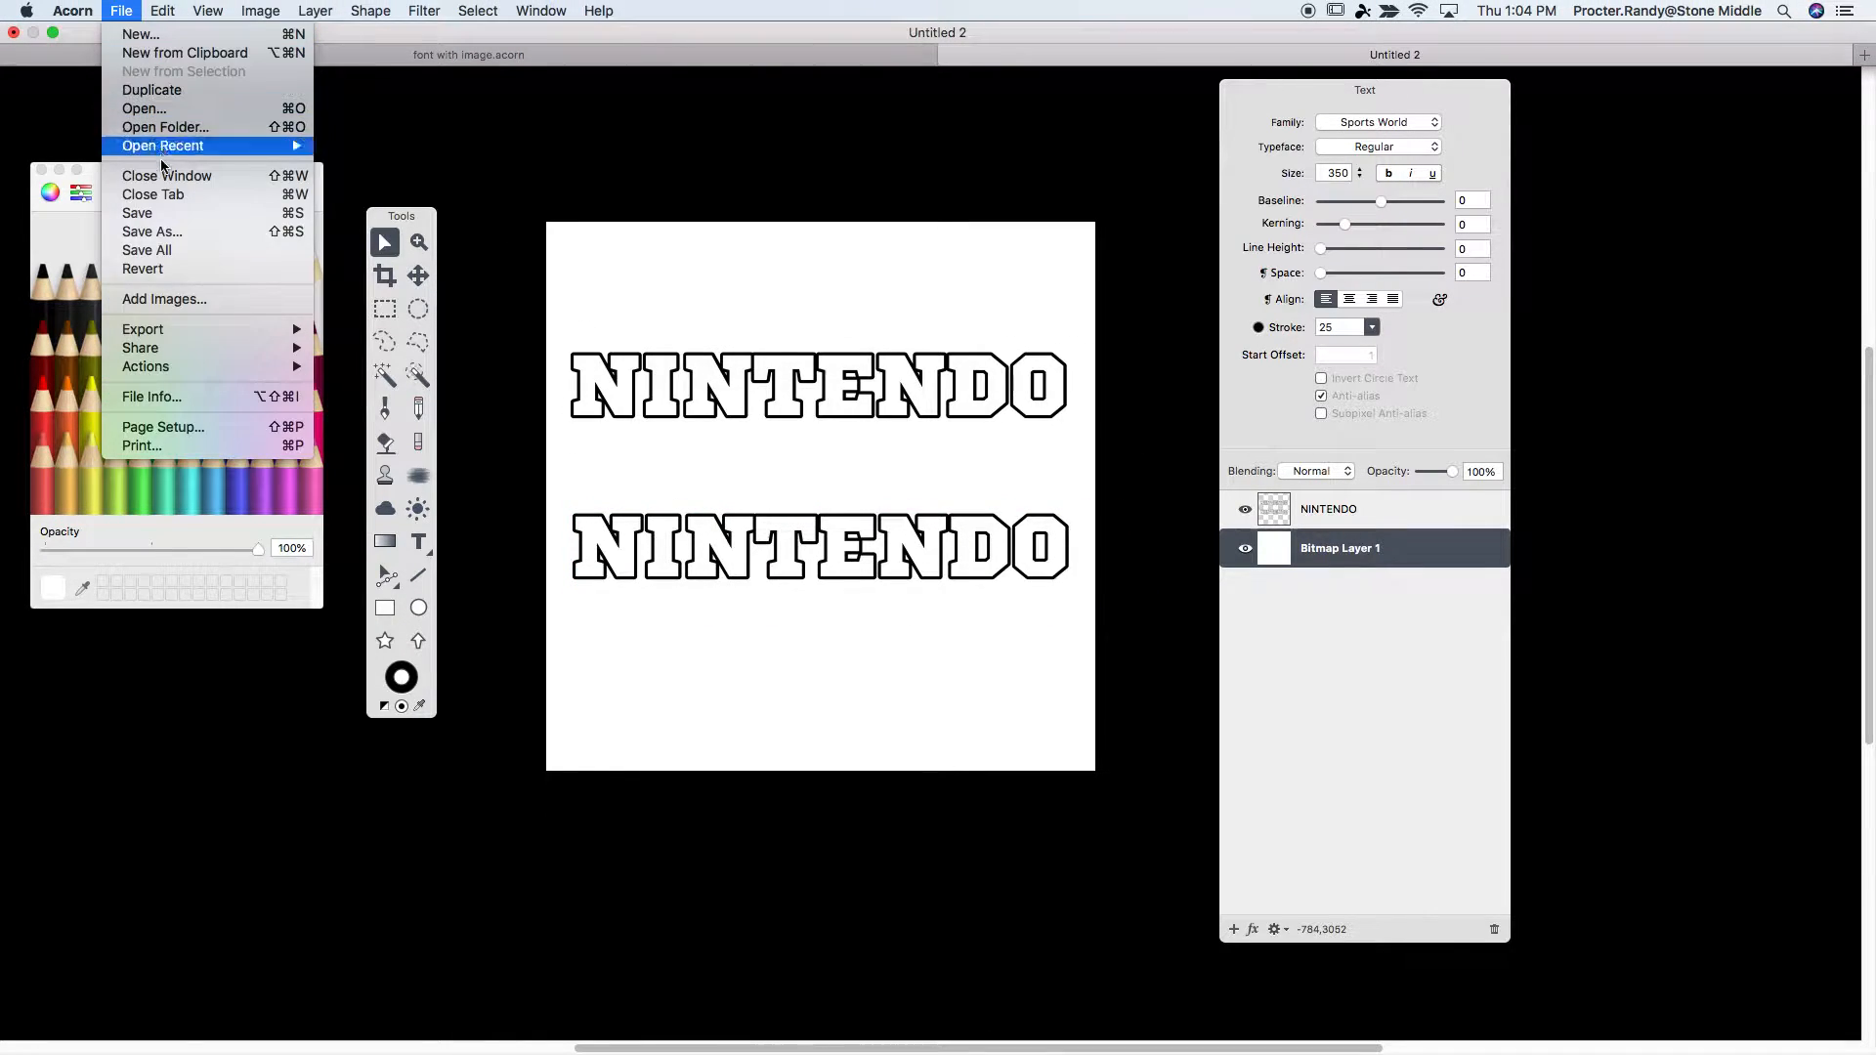
left_click(183, 240)
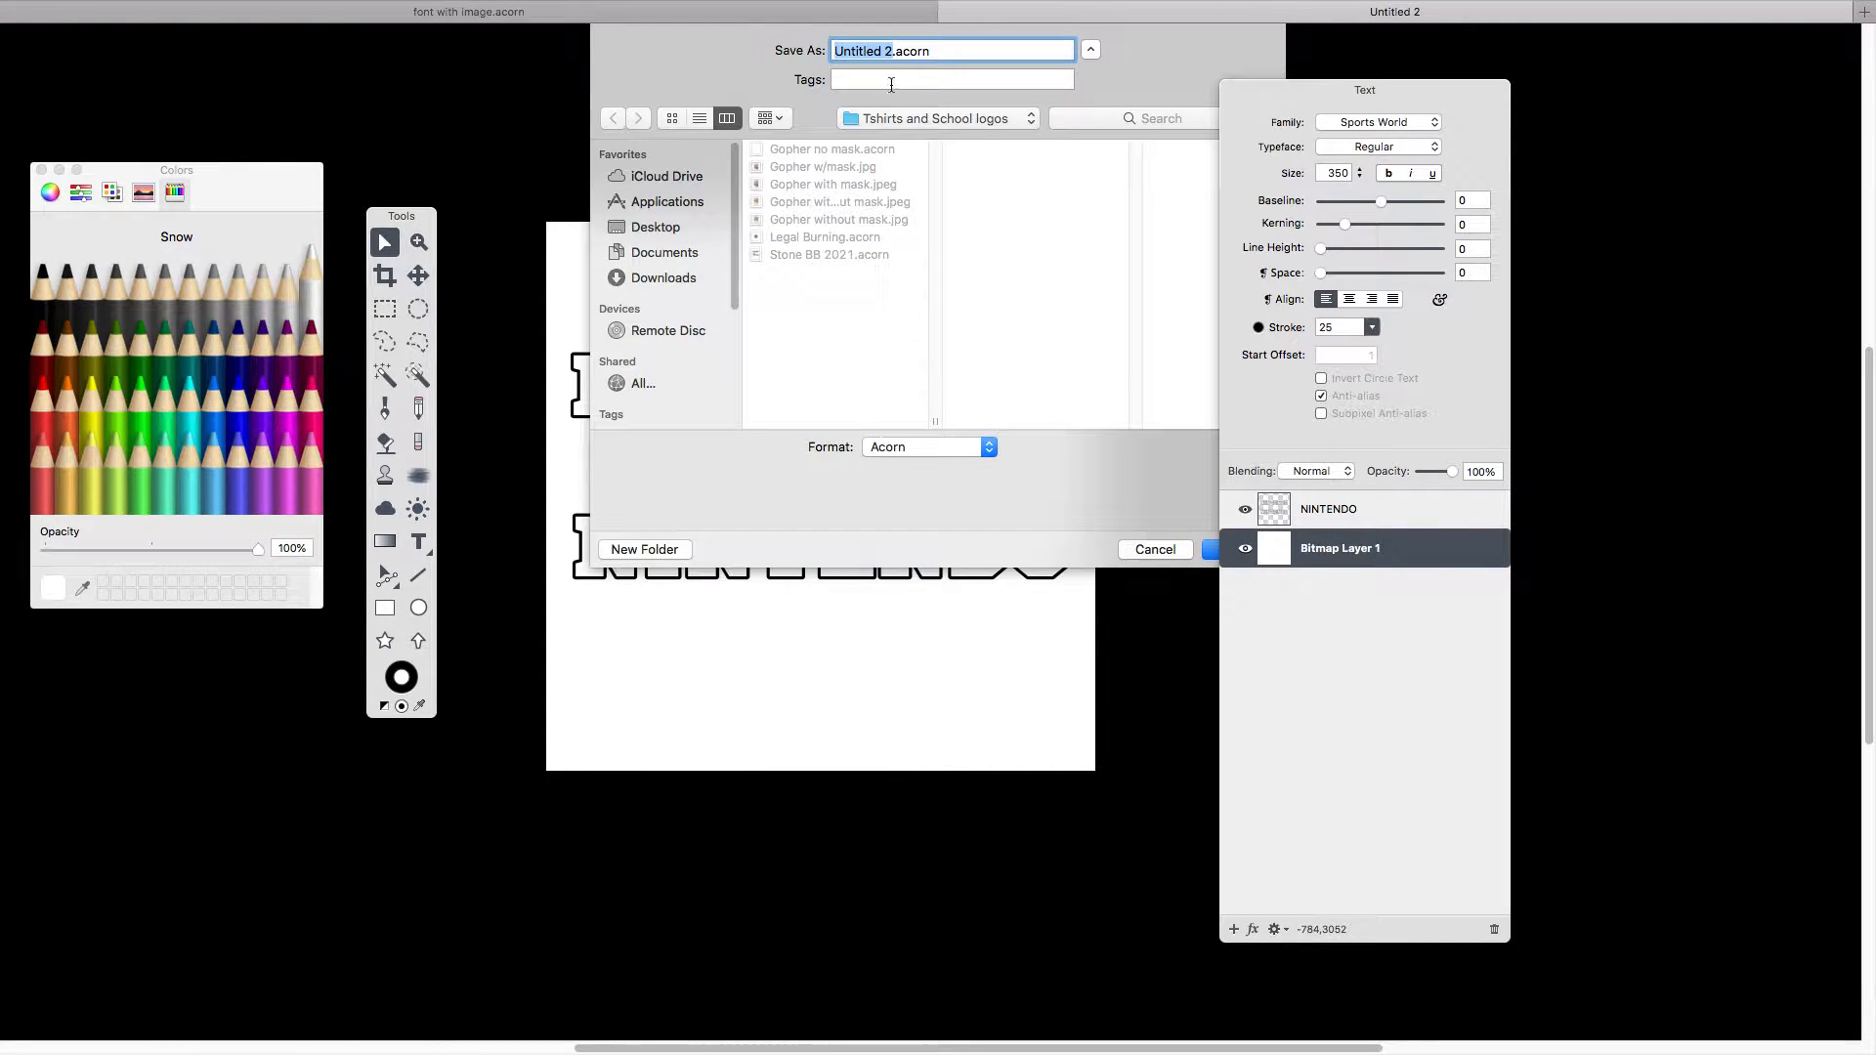
type("NINTENDO FONT")
left_click(680, 232)
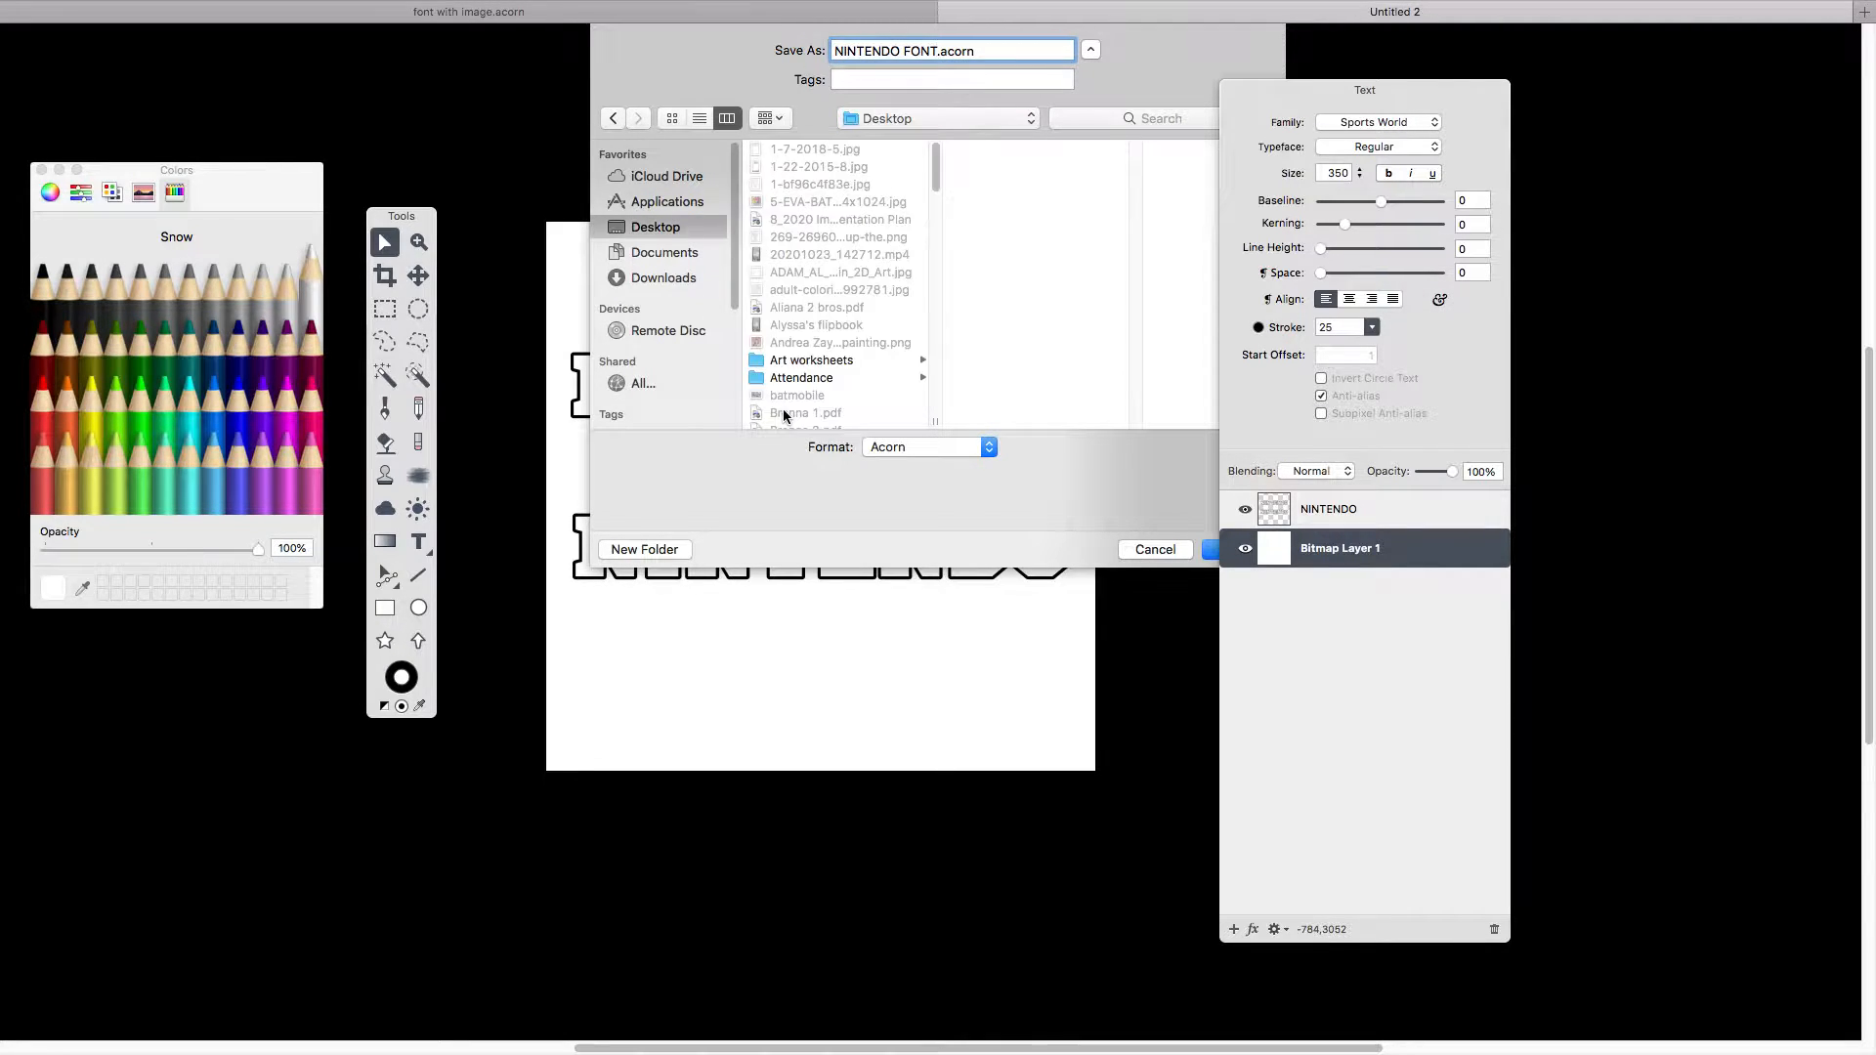
left_click(1209, 550)
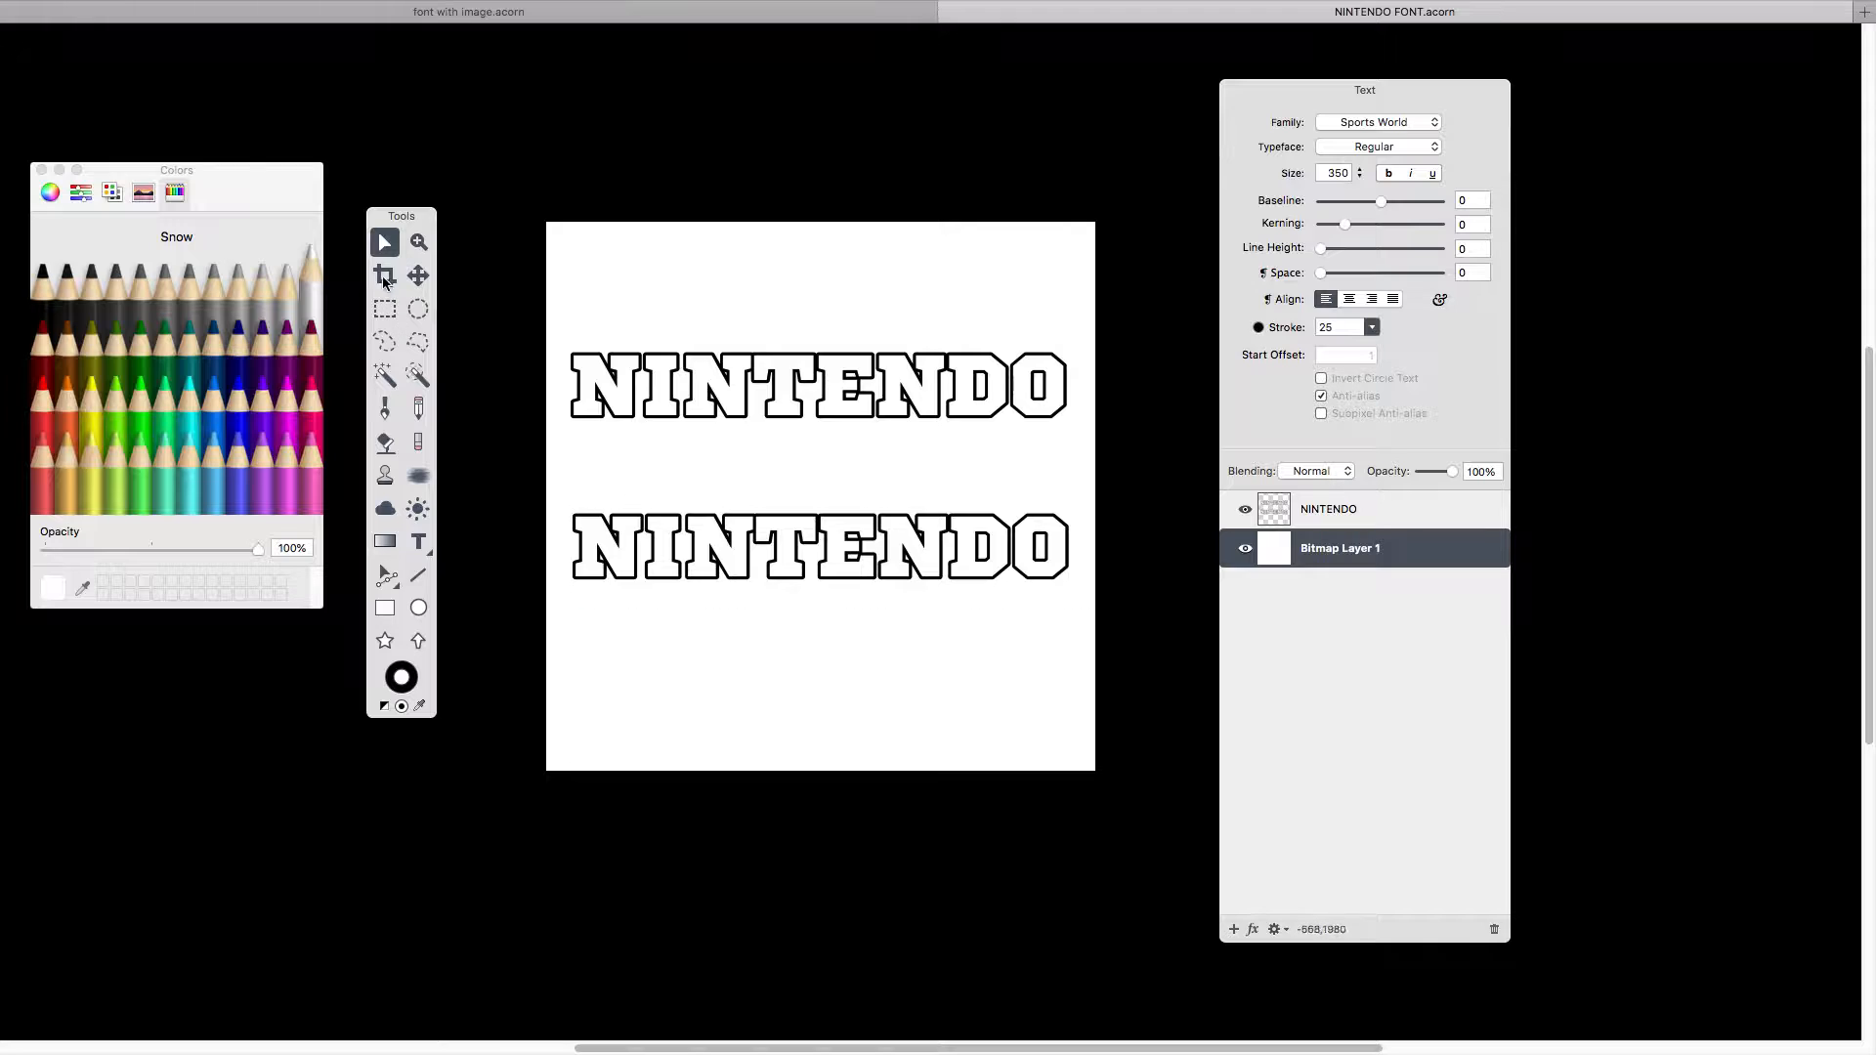
Add the image nintendo.png from the Desktop to the document, moving the palettes clear of the canvas and file dialog.
left_click_drag(401, 224, 425, 203)
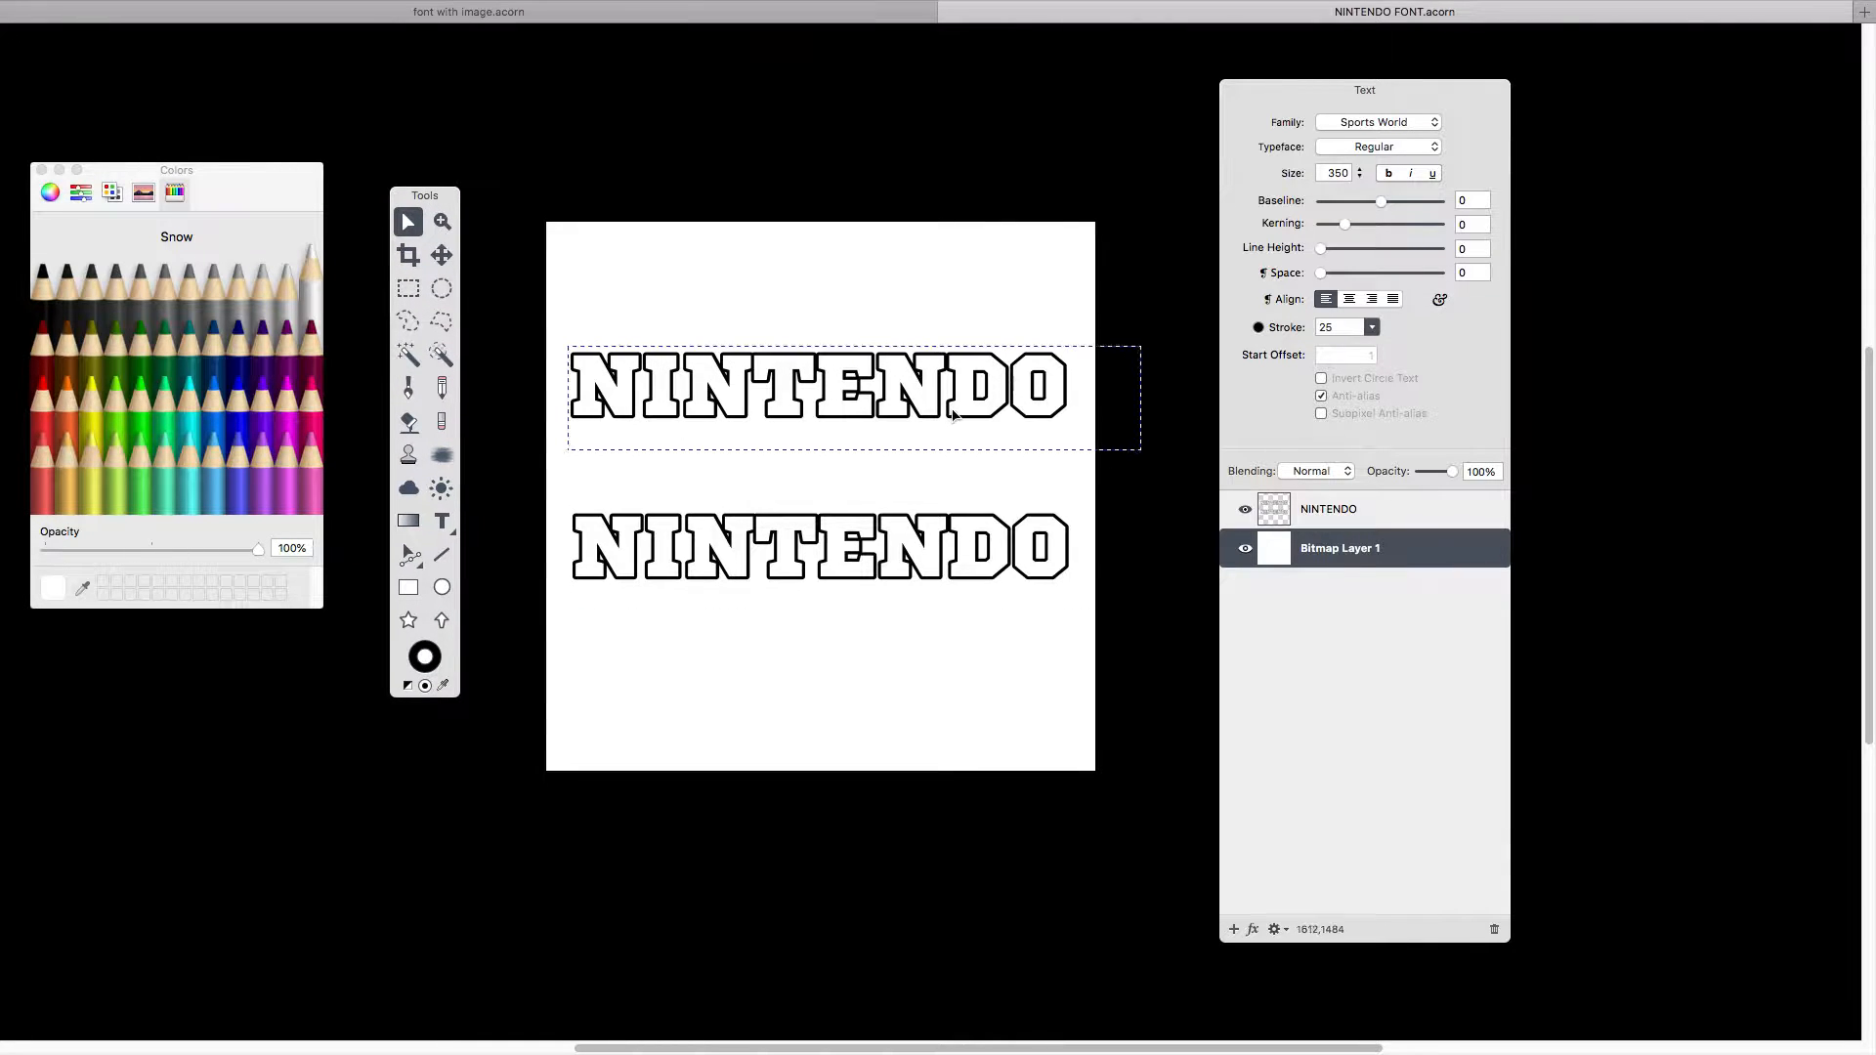
mouse_move(259, 5)
left_click(121, 12)
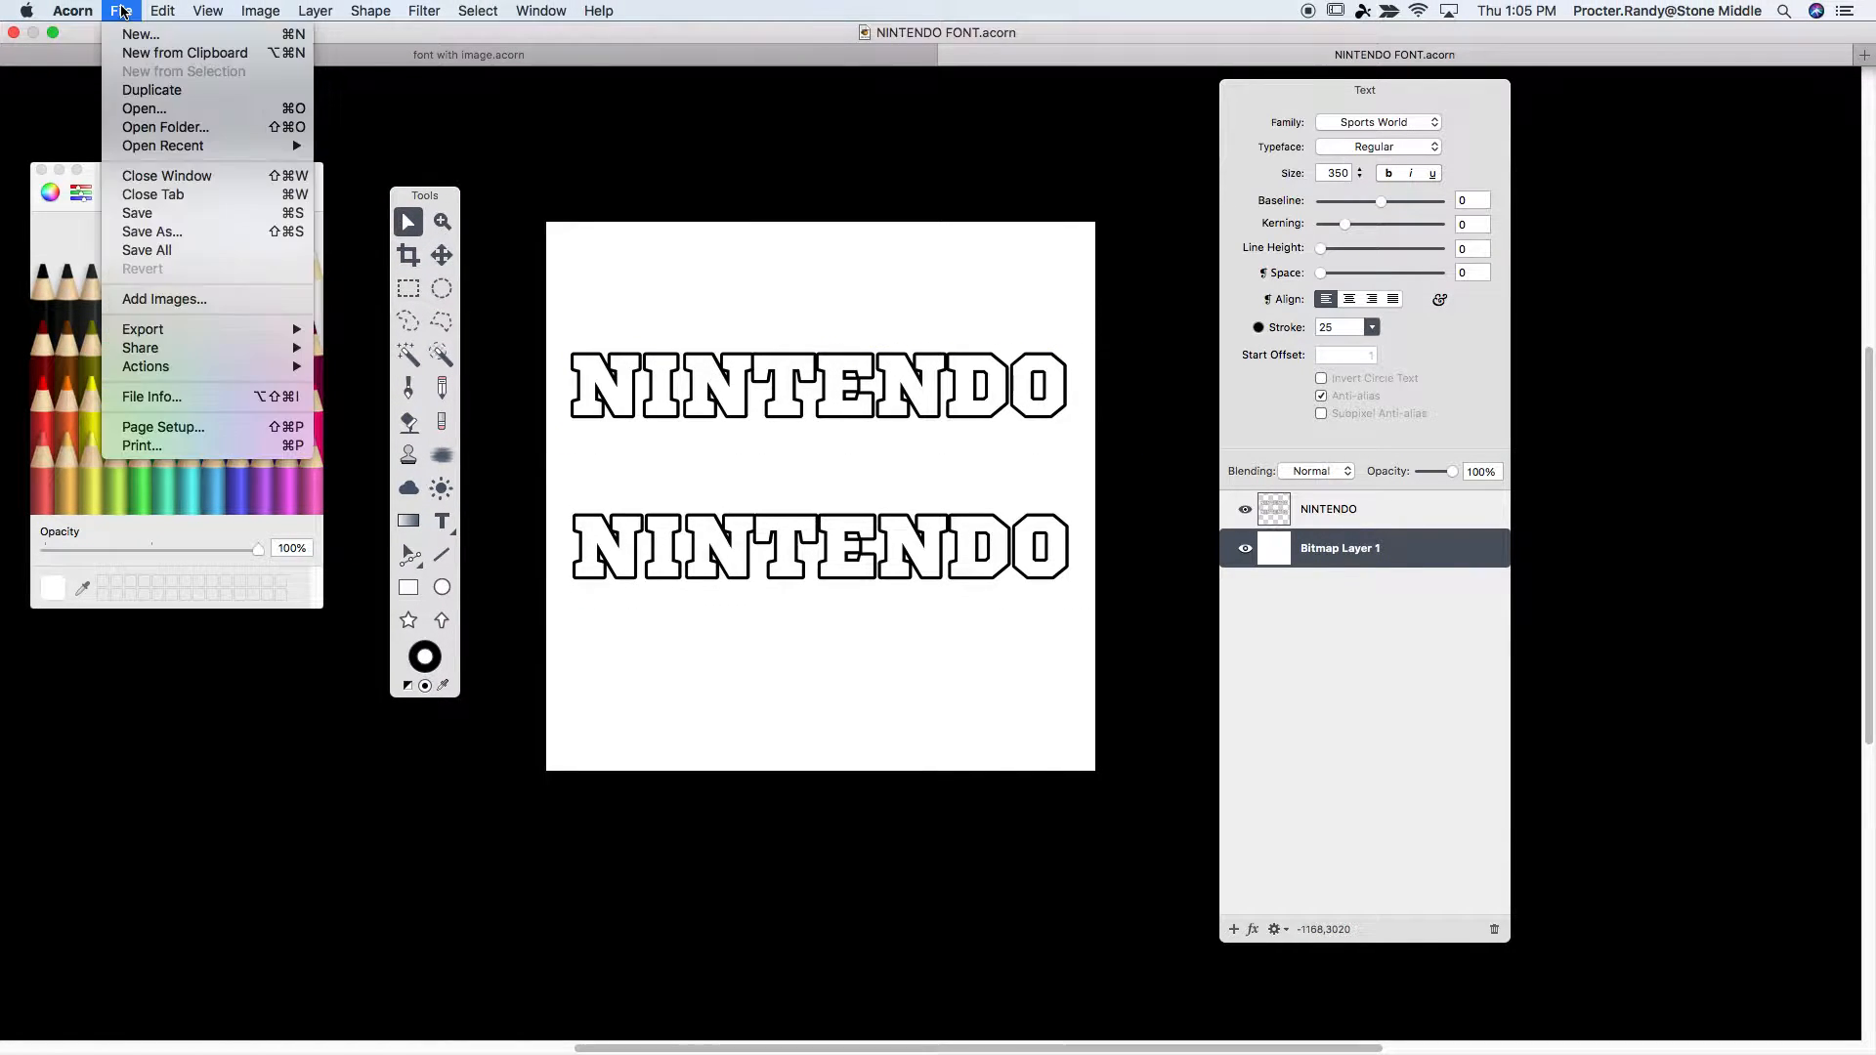
left_click(177, 299)
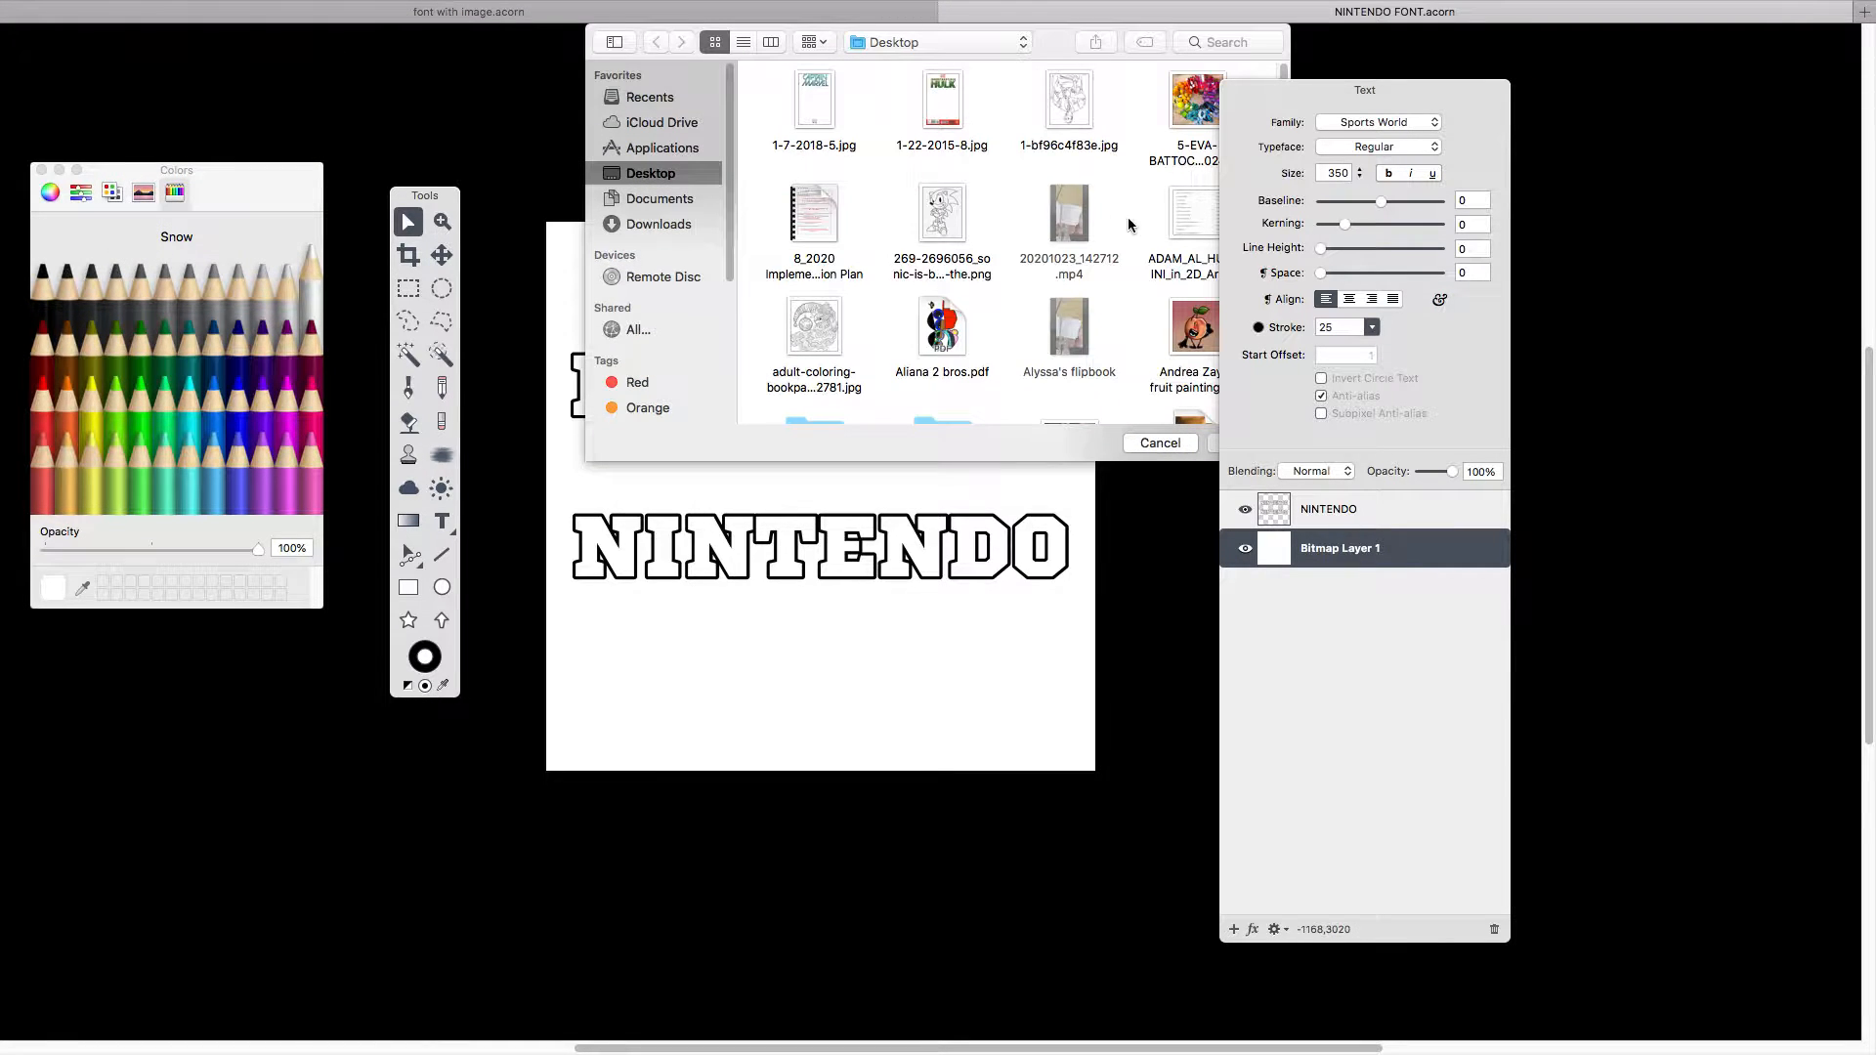
left_click_drag(1266, 116, 1477, 110)
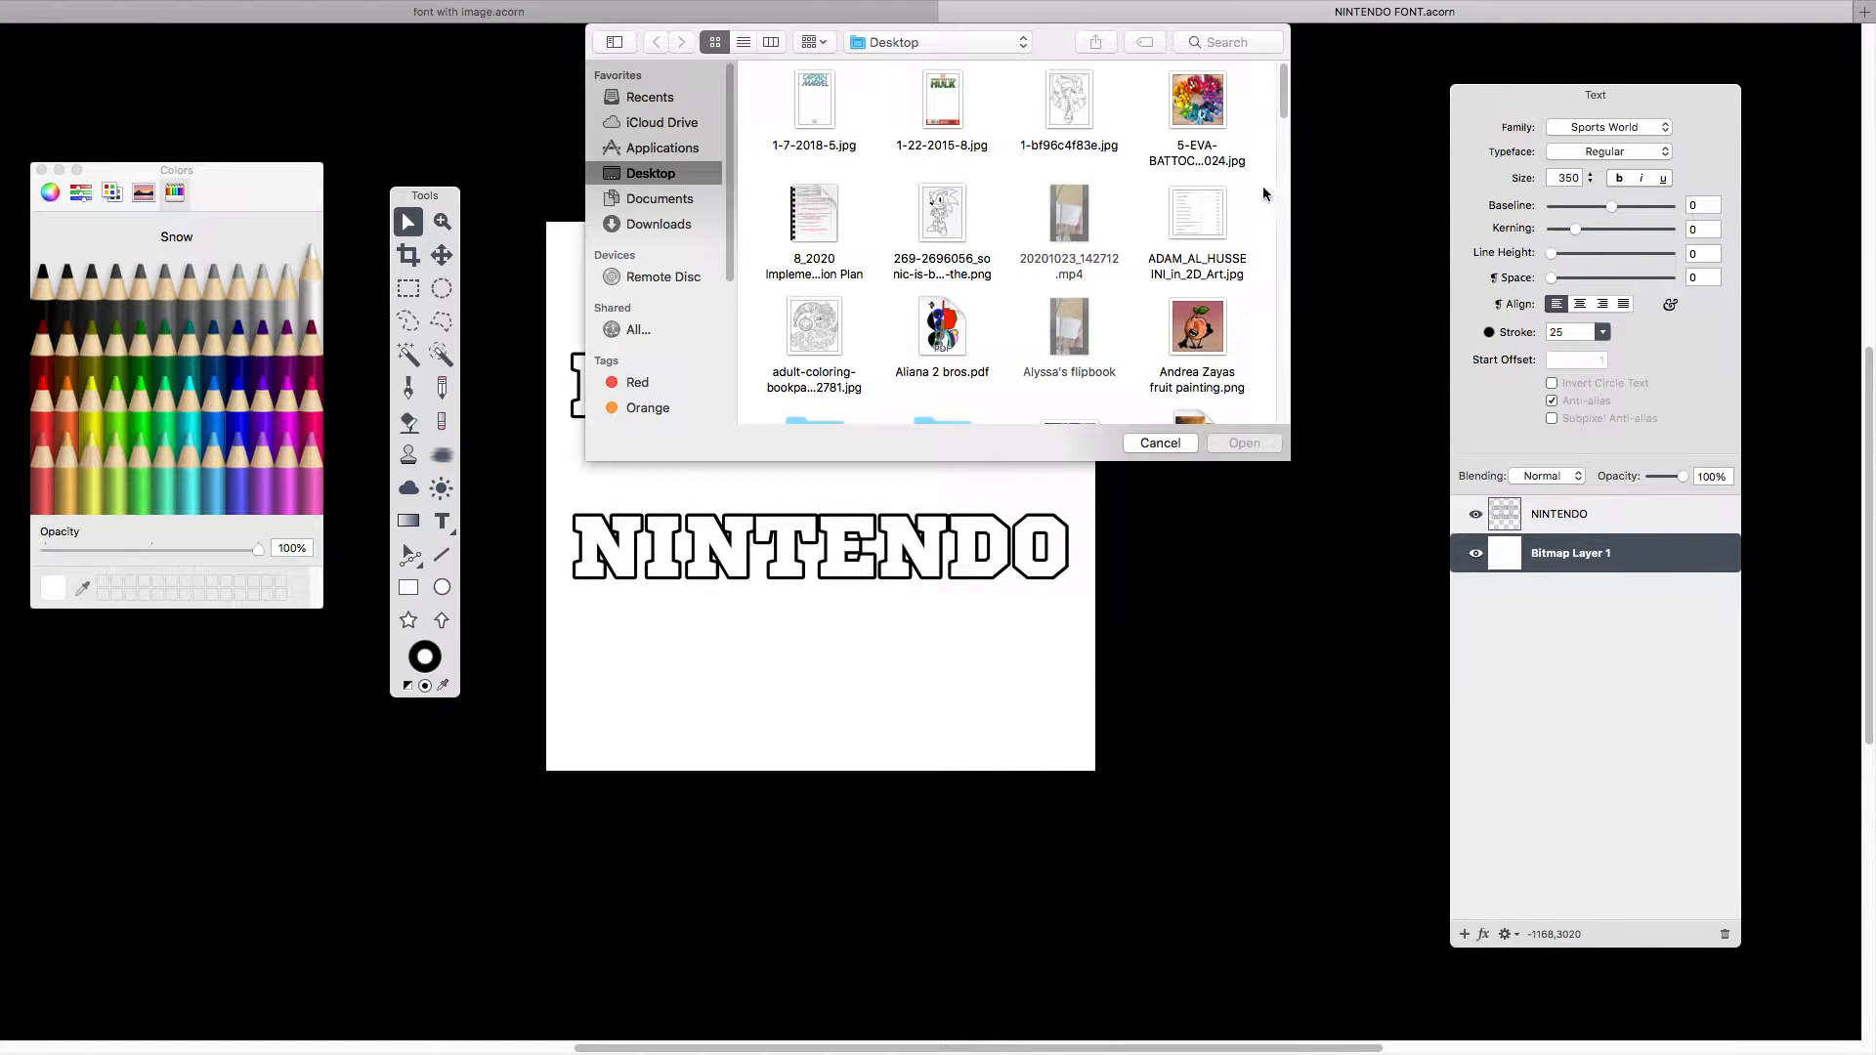
left_click_drag(1285, 110, 1285, 364)
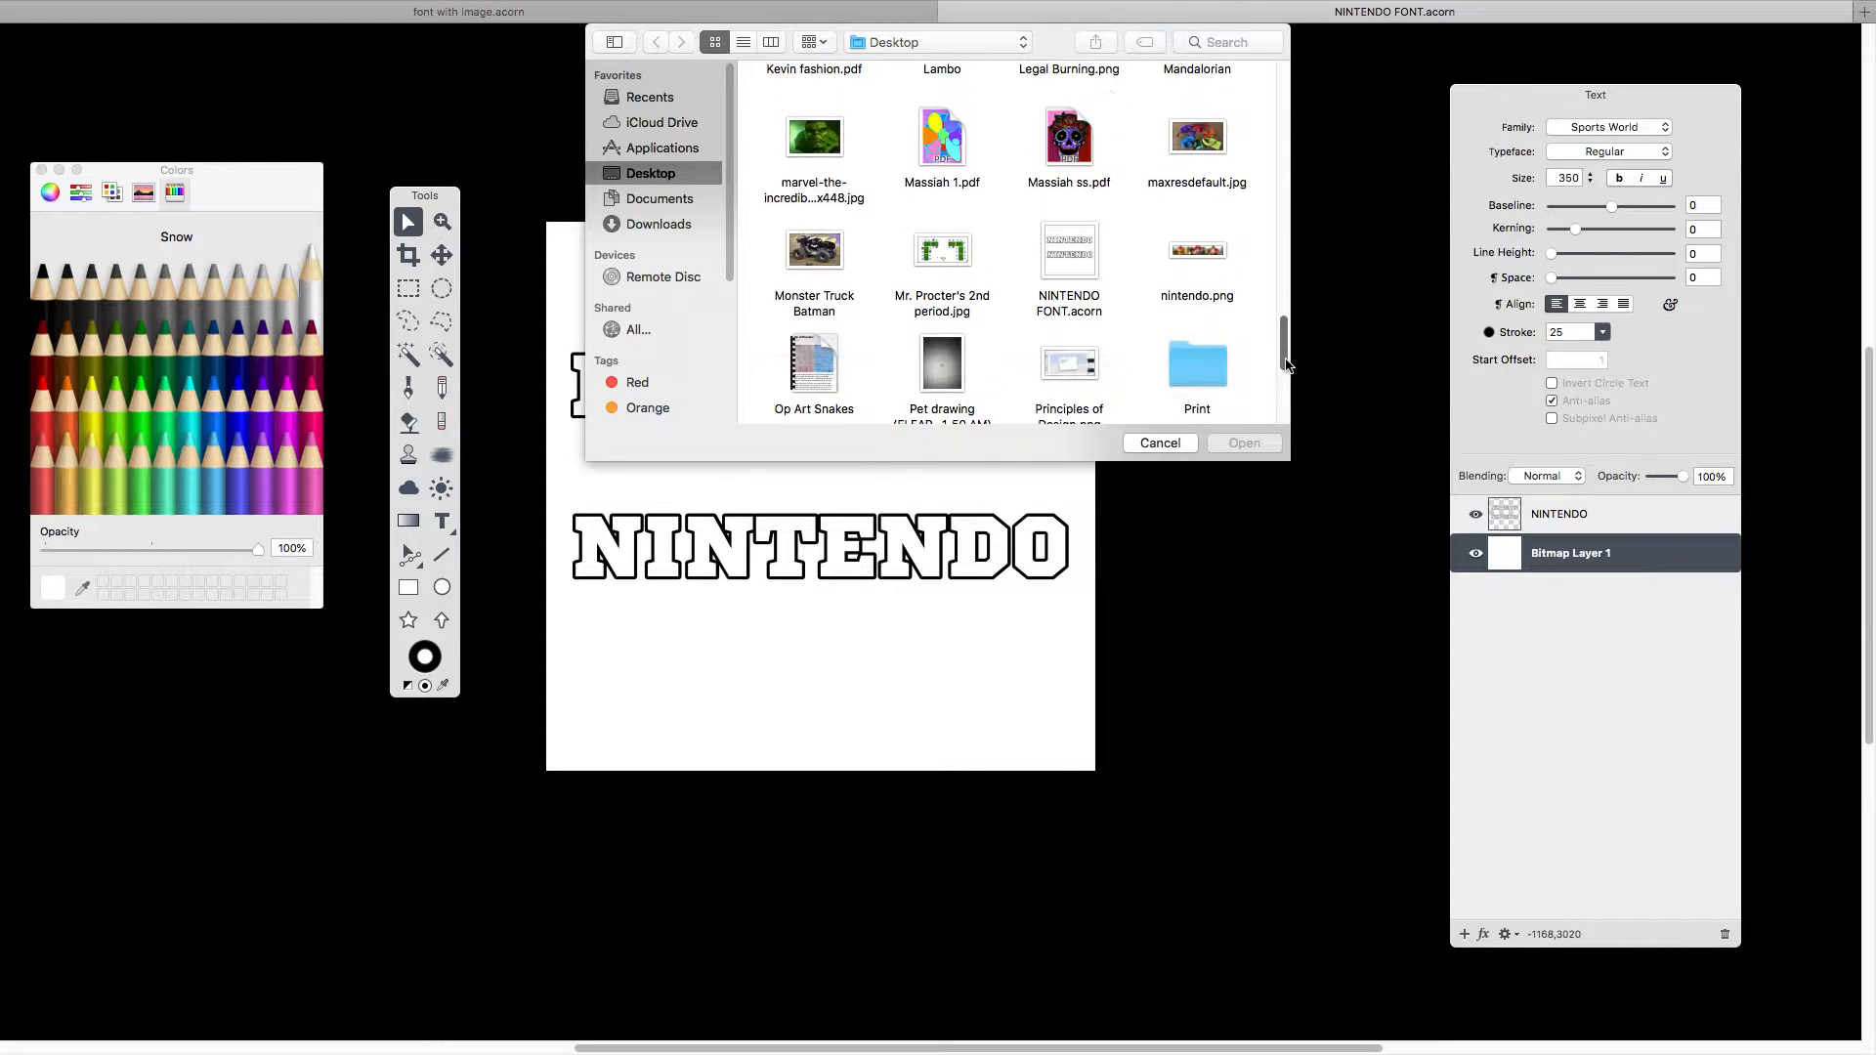
left_click(1198, 249)
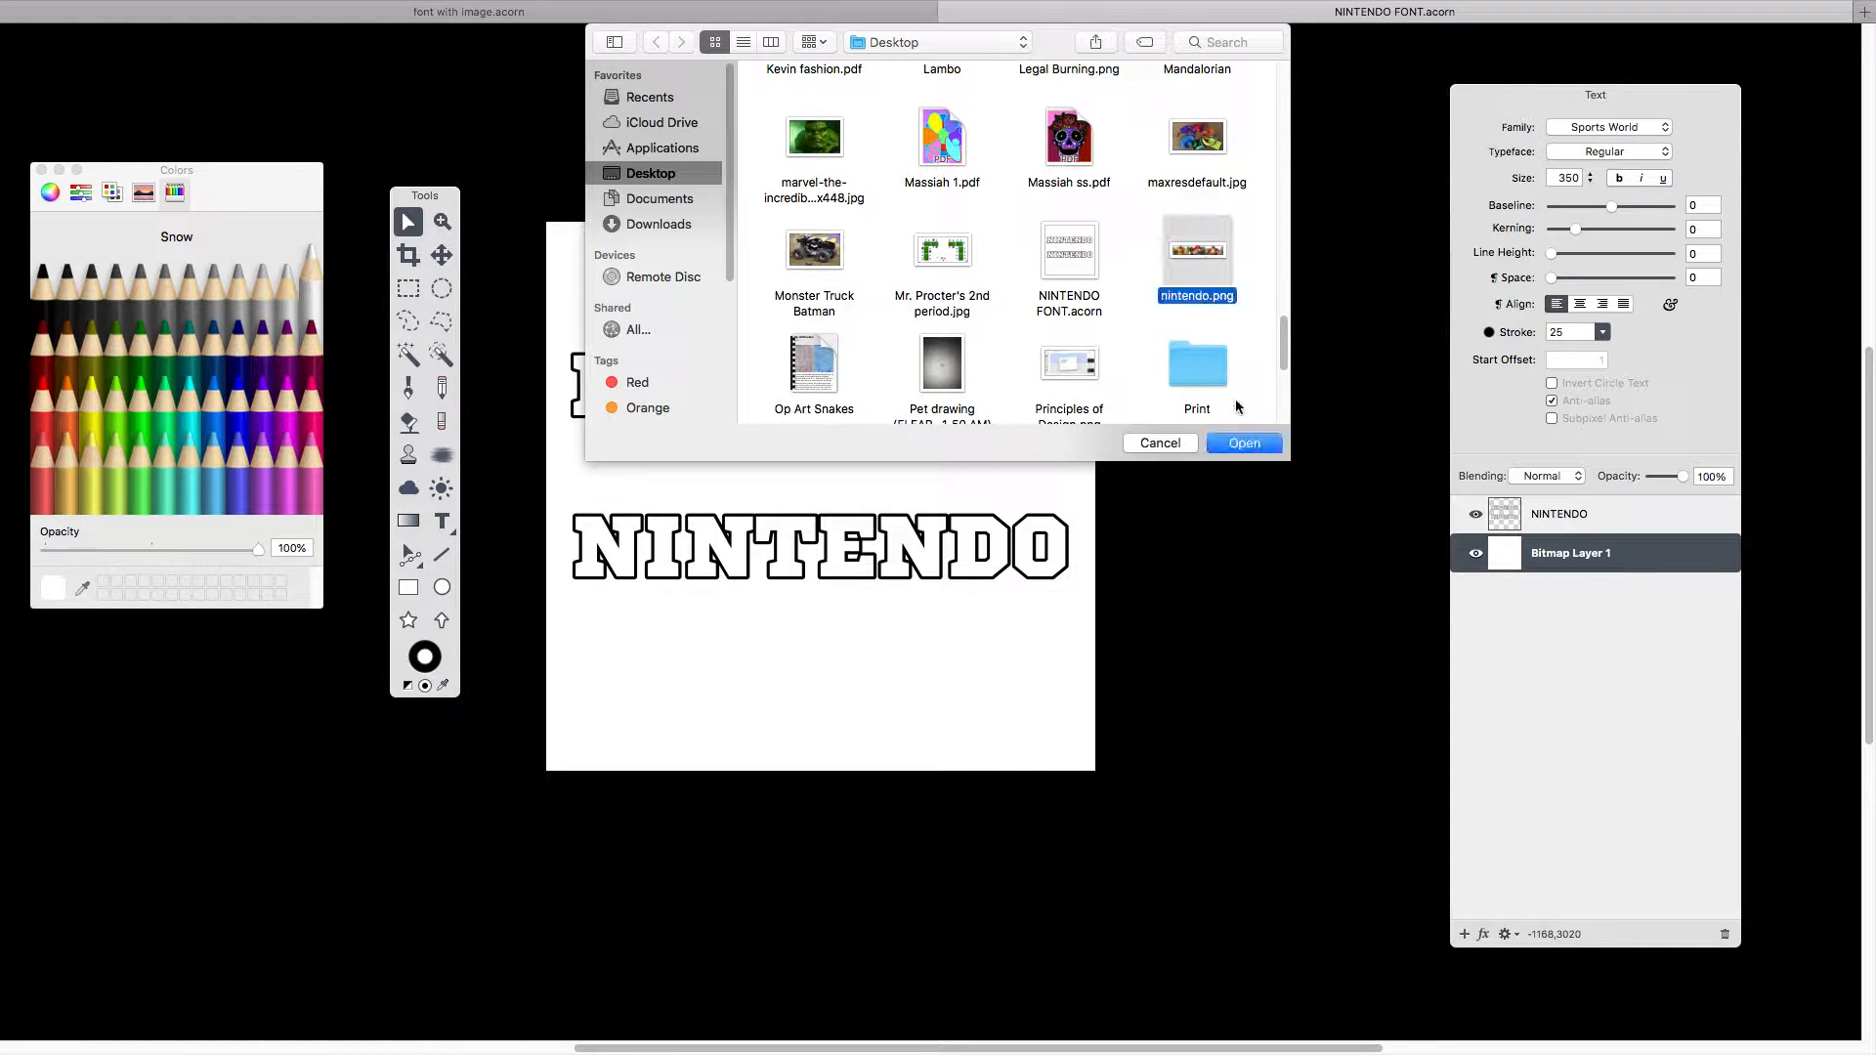
left_click(1251, 446)
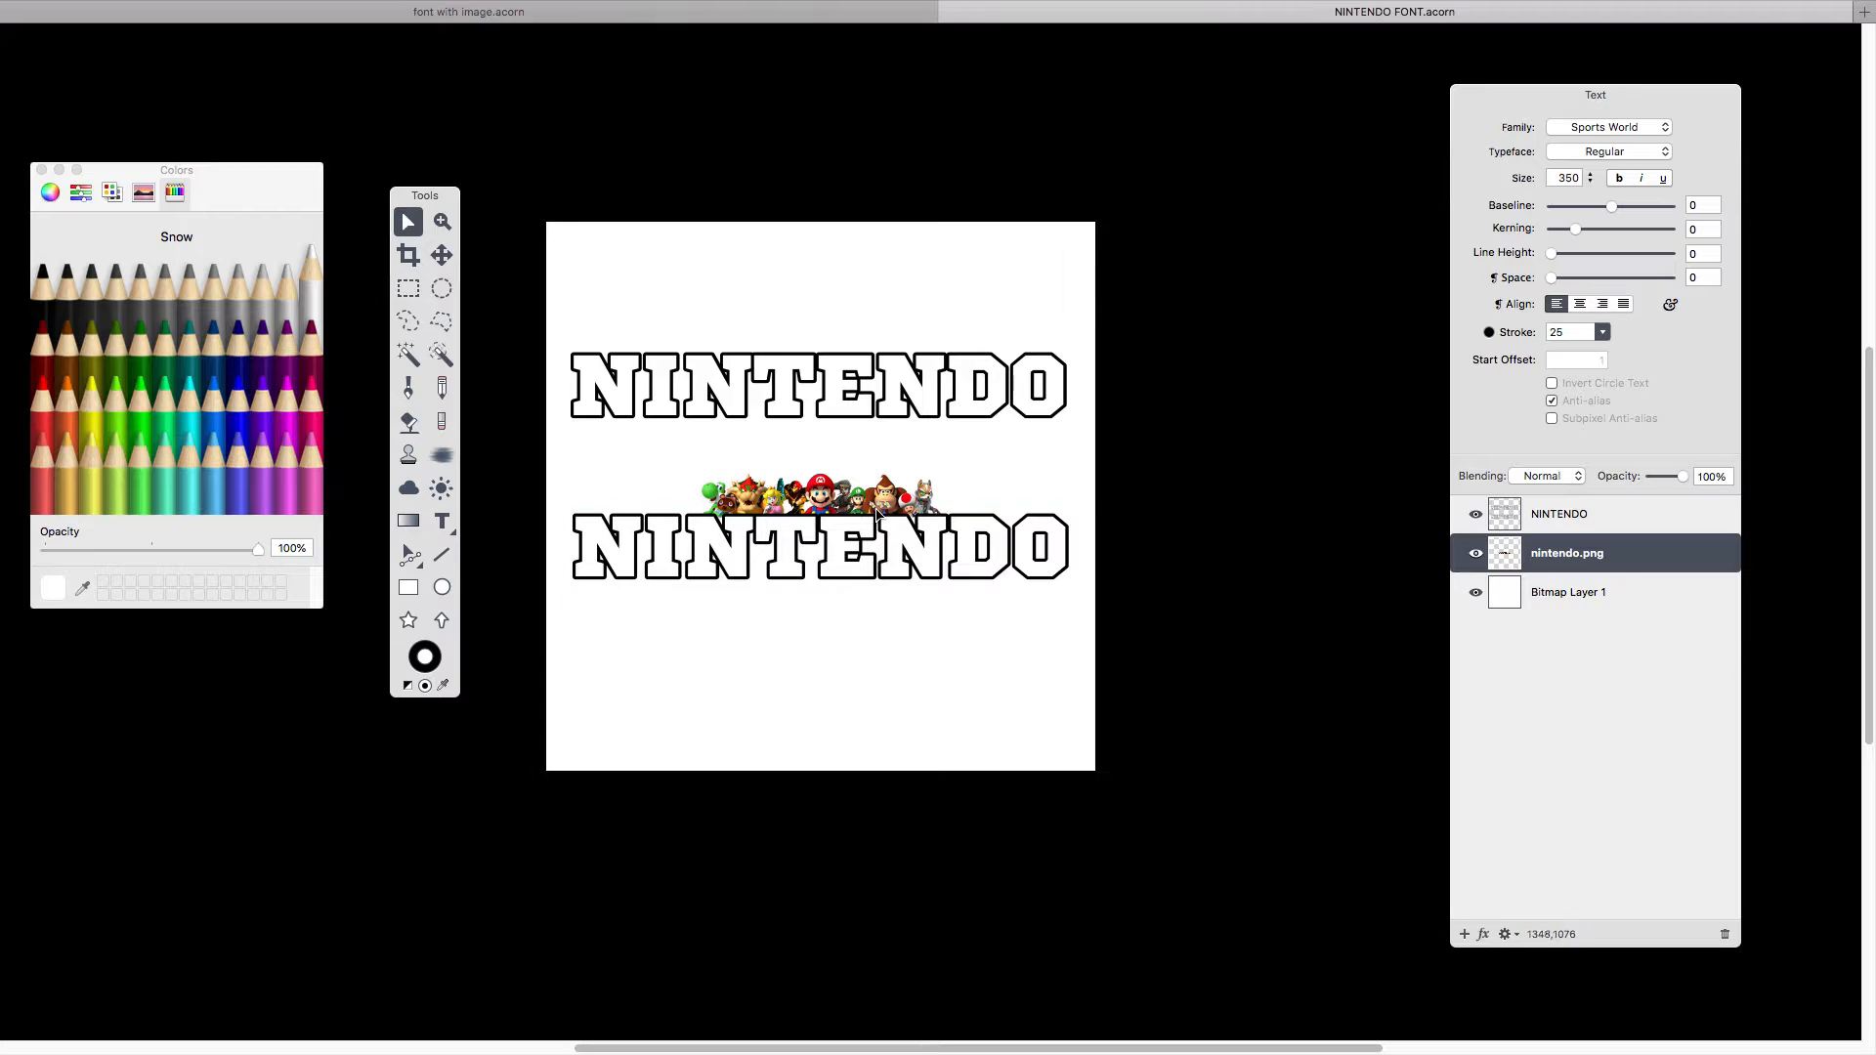
Position the character image directly above the upper NINTENDO text and scale it proportionally to 201%, about 1960 wide by 361 high.
left_click_drag(832, 499, 860, 322)
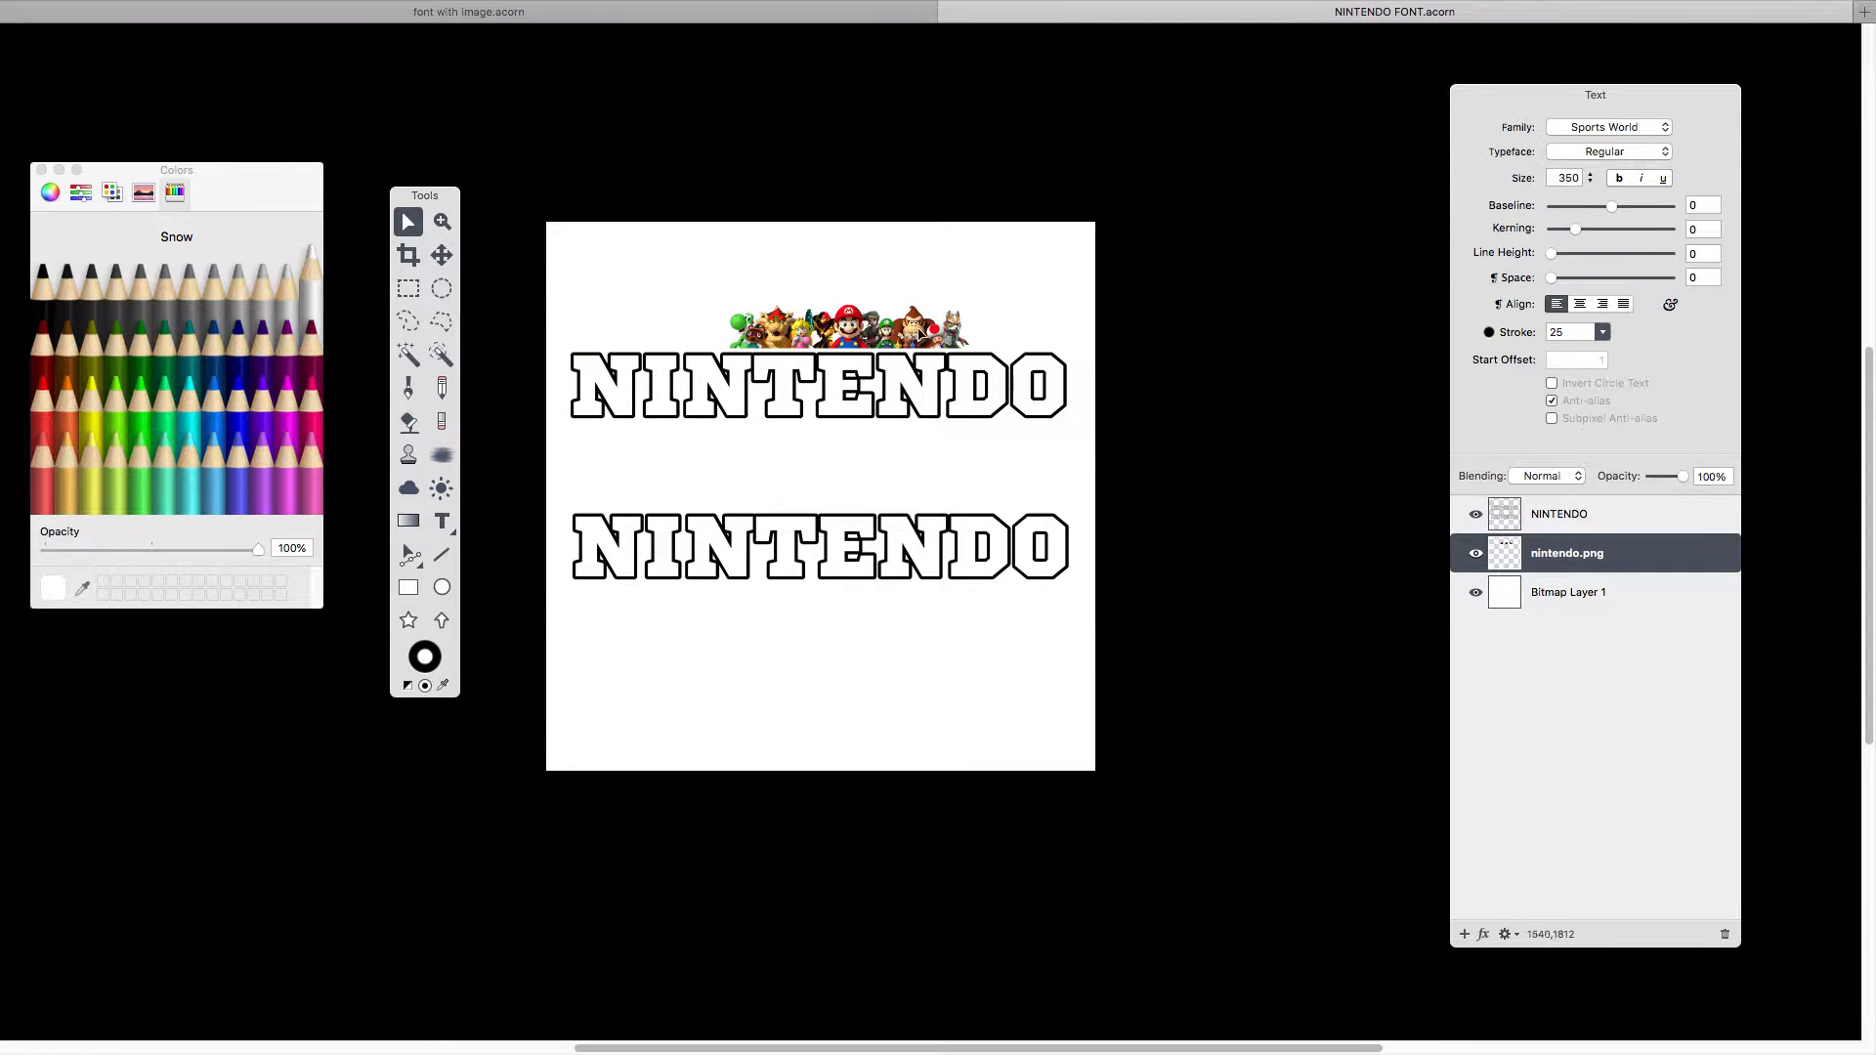
left_click_drag(874, 333, 858, 321)
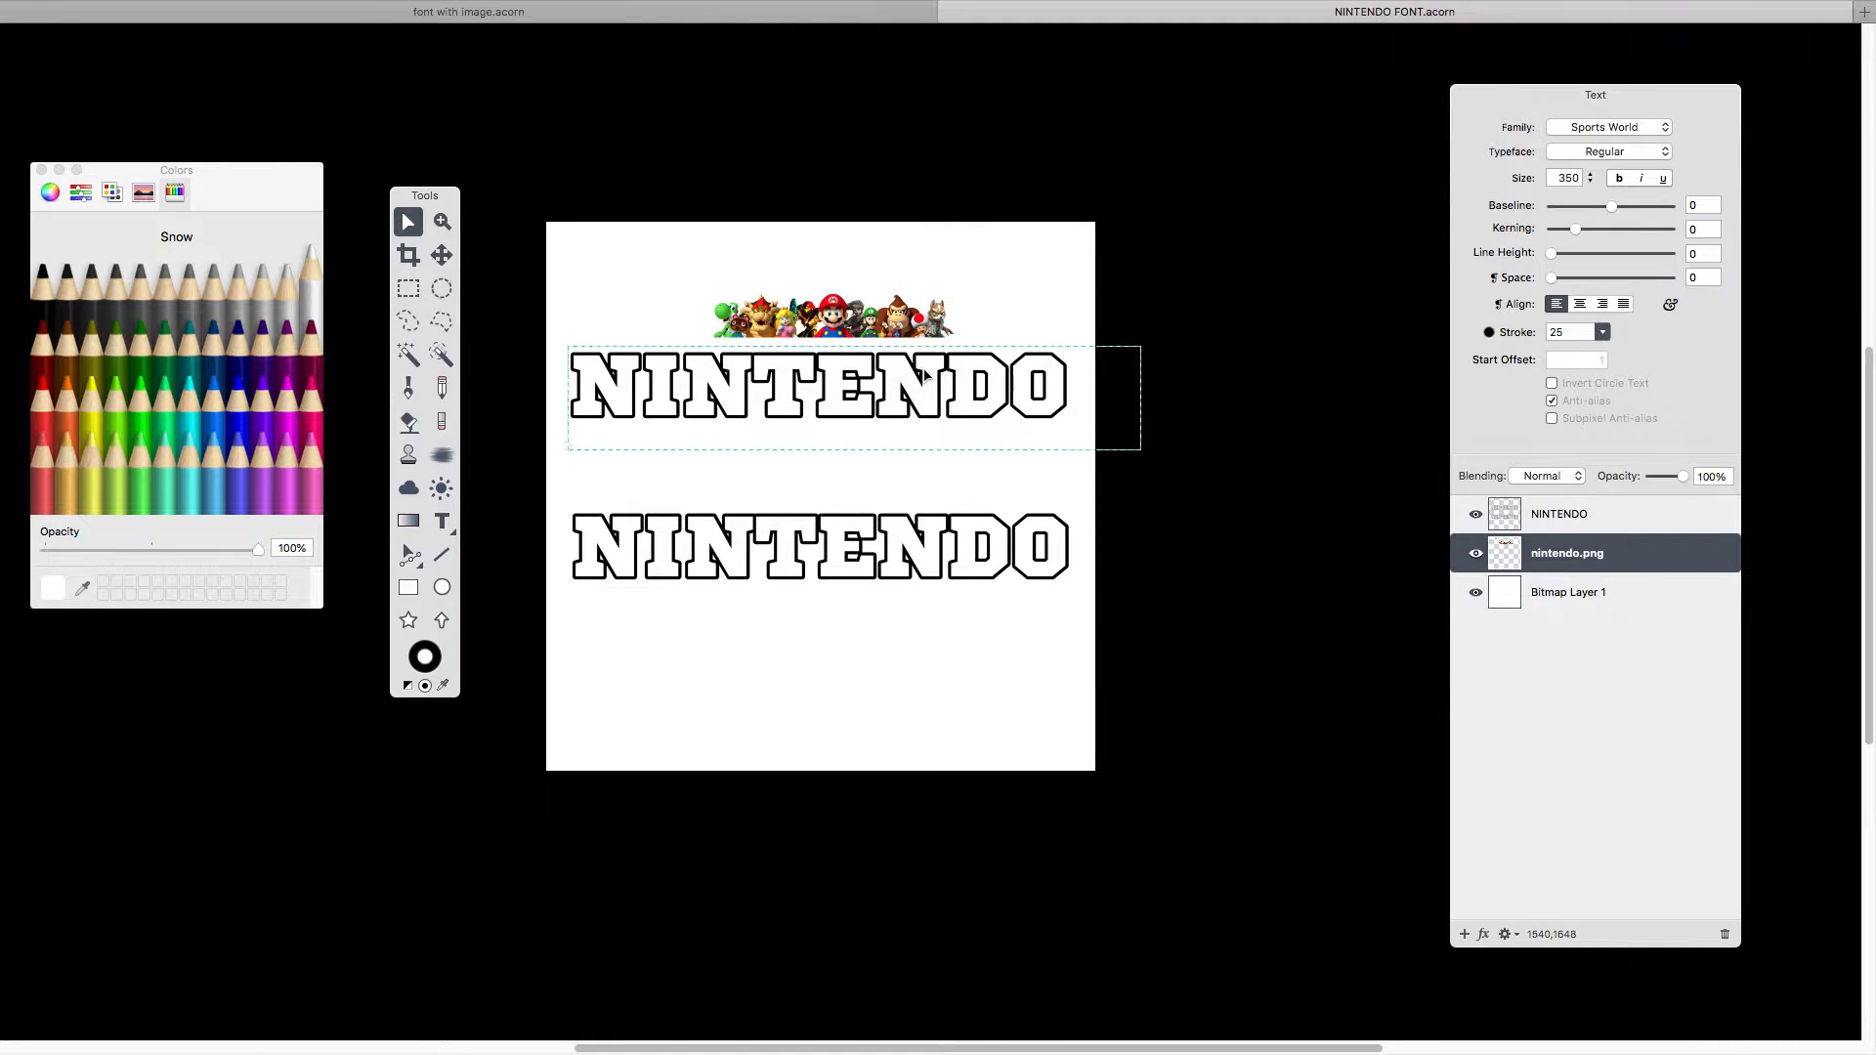
key("super+t")
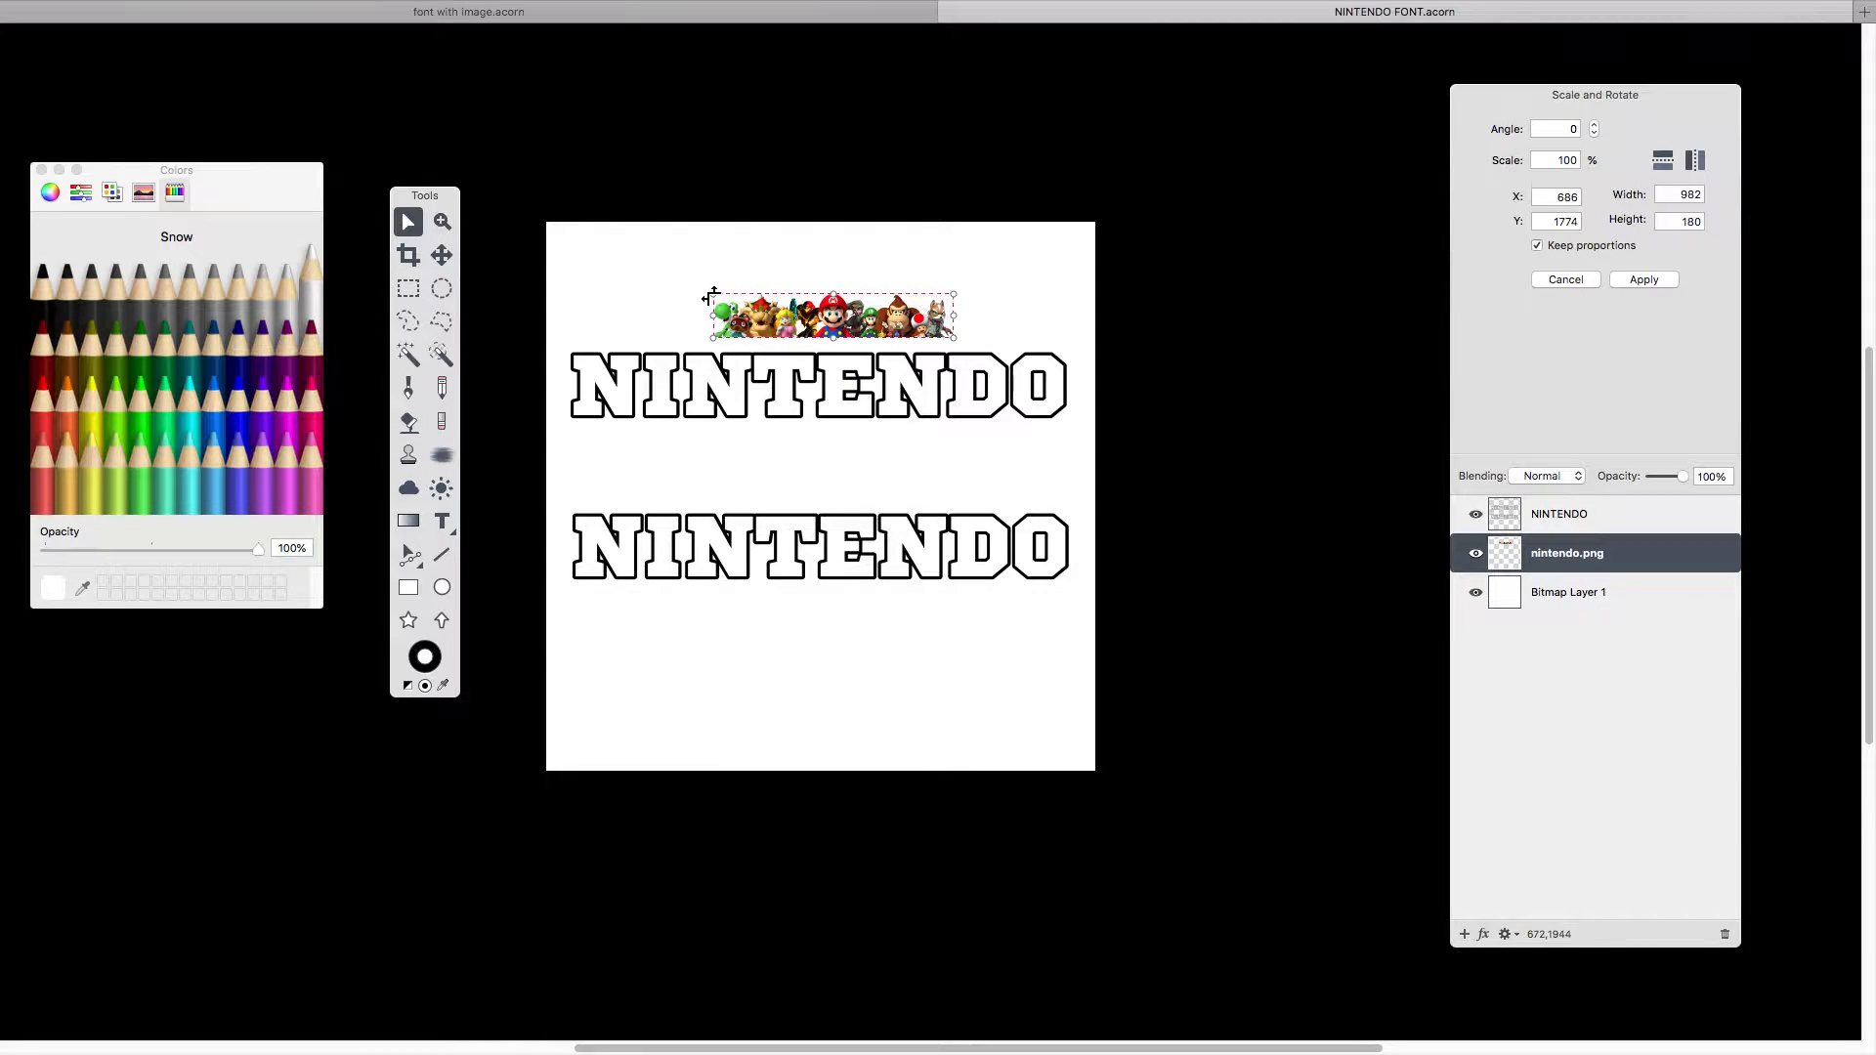
left_click_drag(712, 293, 578, 268)
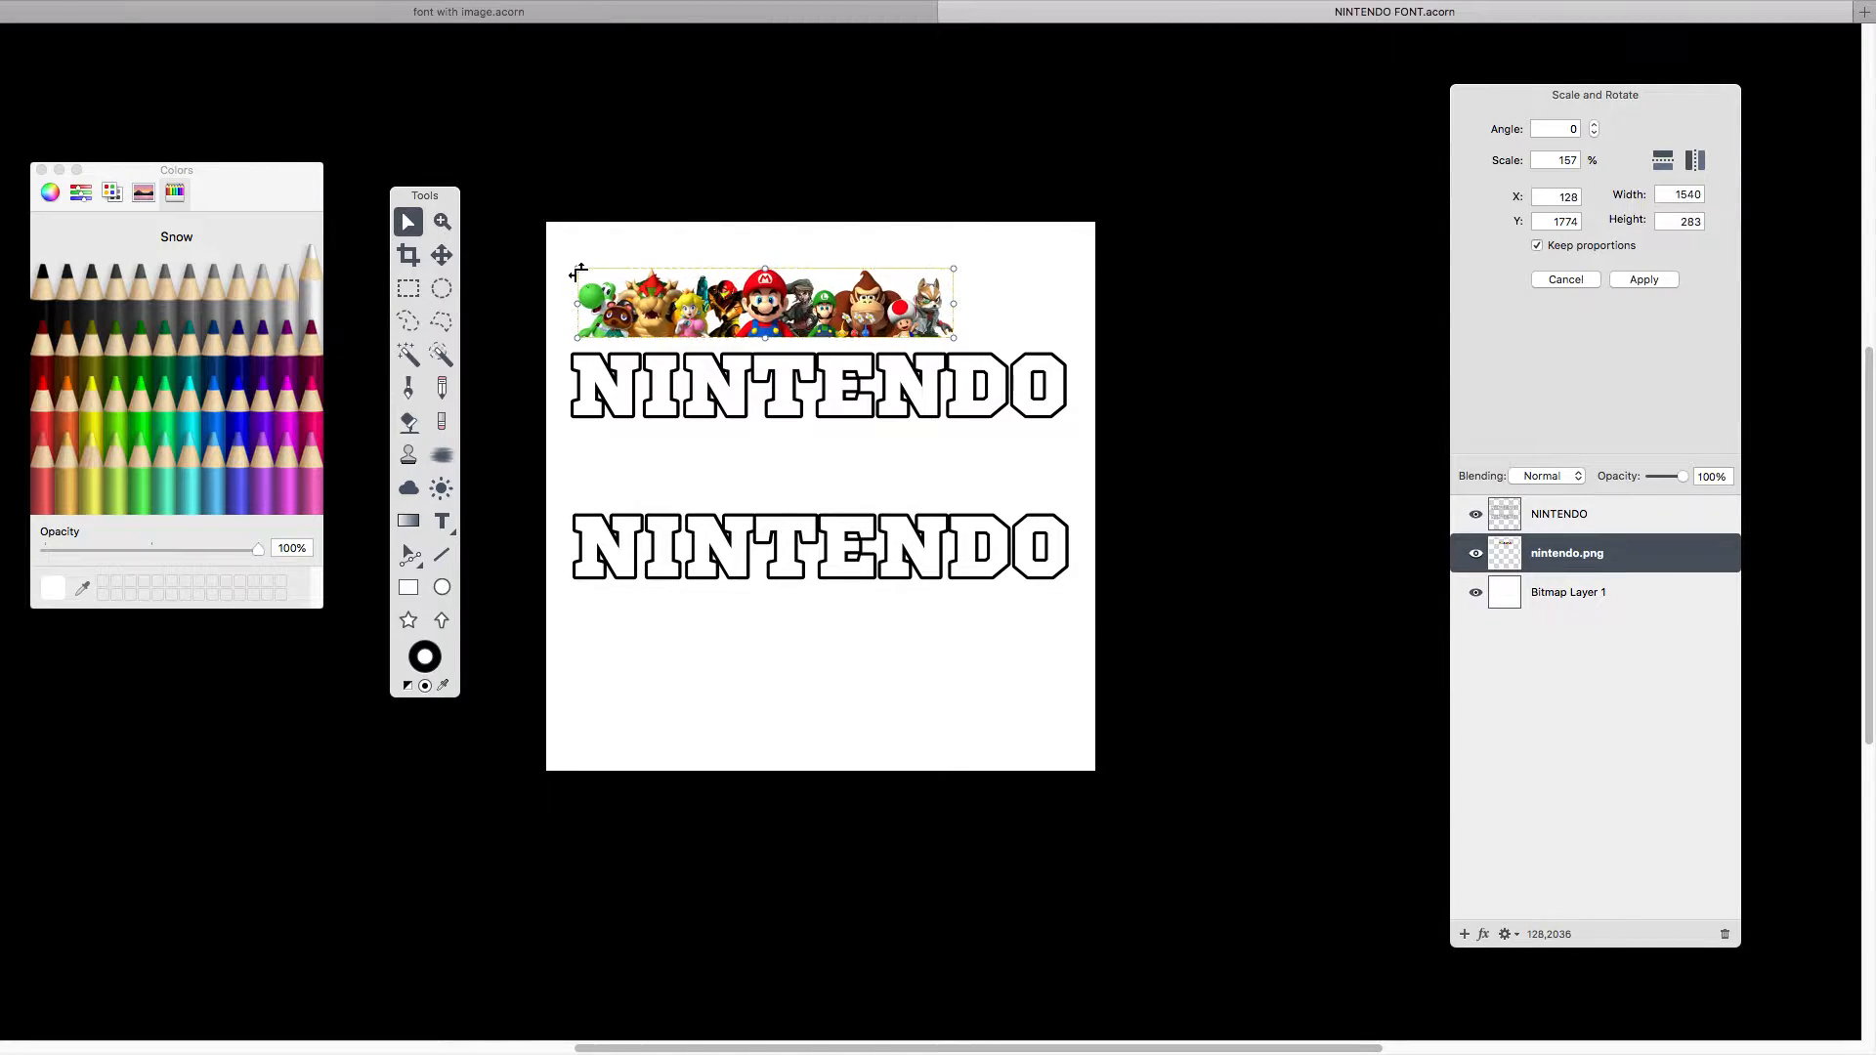
mouse_move(956, 303)
left_mouse_down()
mouse_move(1056, 304)
mouse_move(954, 310)
left_mouse_up()
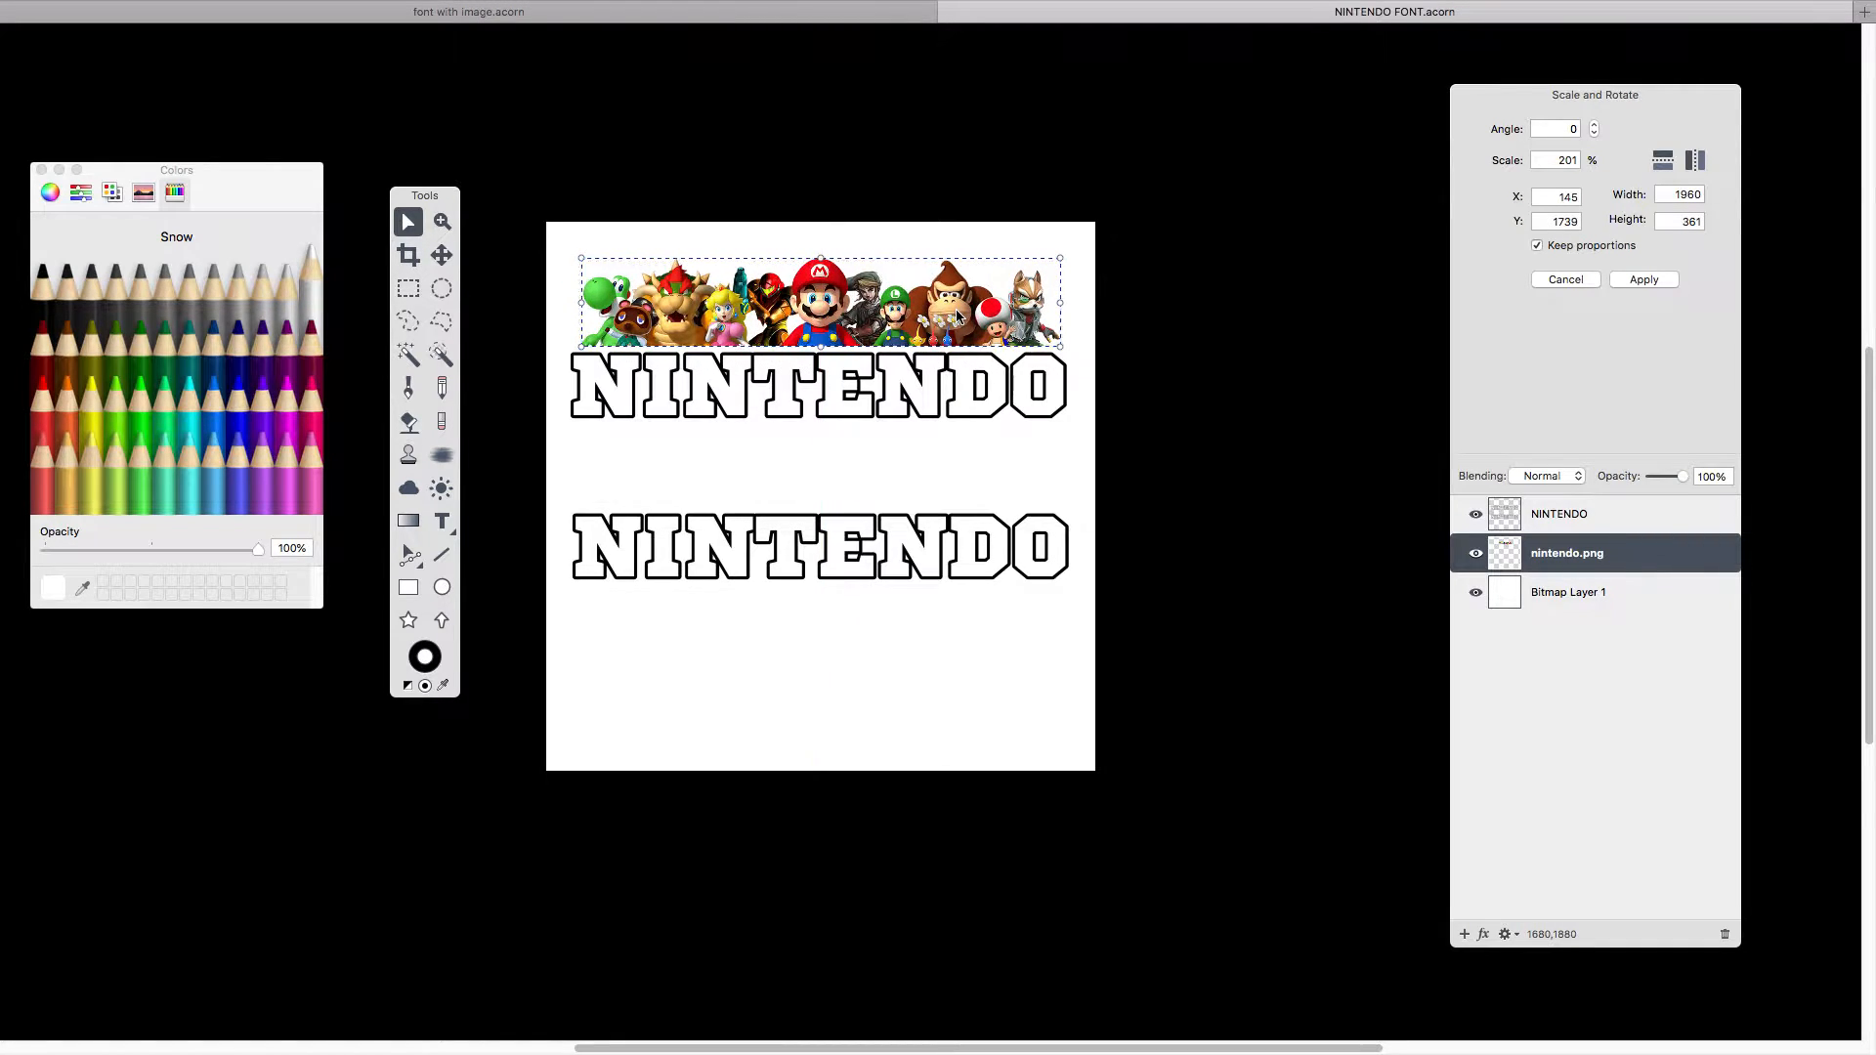
key("Return")
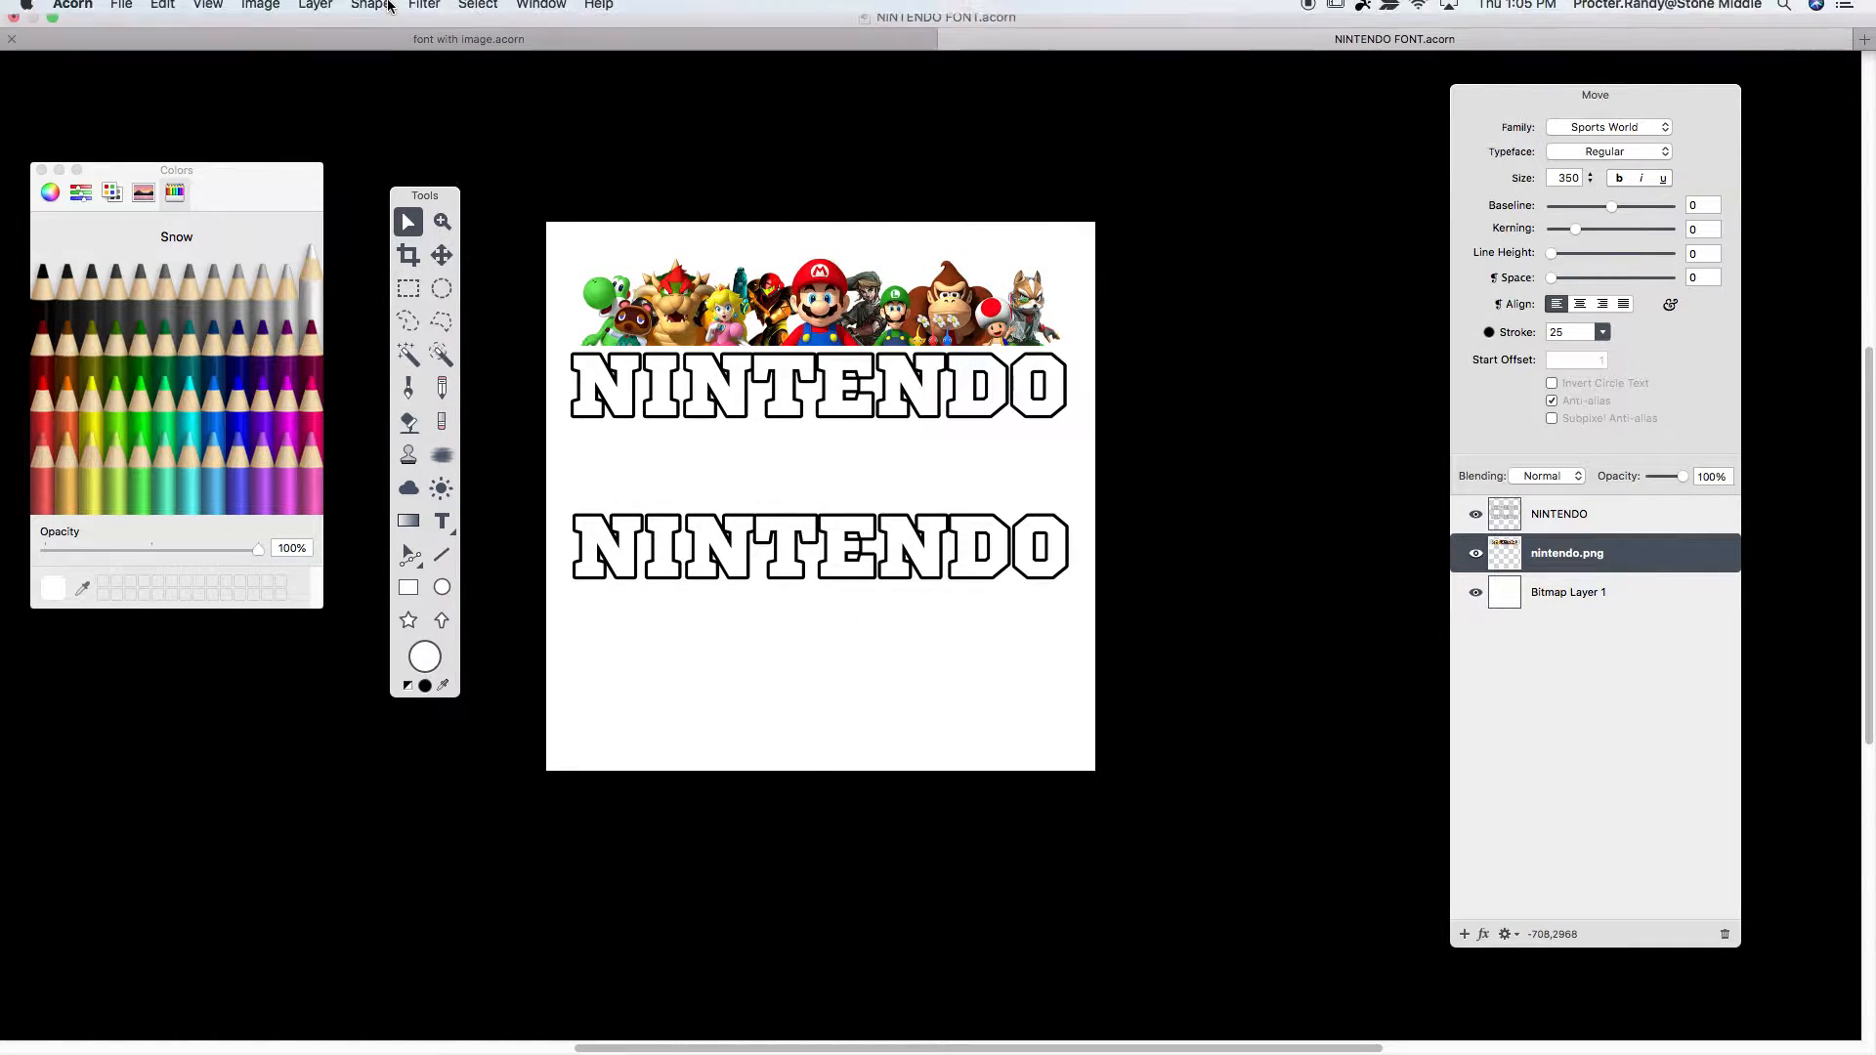
Move the character image down so that it sits directly behind the upper NINTENDO text.
left_click(321, 13)
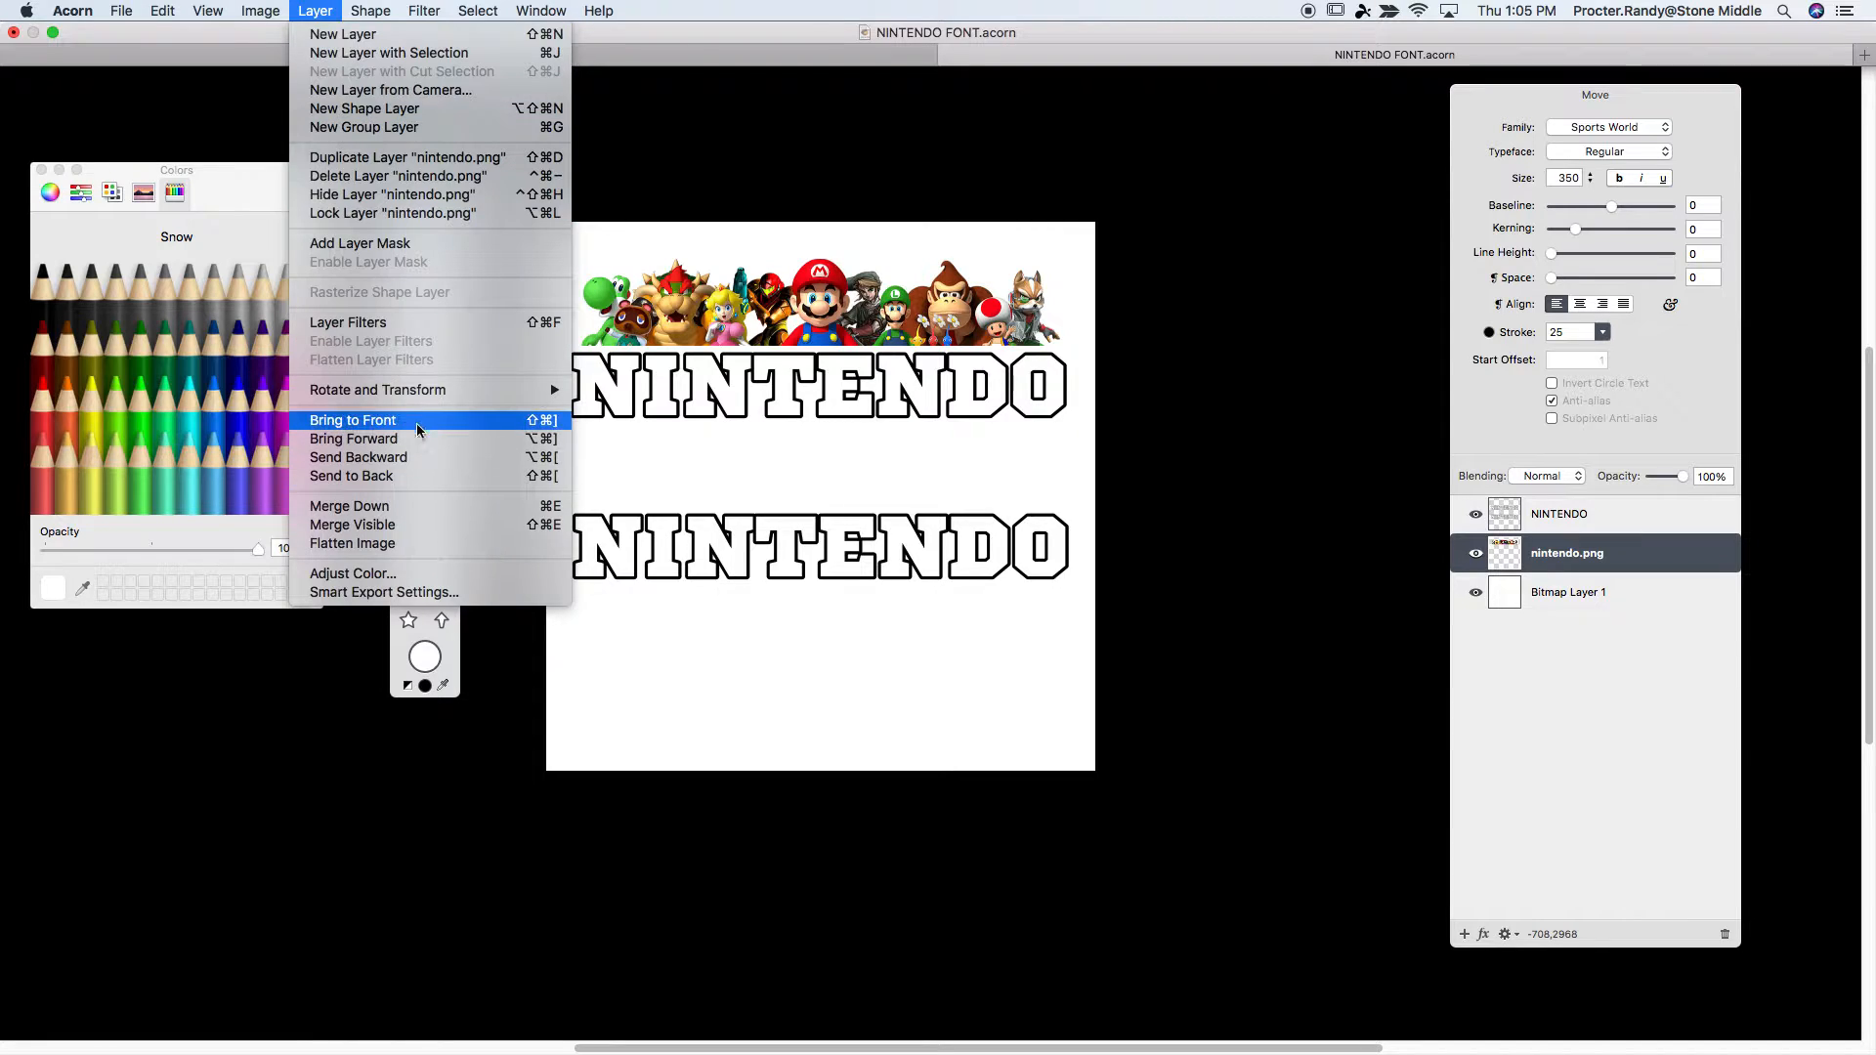
mouse_move(417, 393)
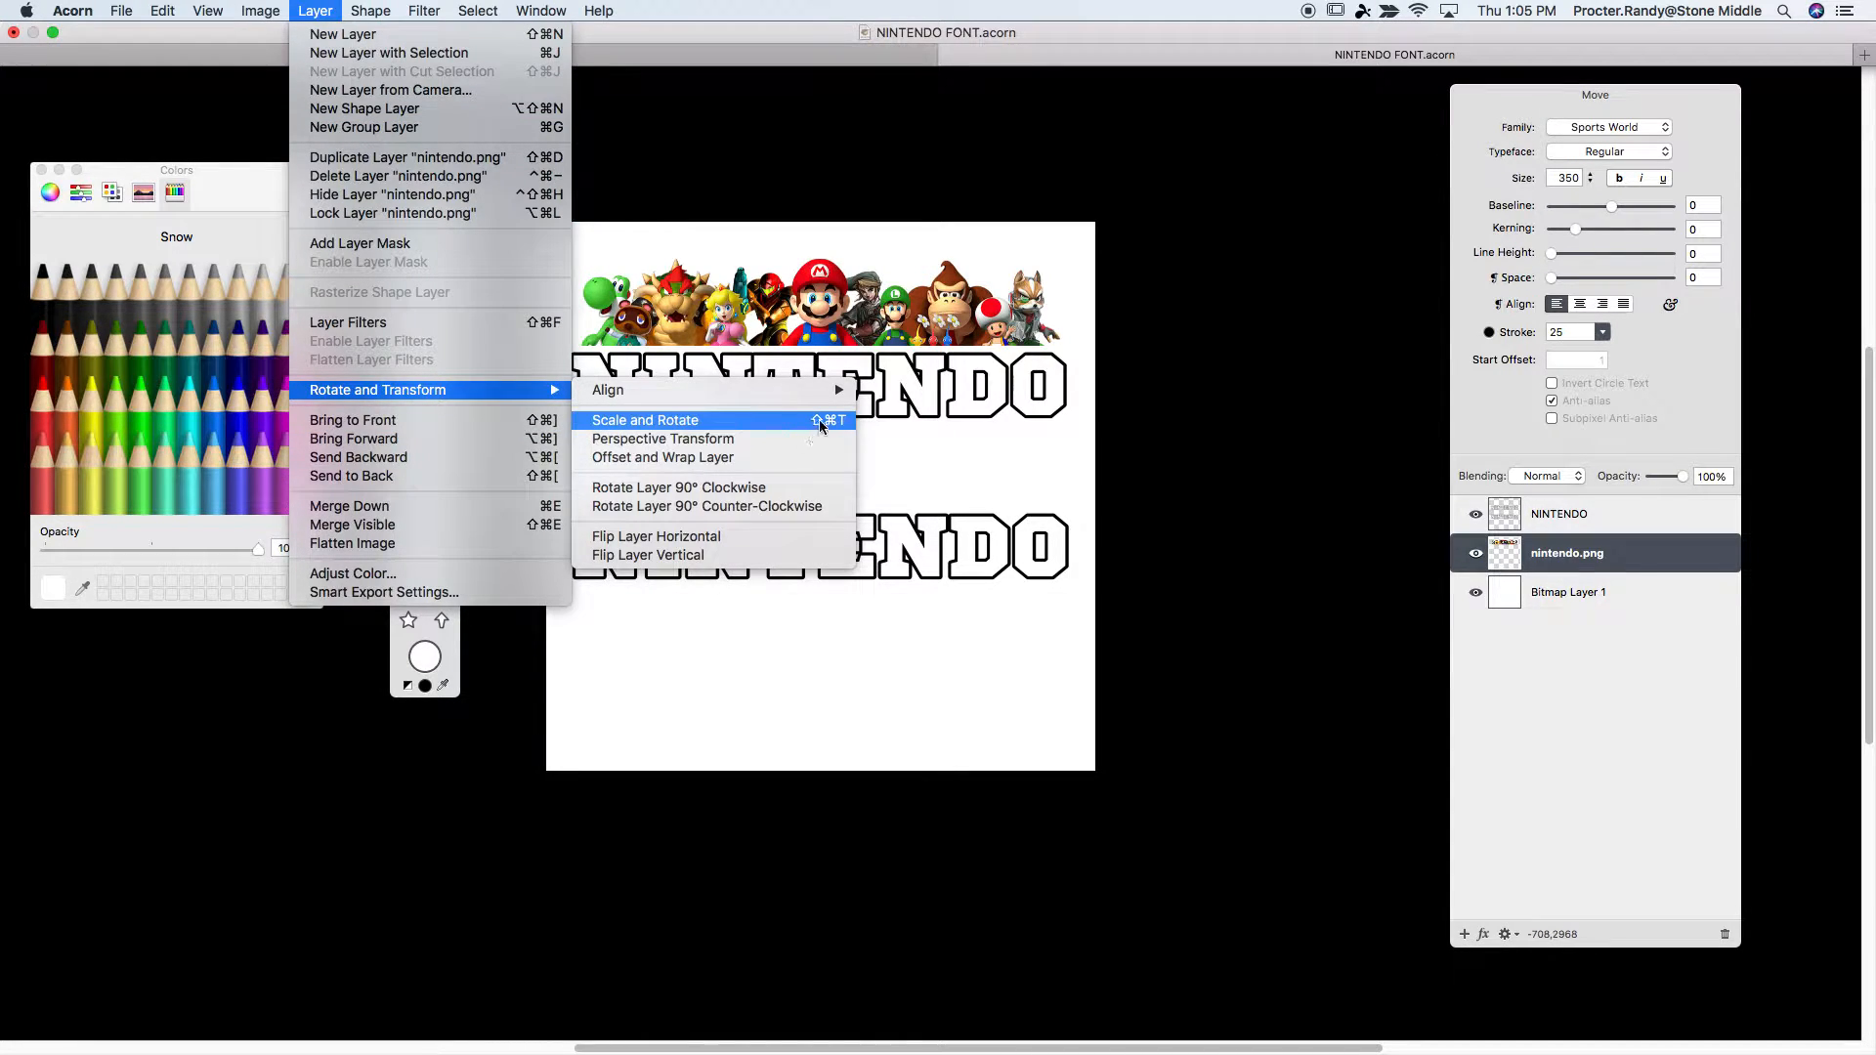
left_click(810, 283)
left_click_drag(811, 289, 817, 364)
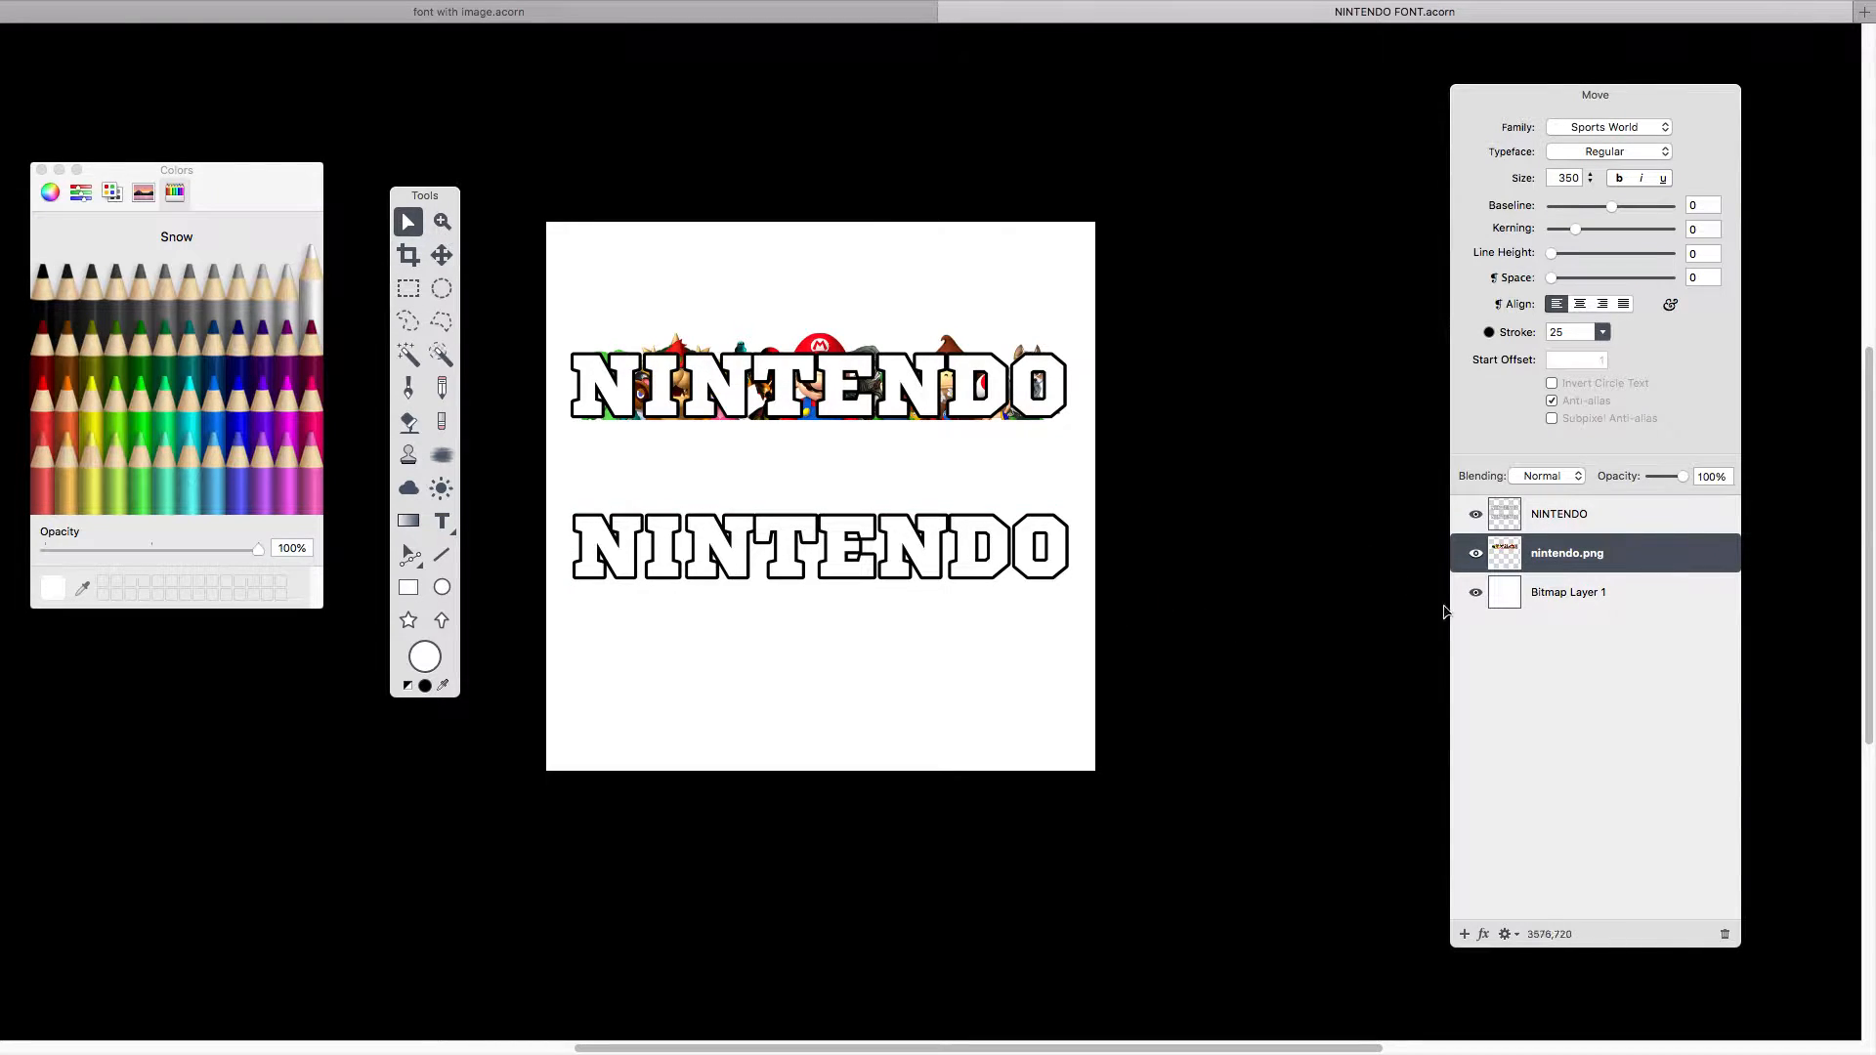
Put the lower NINTENDO text on its own new layer using New Layer with Selection.
left_click(1557, 521)
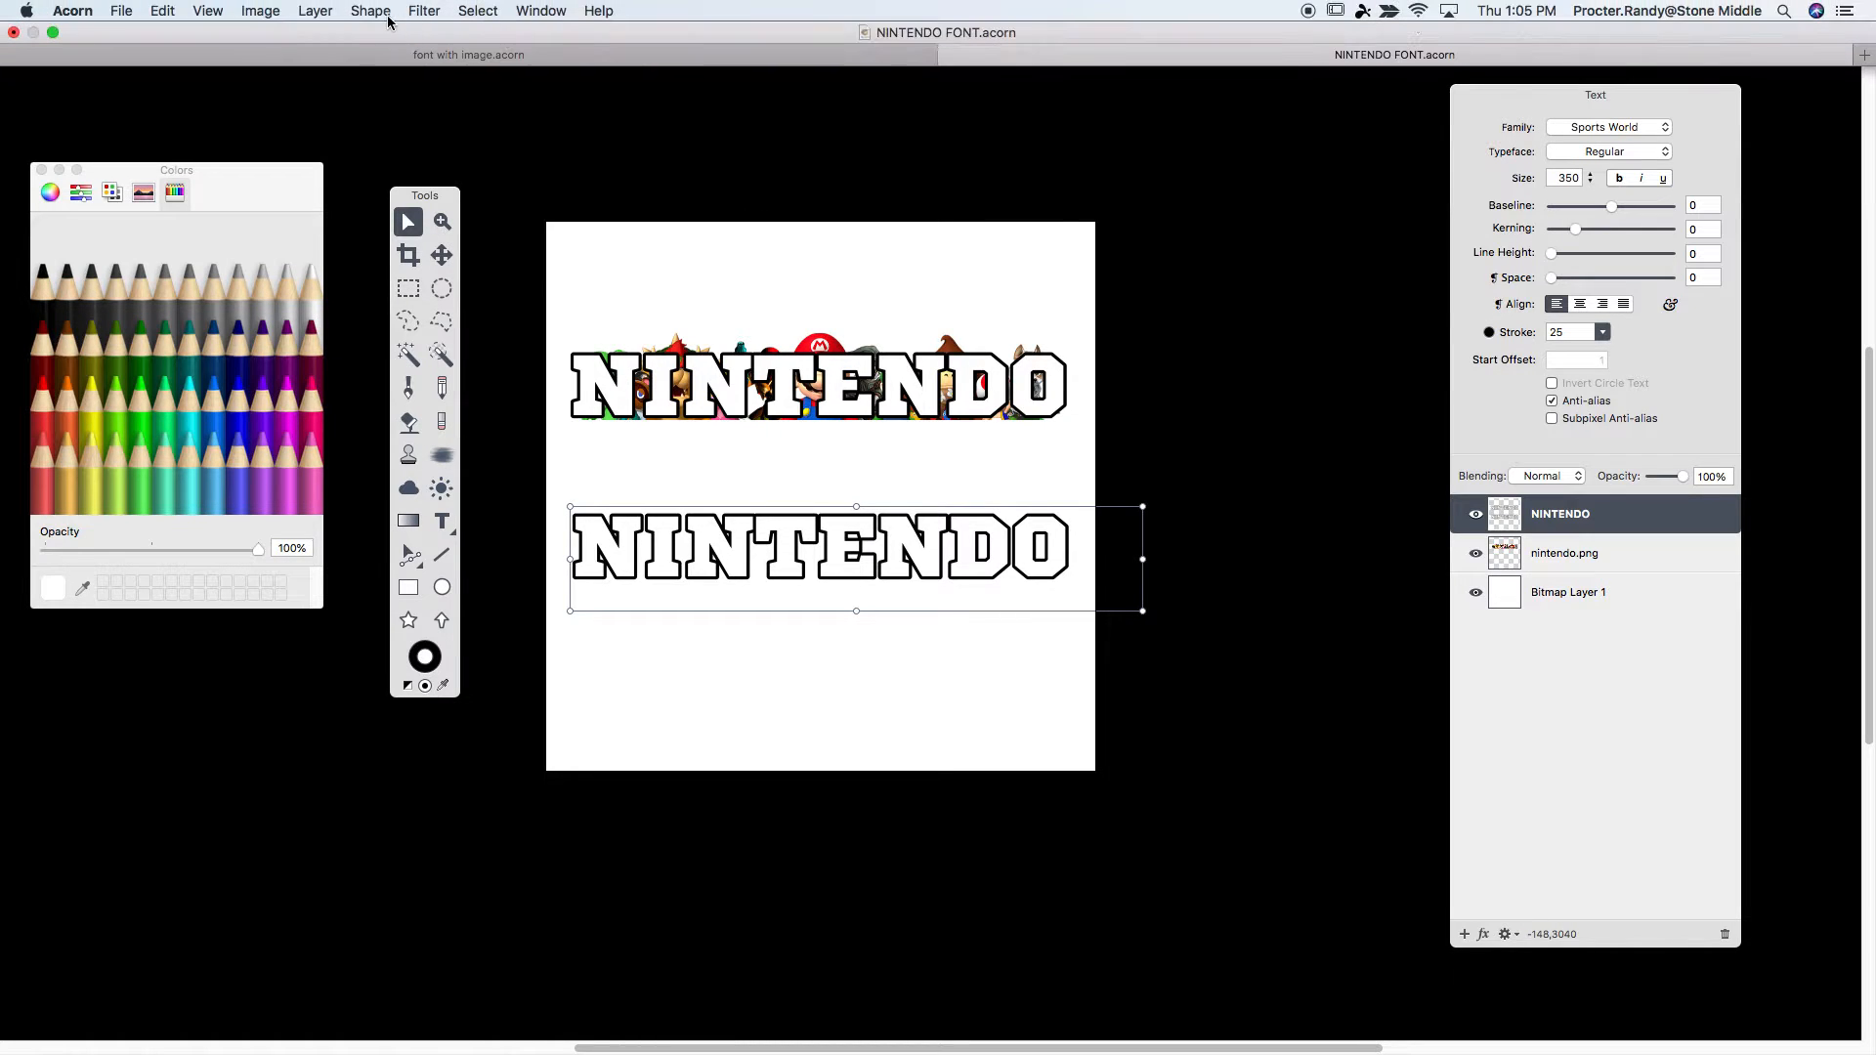
left_click(316, 11)
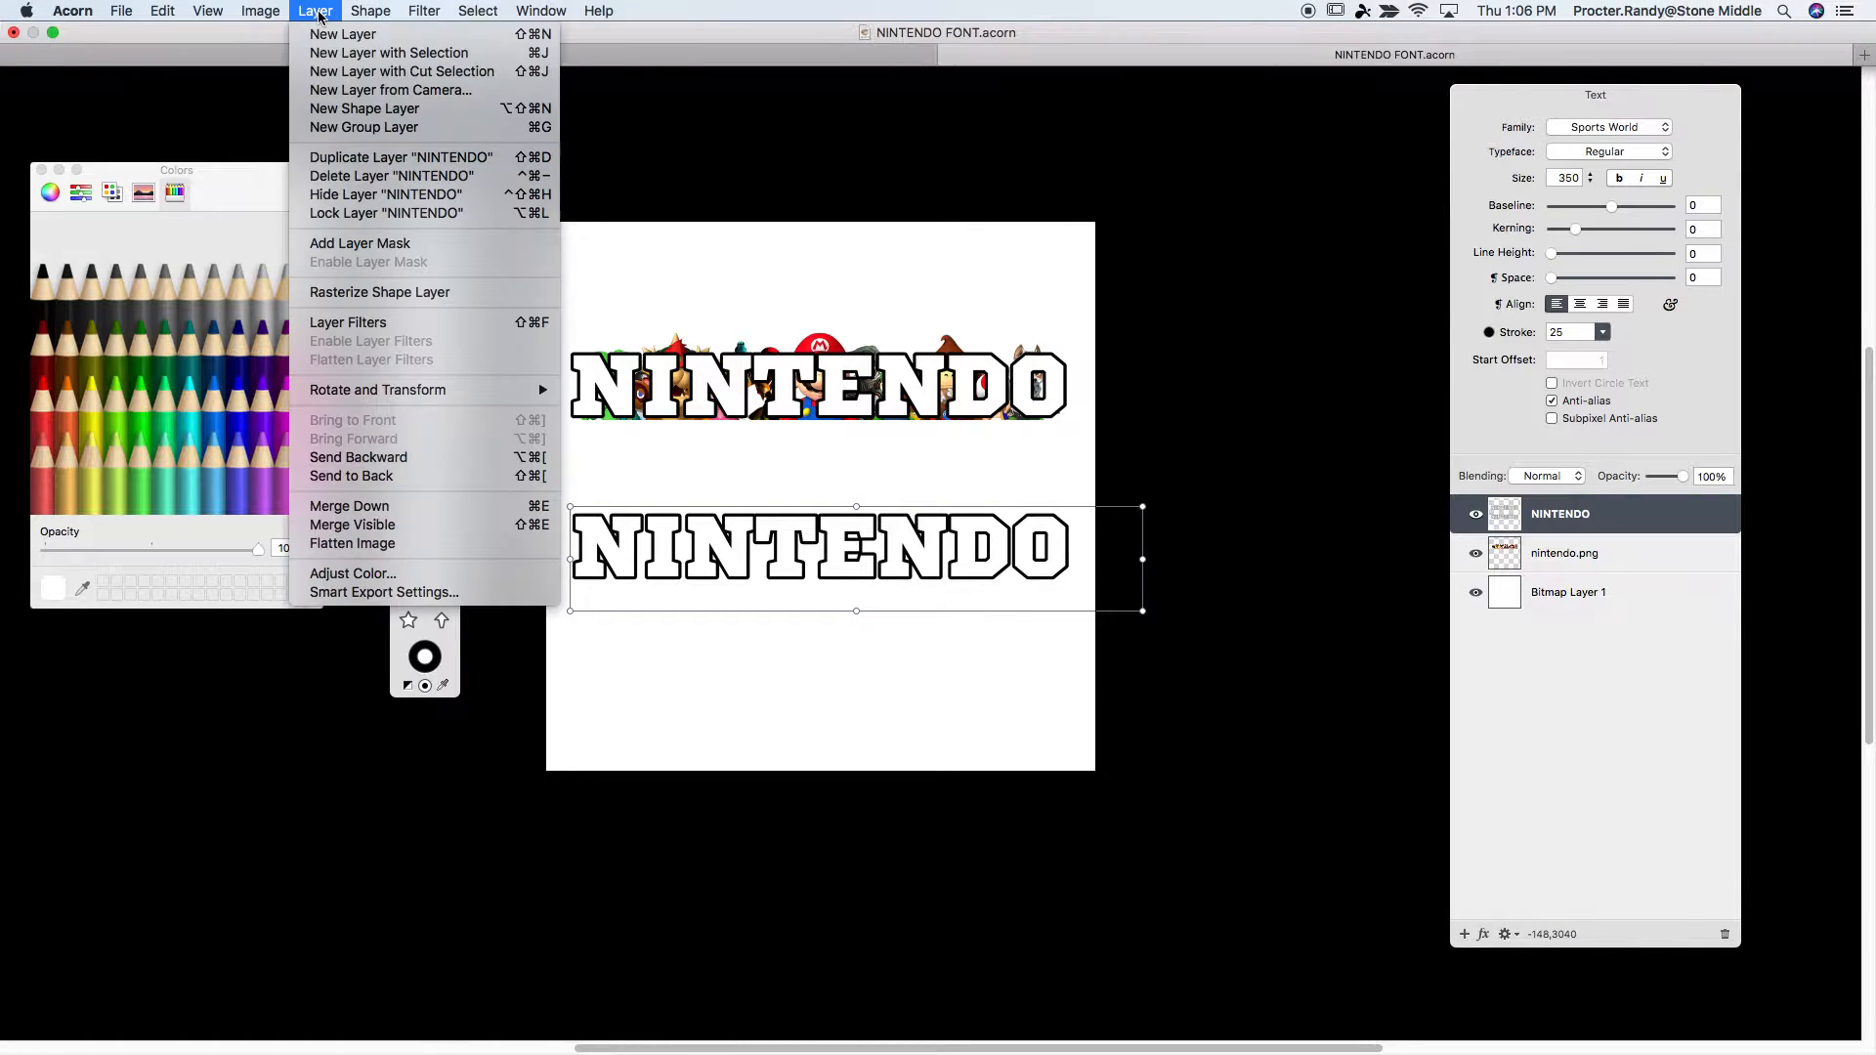
left_click(374, 54)
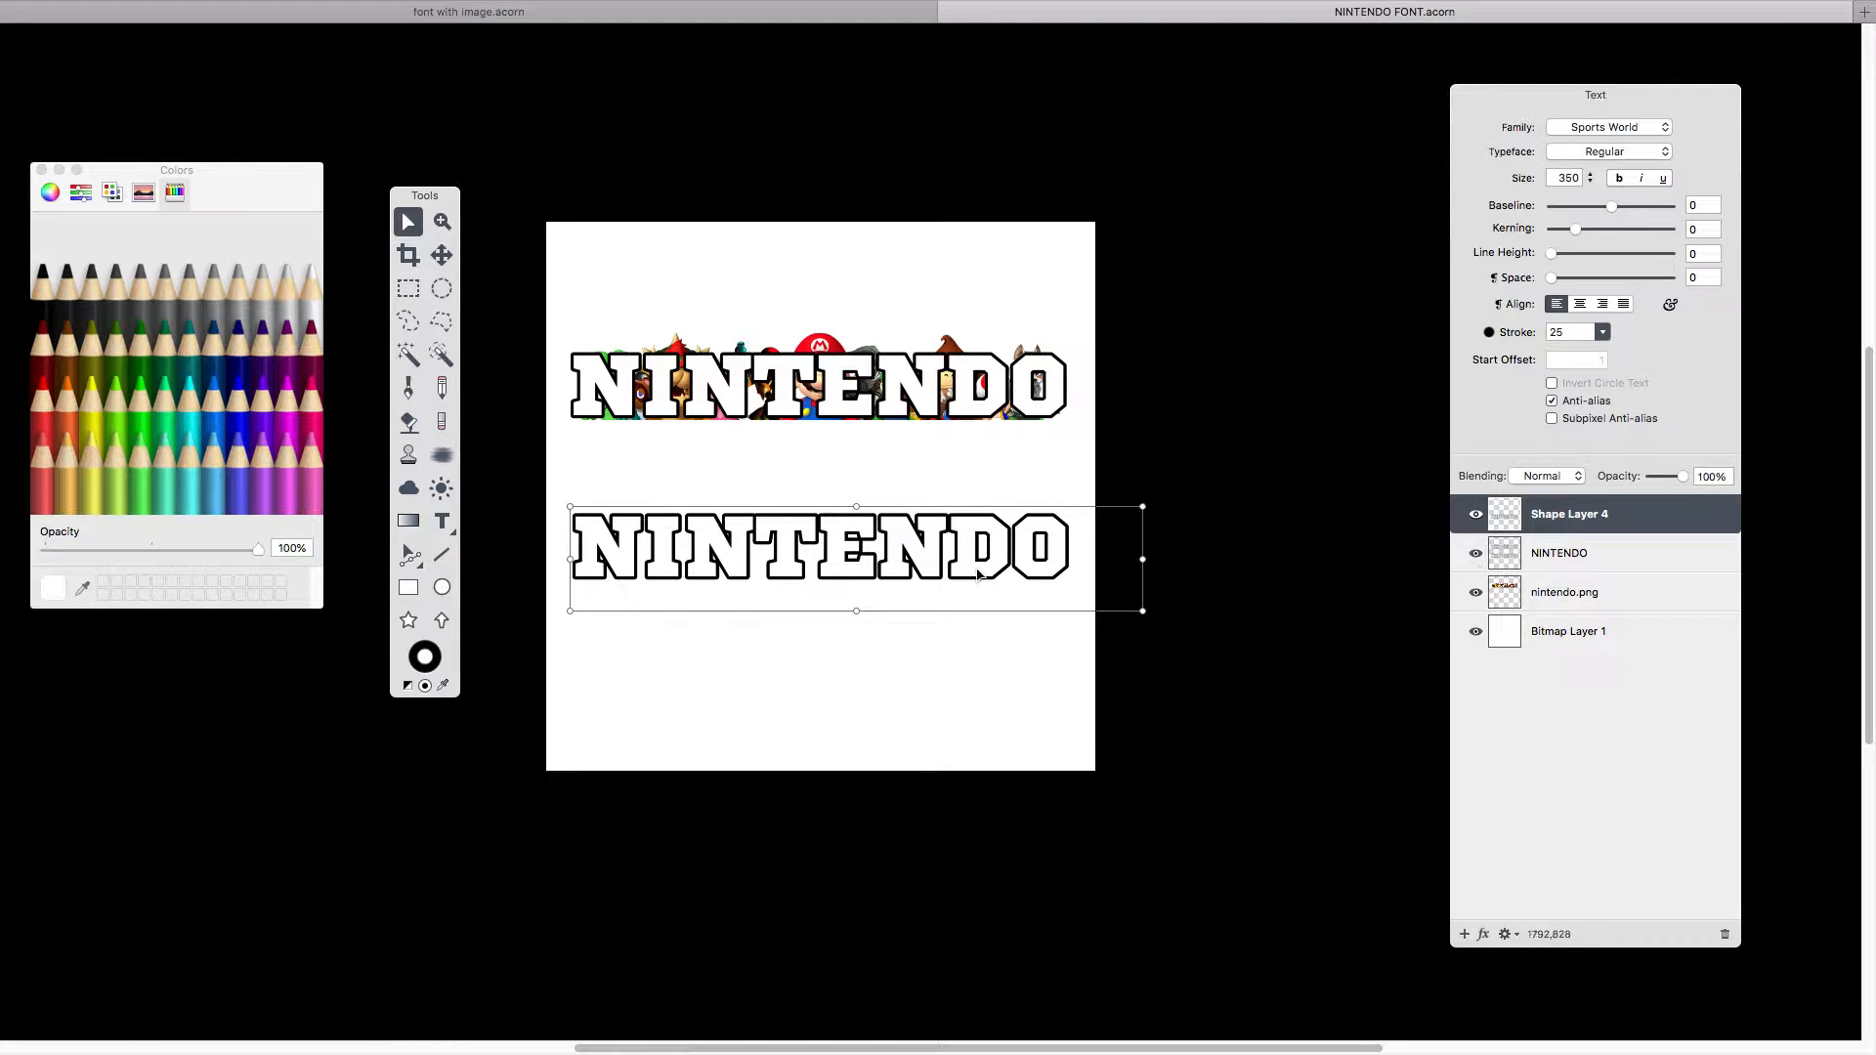
Examine which NINTENDO copy belongs to each text layer by selecting the layers and switching their visibility off and on.
left_click(1568, 572)
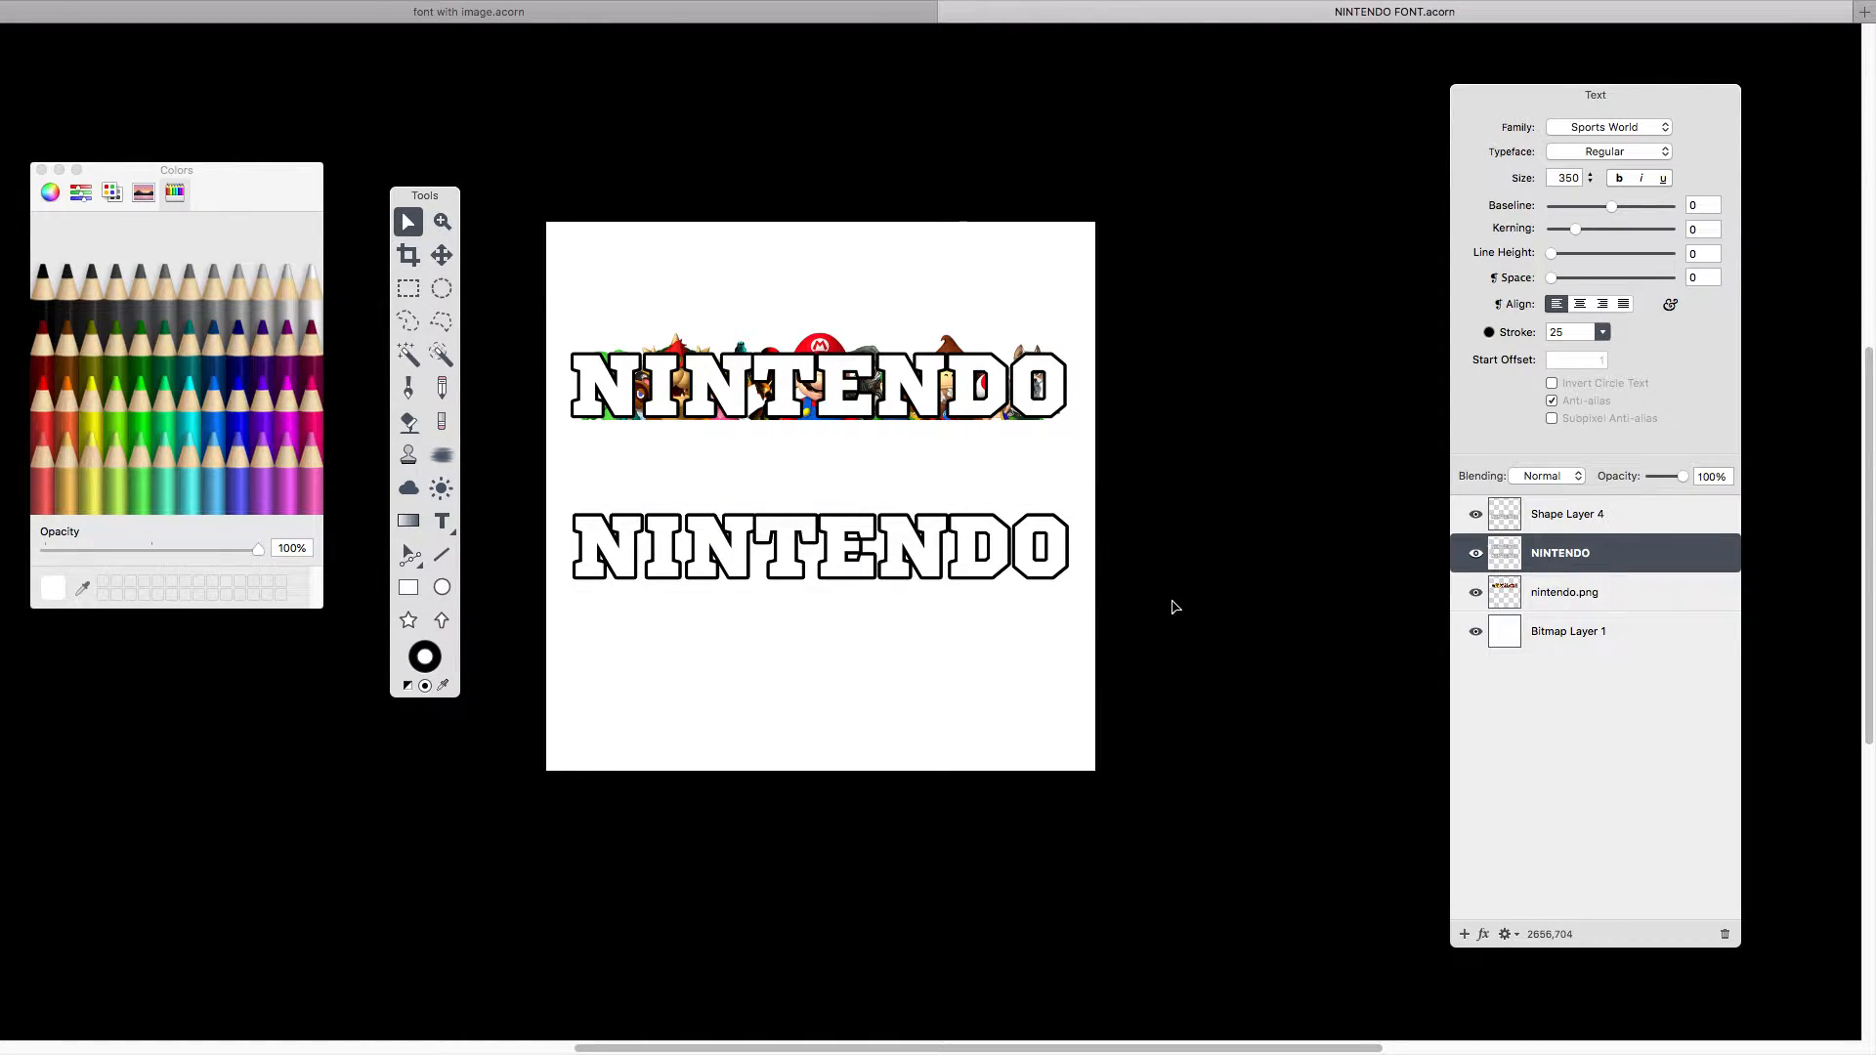
left_click(998, 567)
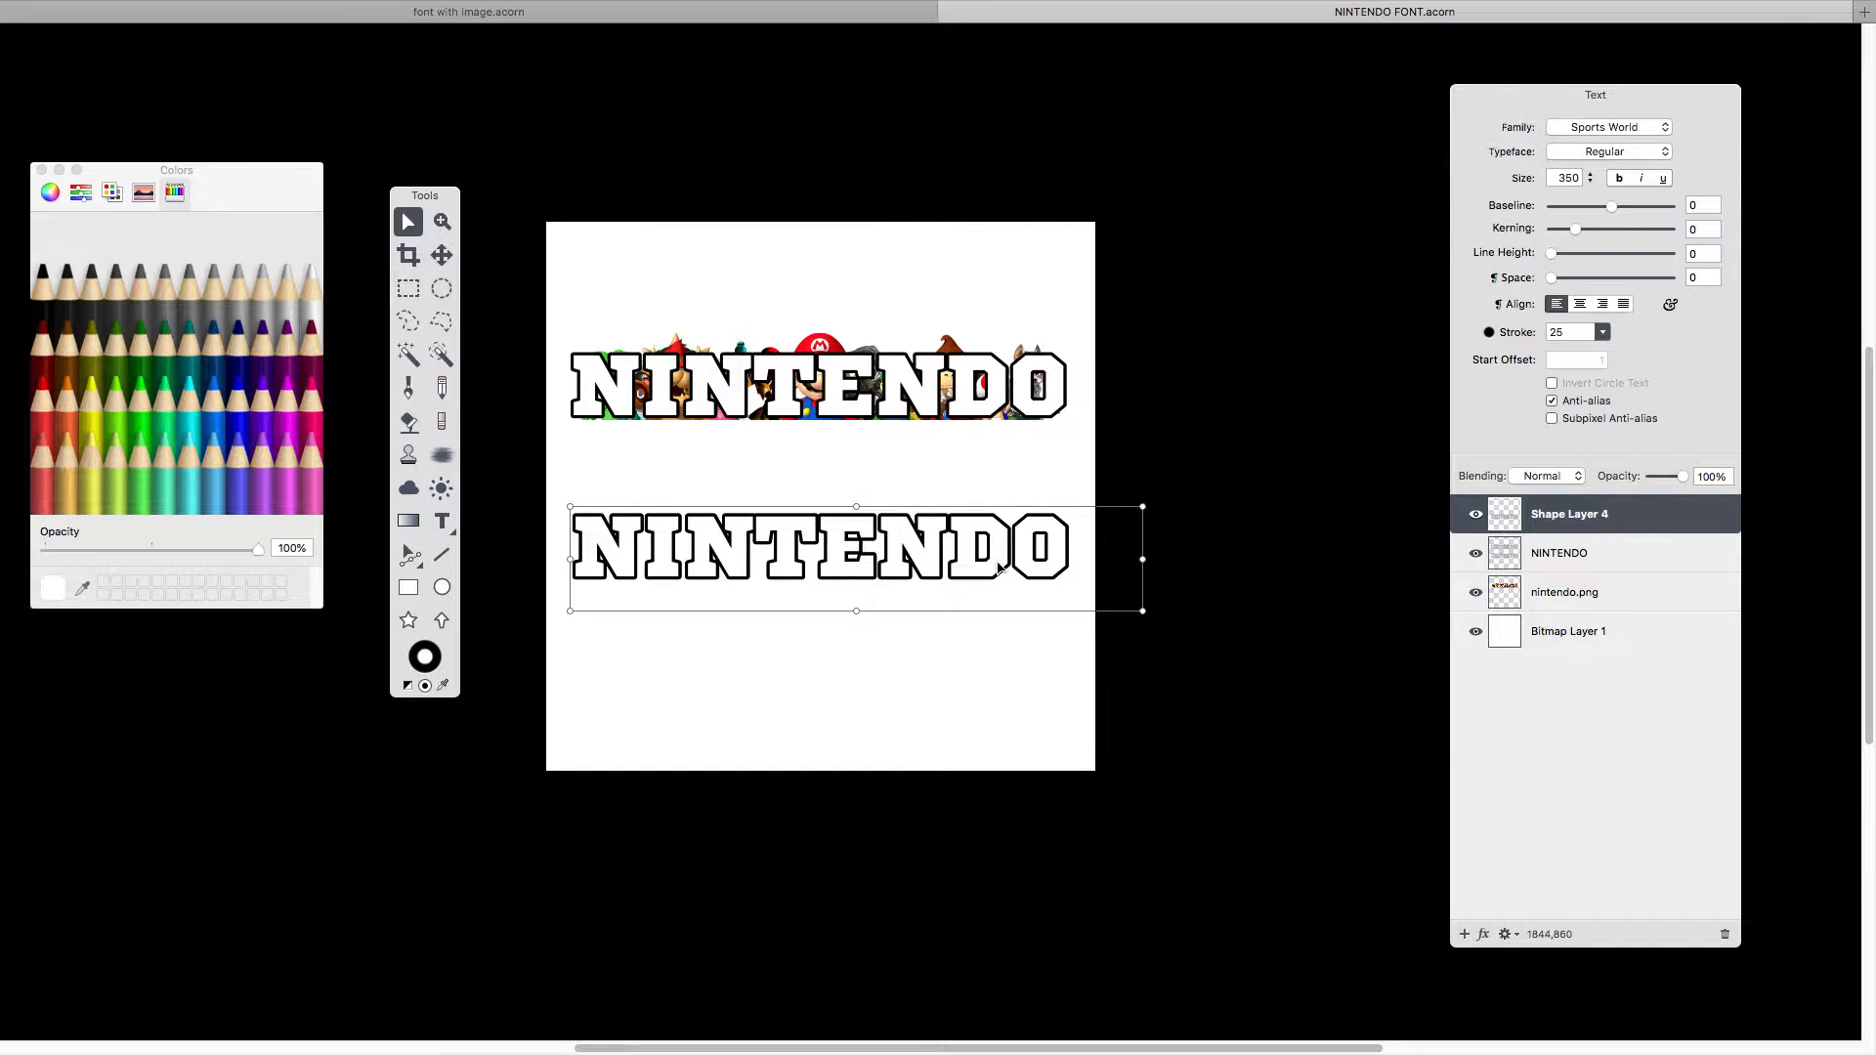
left_click(1549, 567)
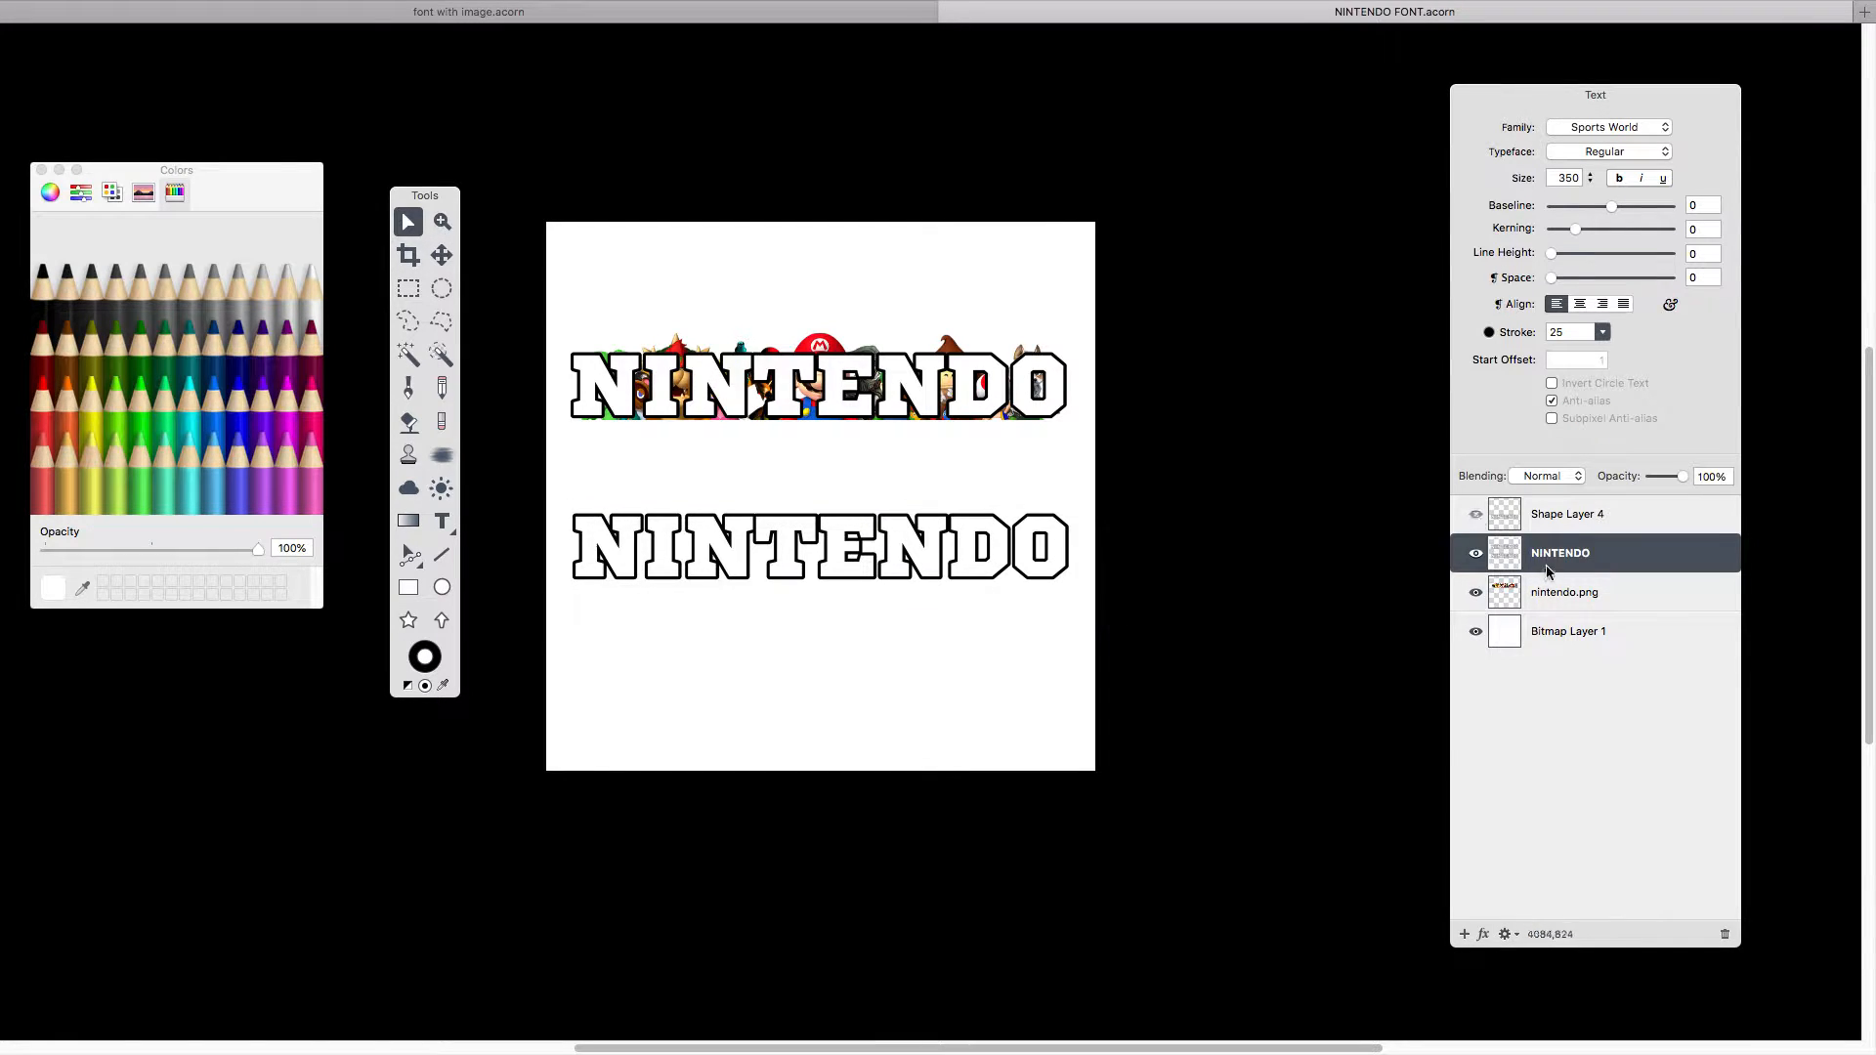
double_click(1552, 564)
left_click(986, 555)
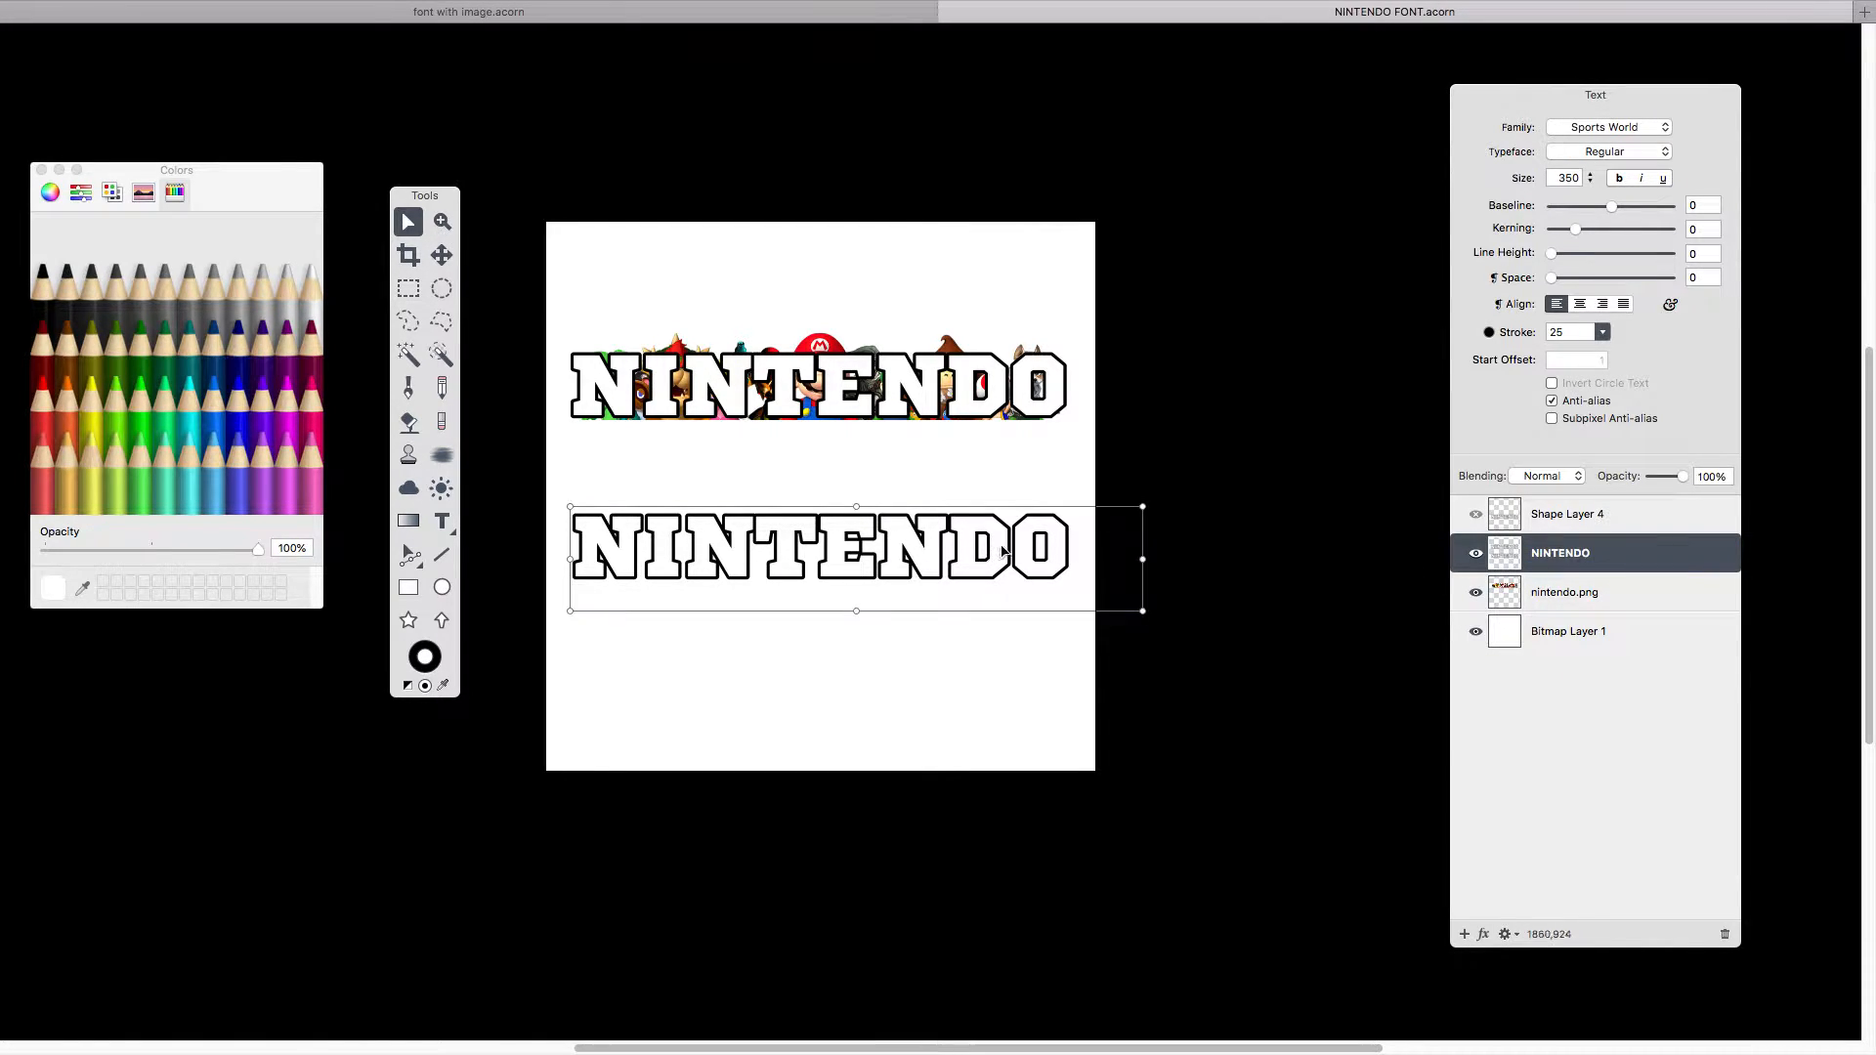
left_click(1001, 549)
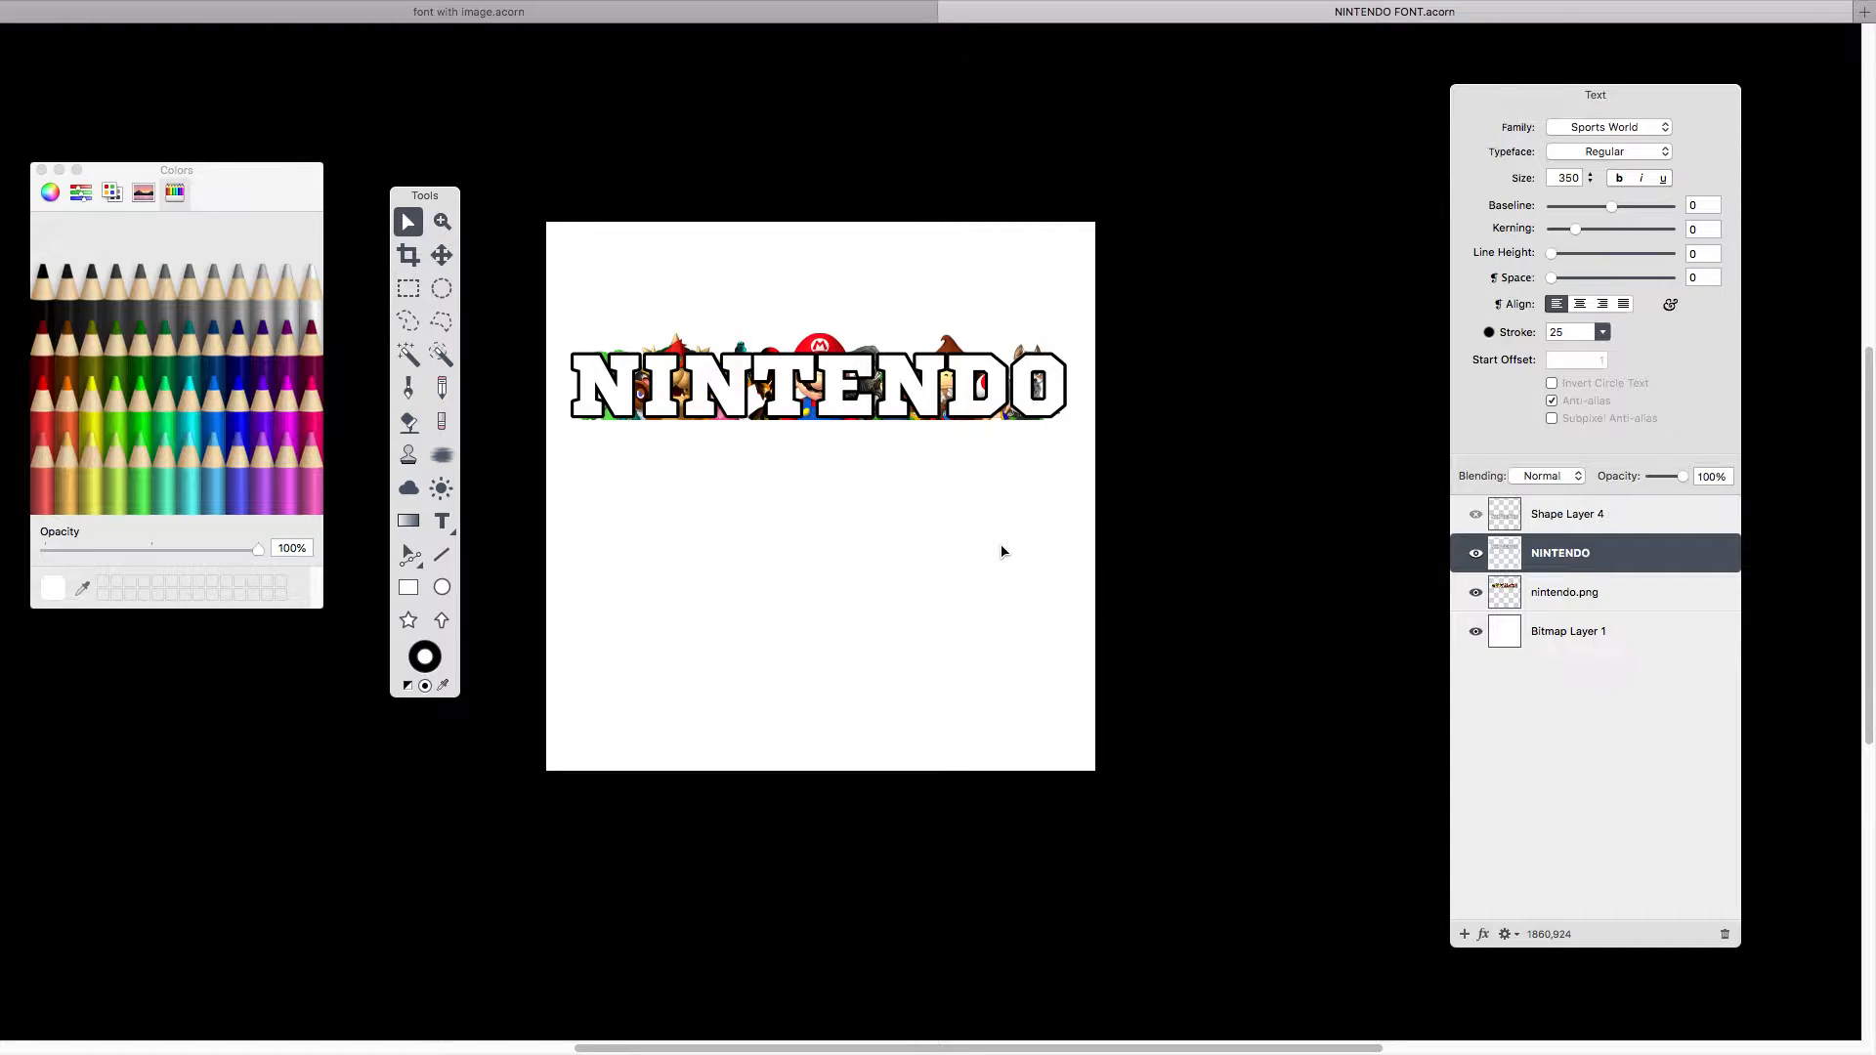
left_click(1476, 515)
left_click(1476, 515)
left_click(1476, 515)
left_click(1476, 515)
left_click(1476, 515)
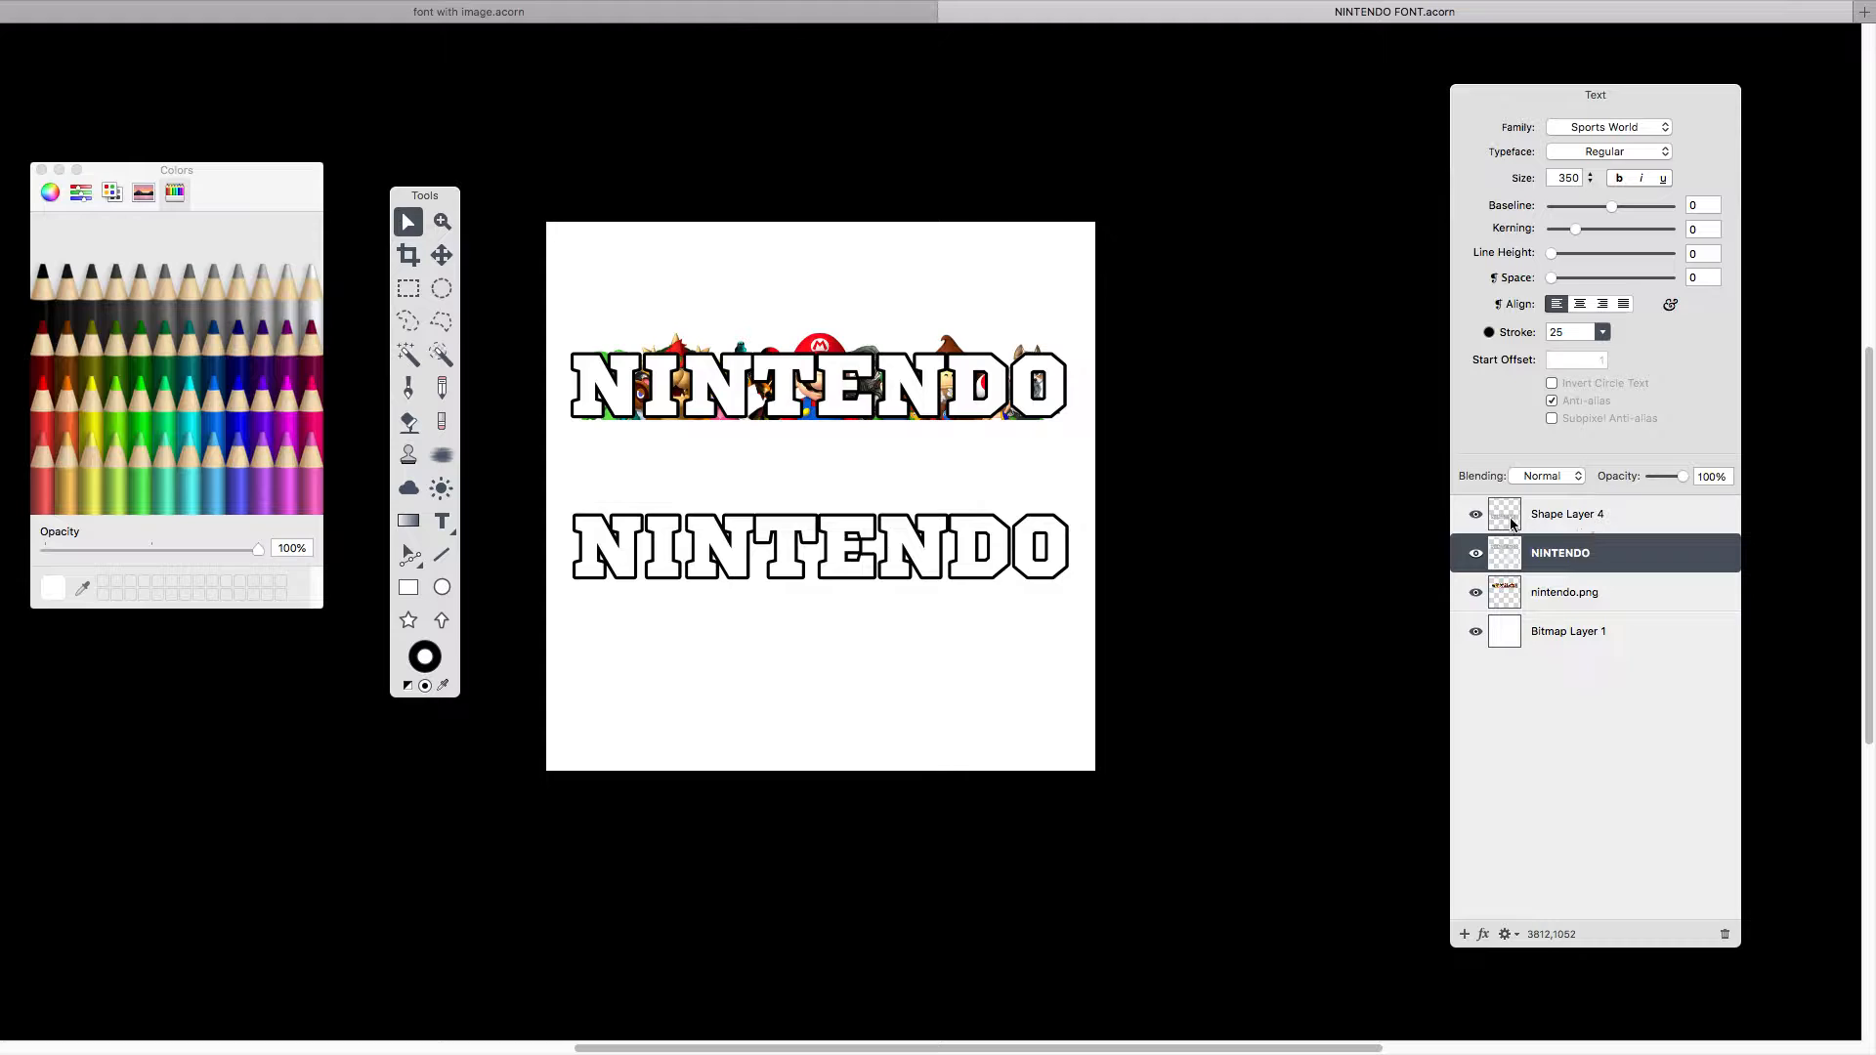
left_click(1478, 555)
left_click(1478, 555)
left_click(1477, 515)
left_click(1476, 554)
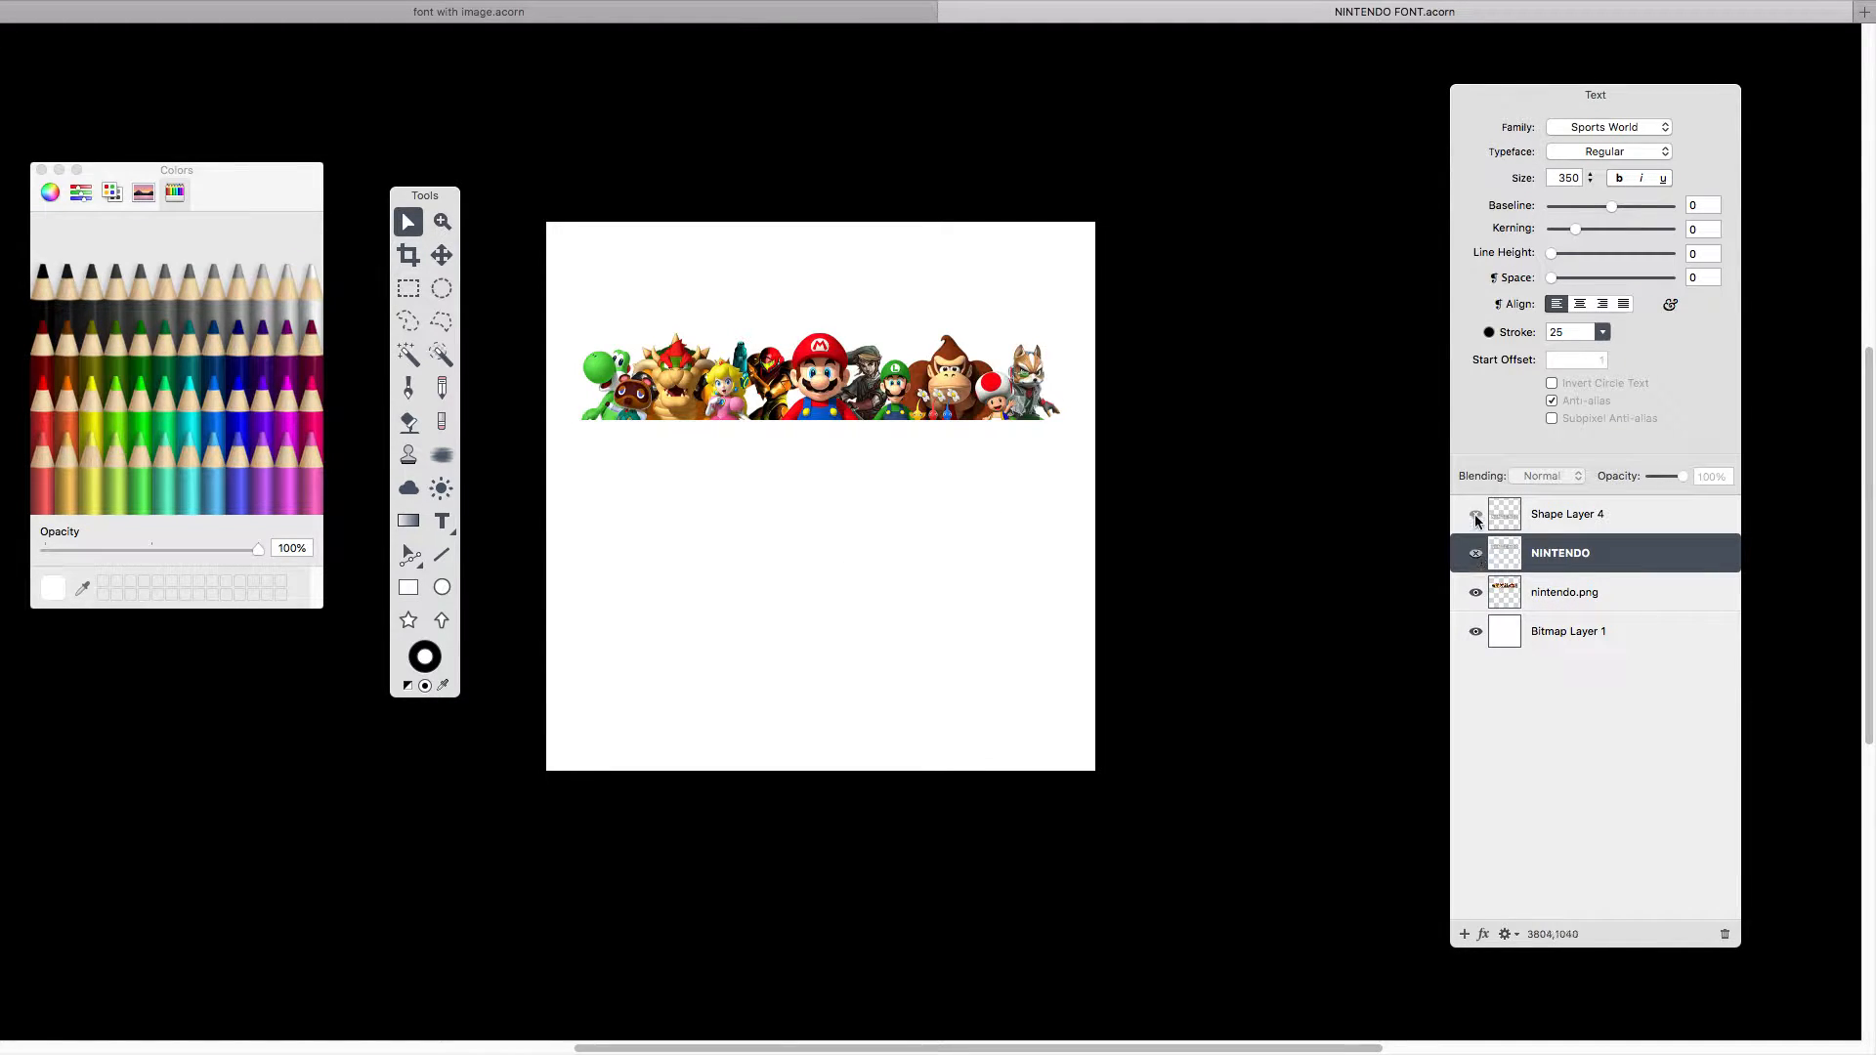
left_click(1476, 517)
left_click(1476, 554)
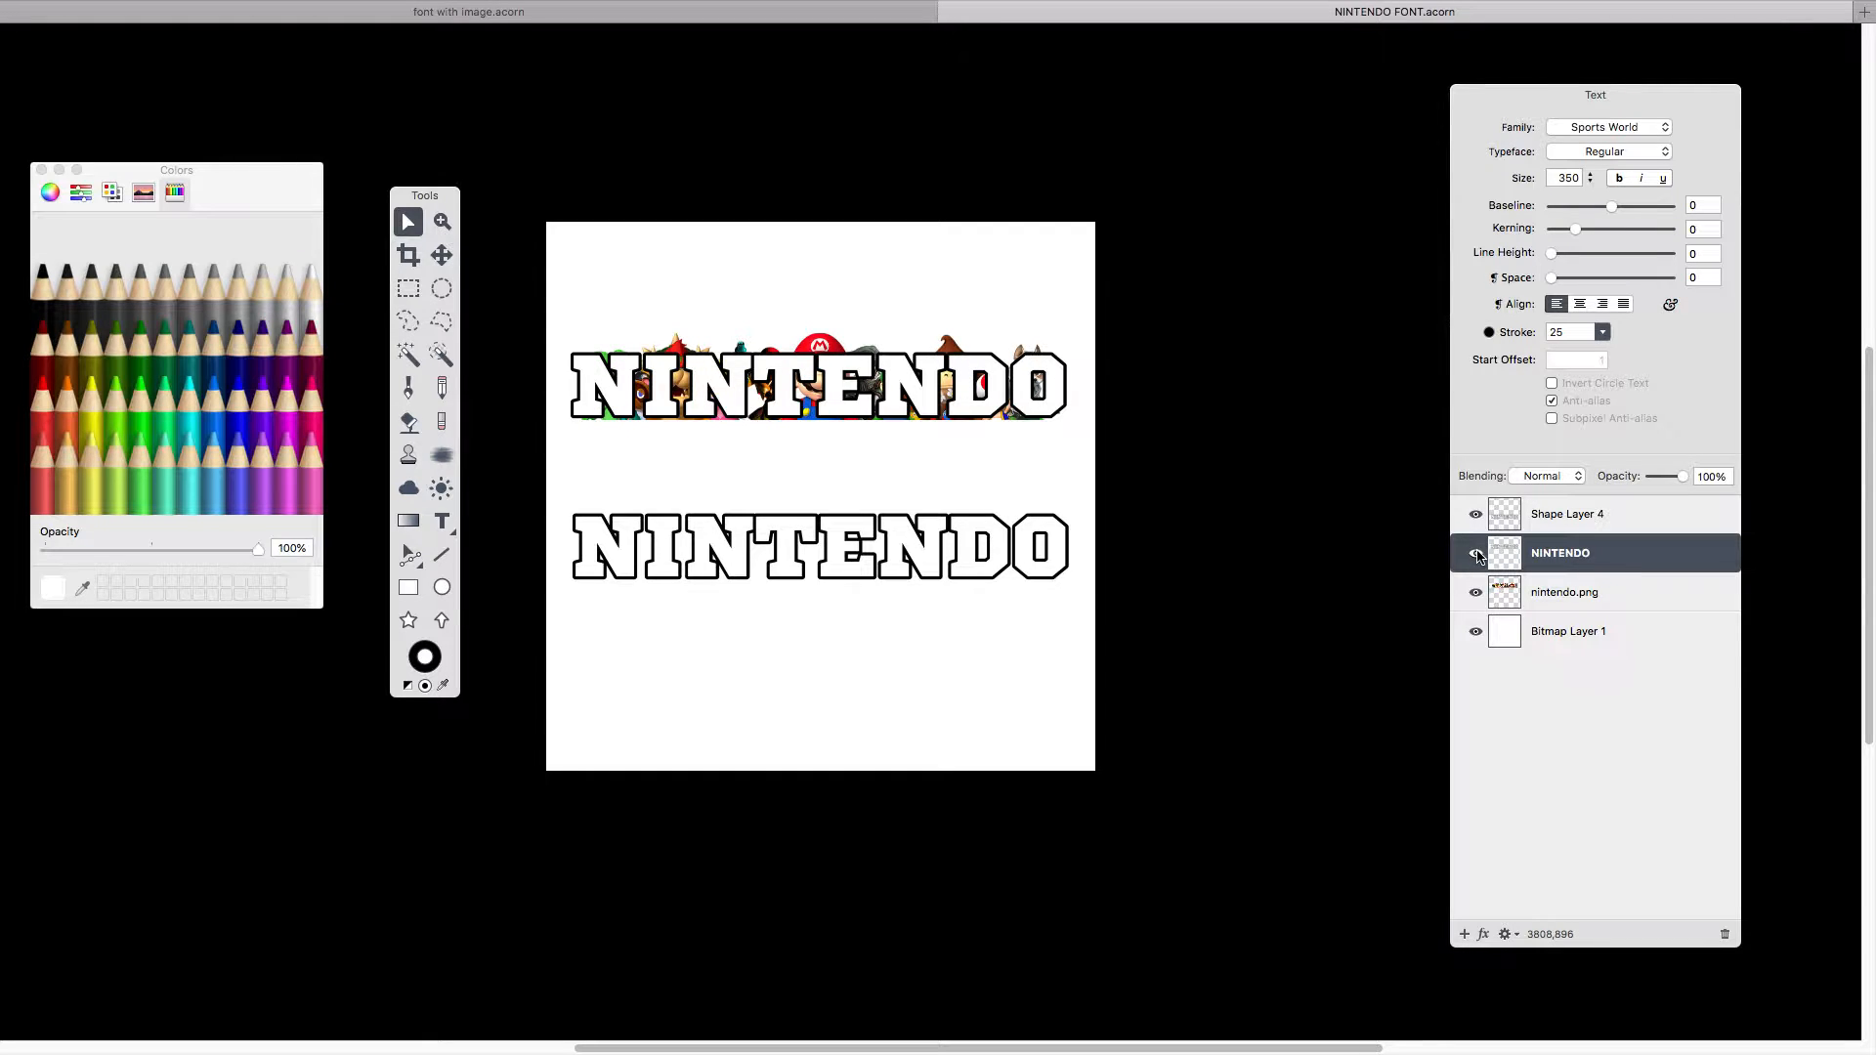
Hide Shape Layer 4, which holds the lower NINTENDO text.
left_click(1499, 521)
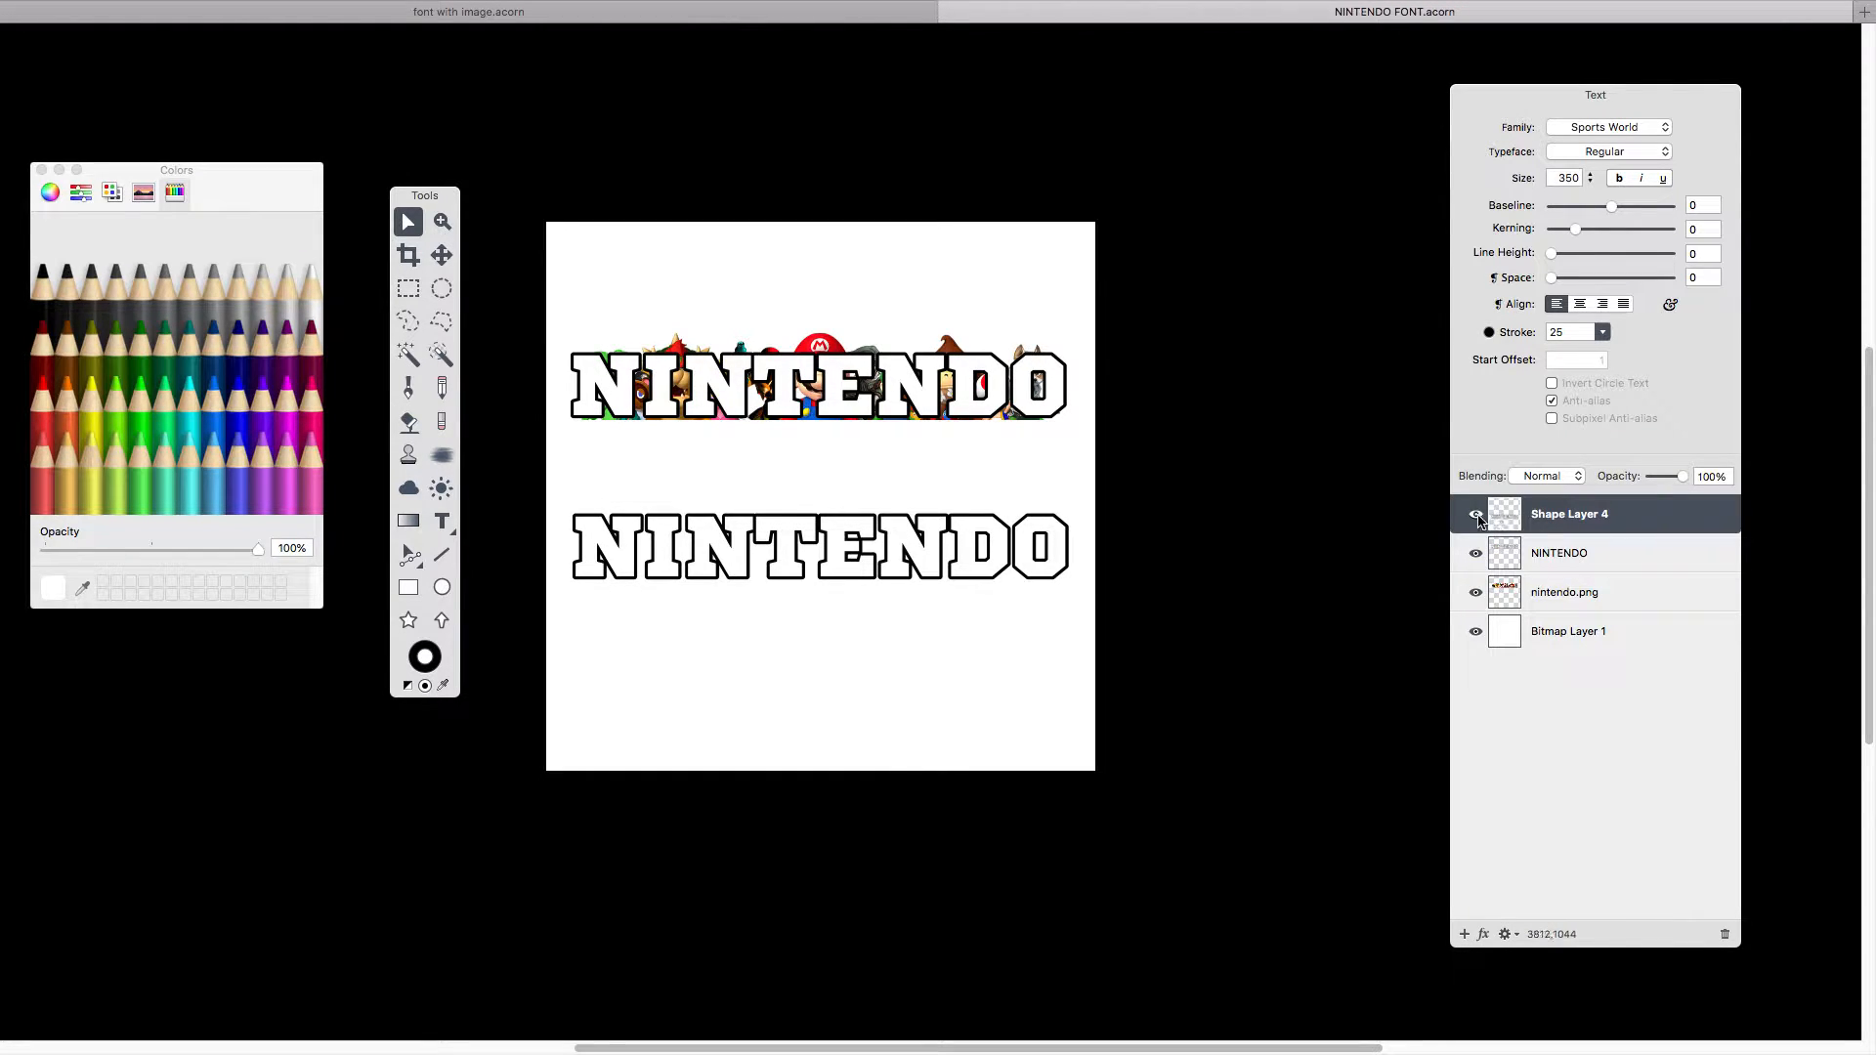
left_click(1477, 517)
left_click(1478, 517)
left_click(1477, 517)
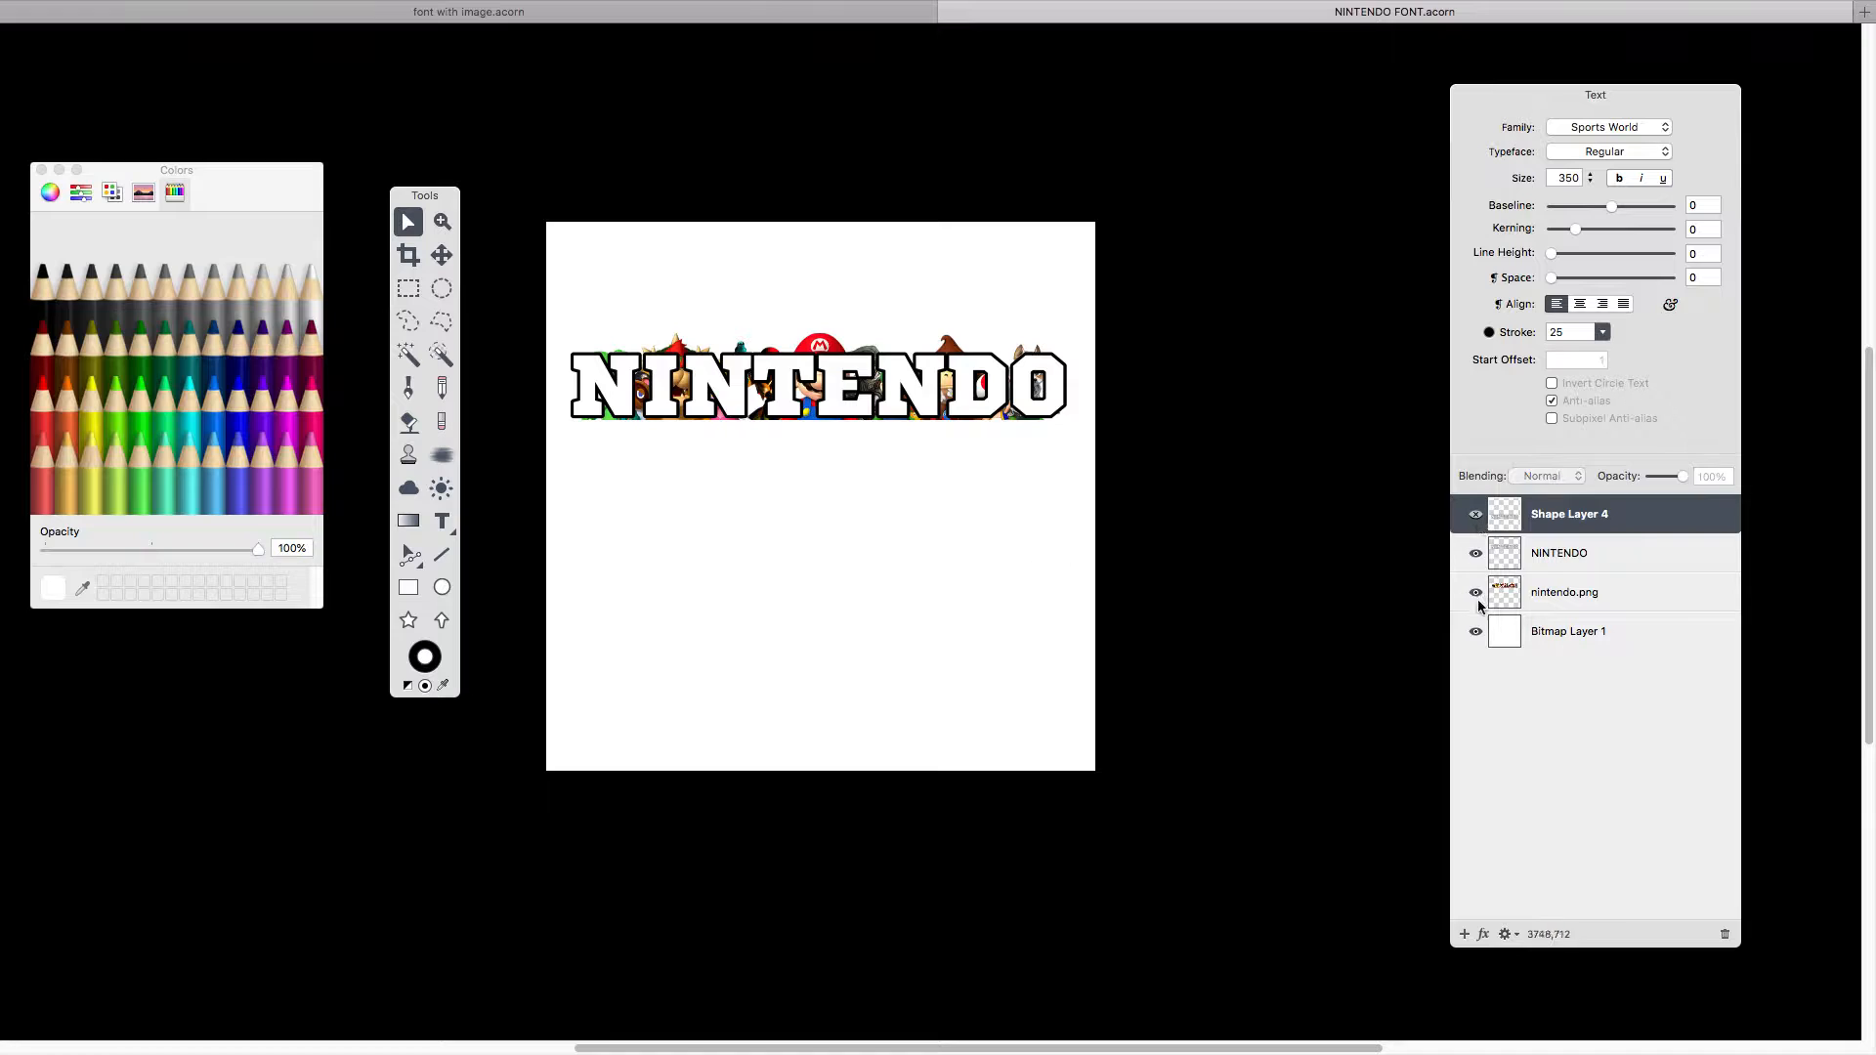
Enlarge the canvas view and move the Tools and Text palettes clear of the artwork, undoing any accidental background shift.
key("super+equal")
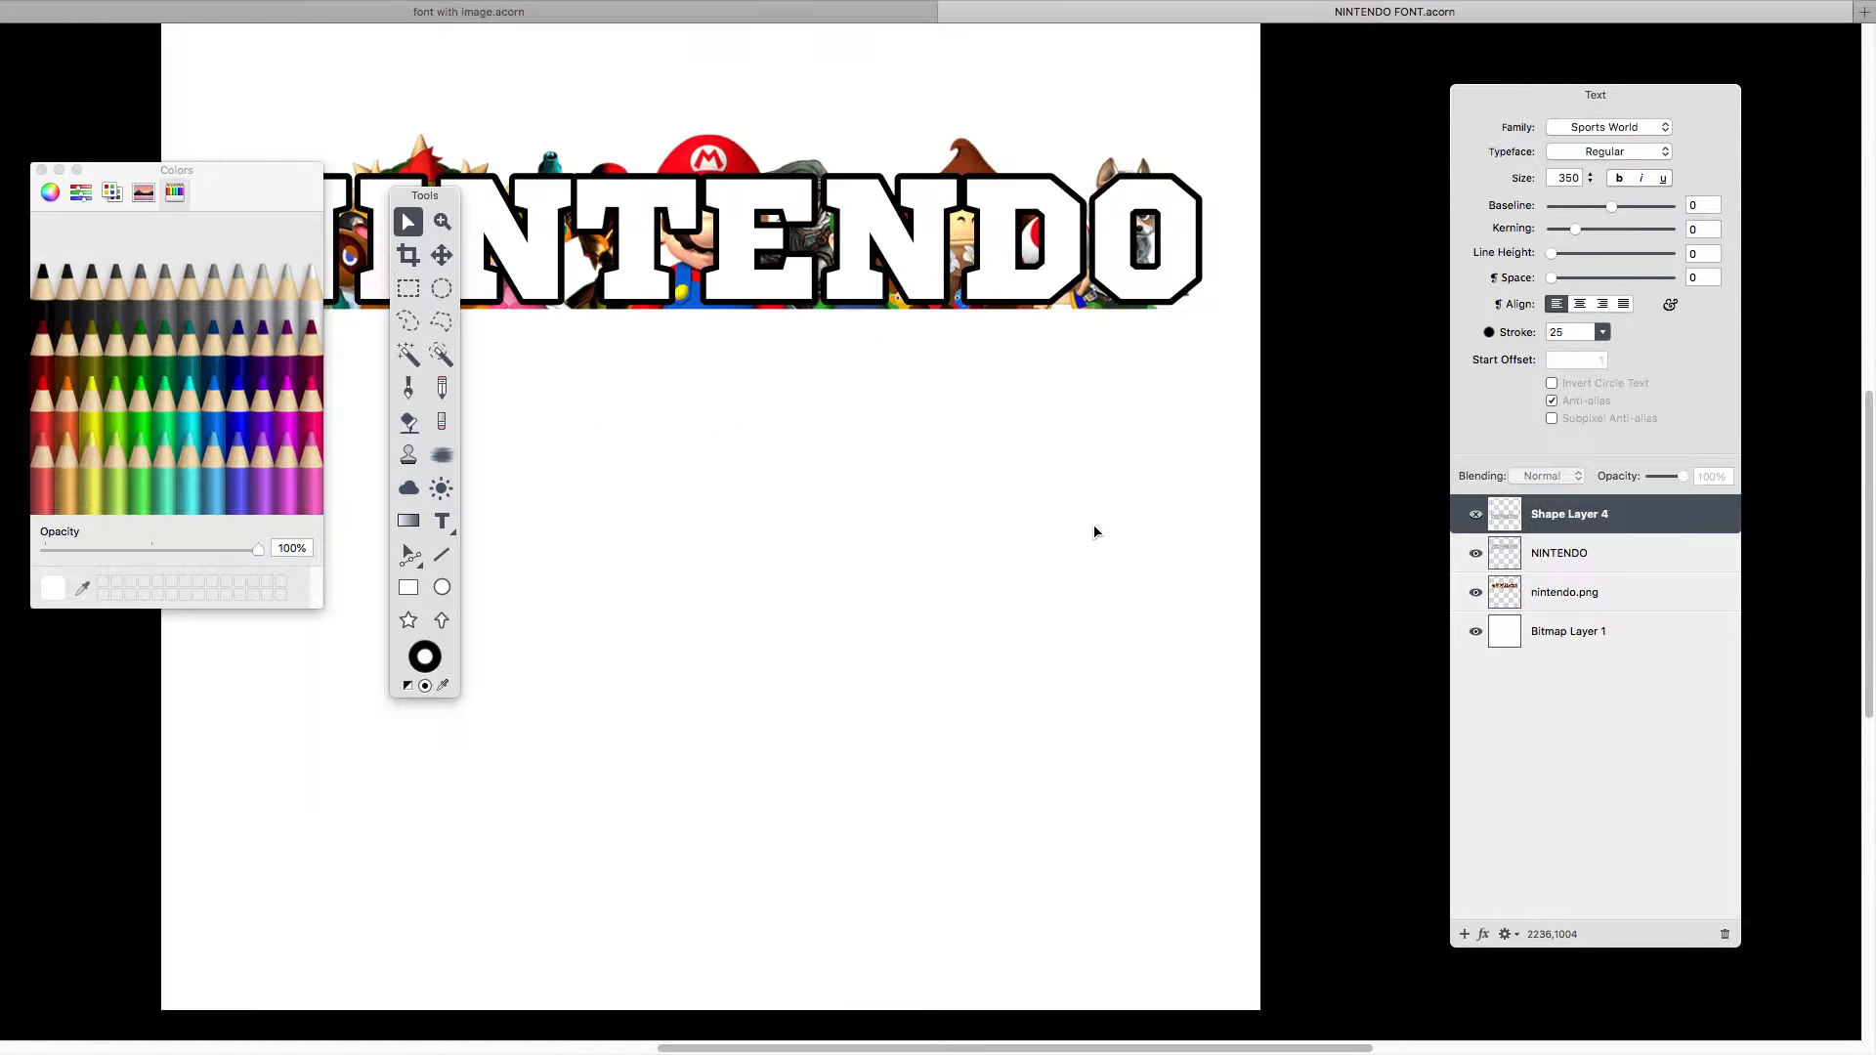
left_click_drag(932, 480, 1177, 614)
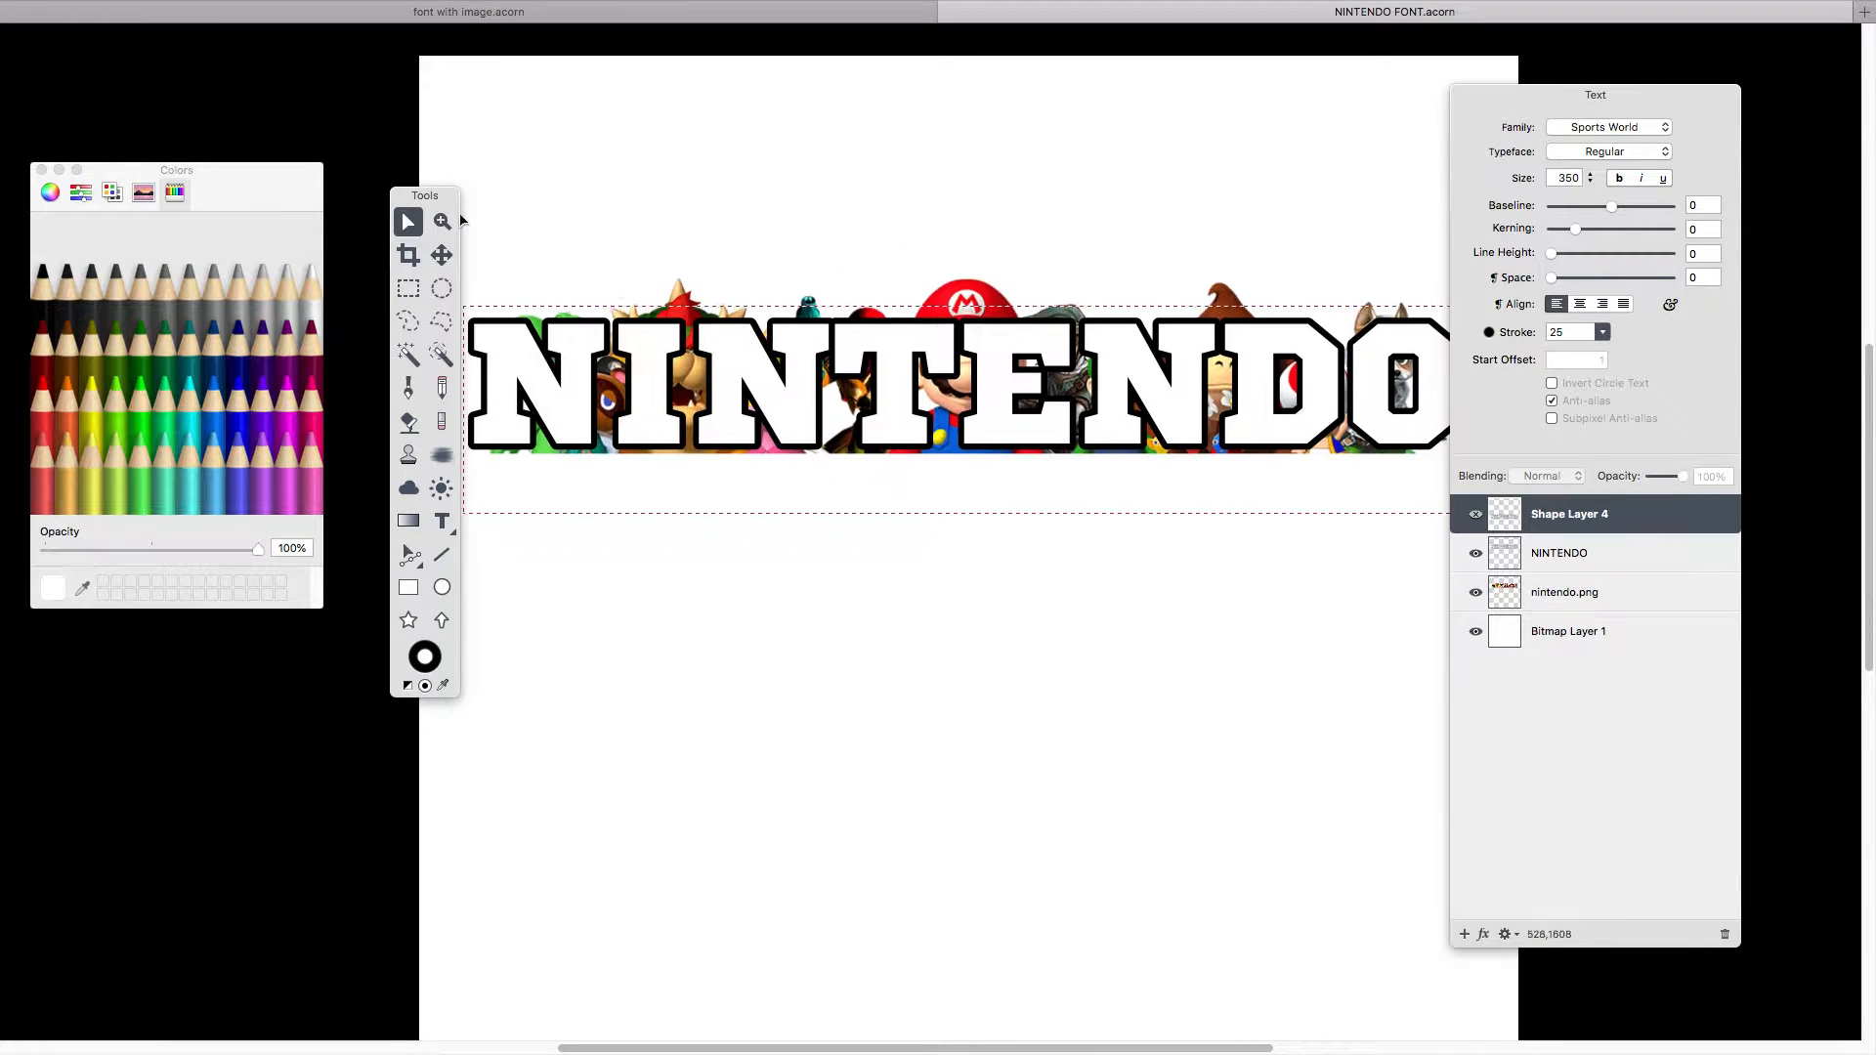
left_click_drag(435, 195, 371, 152)
left_click_drag(1490, 107, 1585, 108)
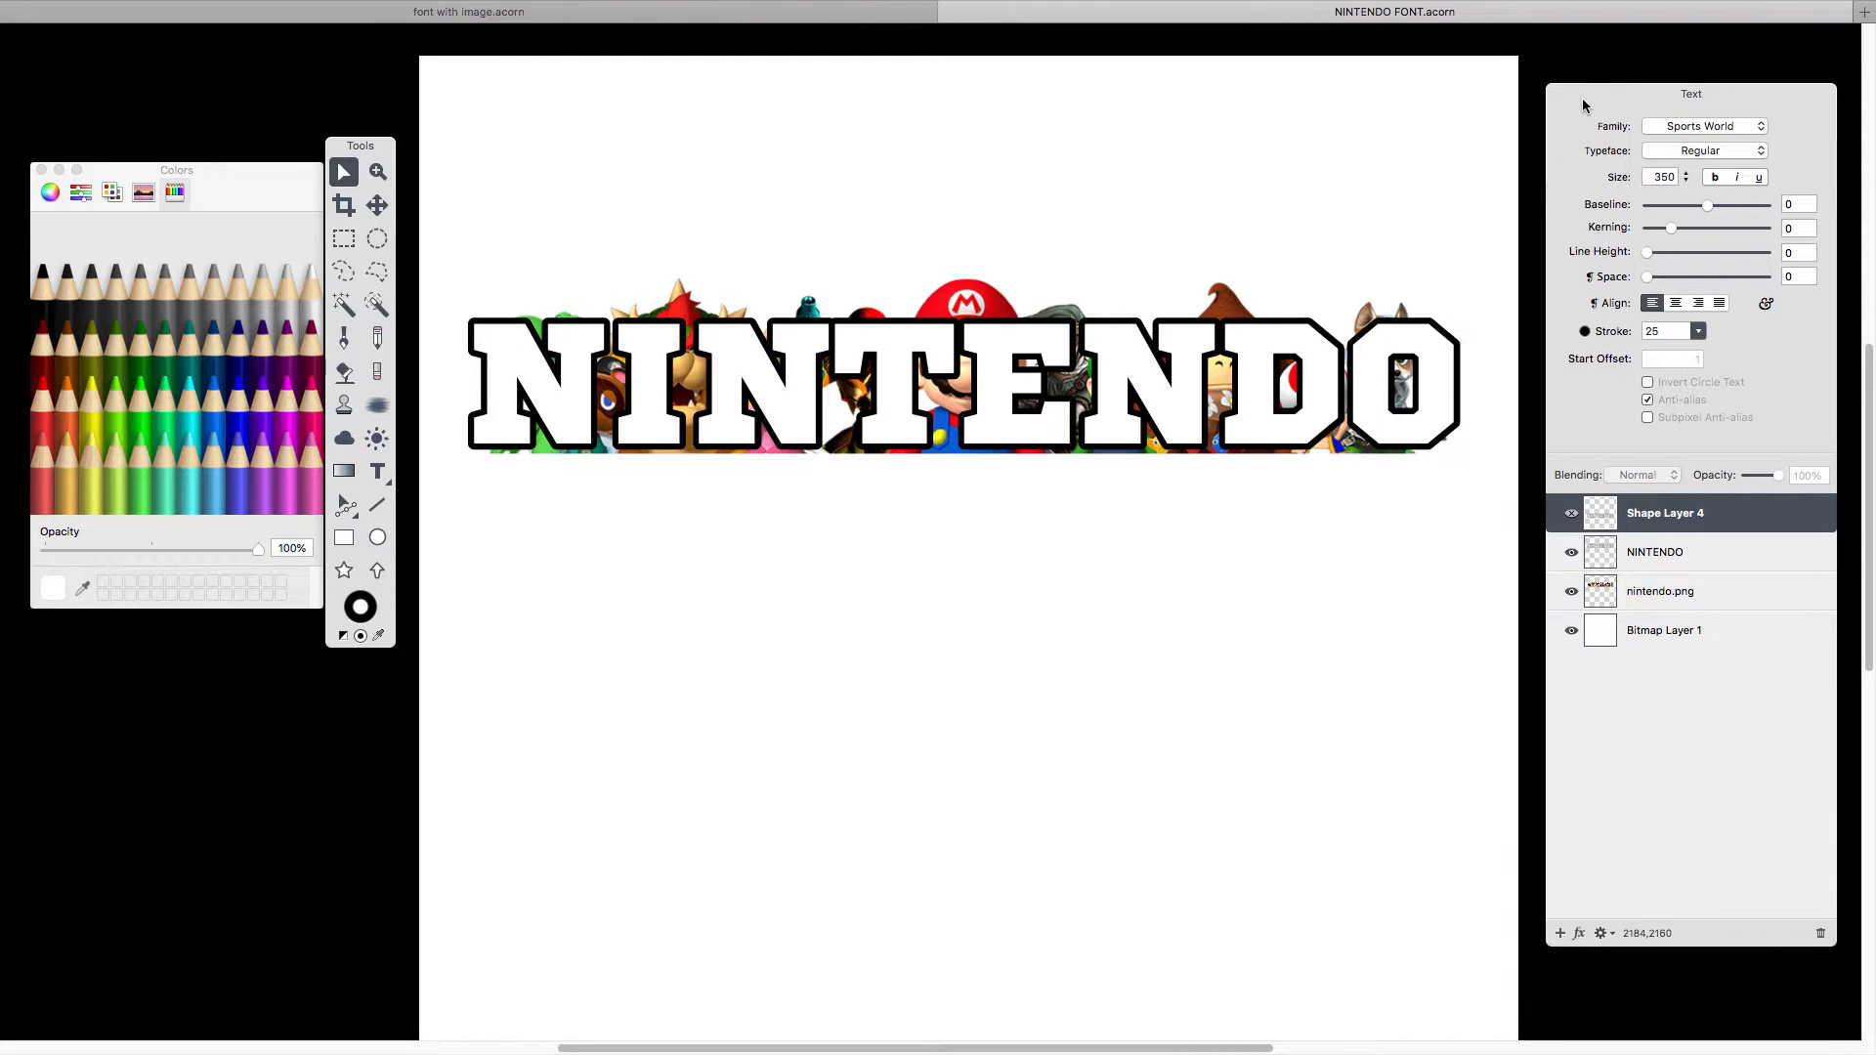
left_click_drag(1274, 268, 1254, 243)
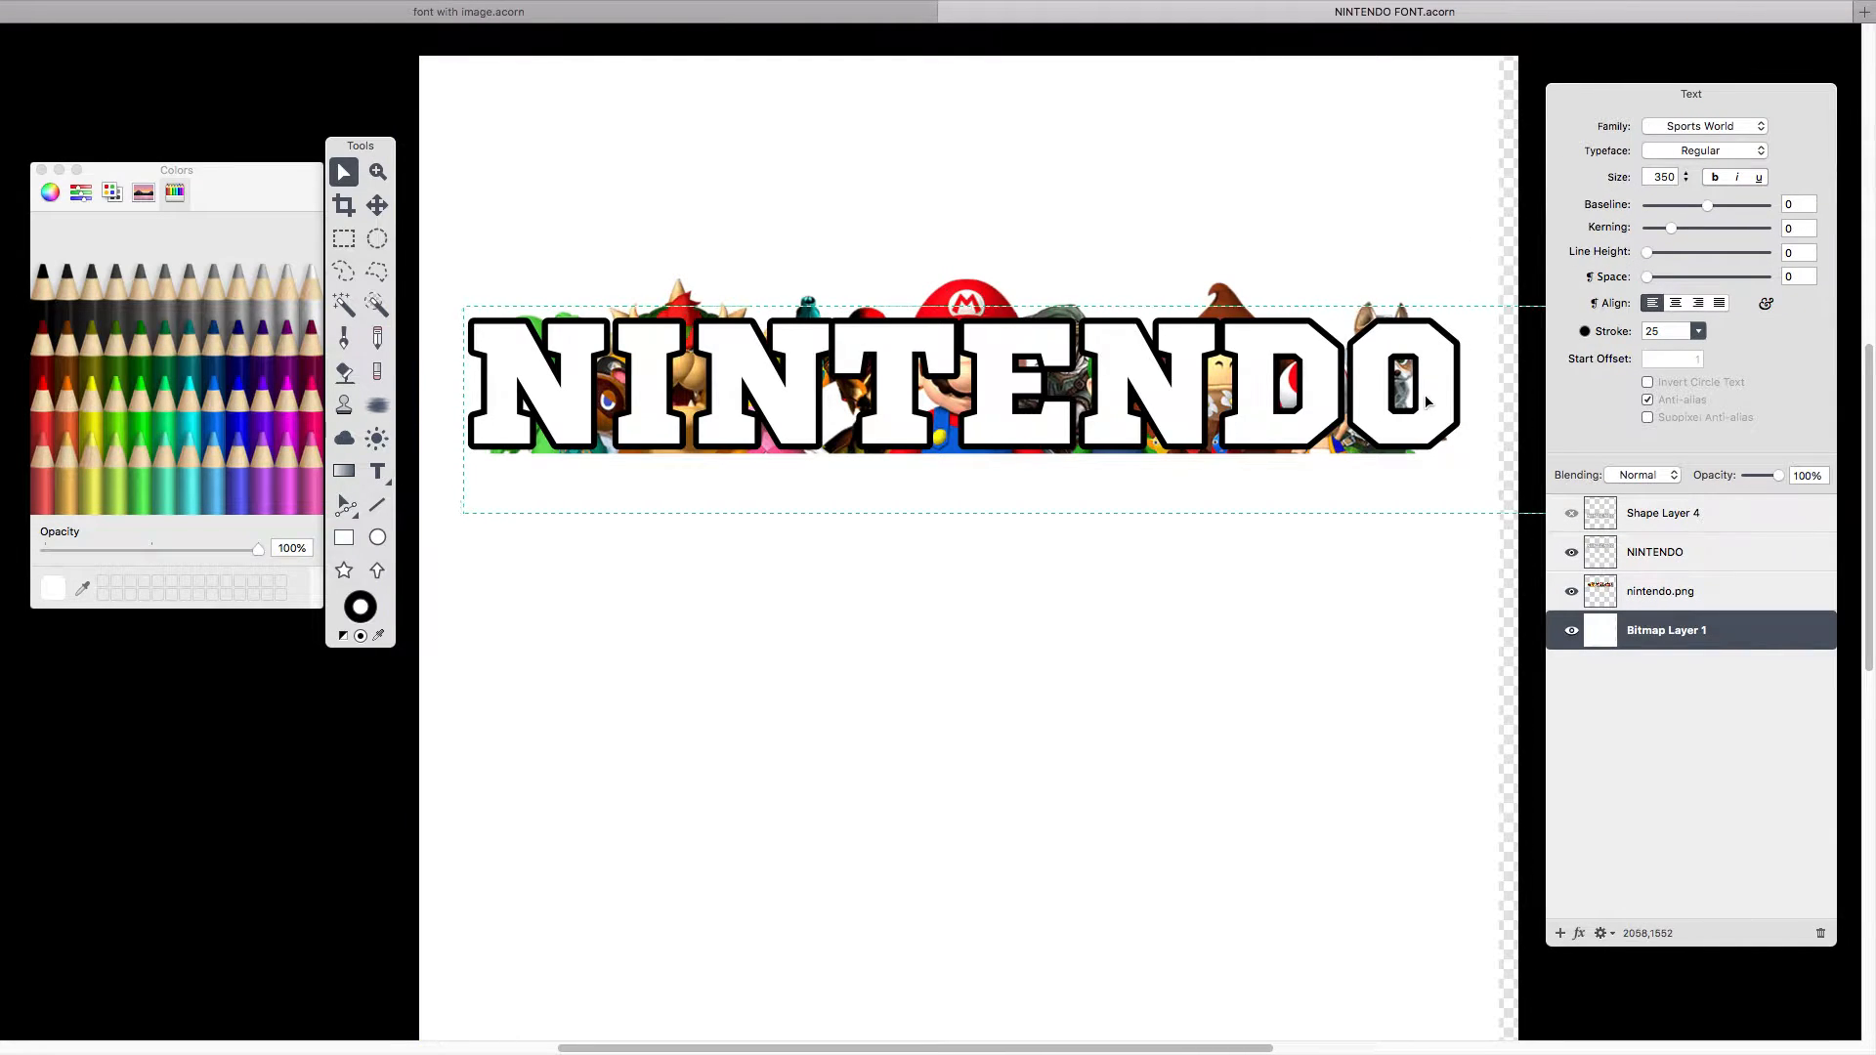
key("super+z")
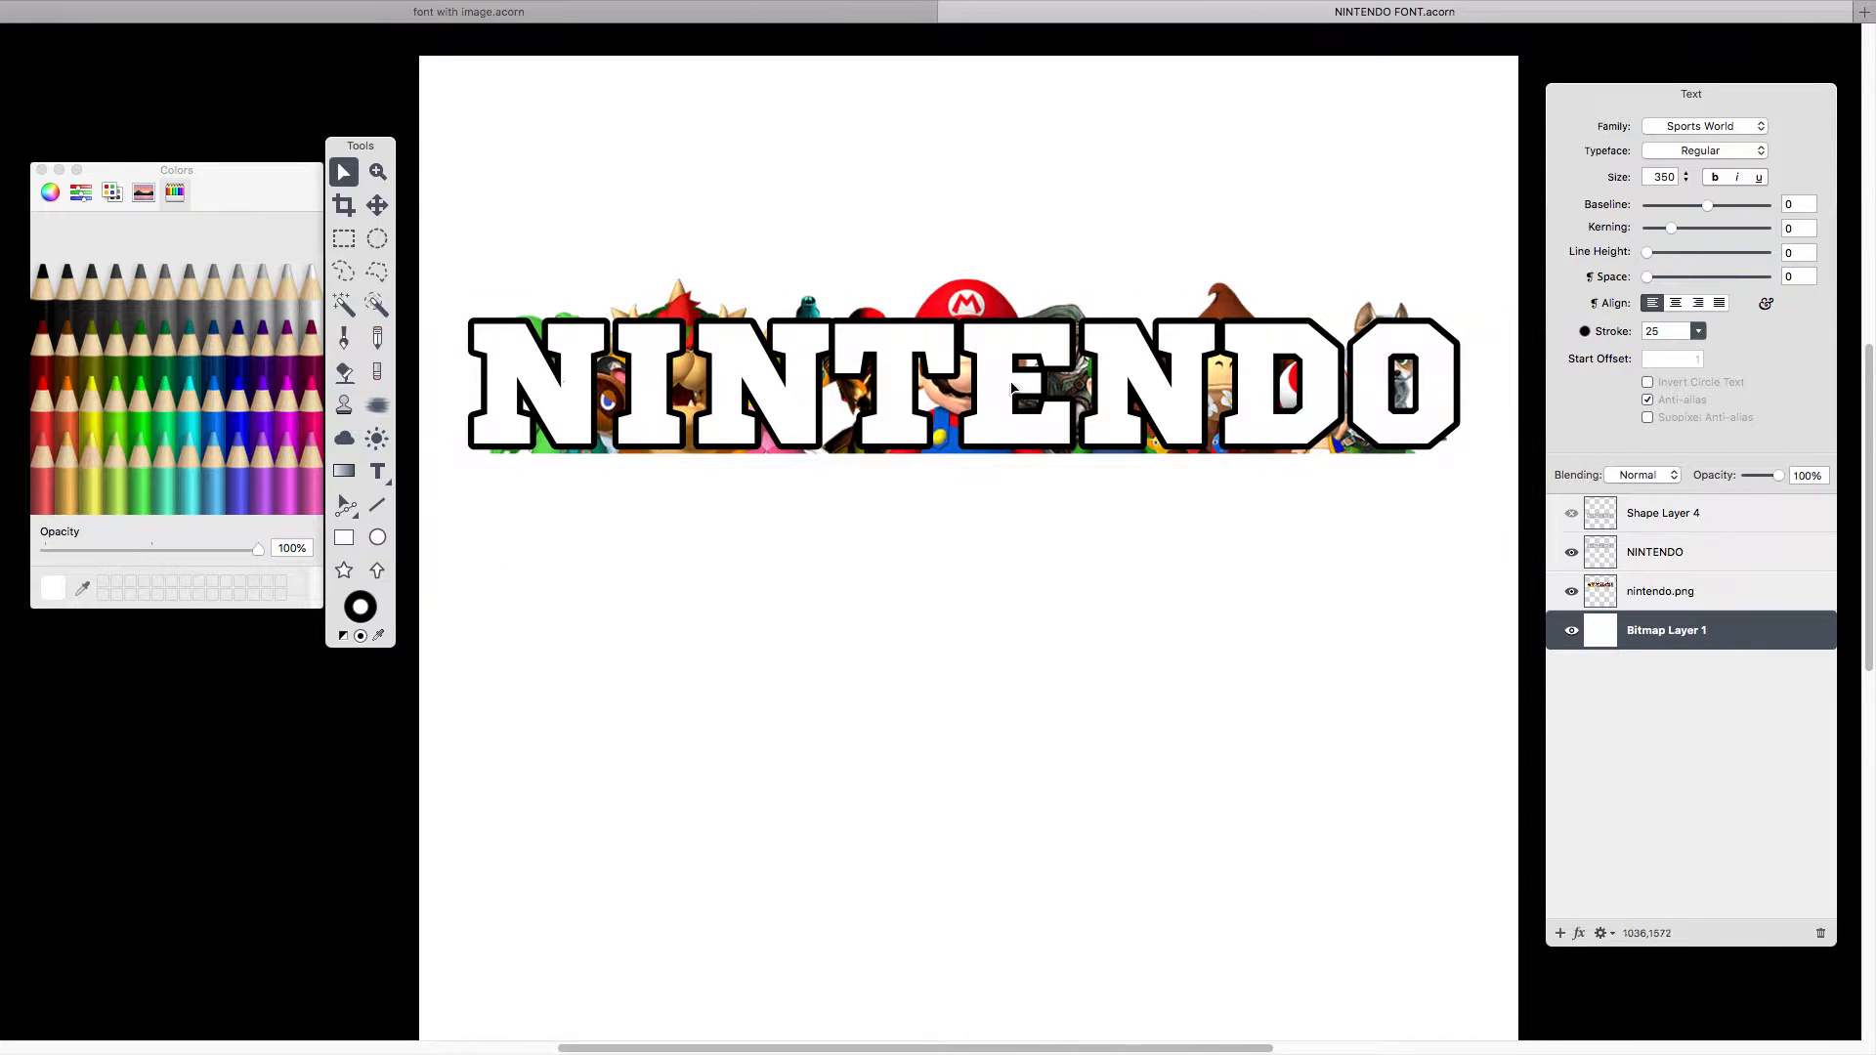
Set the blending mode of the NINTENDO text layer to Mask.
left_click(1580, 564)
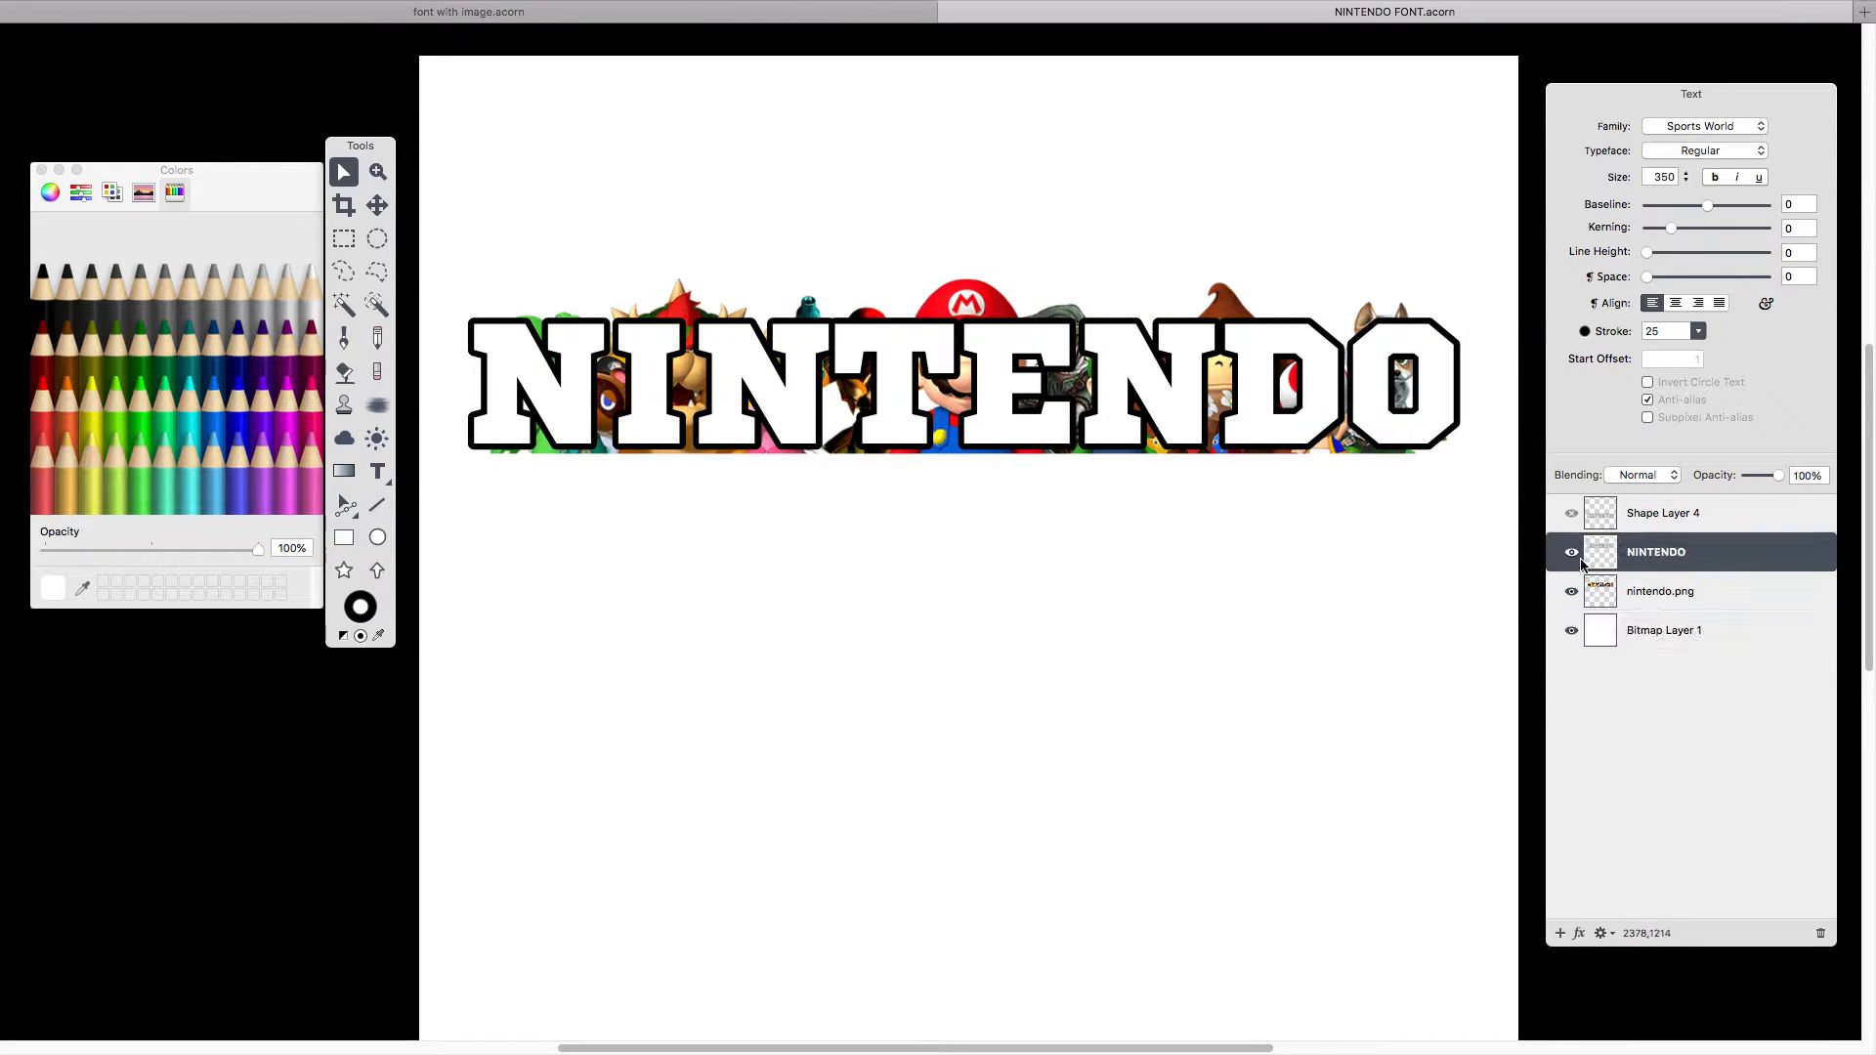
left_click(1667, 477)
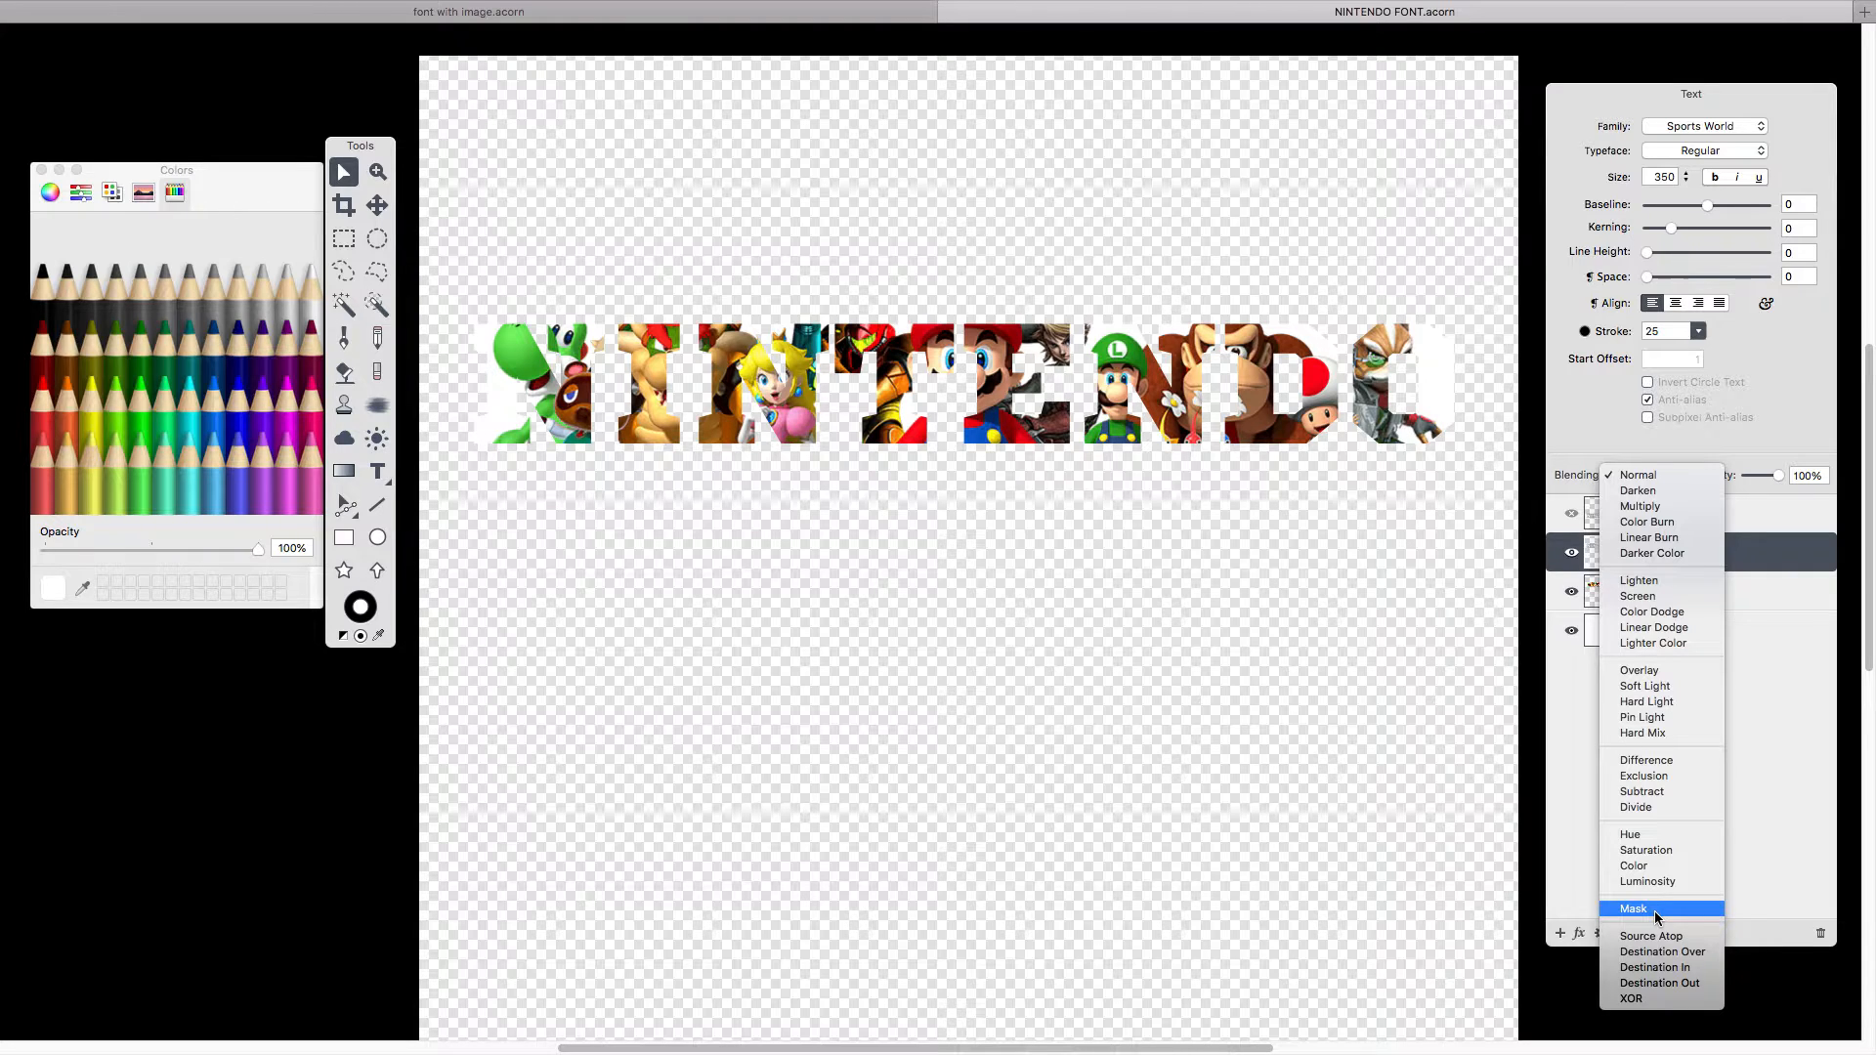
left_click(1658, 916)
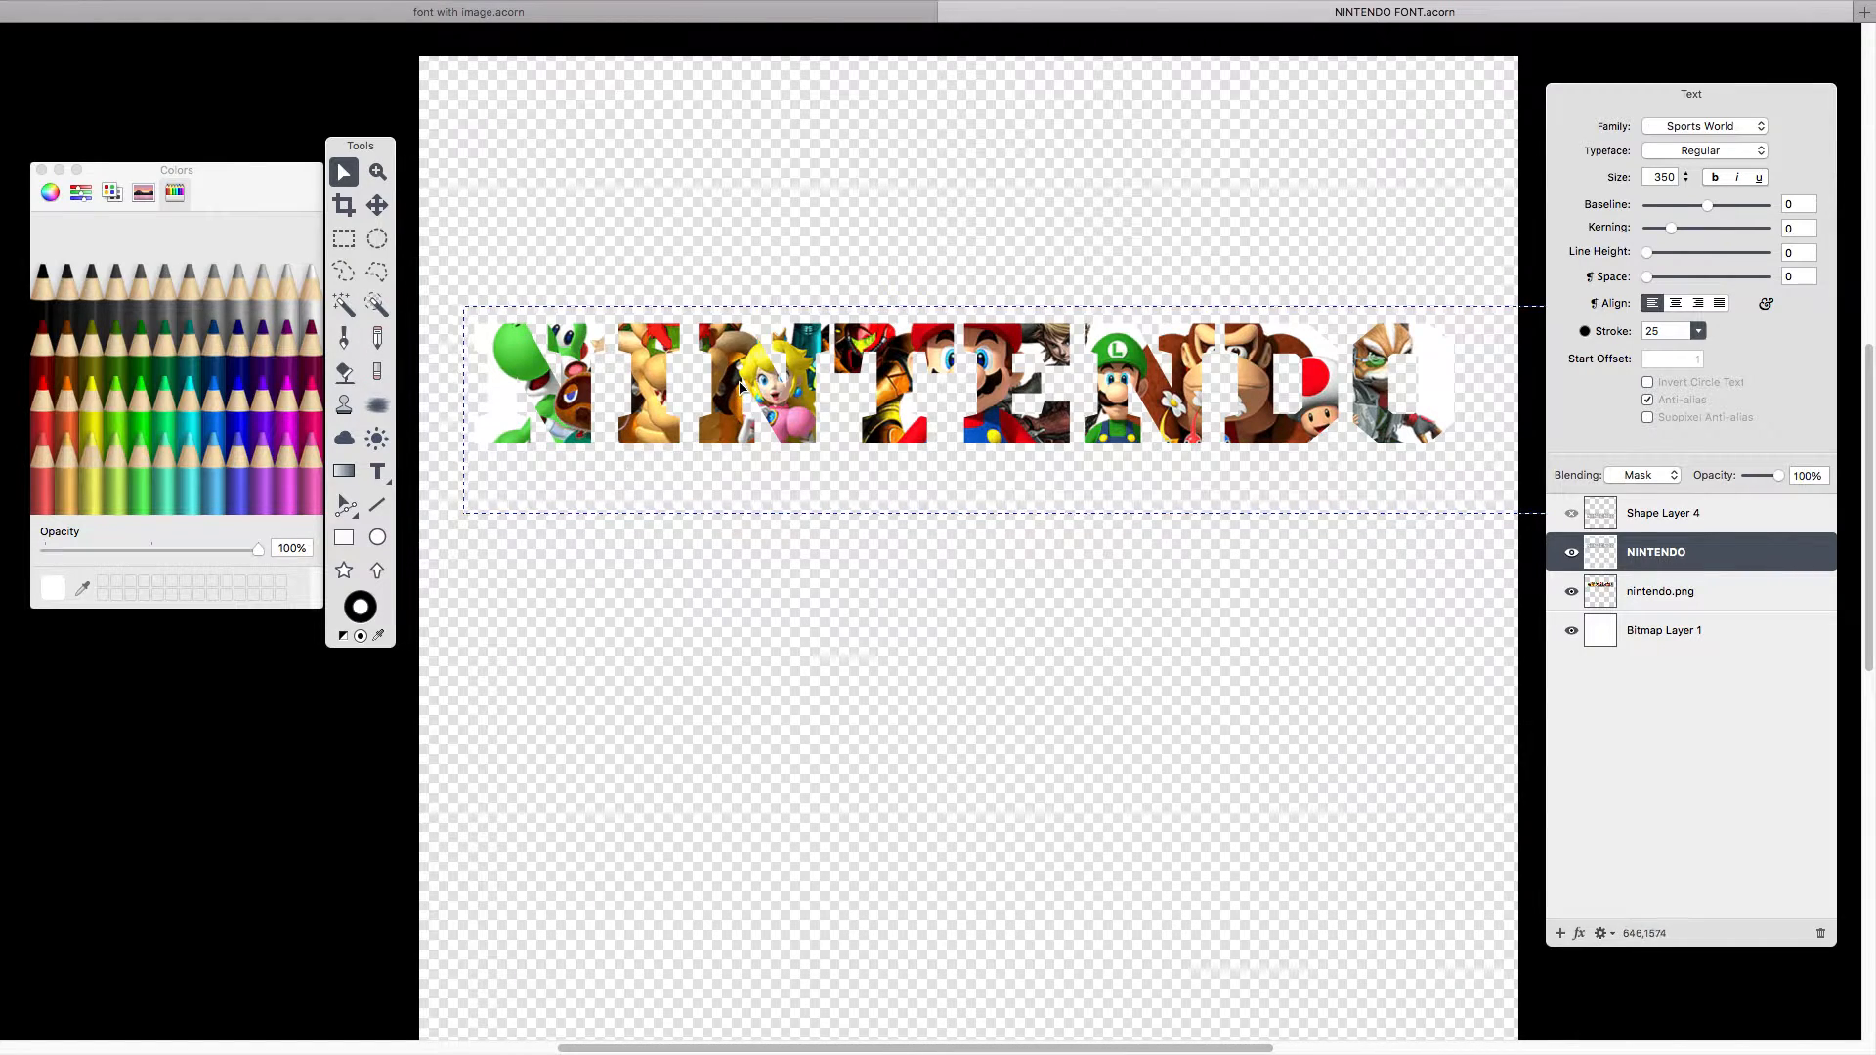
Shift the masking NINTENDO text slightly upward over the characters and compare the artwork with the mask layer hidden and shown.
mouse_move(741, 385)
left_mouse_down()
mouse_move(762, 387)
mouse_move(732, 405)
mouse_move(725, 457)
mouse_move(735, 354)
mouse_move(770, 342)
mouse_move(740, 368)
left_mouse_up()
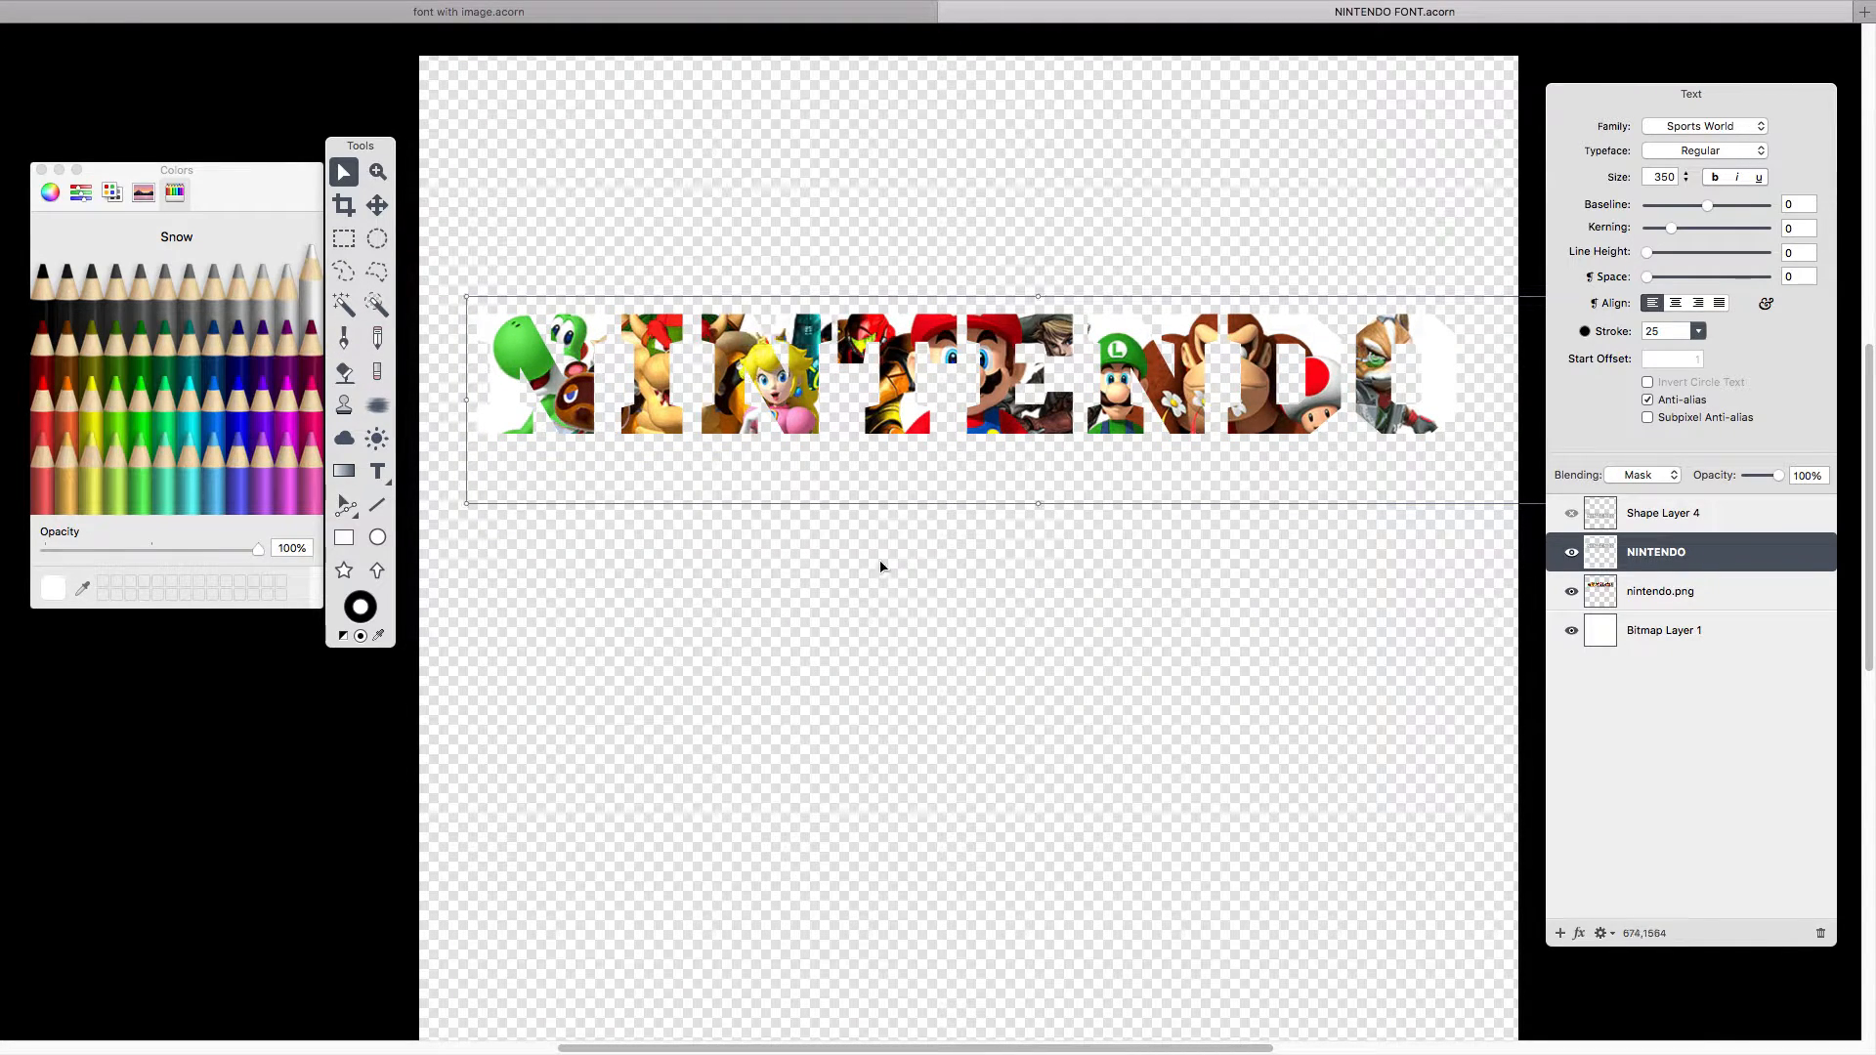
left_click(1168, 606)
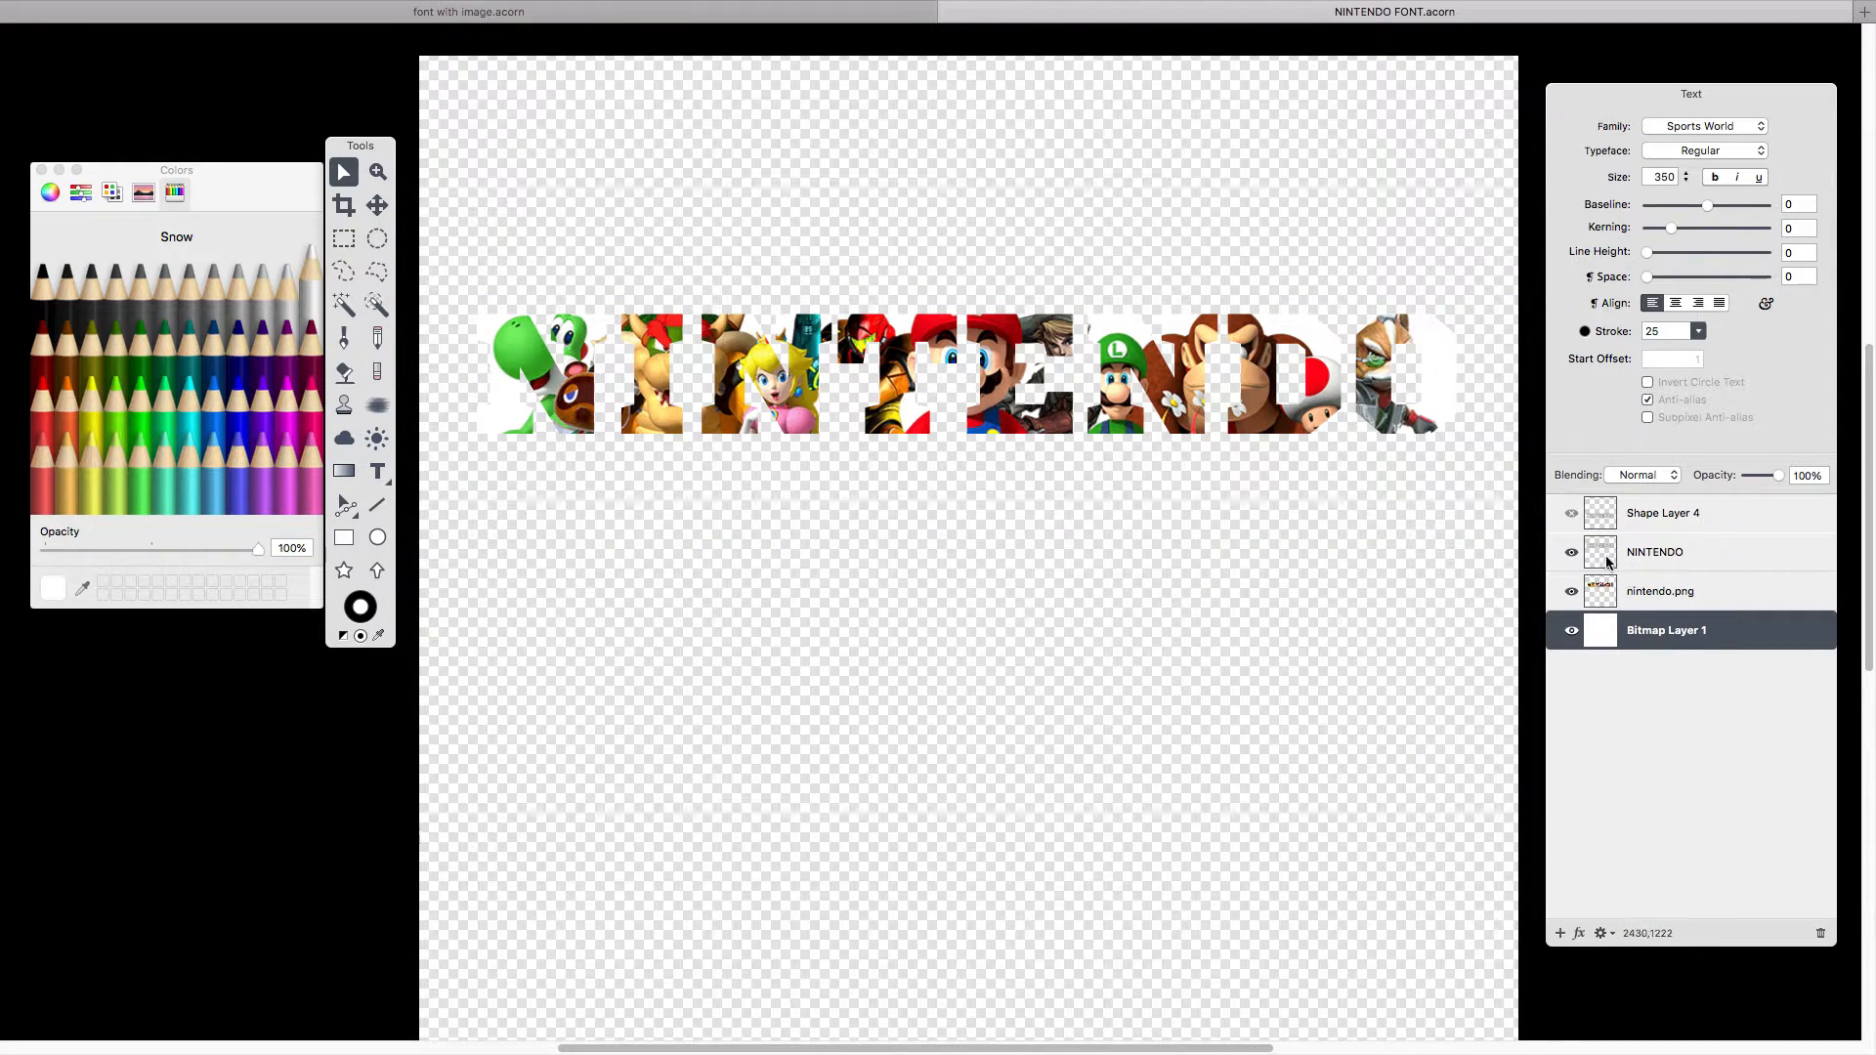
left_click(1651, 562)
left_click(1571, 553)
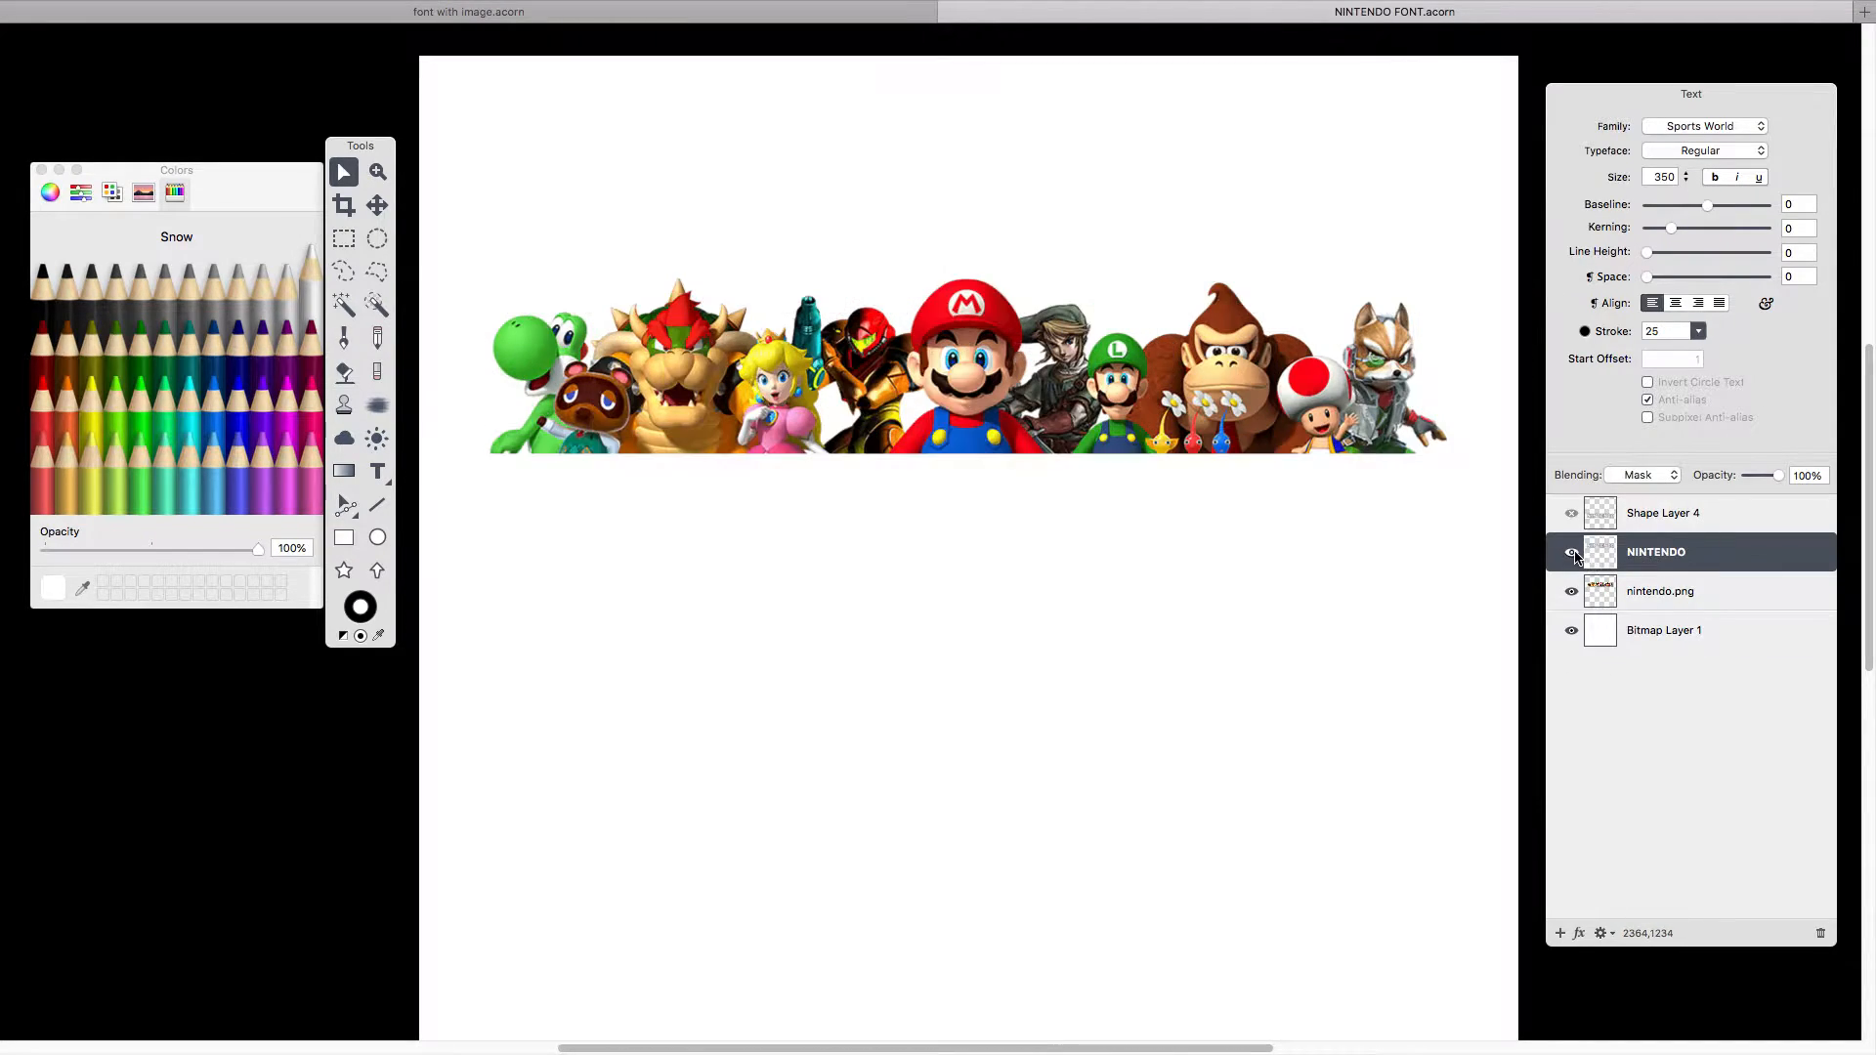
left_click(1572, 553)
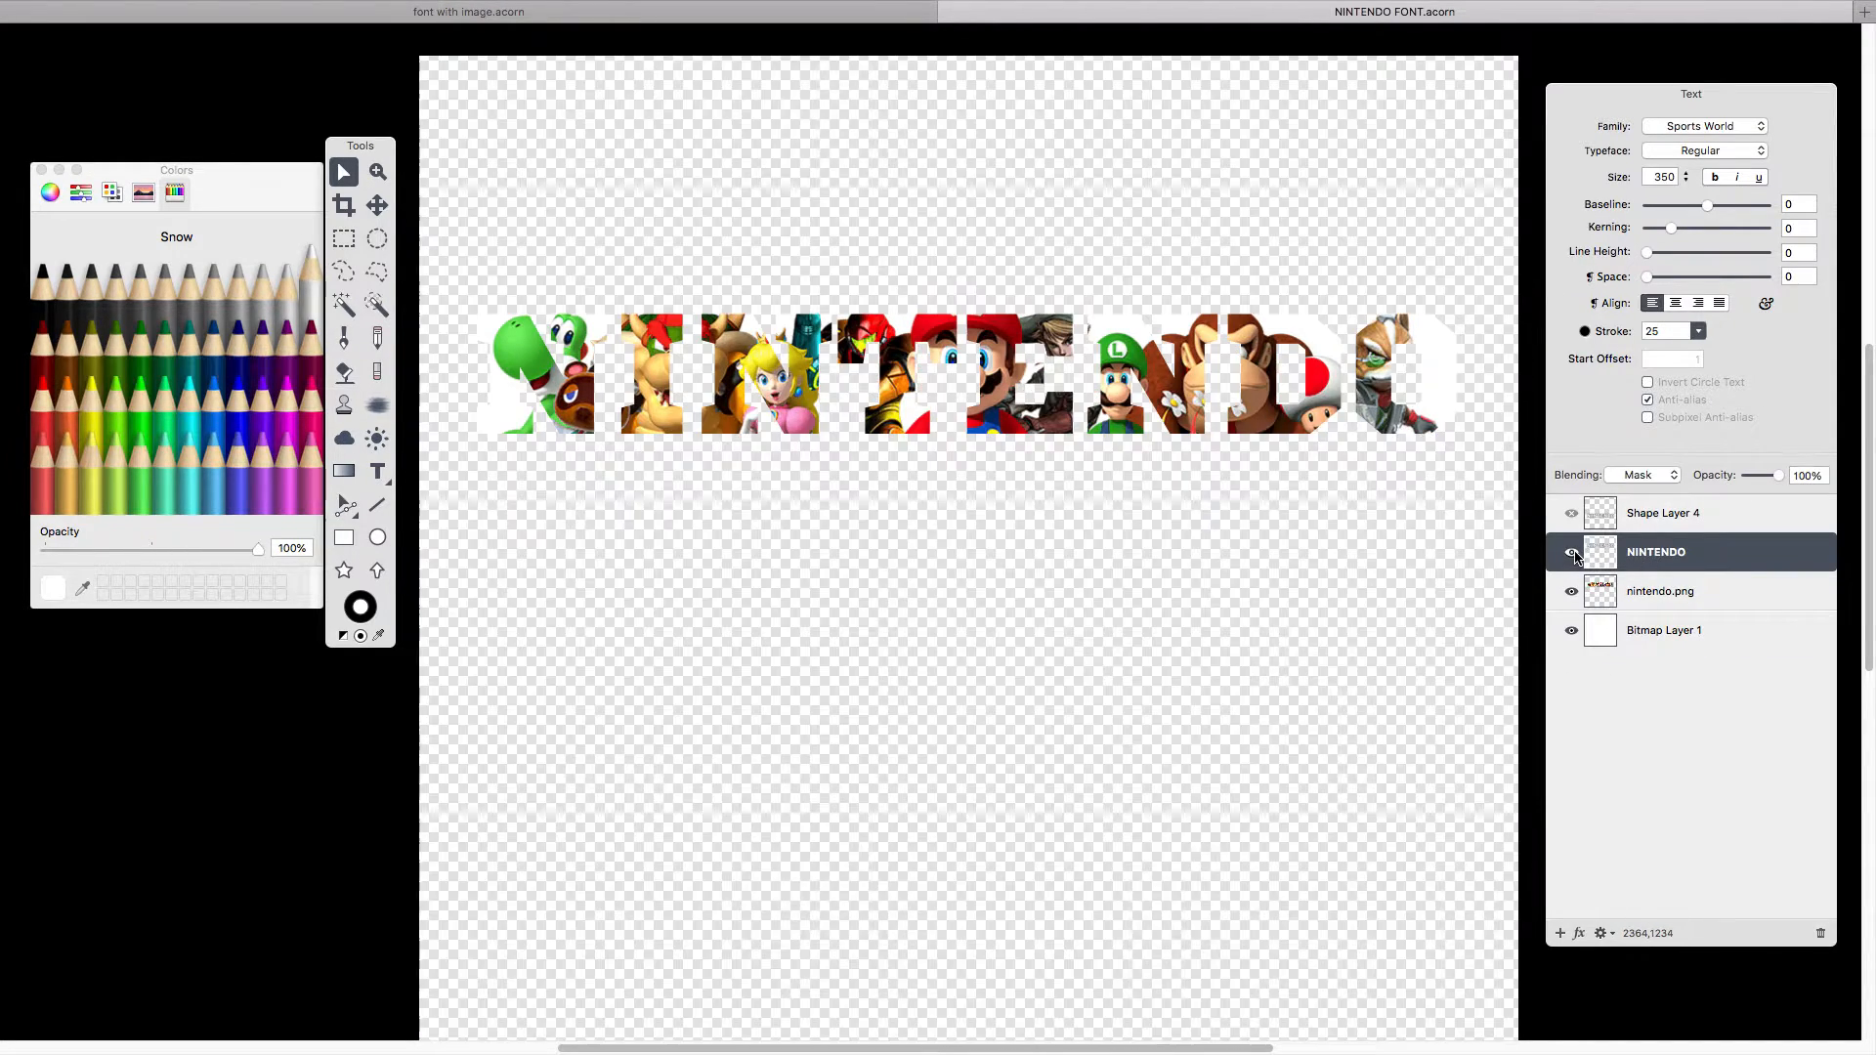
Merge the NINTENDO mask layer down into nintendo.png and move the resulting character lettering slightly up and to the right.
right_click(1751, 562)
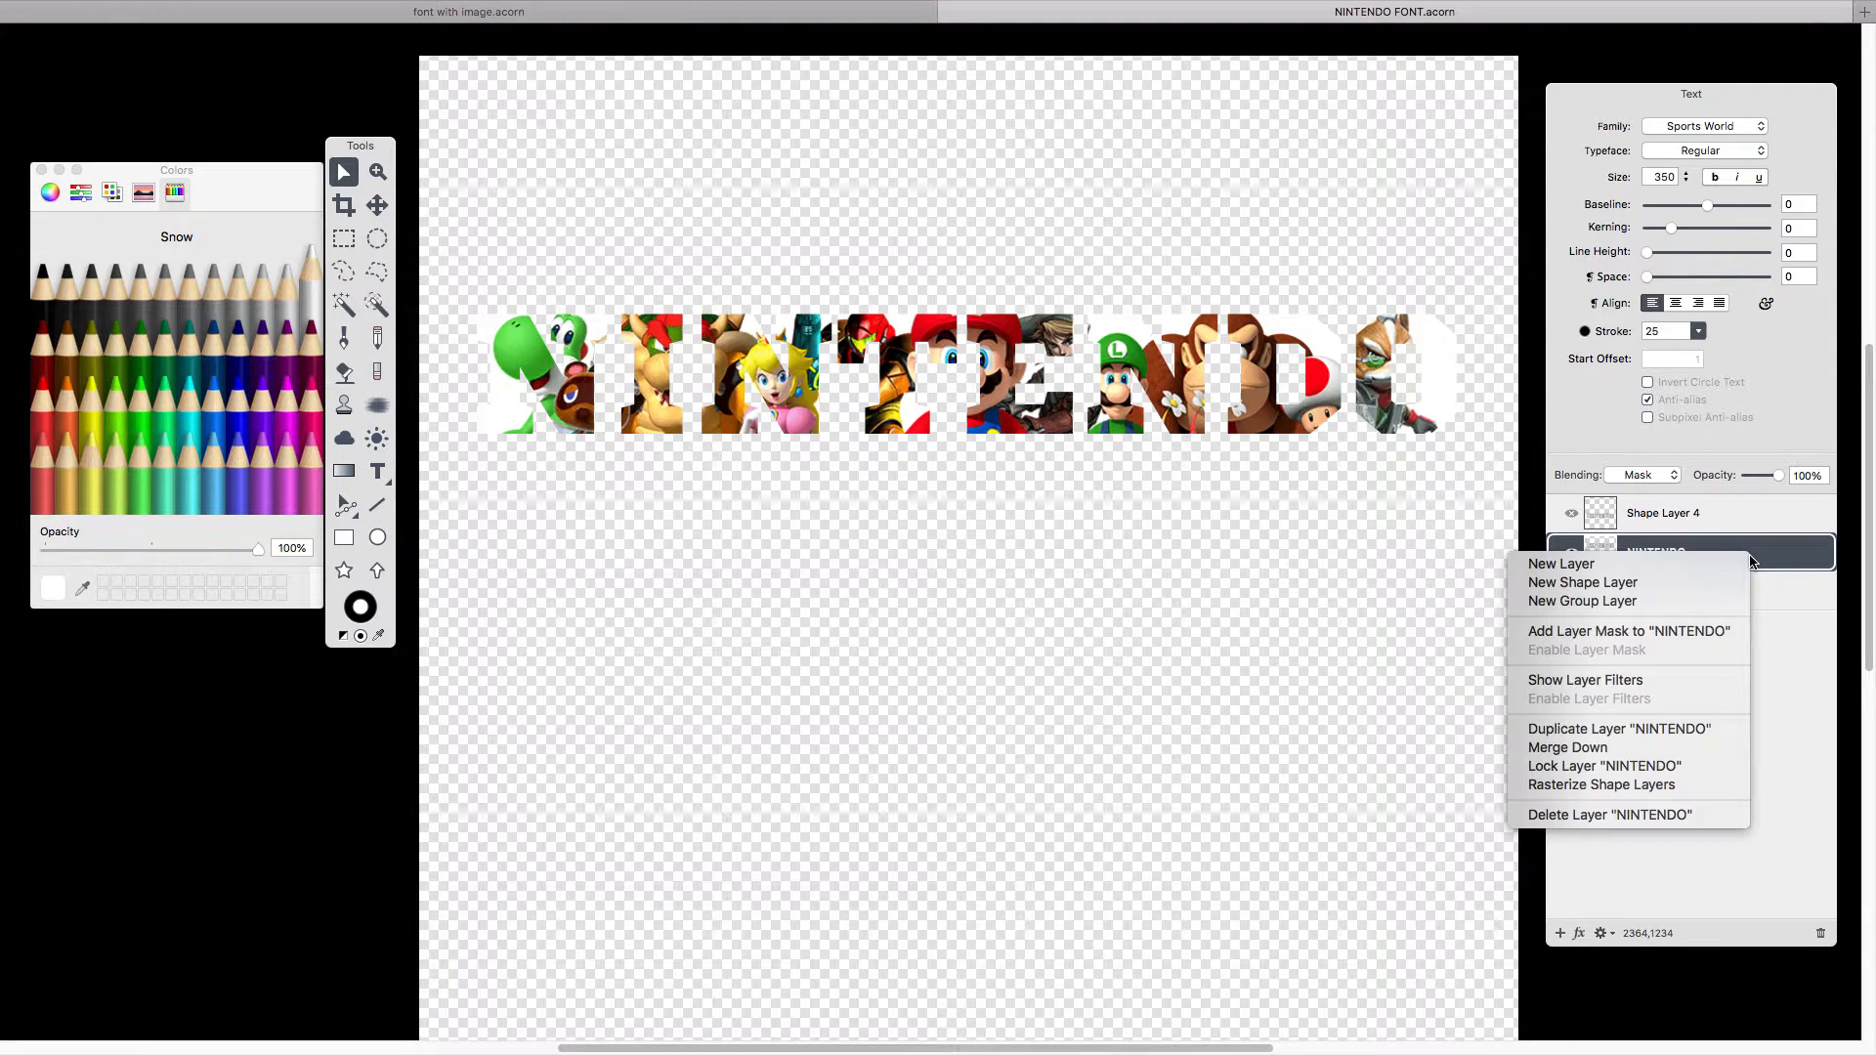
left_click(1592, 748)
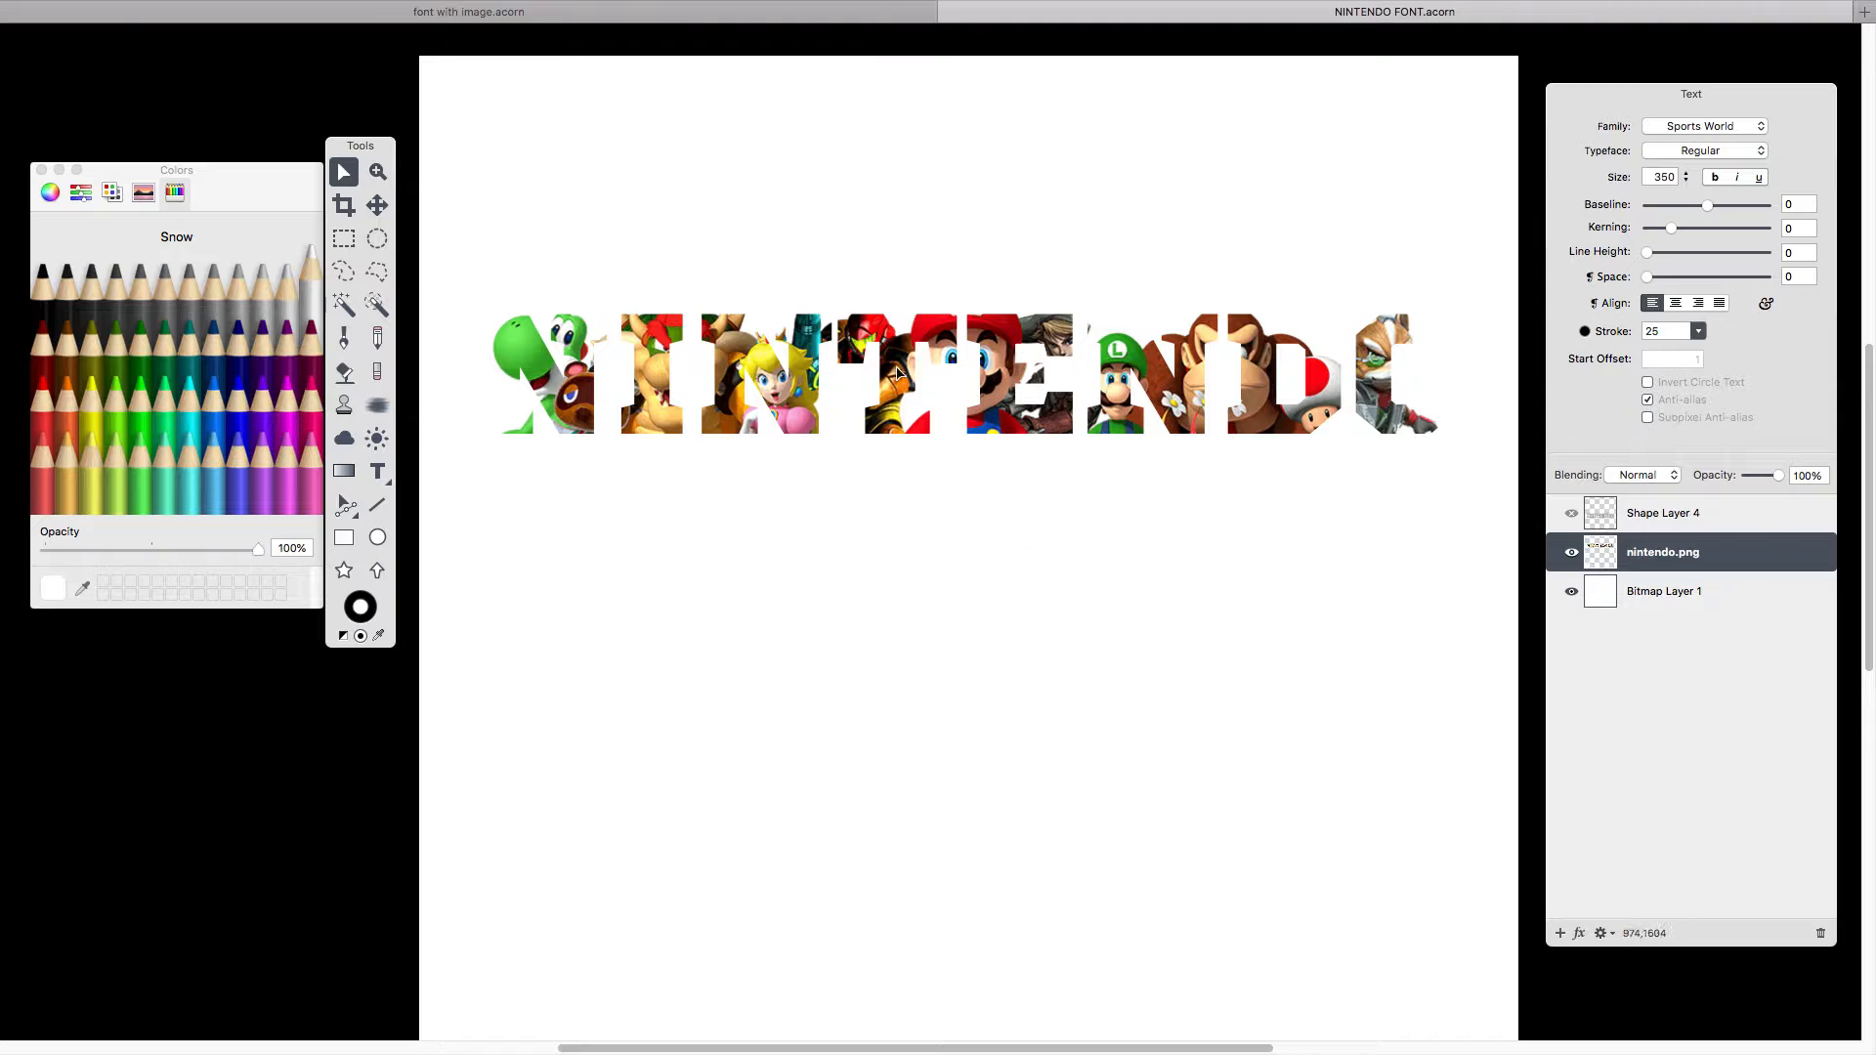
left_click_drag(897, 373, 923, 334)
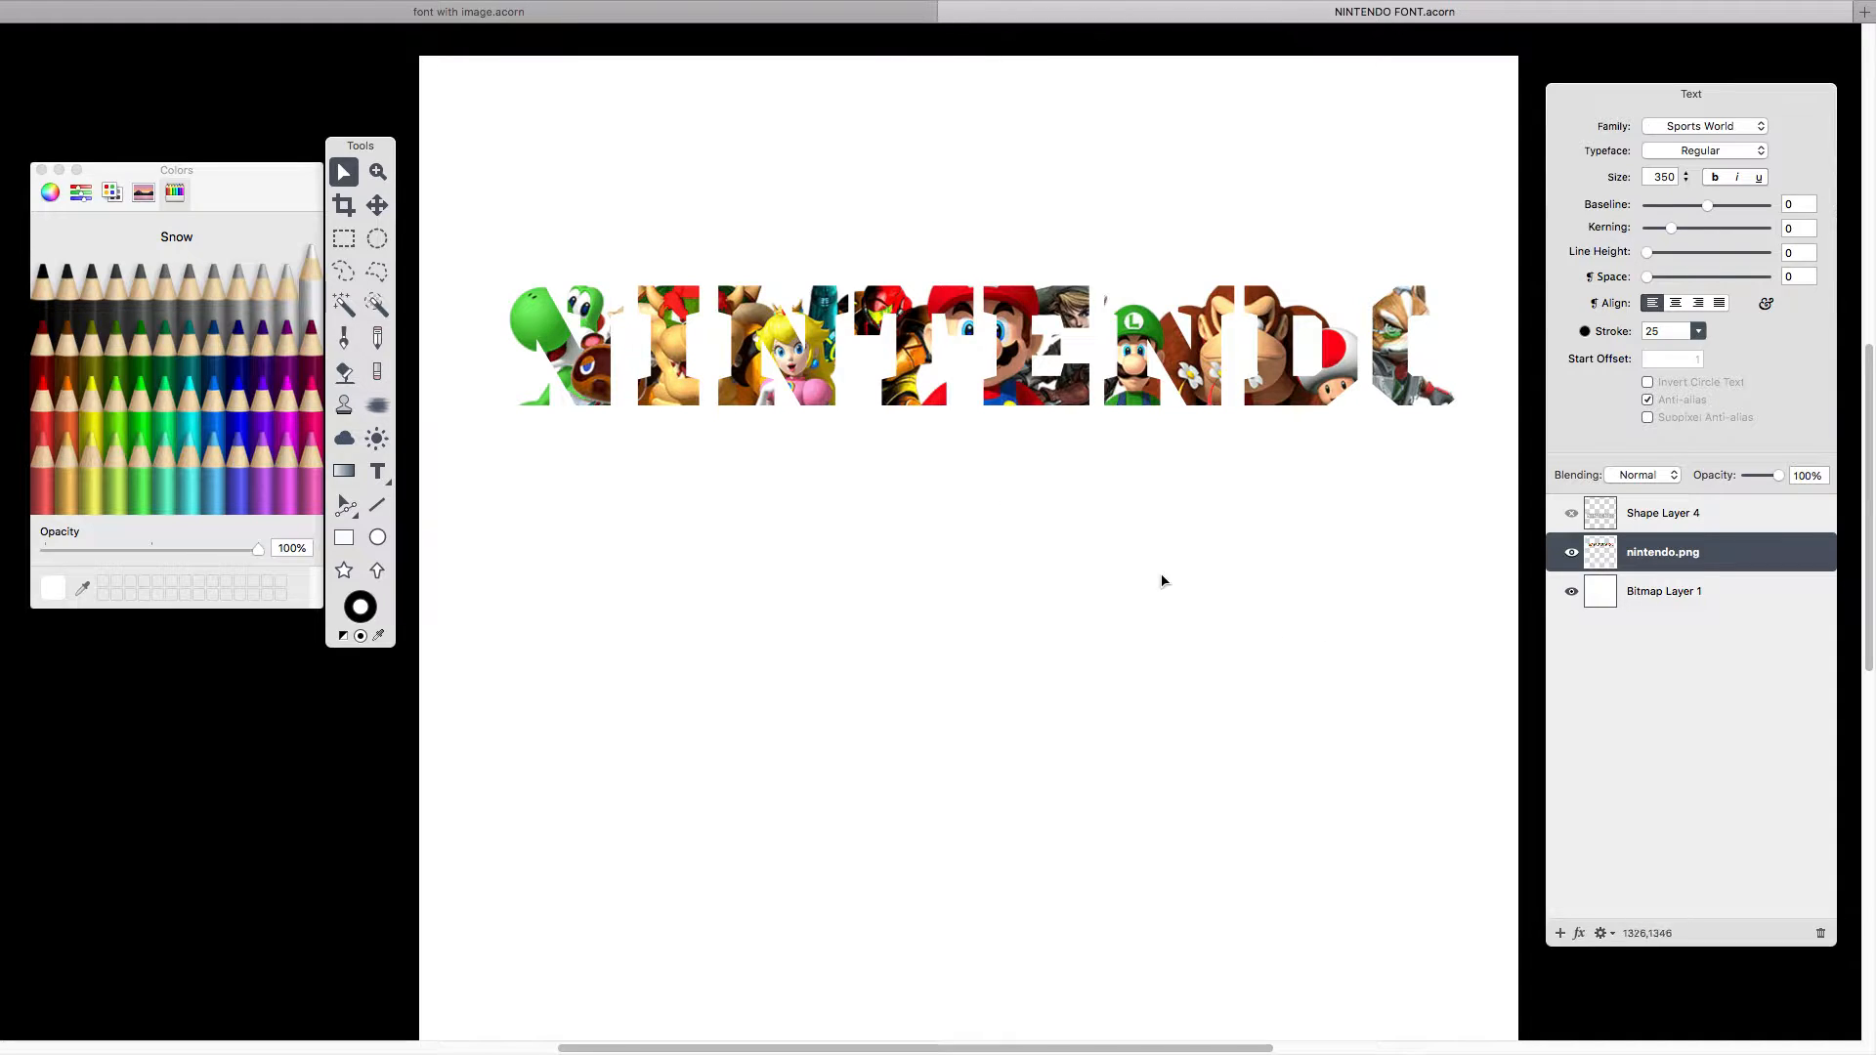
Fill the white background on Bitmap Layer 1 with black using Flood Fill.
left_click(1657, 591)
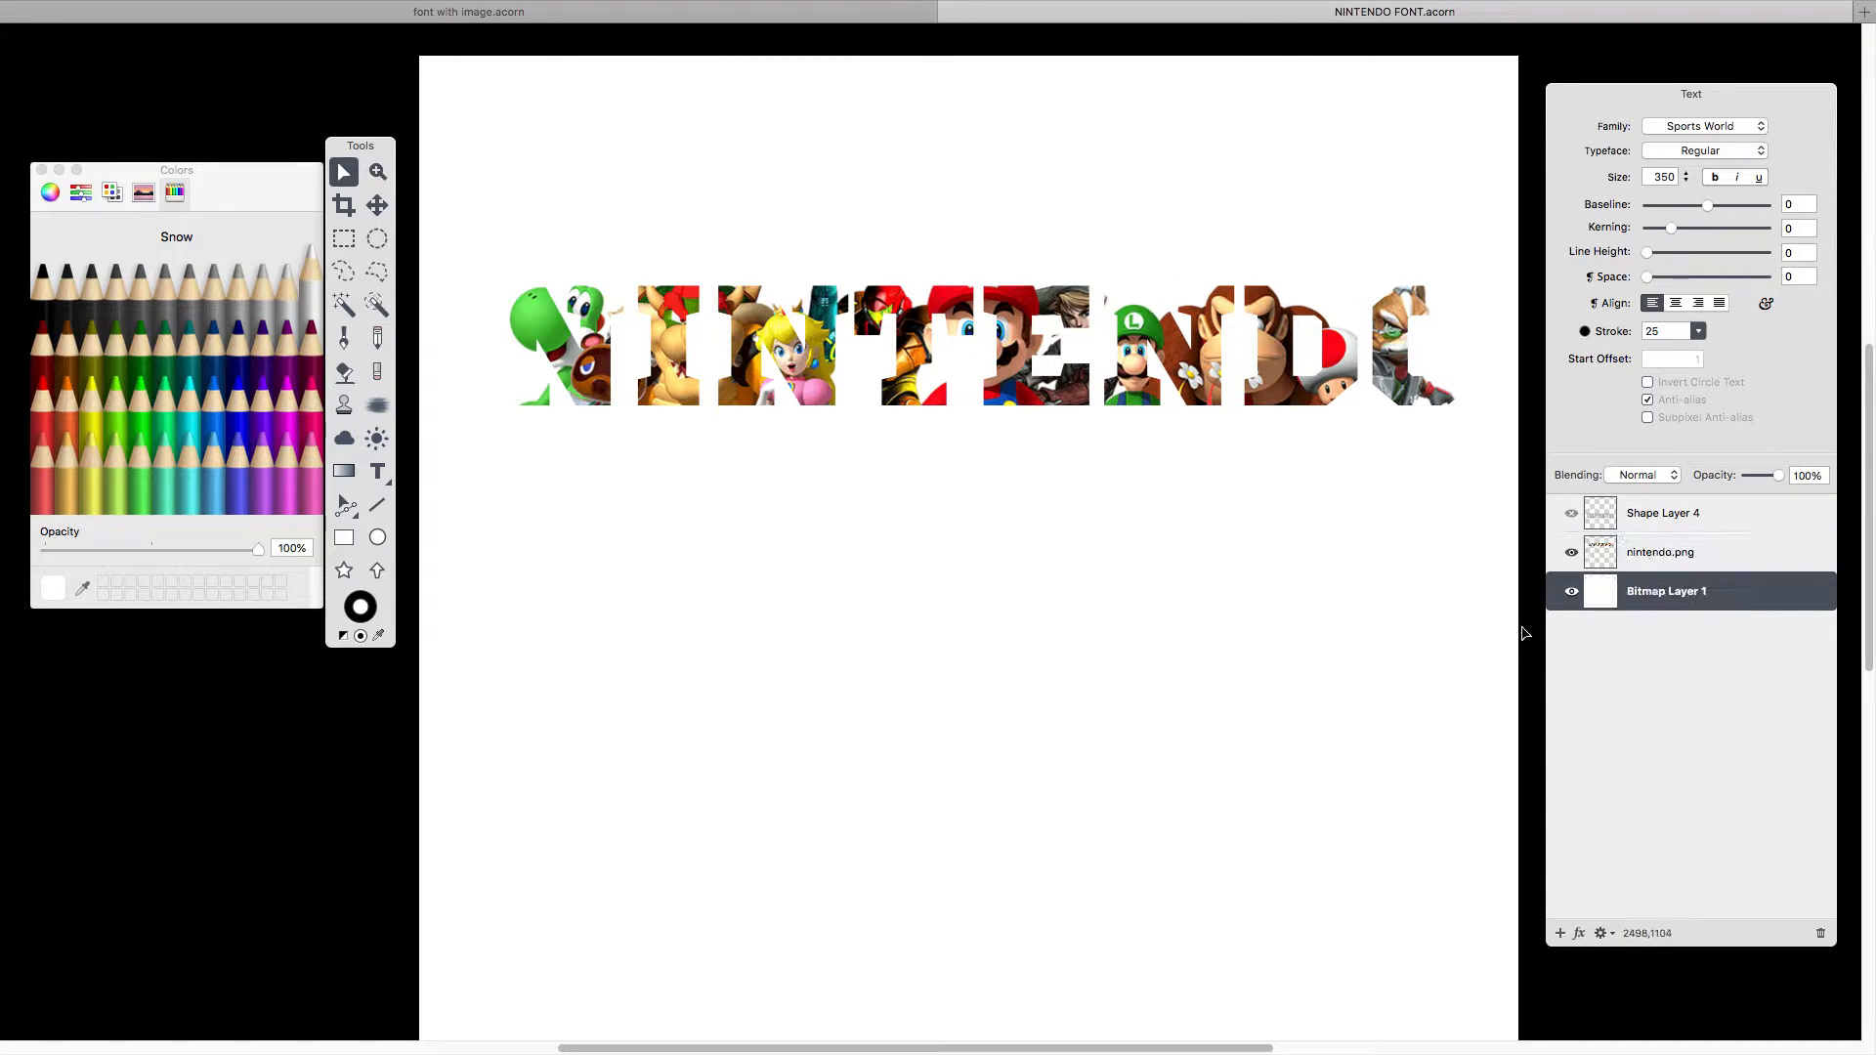
left_click(362, 639)
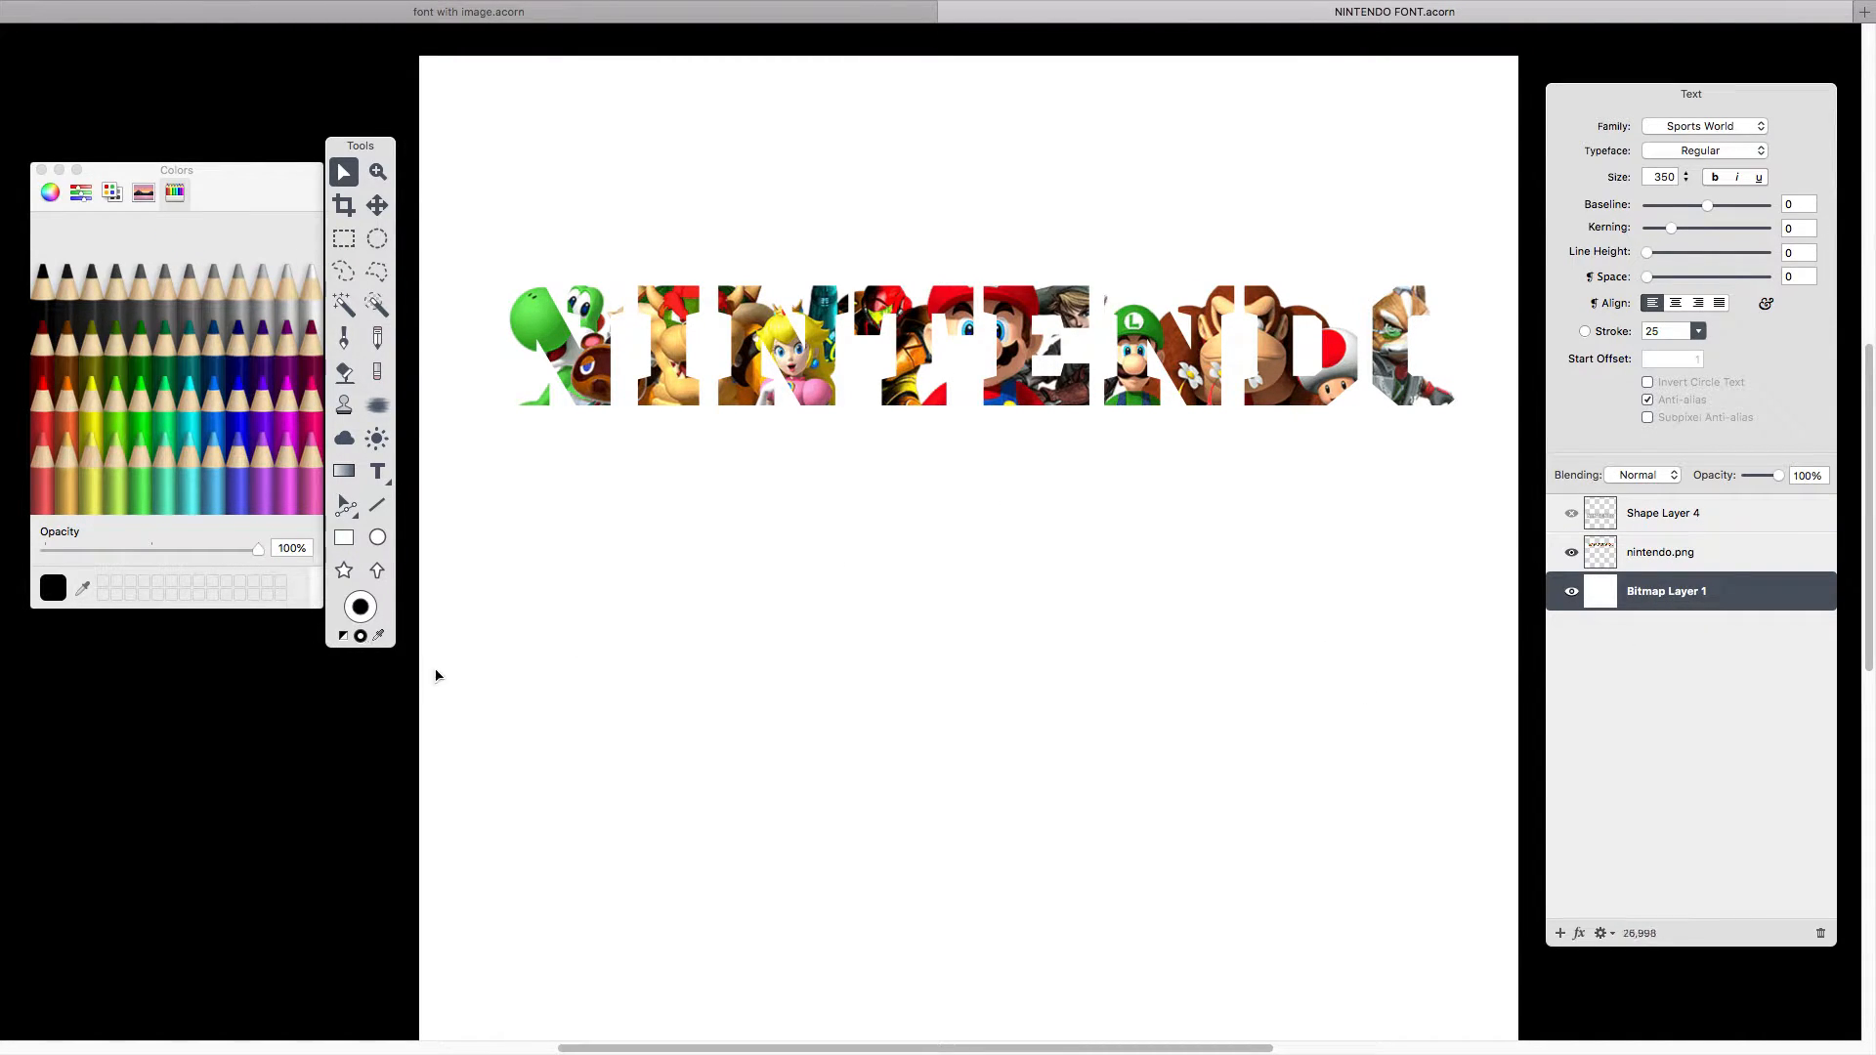
left_click(344, 372)
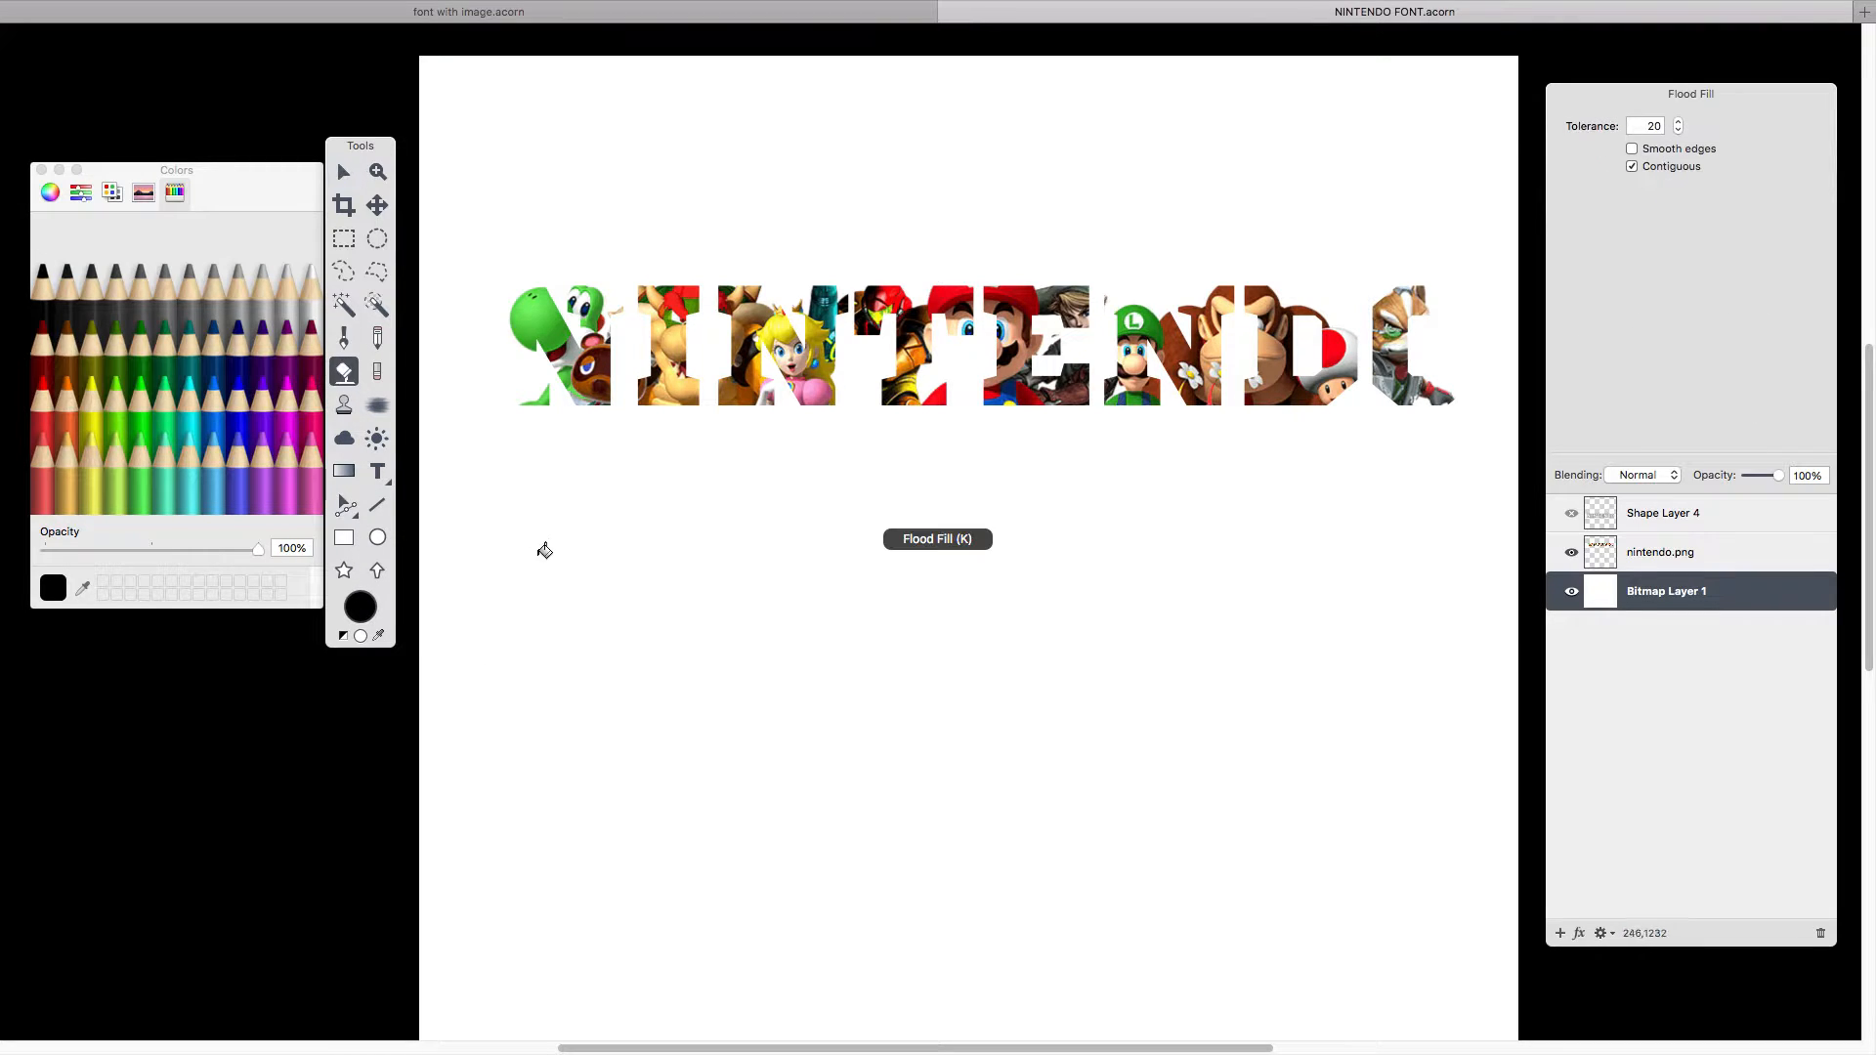
left_click(699, 592)
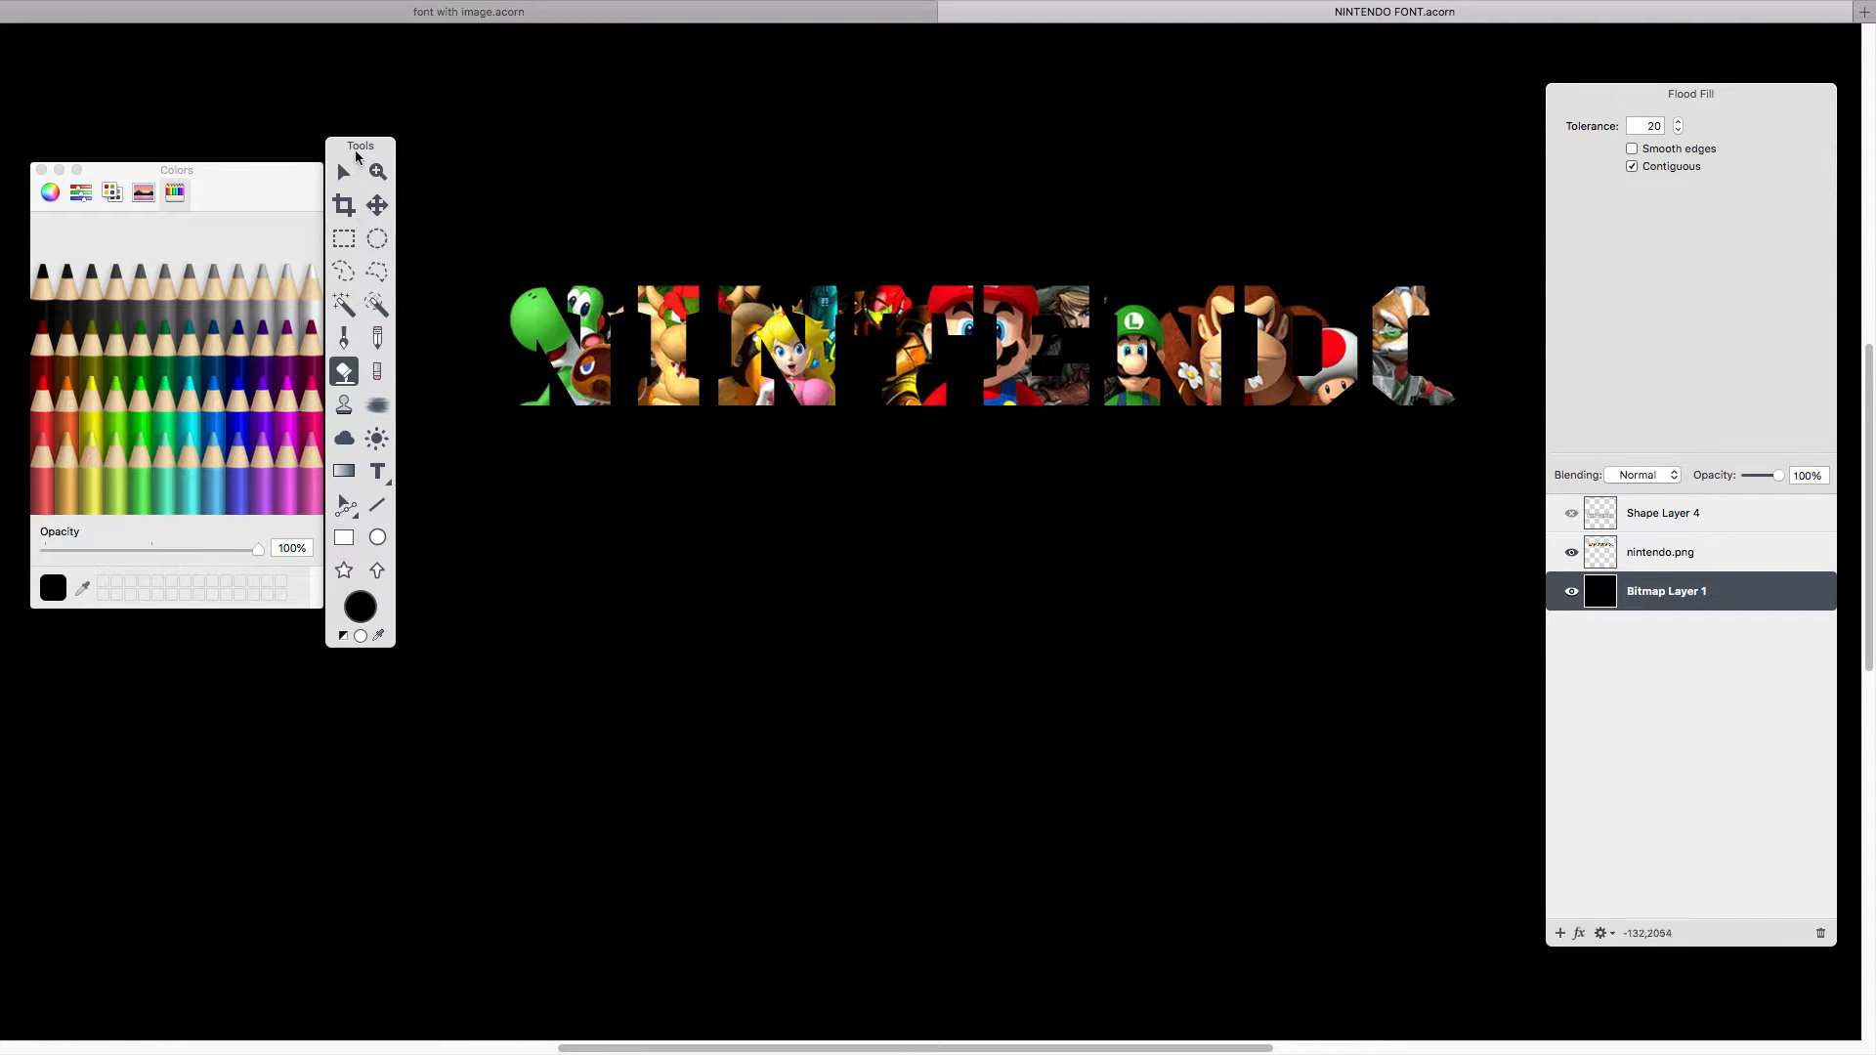
Undo the black background fill and move the character-filled NINTENDO lettering slightly up the canvas.
key("super+z")
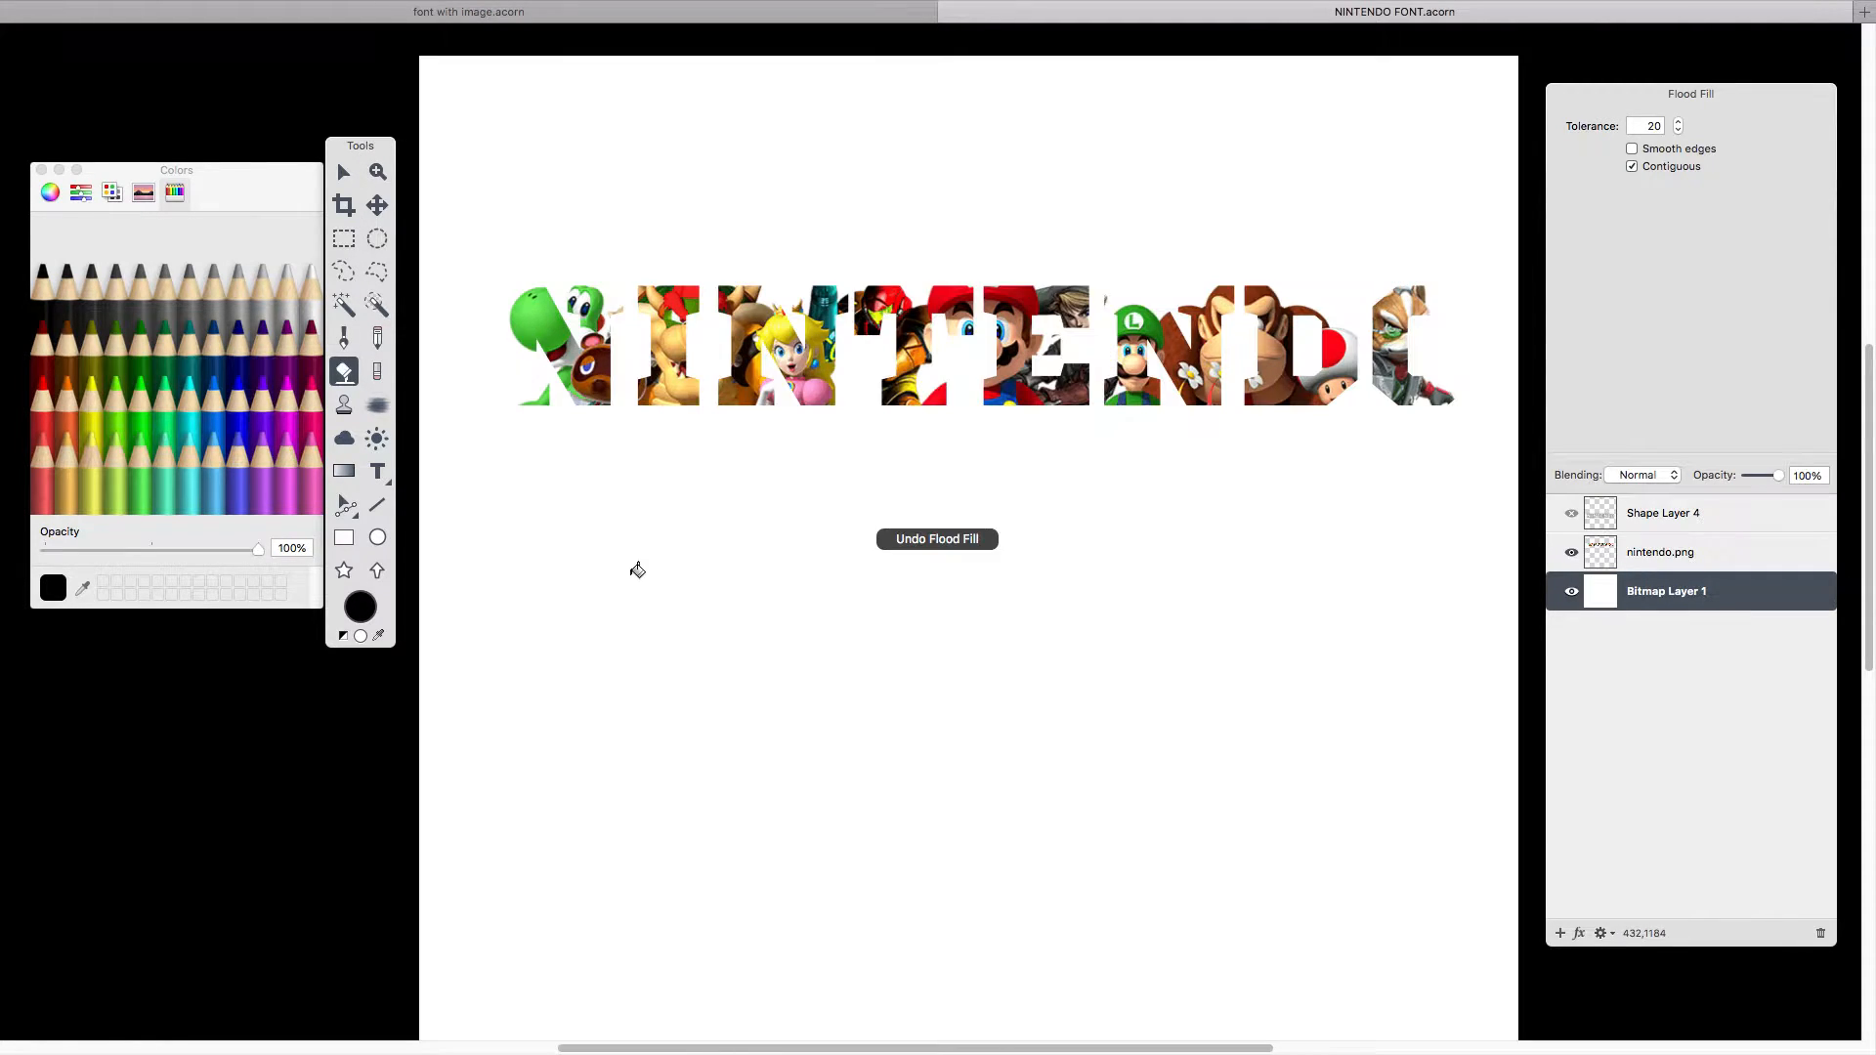
left_click(344, 173)
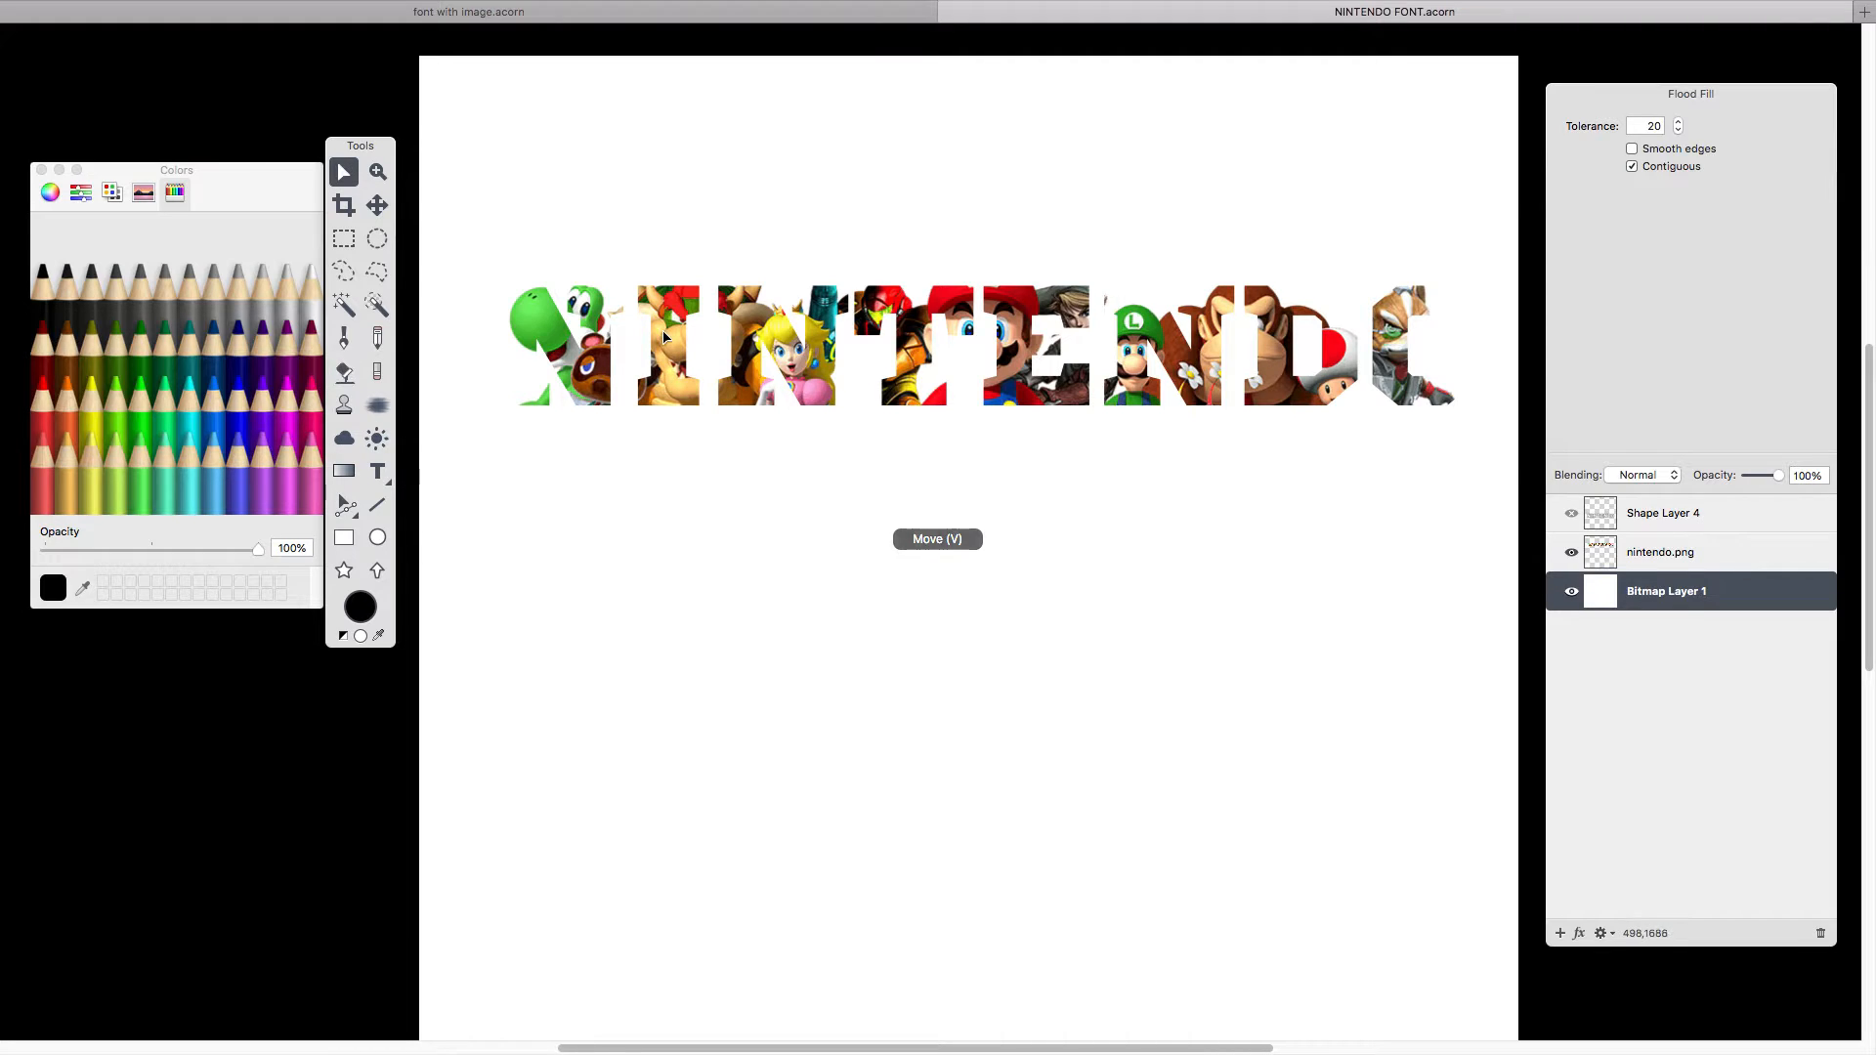
left_click_drag(667, 337, 668, 288)
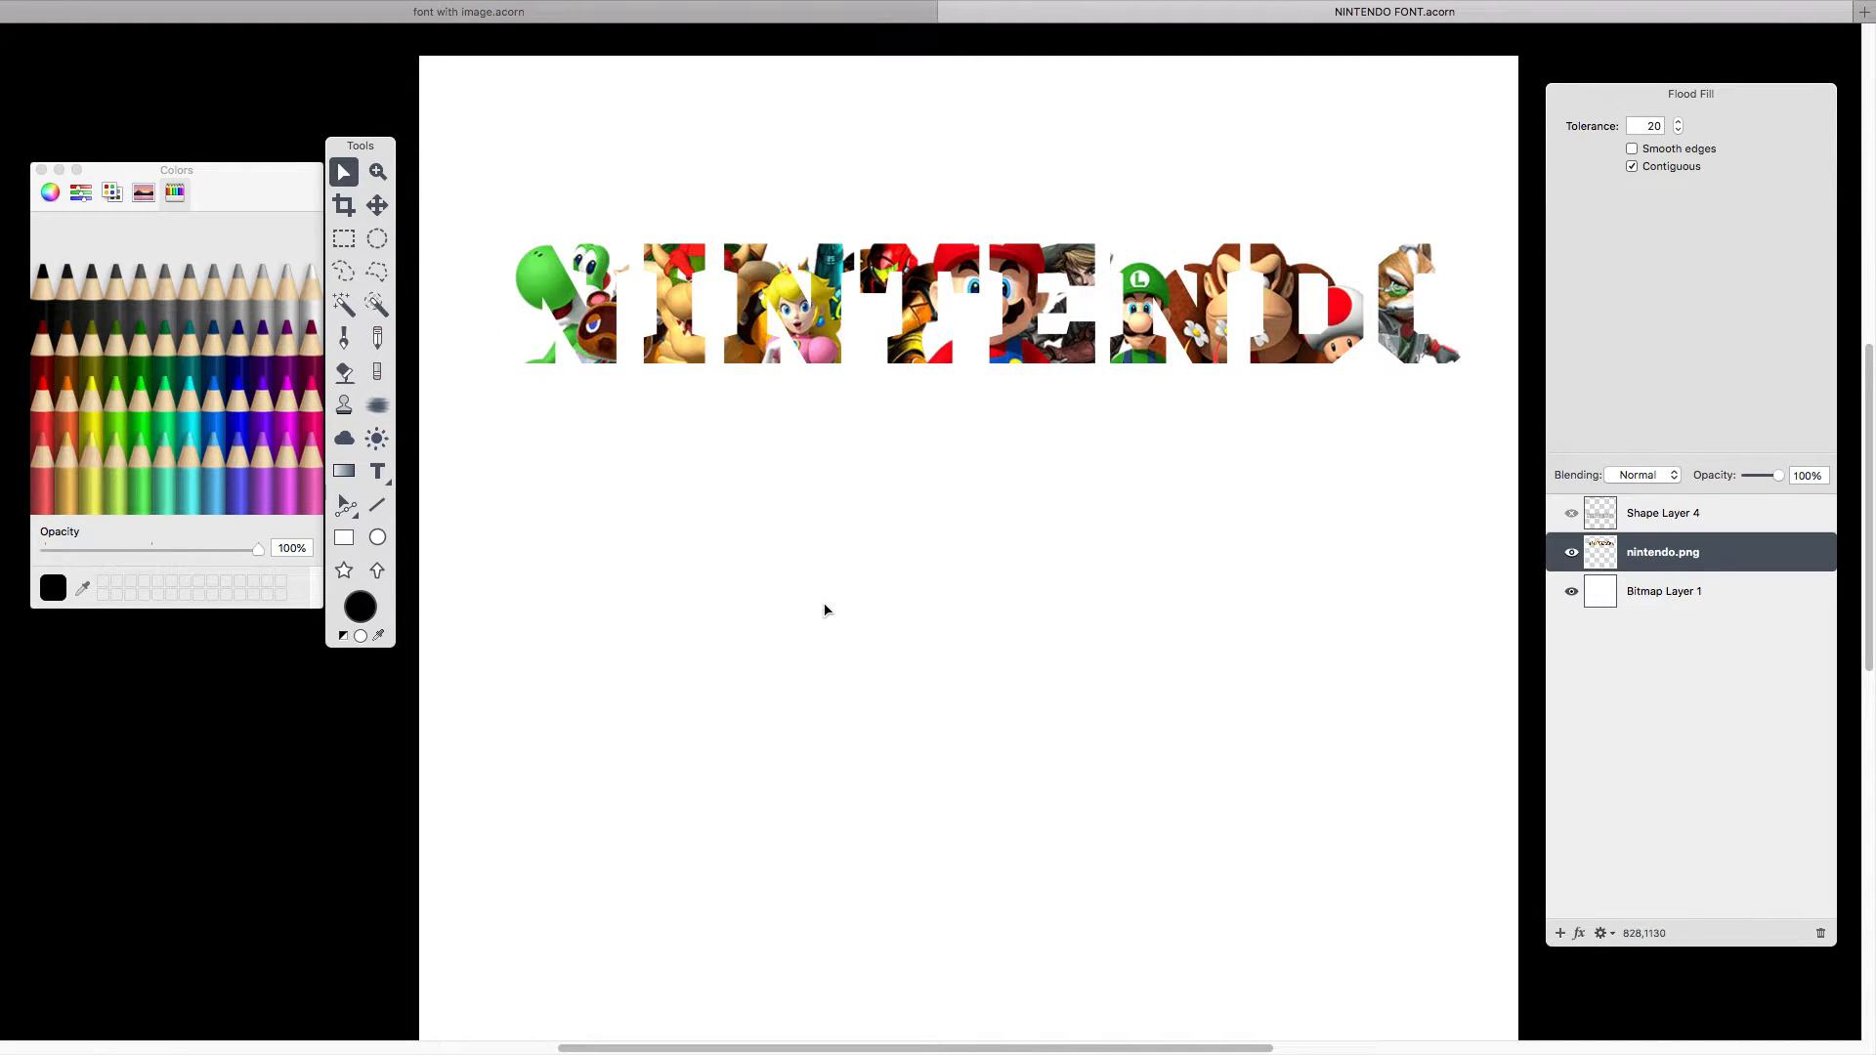
Duplicate nintendo.png, place the copy beneath the original layer, and offset it slightly down and to the left of the lettering.
key("super+d")
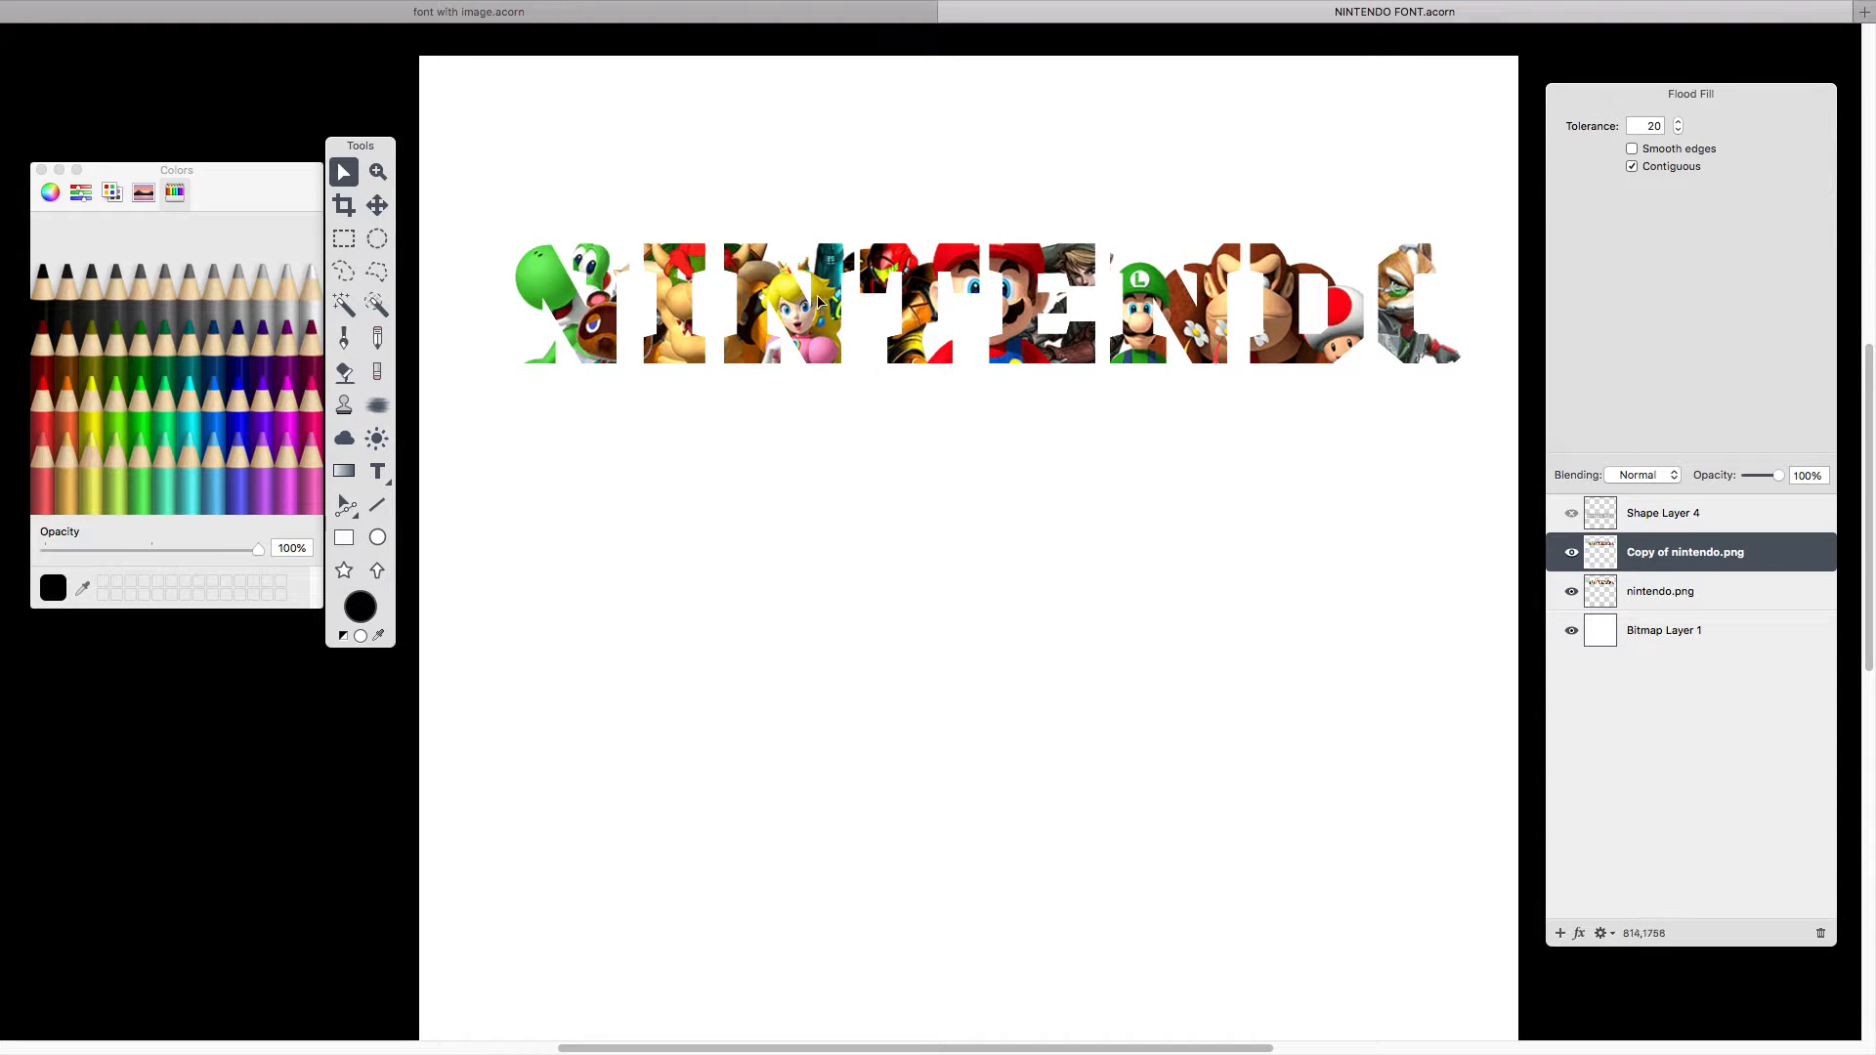
left_click_drag(819, 301, 799, 343)
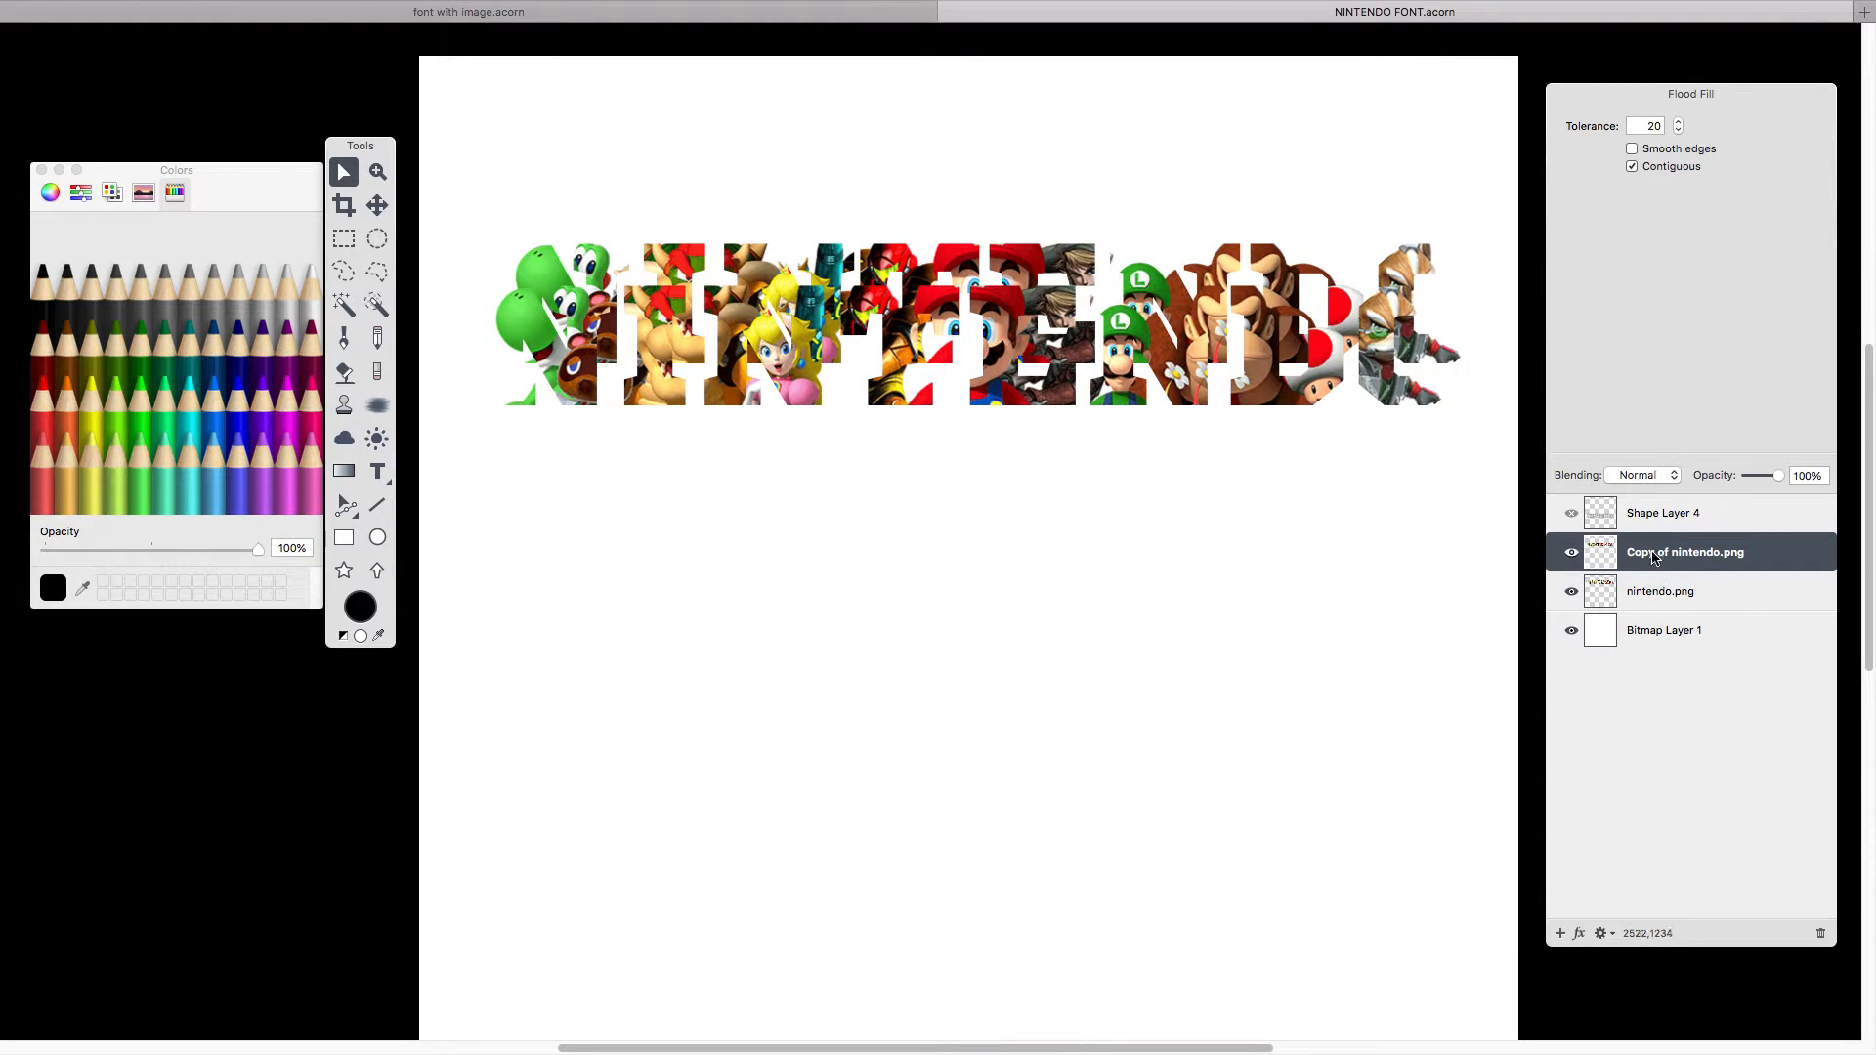
left_click_drag(1656, 575, 1658, 614)
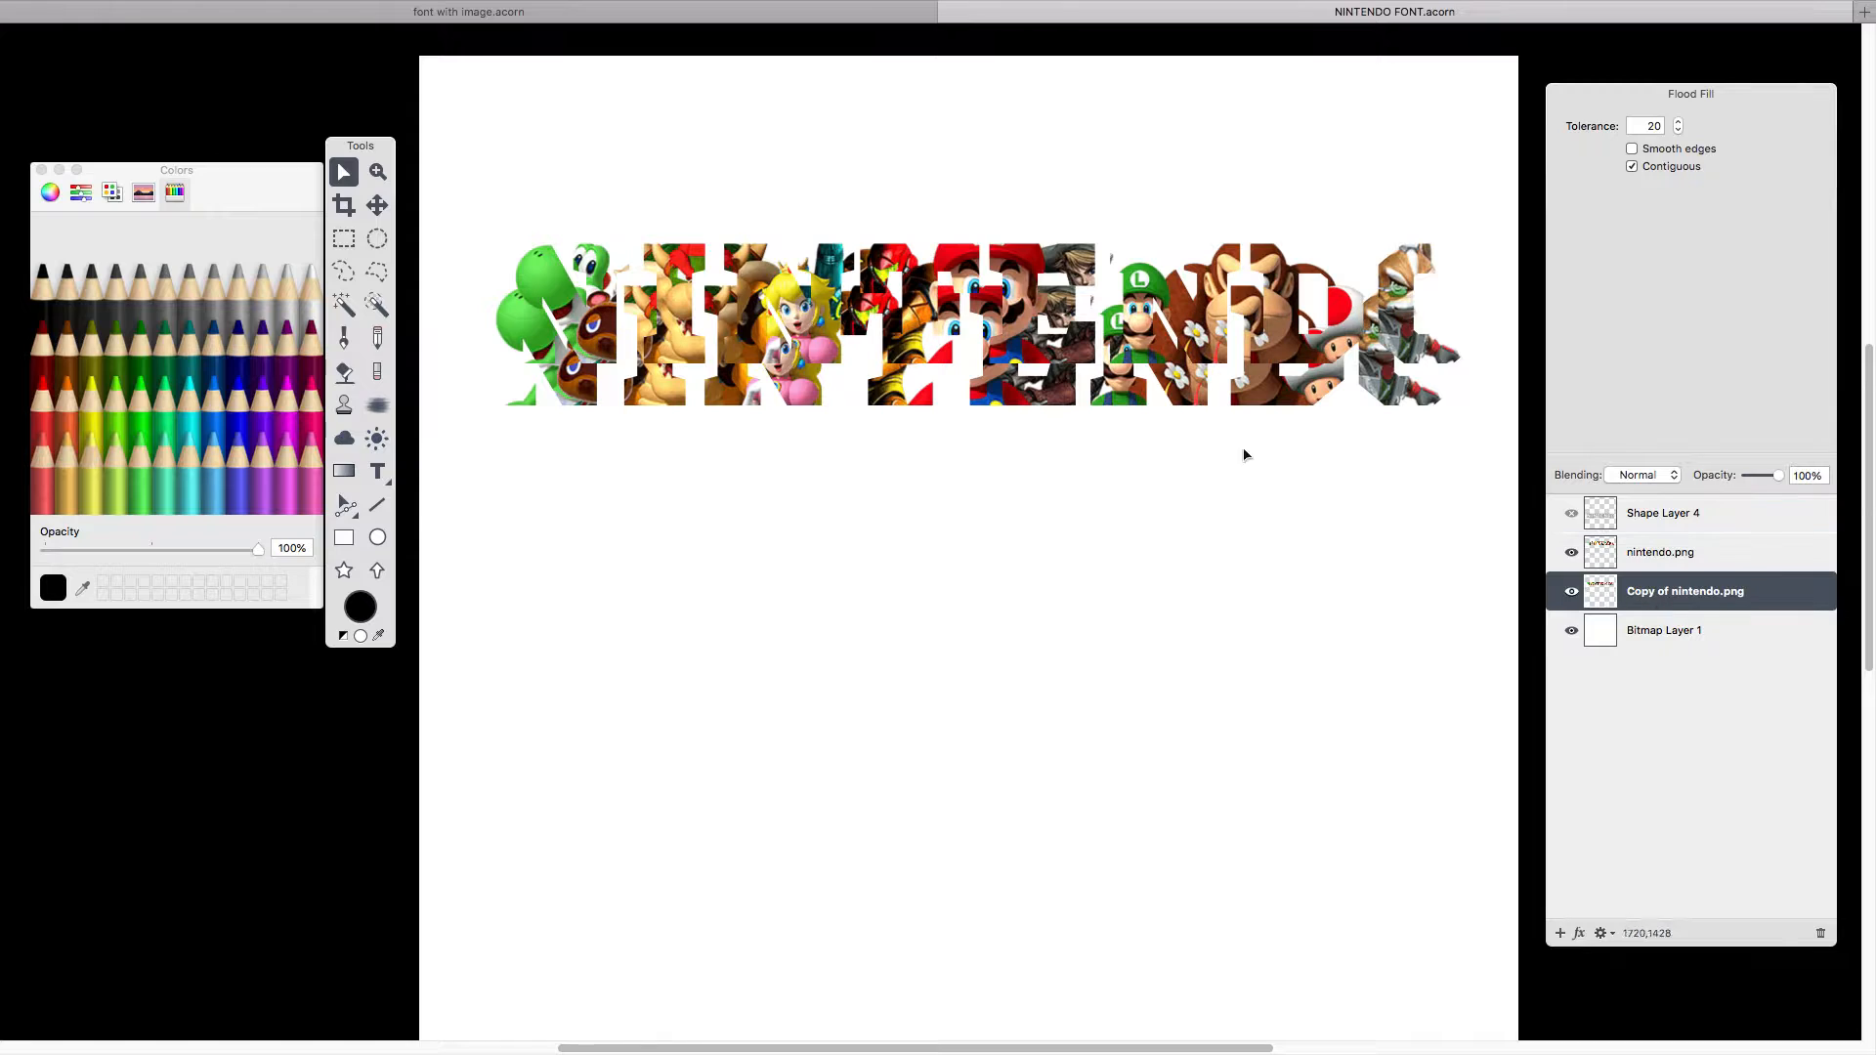
left_click_drag(900, 404, 916, 366)
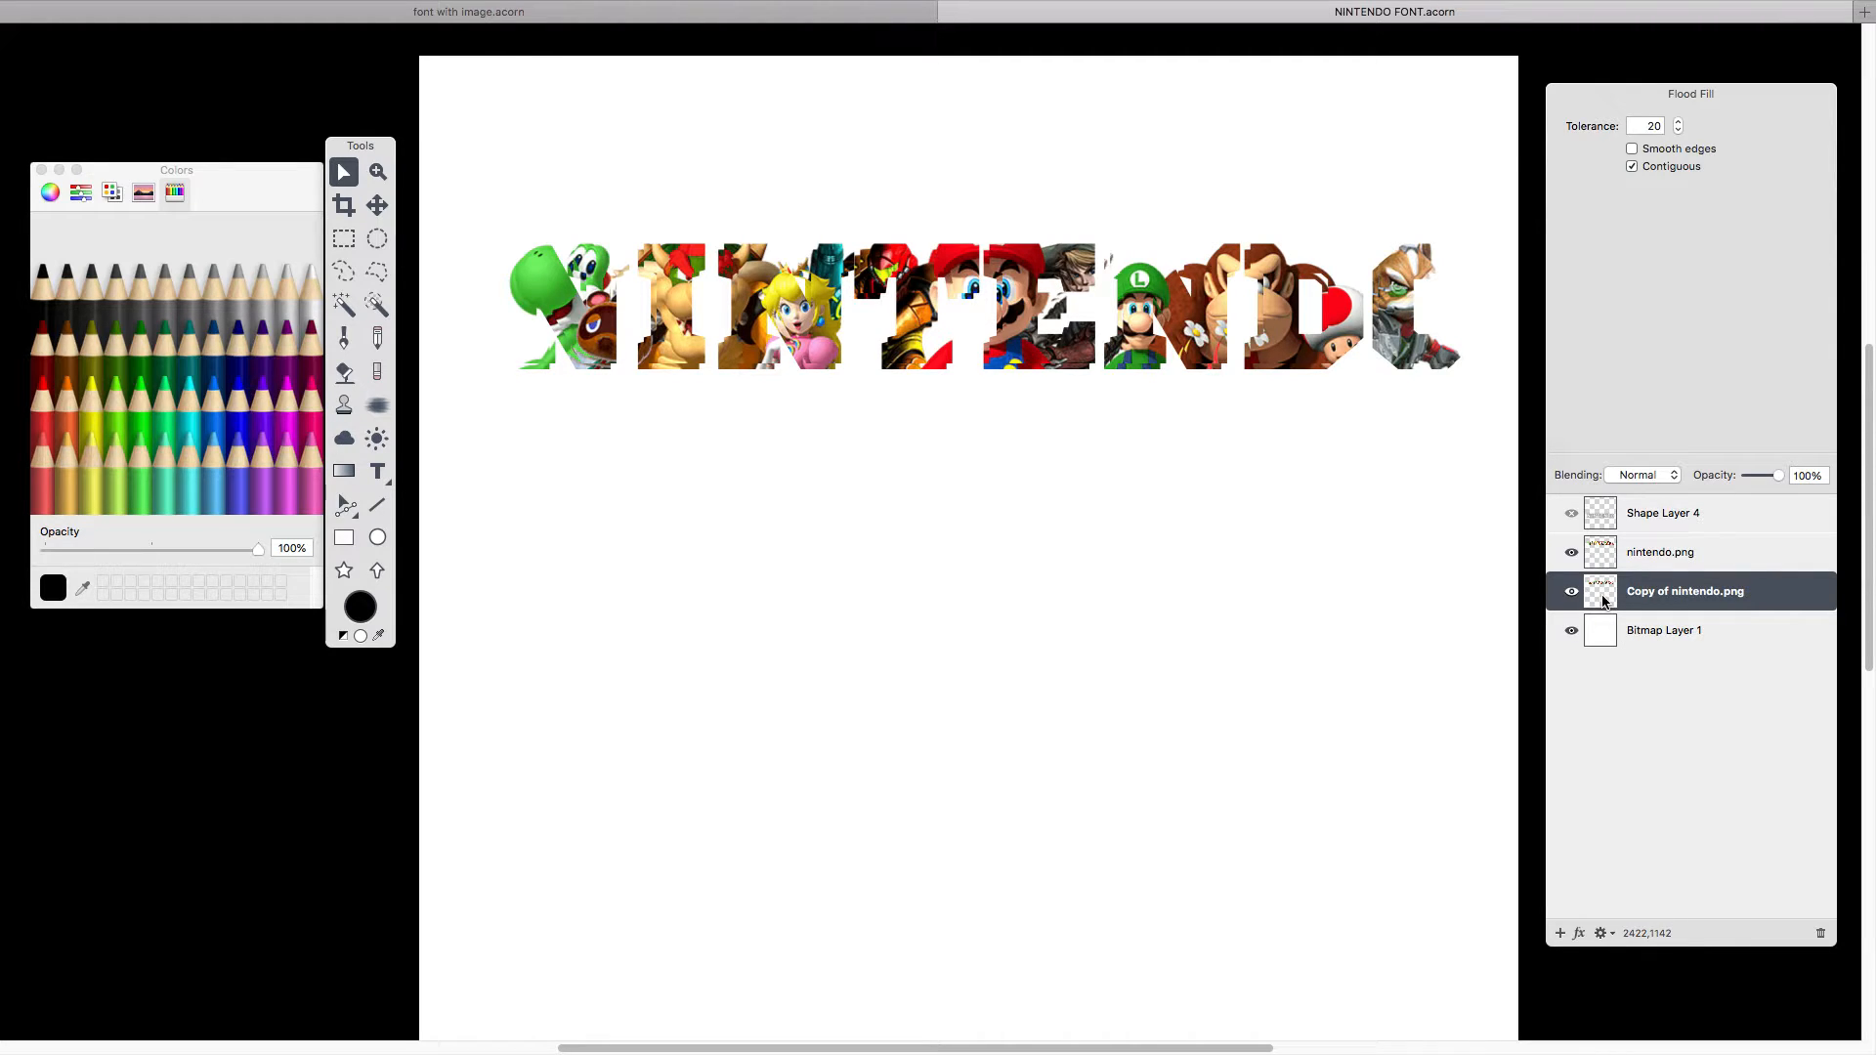
Select the lettering on Copy of nintendo.png and paint it black with the size 154 Painting 2 brush, checking coverage, then deselect.
left_click(1603, 601, "super")
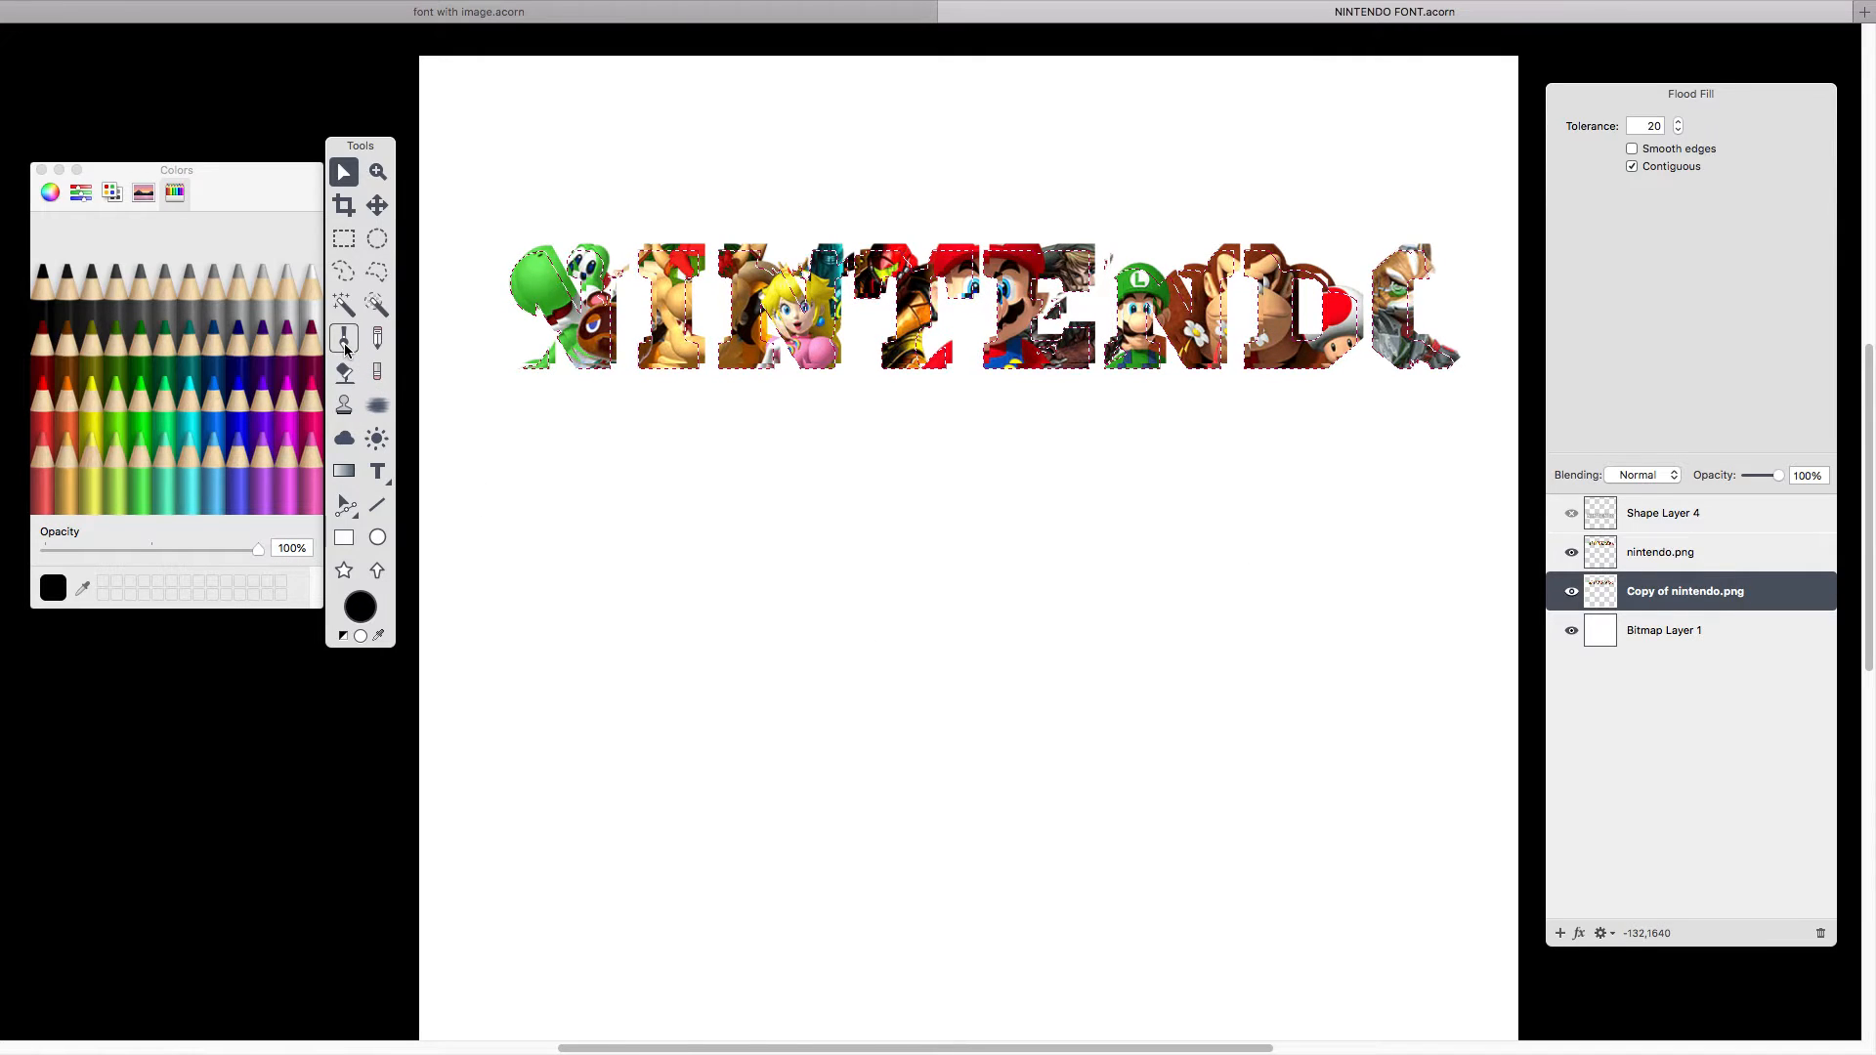
key("b")
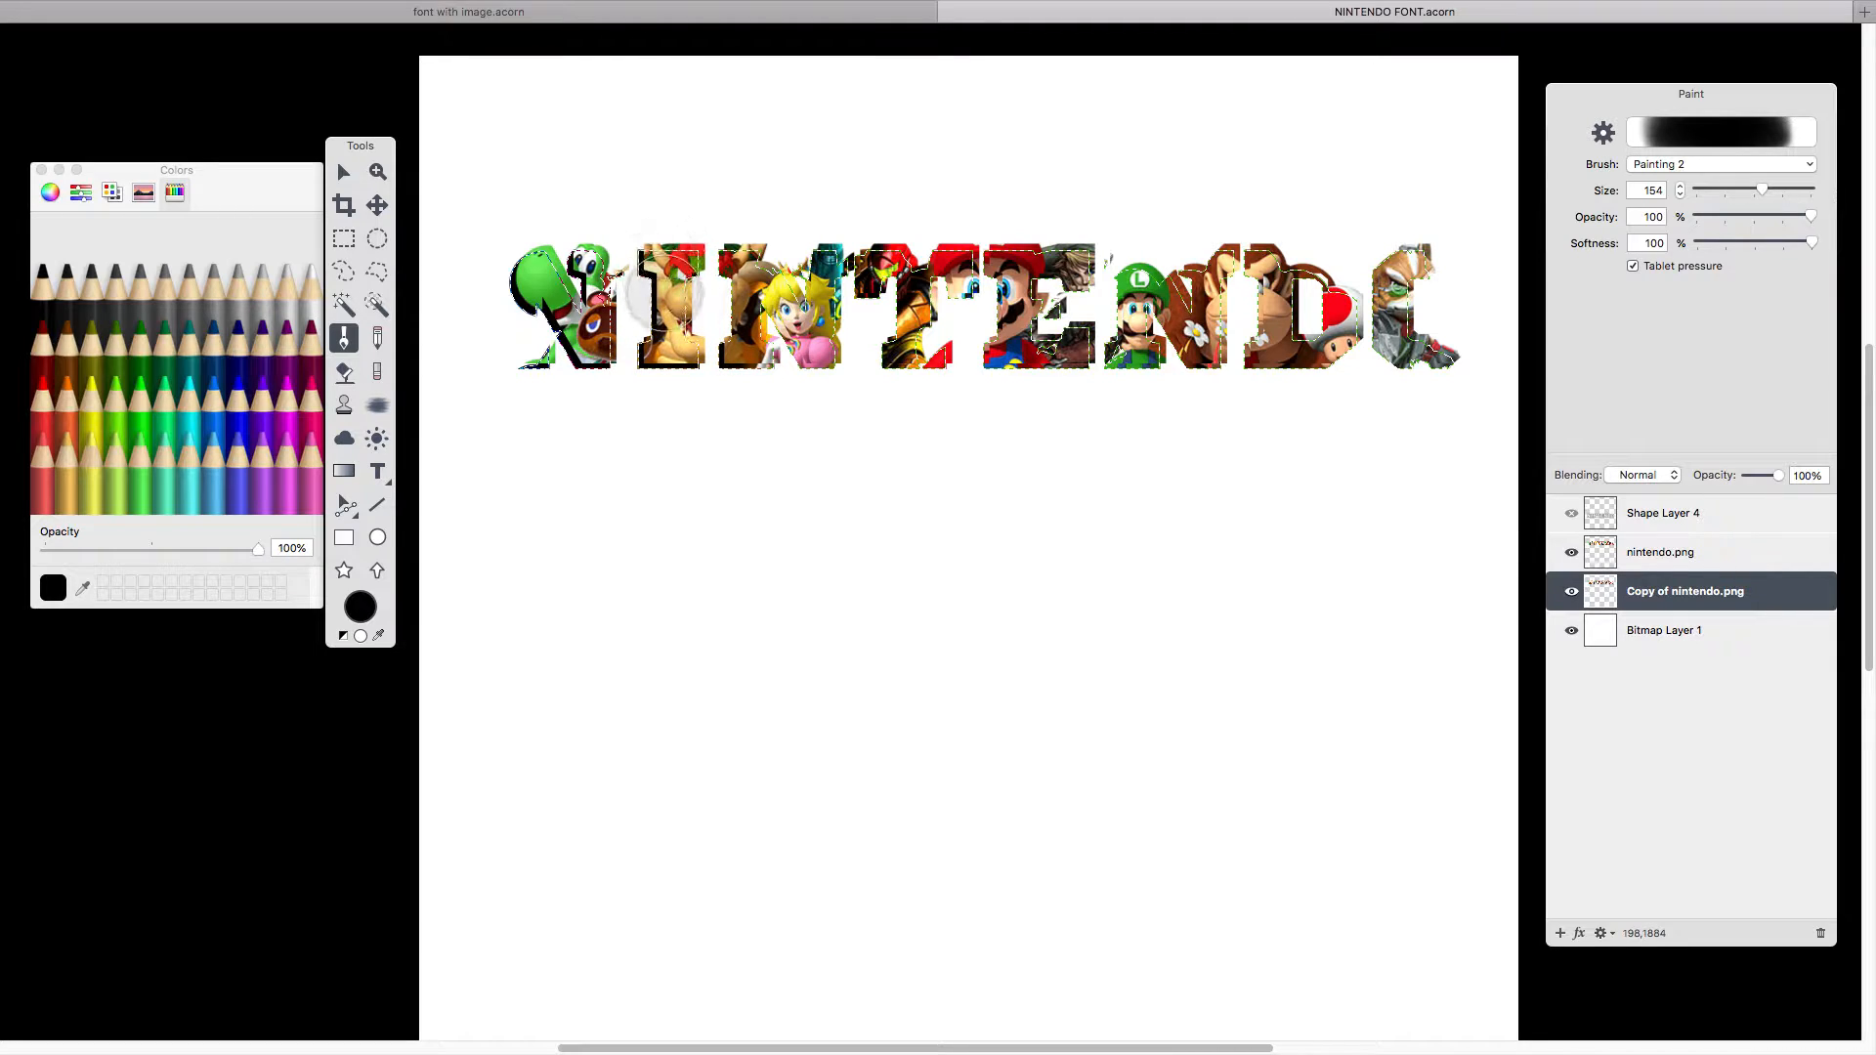
mouse_move(829, 364)
left_mouse_down()
mouse_move(713, 240)
mouse_move(754, 293)
mouse_move(735, 217)
mouse_move(728, 274)
mouse_move(757, 322)
mouse_move(855, 318)
mouse_move(826, 249)
mouse_move(833, 381)
mouse_move(855, 302)
mouse_move(820, 388)
mouse_move(740, 351)
mouse_move(740, 370)
mouse_move(1122, 457)
left_mouse_up()
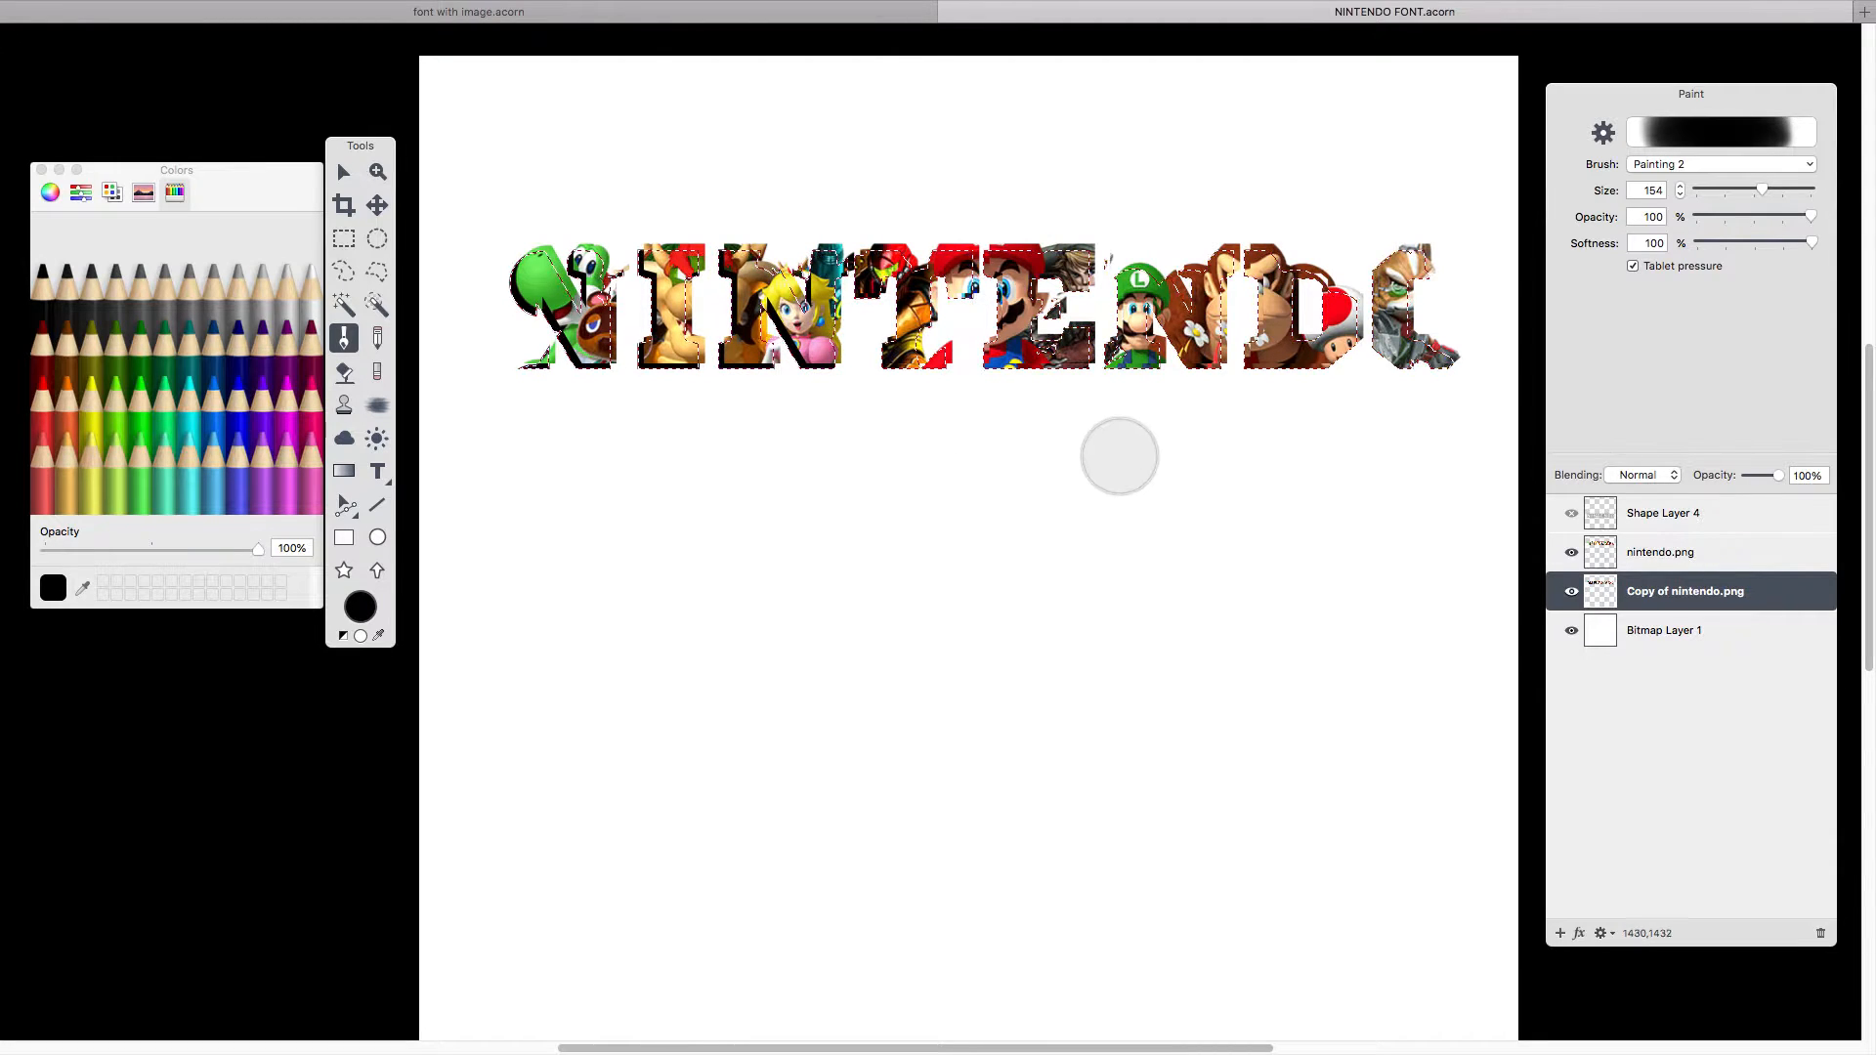
left_click(1571, 592)
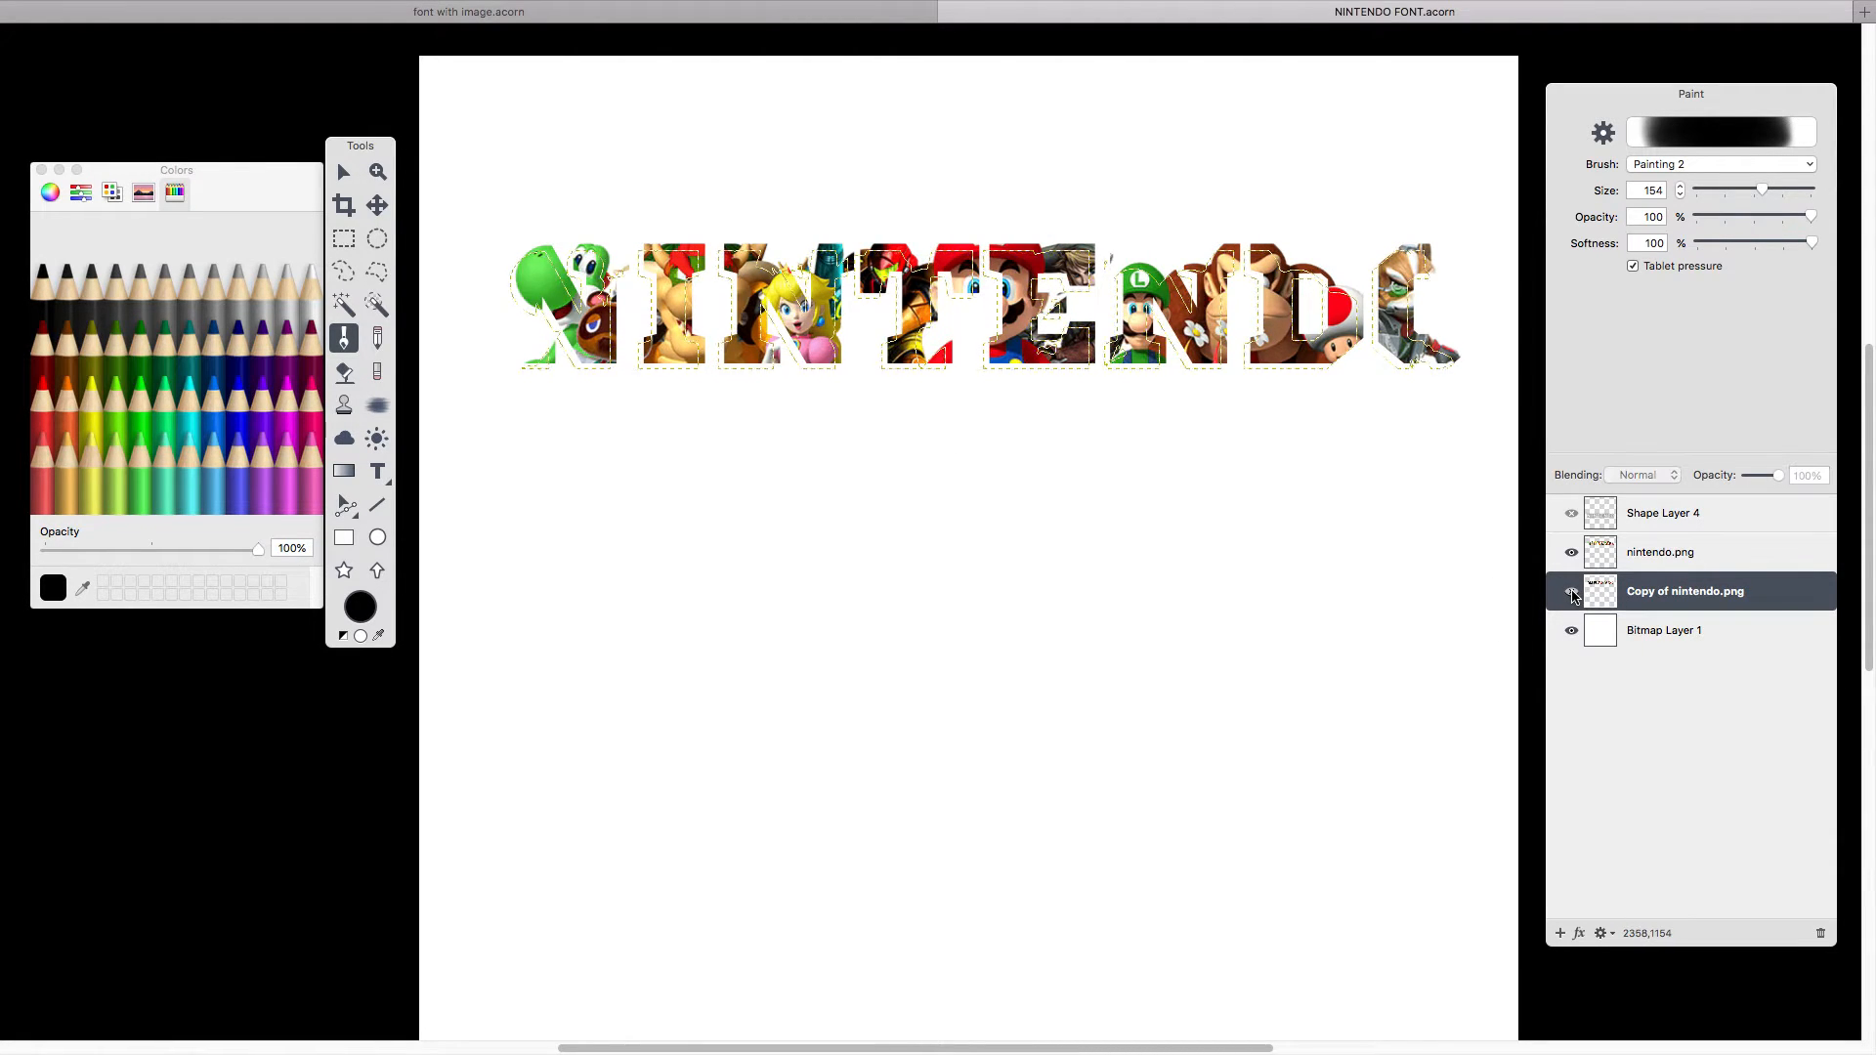
left_click(1572, 592)
mouse_move(867, 257)
left_mouse_down()
mouse_move(884, 349)
mouse_move(909, 368)
mouse_move(947, 369)
mouse_move(964, 253)
mouse_move(970, 323)
mouse_move(973, 307)
mouse_move(925, 275)
mouse_move(874, 303)
mouse_move(889, 342)
mouse_move(935, 353)
mouse_move(879, 293)
mouse_move(894, 248)
mouse_move(929, 276)
mouse_move(907, 359)
mouse_move(960, 359)
mouse_move(993, 253)
mouse_move(995, 359)
mouse_move(1081, 359)
mouse_move(1096, 319)
mouse_move(980, 343)
mouse_move(992, 273)
mouse_move(1035, 242)
mouse_move(1082, 253)
mouse_move(1034, 268)
mouse_move(1142, 309)
mouse_move(1117, 261)
mouse_move(1119, 359)
mouse_move(1172, 363)
mouse_move(1118, 364)
mouse_move(1233, 362)
mouse_move(1204, 331)
mouse_move(1224, 236)
mouse_move(1221, 356)
mouse_move(1121, 293)
mouse_move(1114, 276)
mouse_move(1207, 353)
mouse_move(1114, 278)
mouse_move(1109, 241)
mouse_move(1172, 362)
mouse_move(1222, 381)
mouse_move(1264, 358)
mouse_move(1250, 269)
mouse_move(1262, 370)
mouse_move(1256, 337)
mouse_move(1327, 362)
mouse_move(1358, 338)
mouse_move(1287, 384)
mouse_move(1346, 318)
mouse_move(1304, 258)
mouse_move(1341, 365)
mouse_move(1395, 342)
mouse_move(1386, 263)
mouse_move(1427, 355)
mouse_move(1365, 372)
mouse_move(1392, 278)
mouse_move(1395, 363)
left_mouse_up()
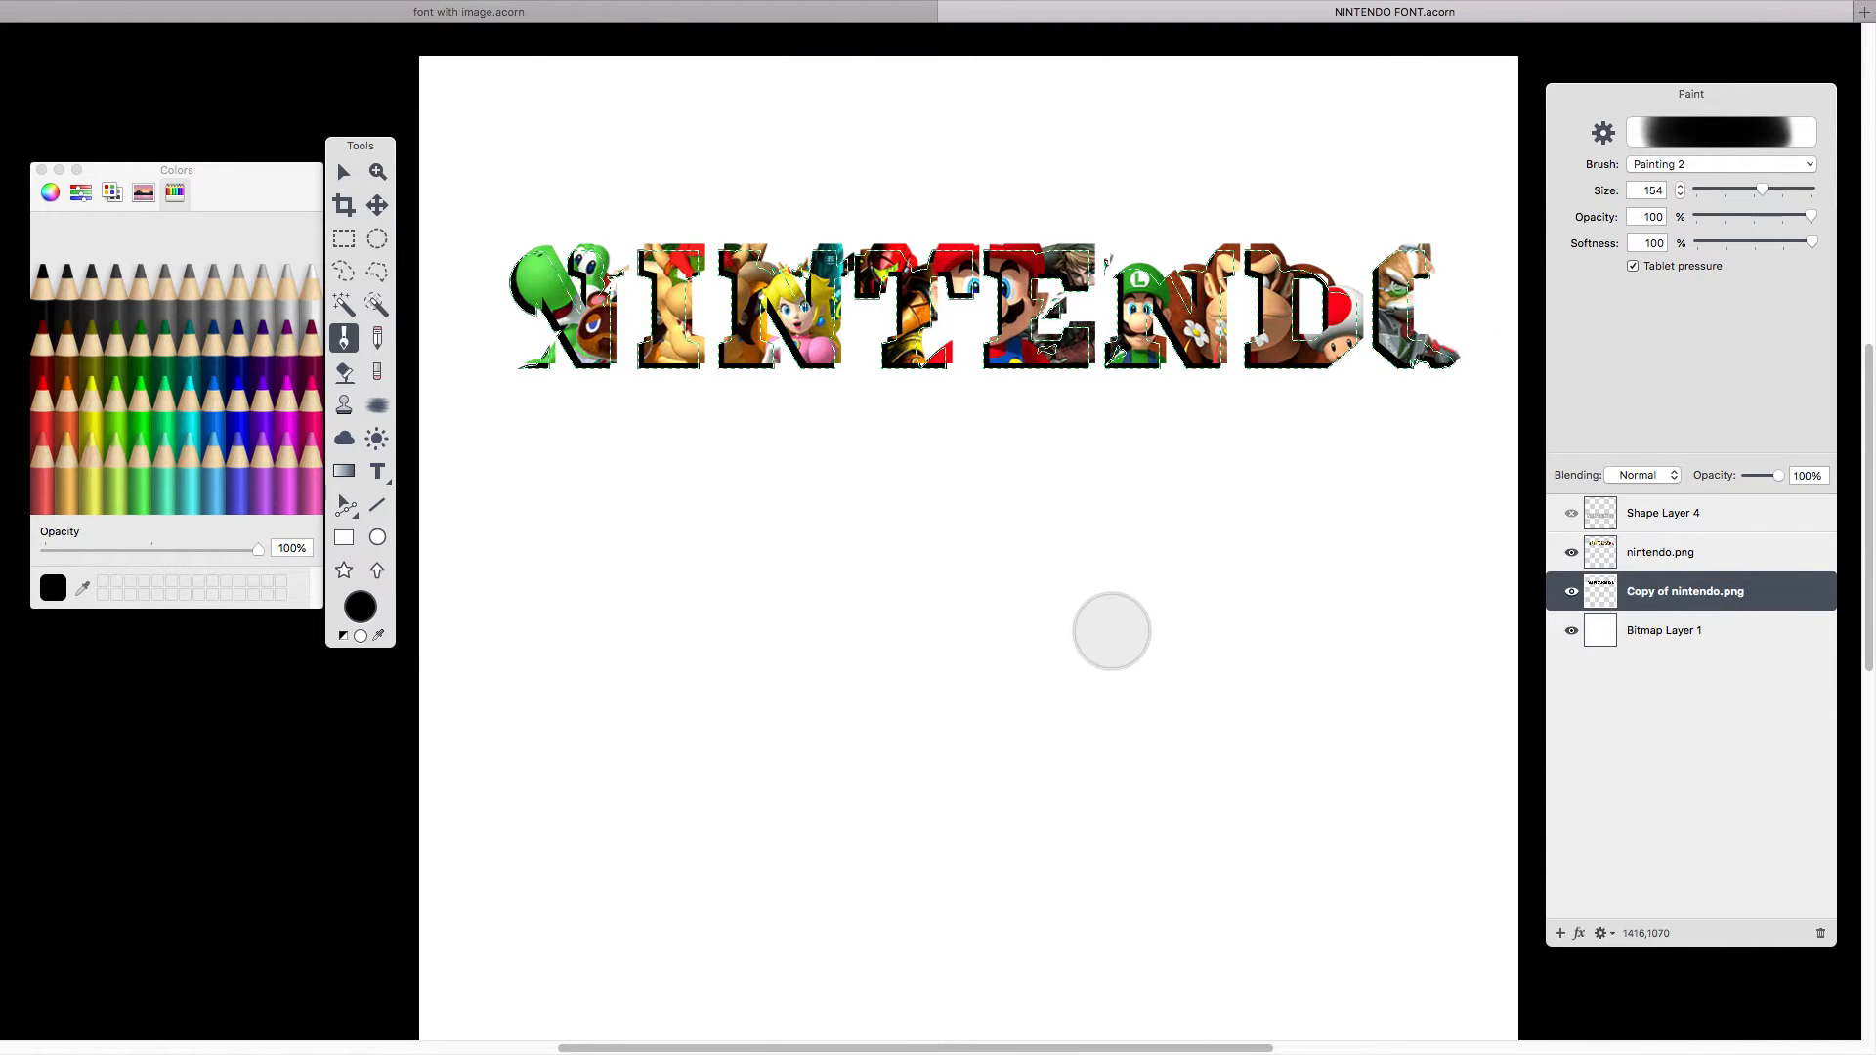
key("super+d")
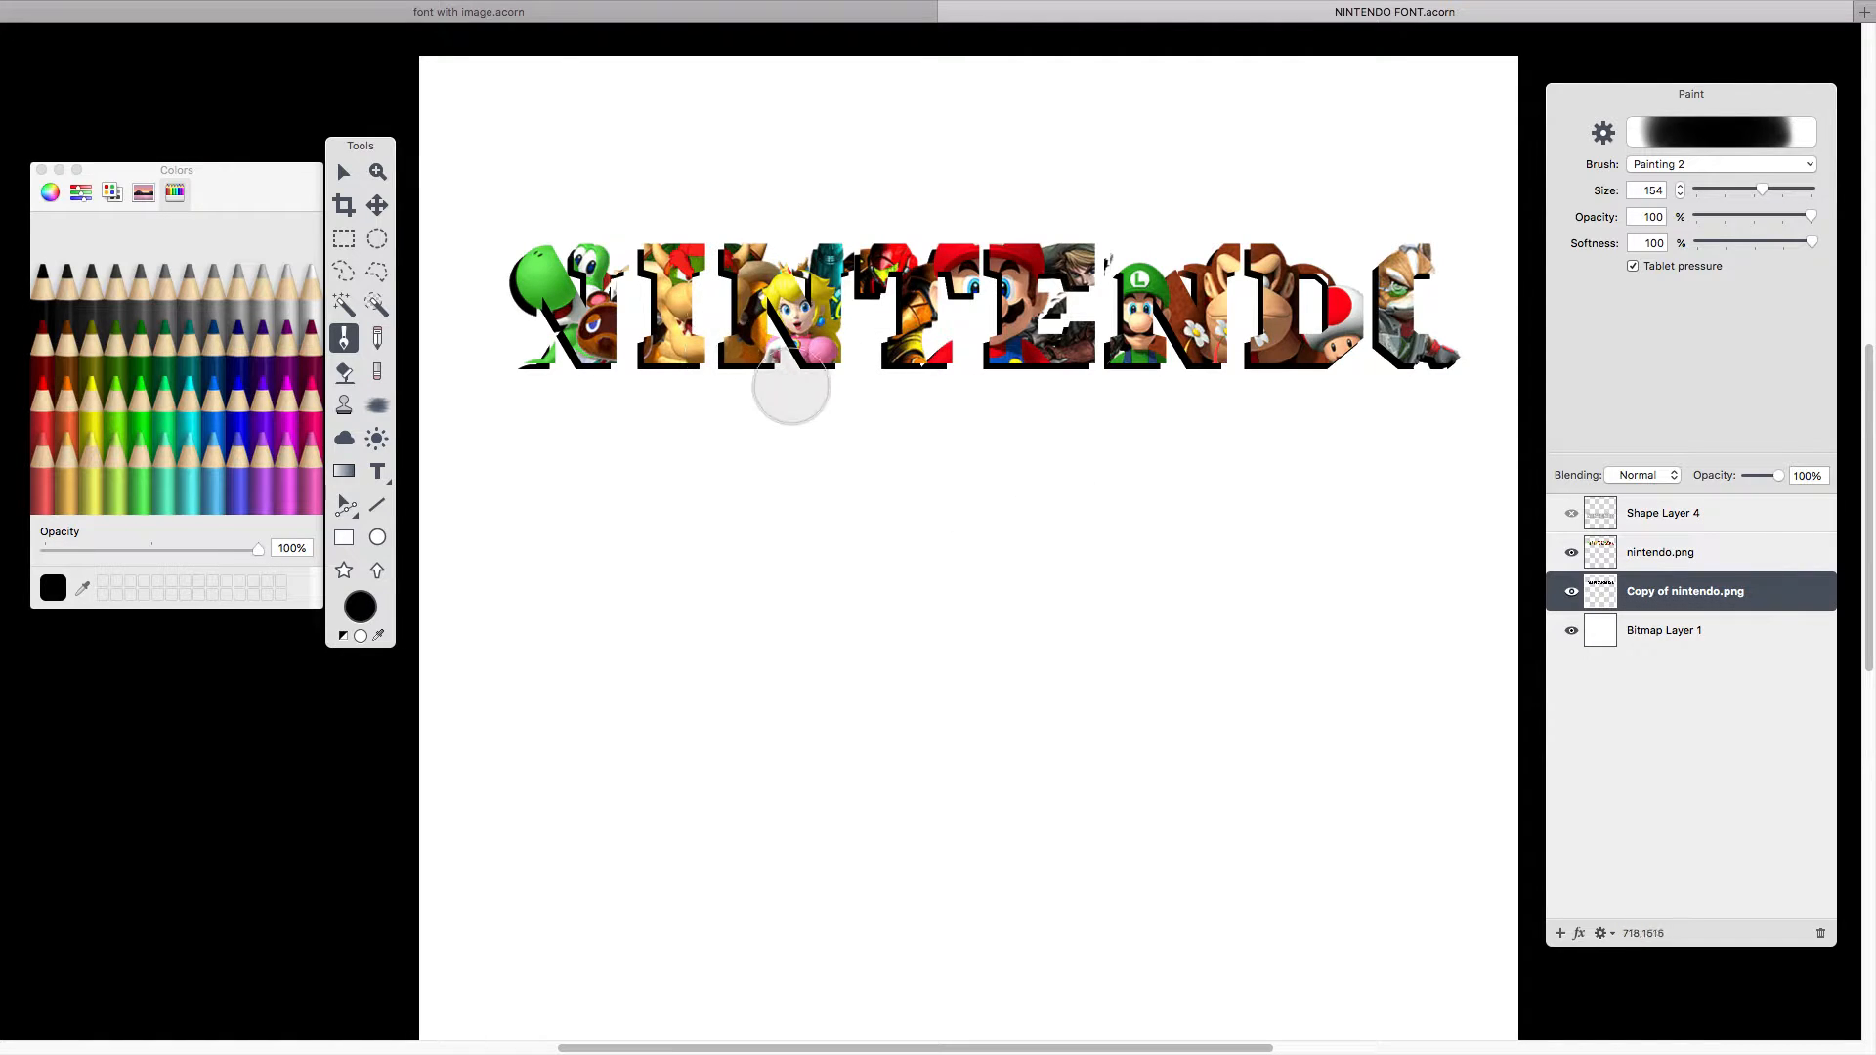
Shift the black copy slightly up and to the right so it forms a thinner shadow behind the character lettering.
left_click(344, 172)
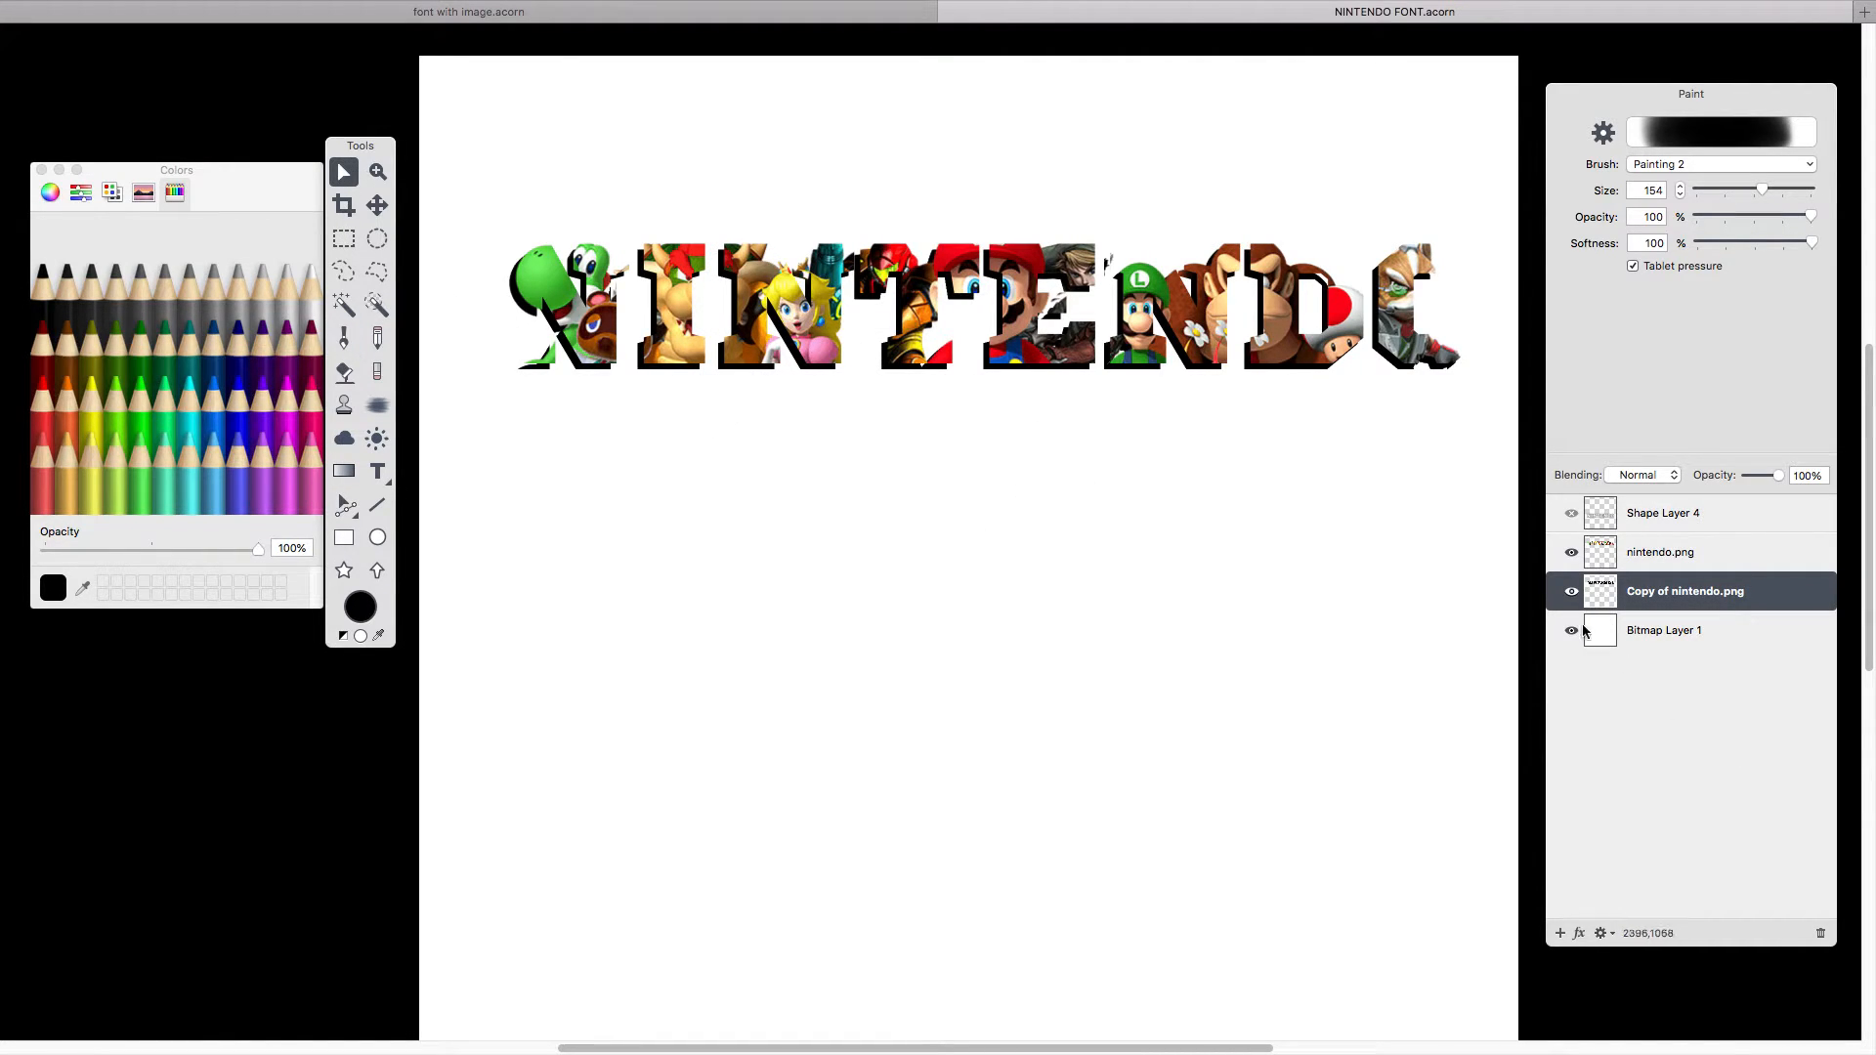
left_click(1572, 593)
left_click_drag(526, 312, 532, 308)
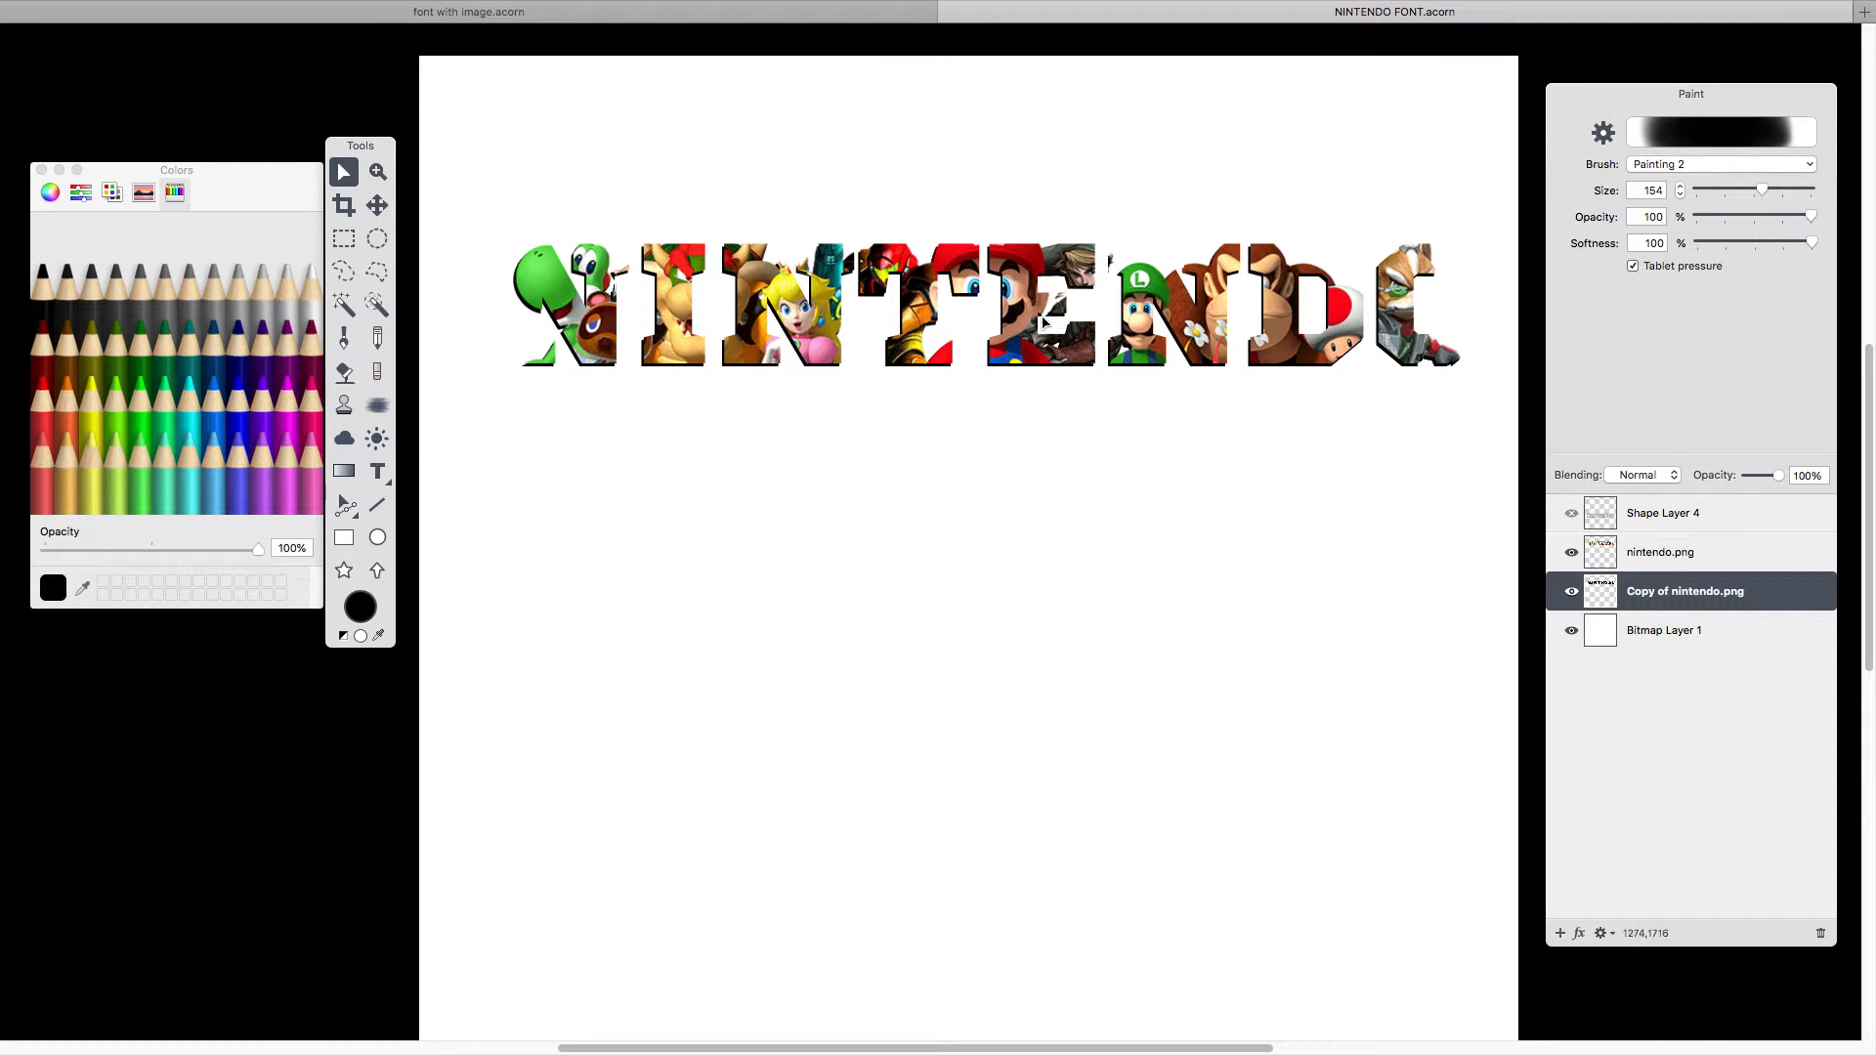
With nintendo.png temporarily hidden, select the copy's lettering and paint its remaining colored patches black.
left_click(1571, 553)
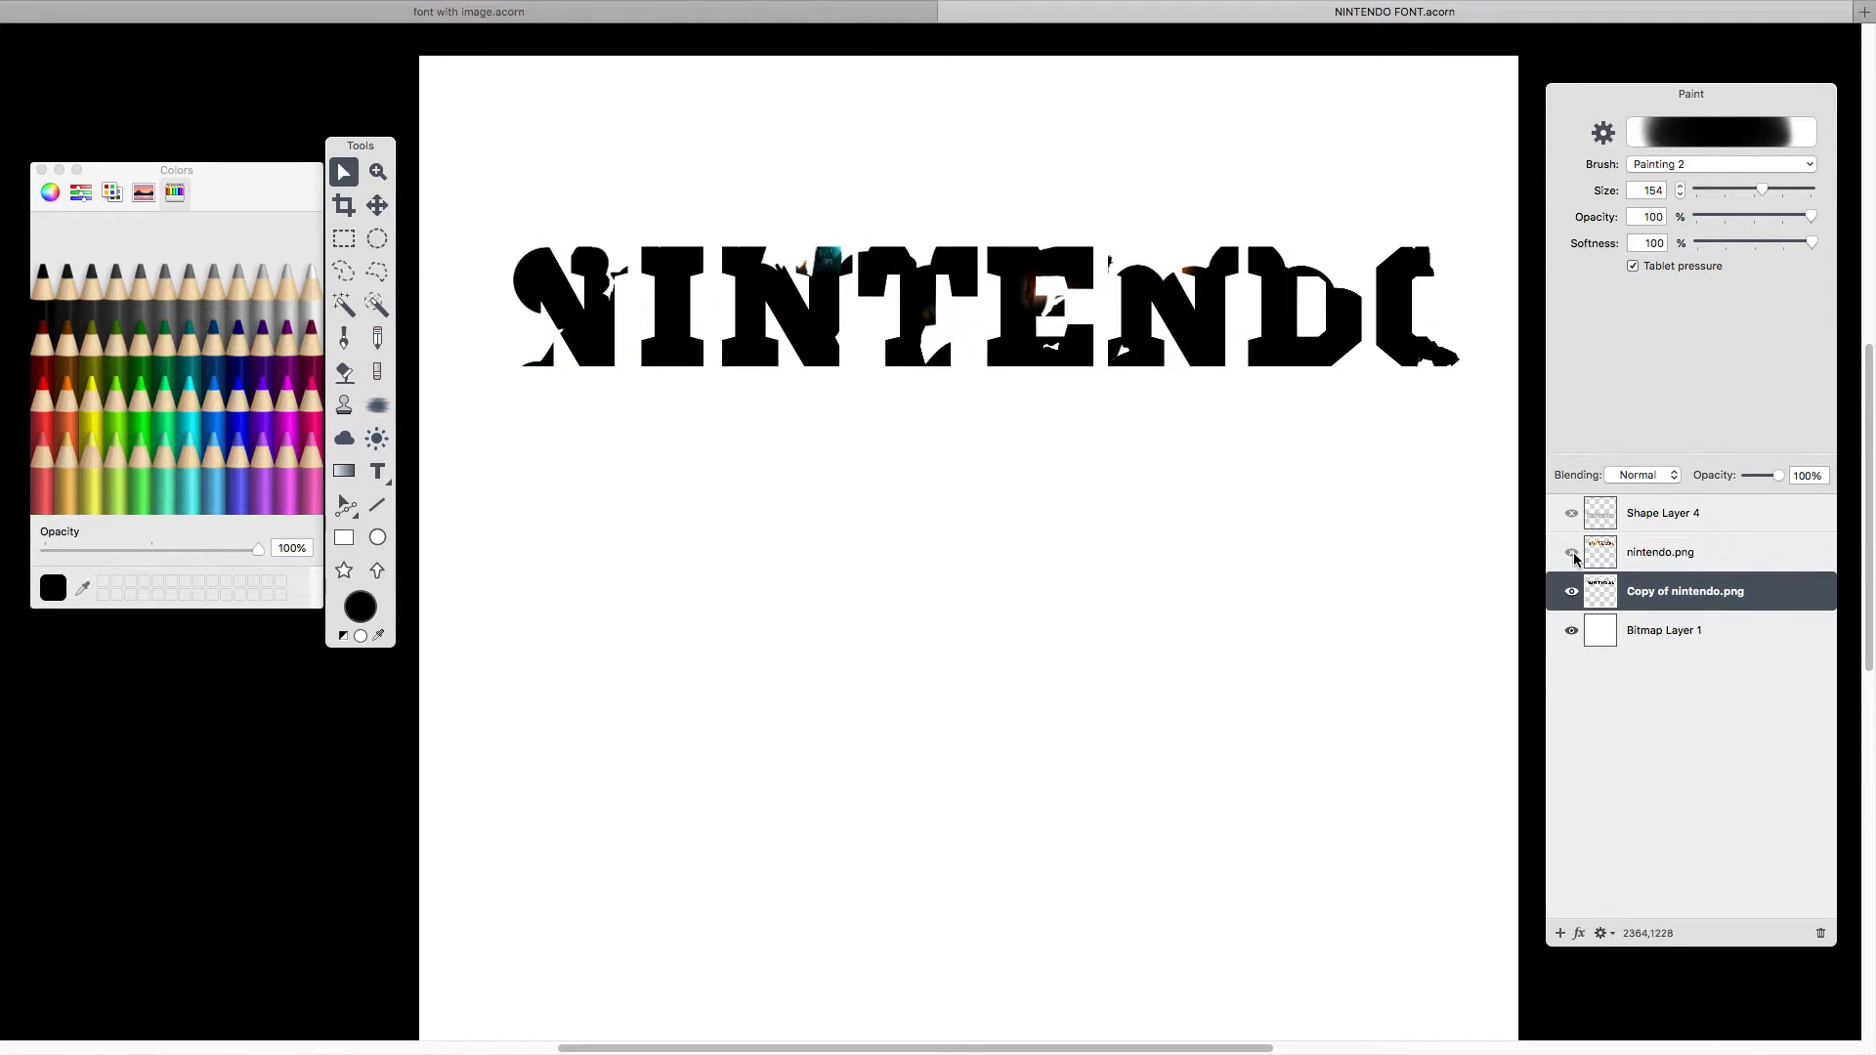
left_click(1602, 592, "super")
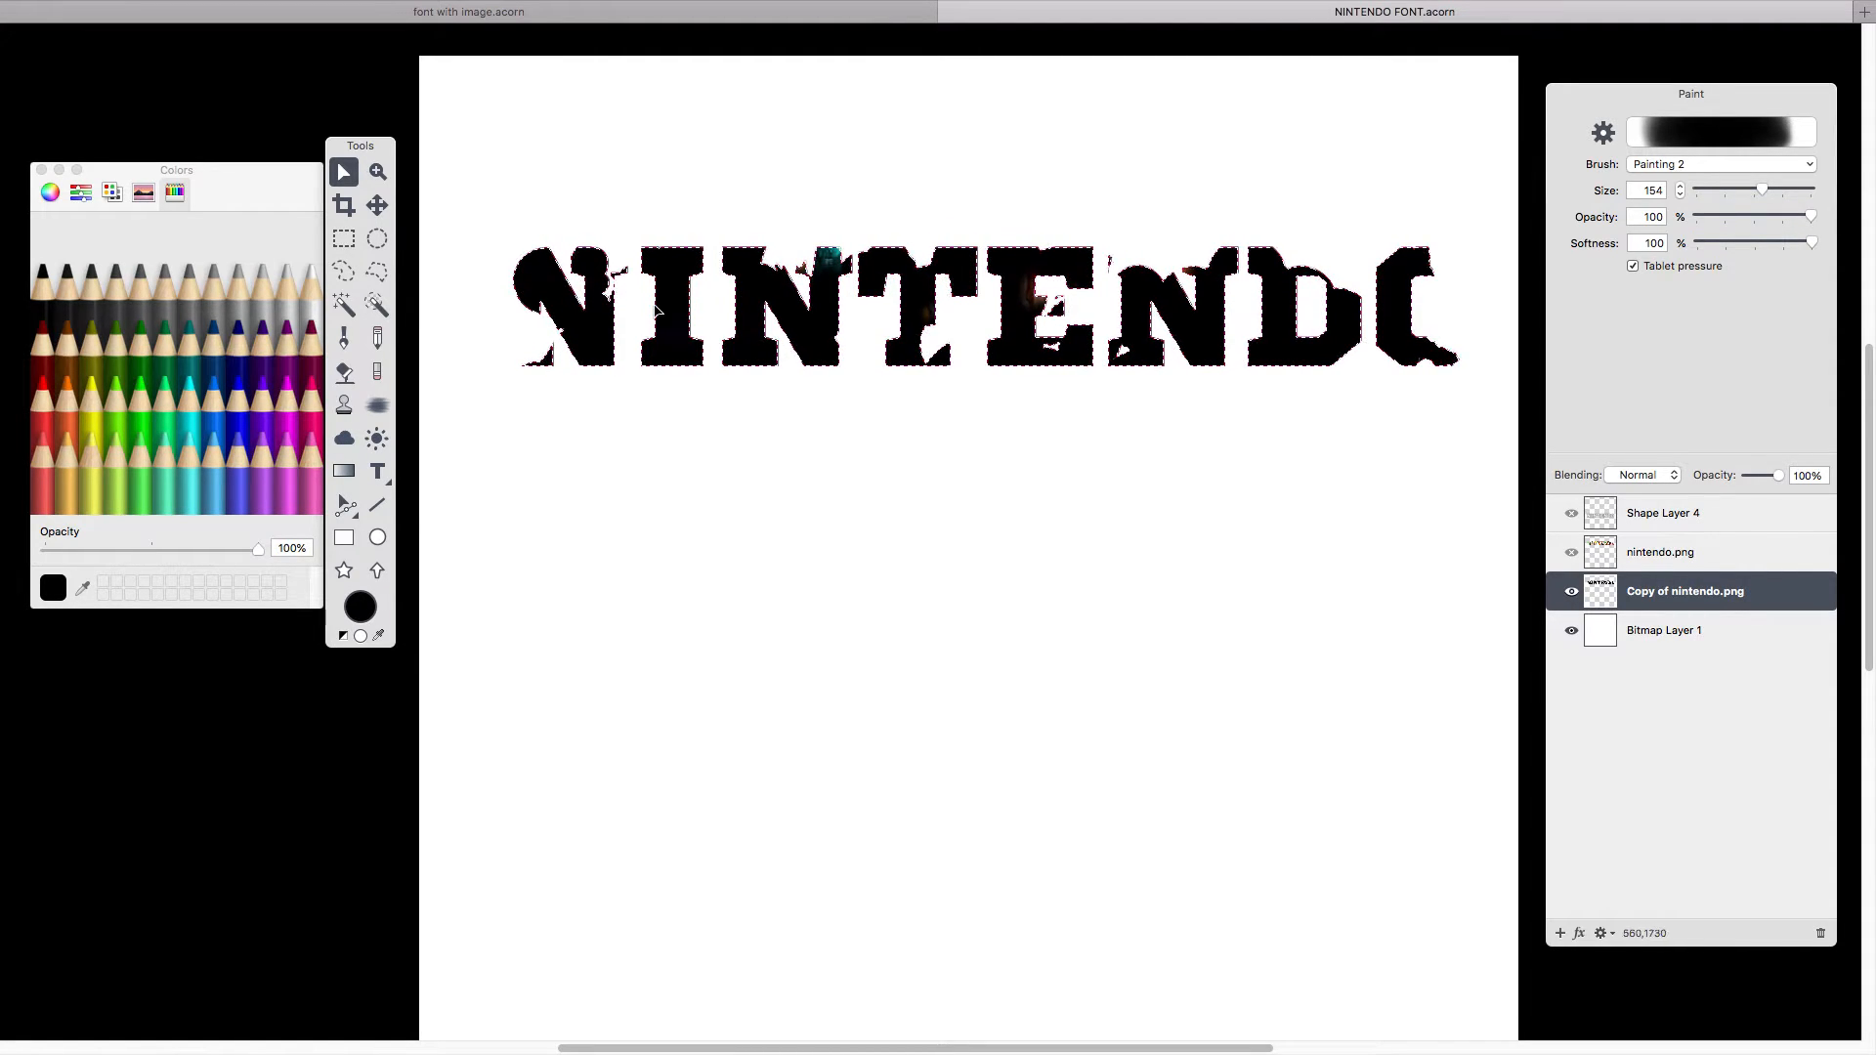
left_click(344, 339)
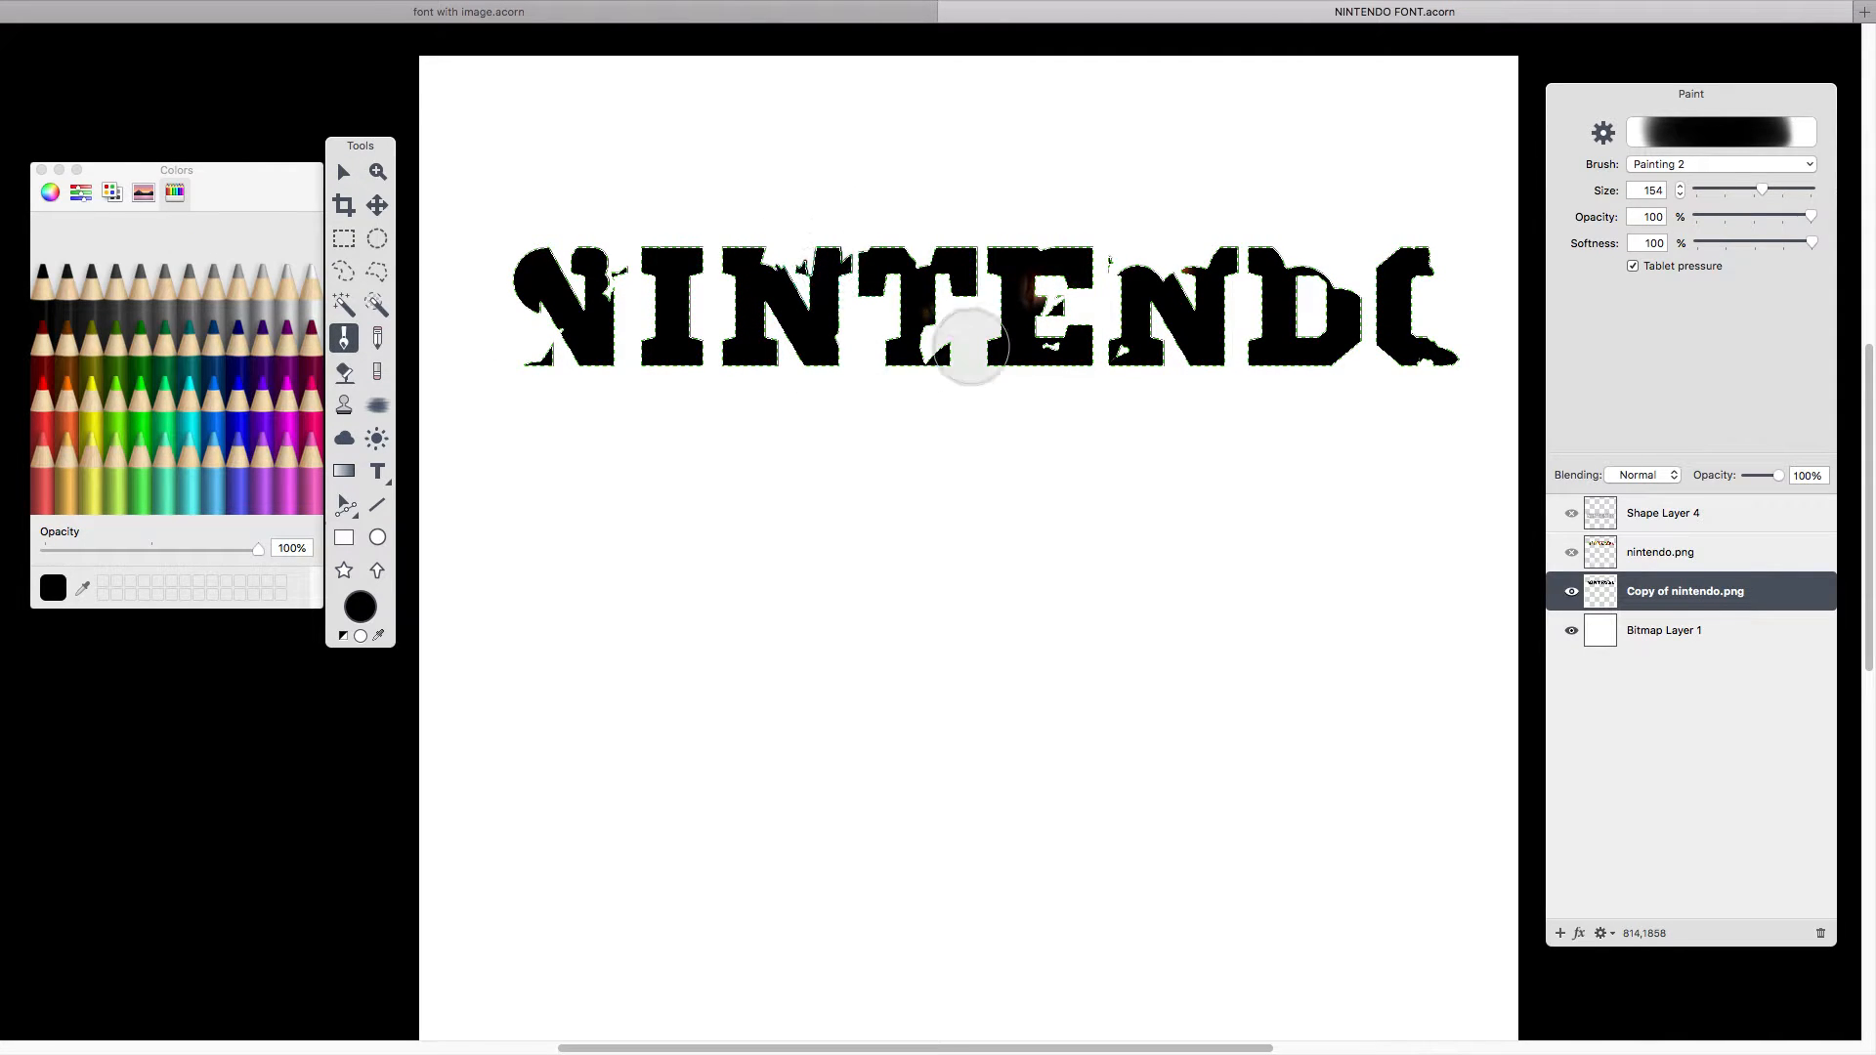
mouse_move(1033, 246)
left_mouse_down()
mouse_move(1061, 272)
mouse_move(1041, 325)
mouse_move(1091, 381)
mouse_move(1184, 275)
mouse_move(1252, 267)
mouse_move(1315, 324)
mouse_move(1361, 309)
left_mouse_up()
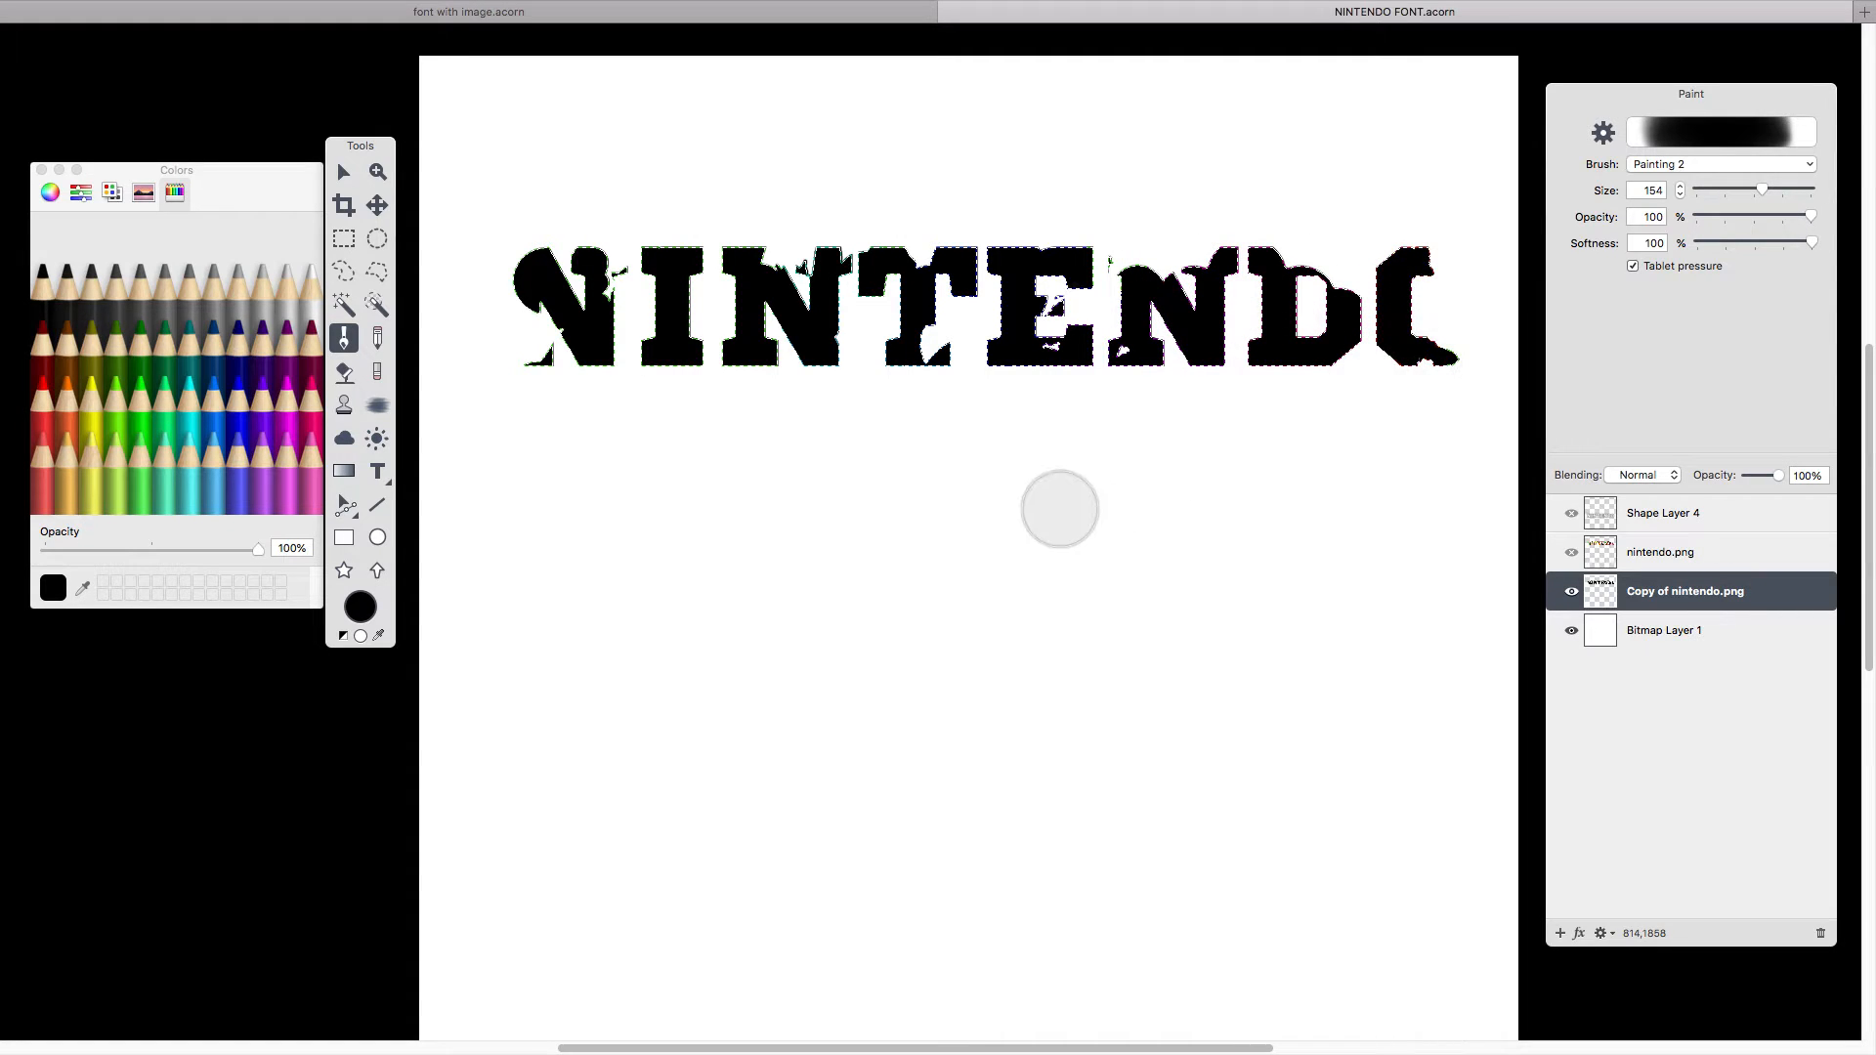
key("super+d")
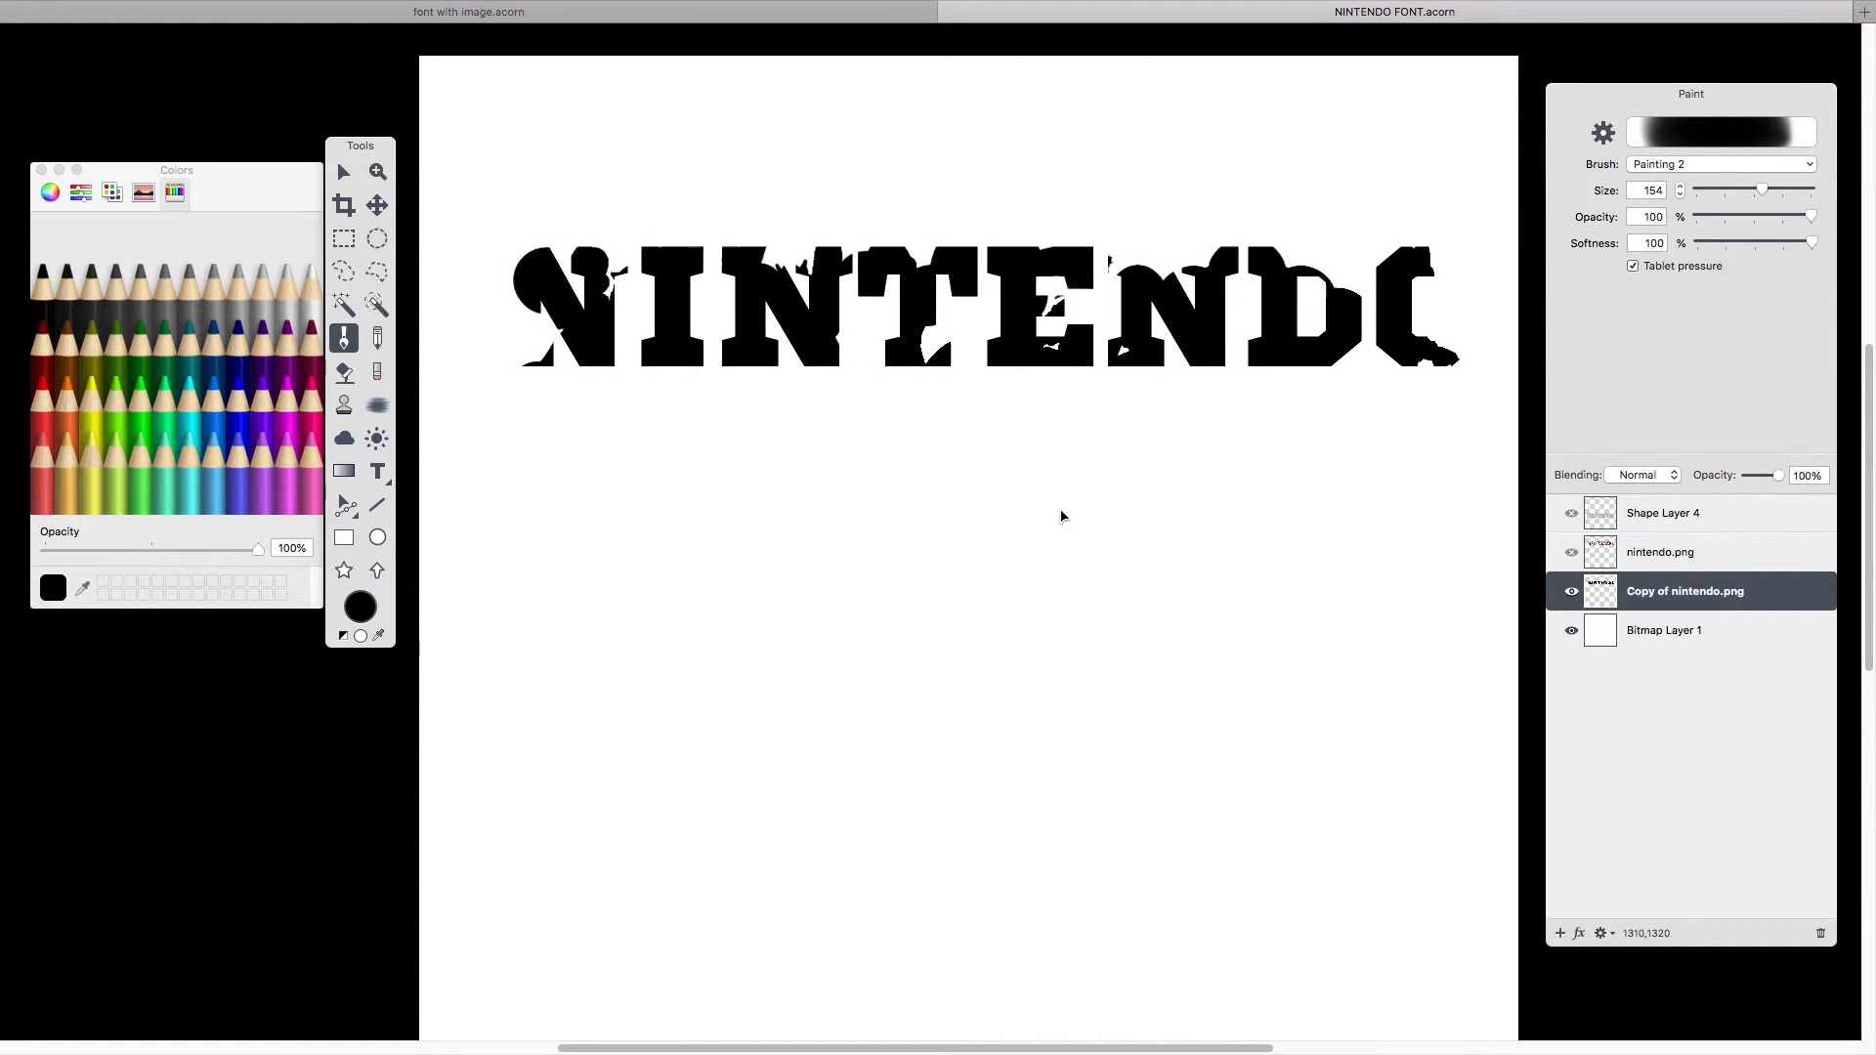
left_click(1570, 553)
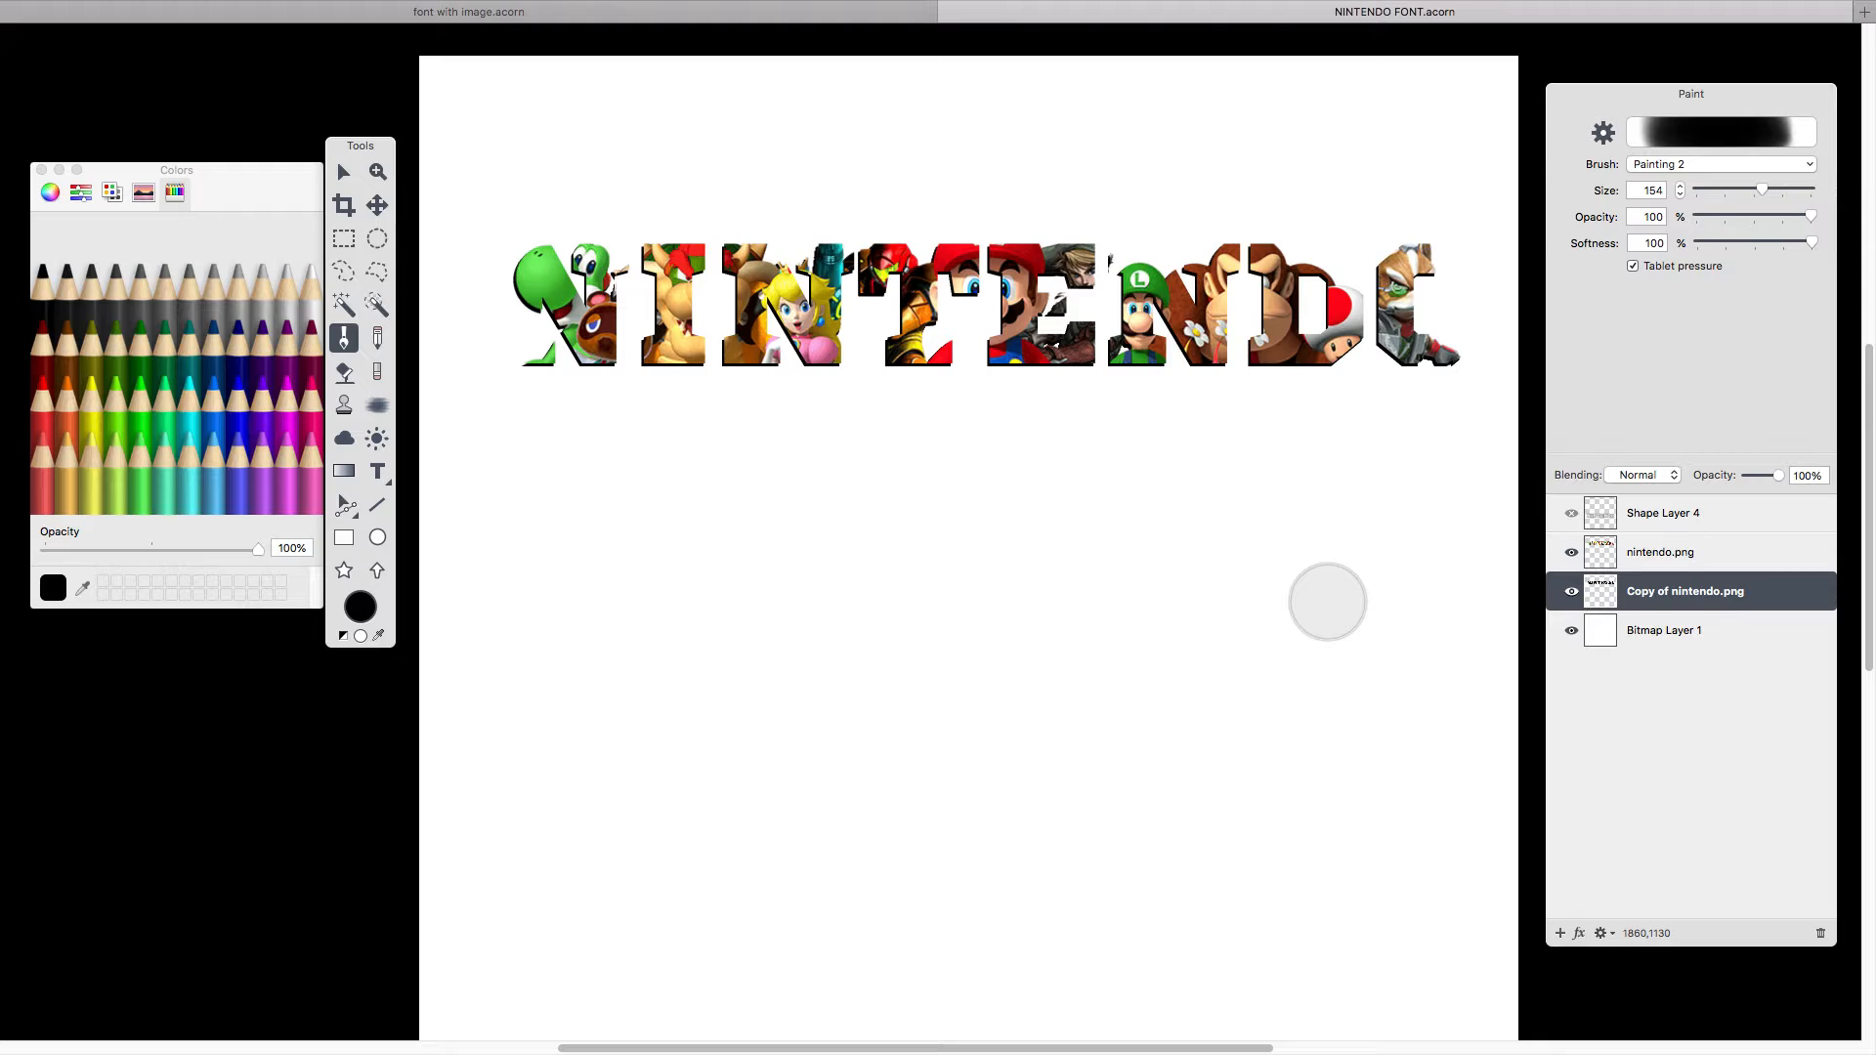
Show Shape Layer 4 and move its outlined NINTENDO text up toward the character lettering.
key("super+minus")
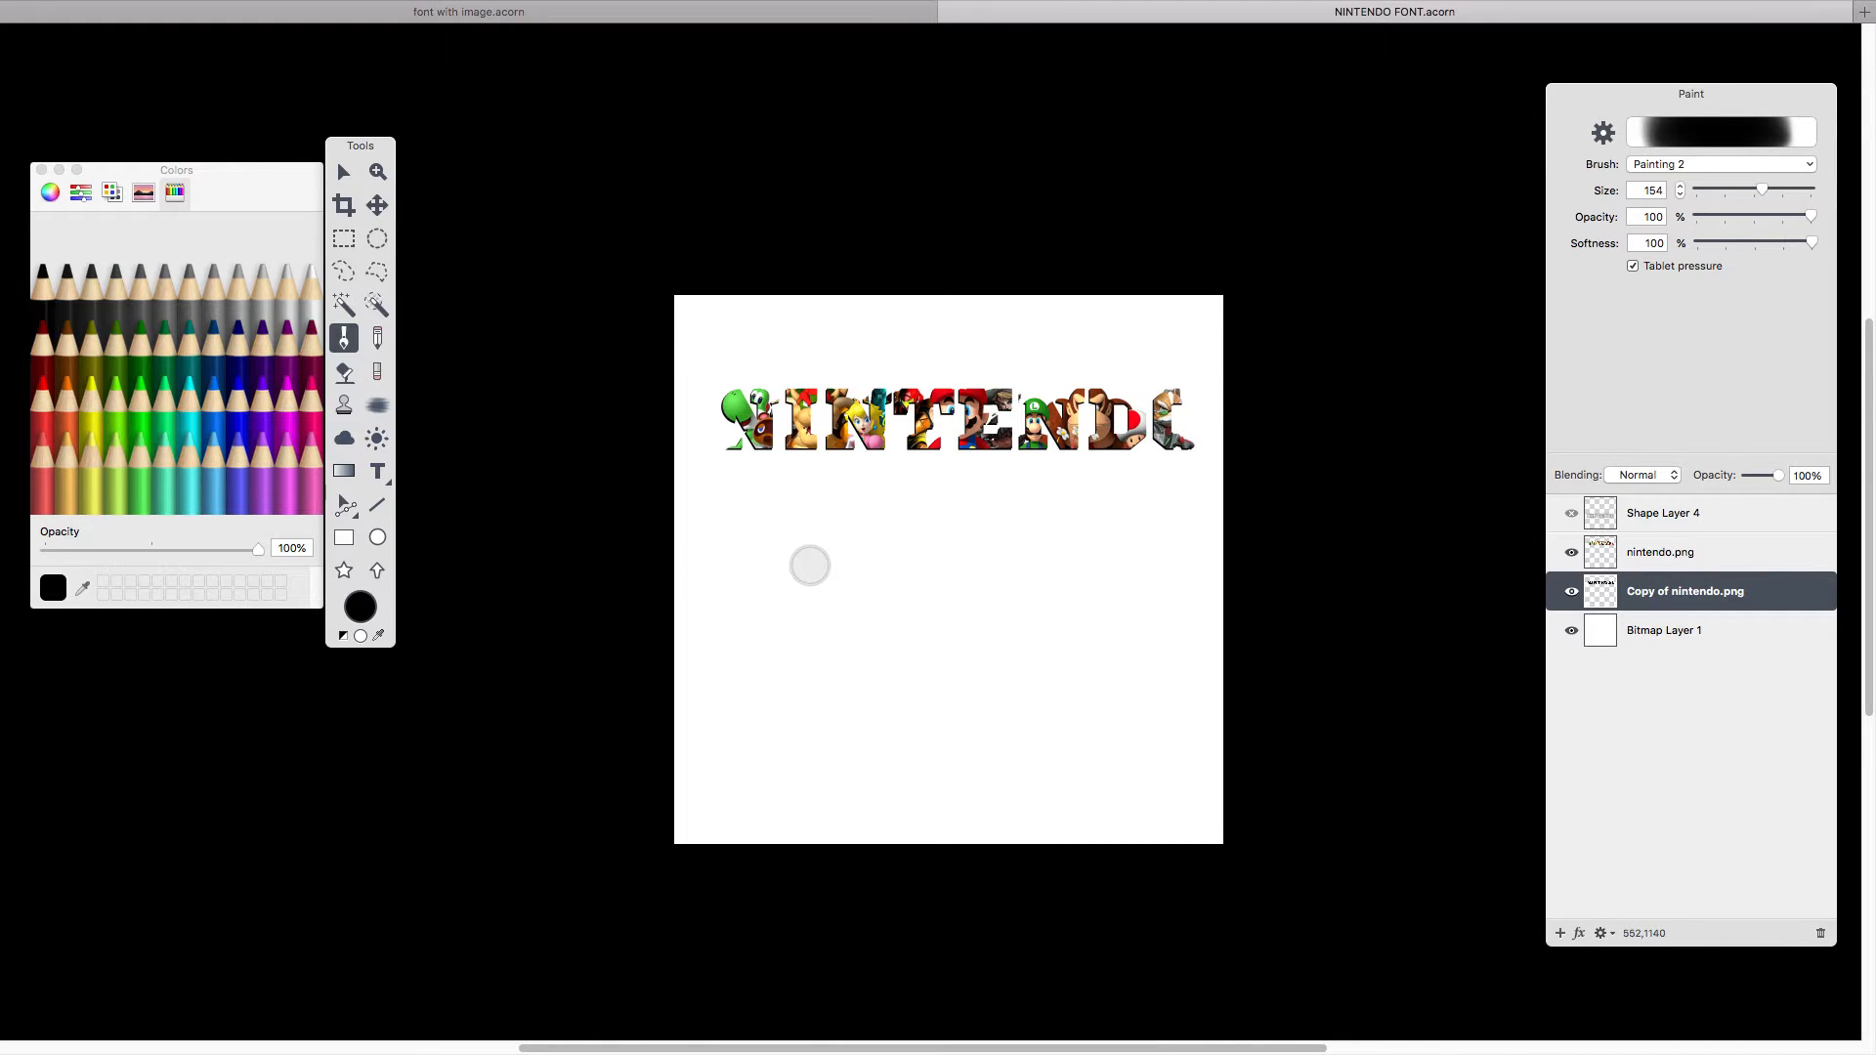
key("super+equal")
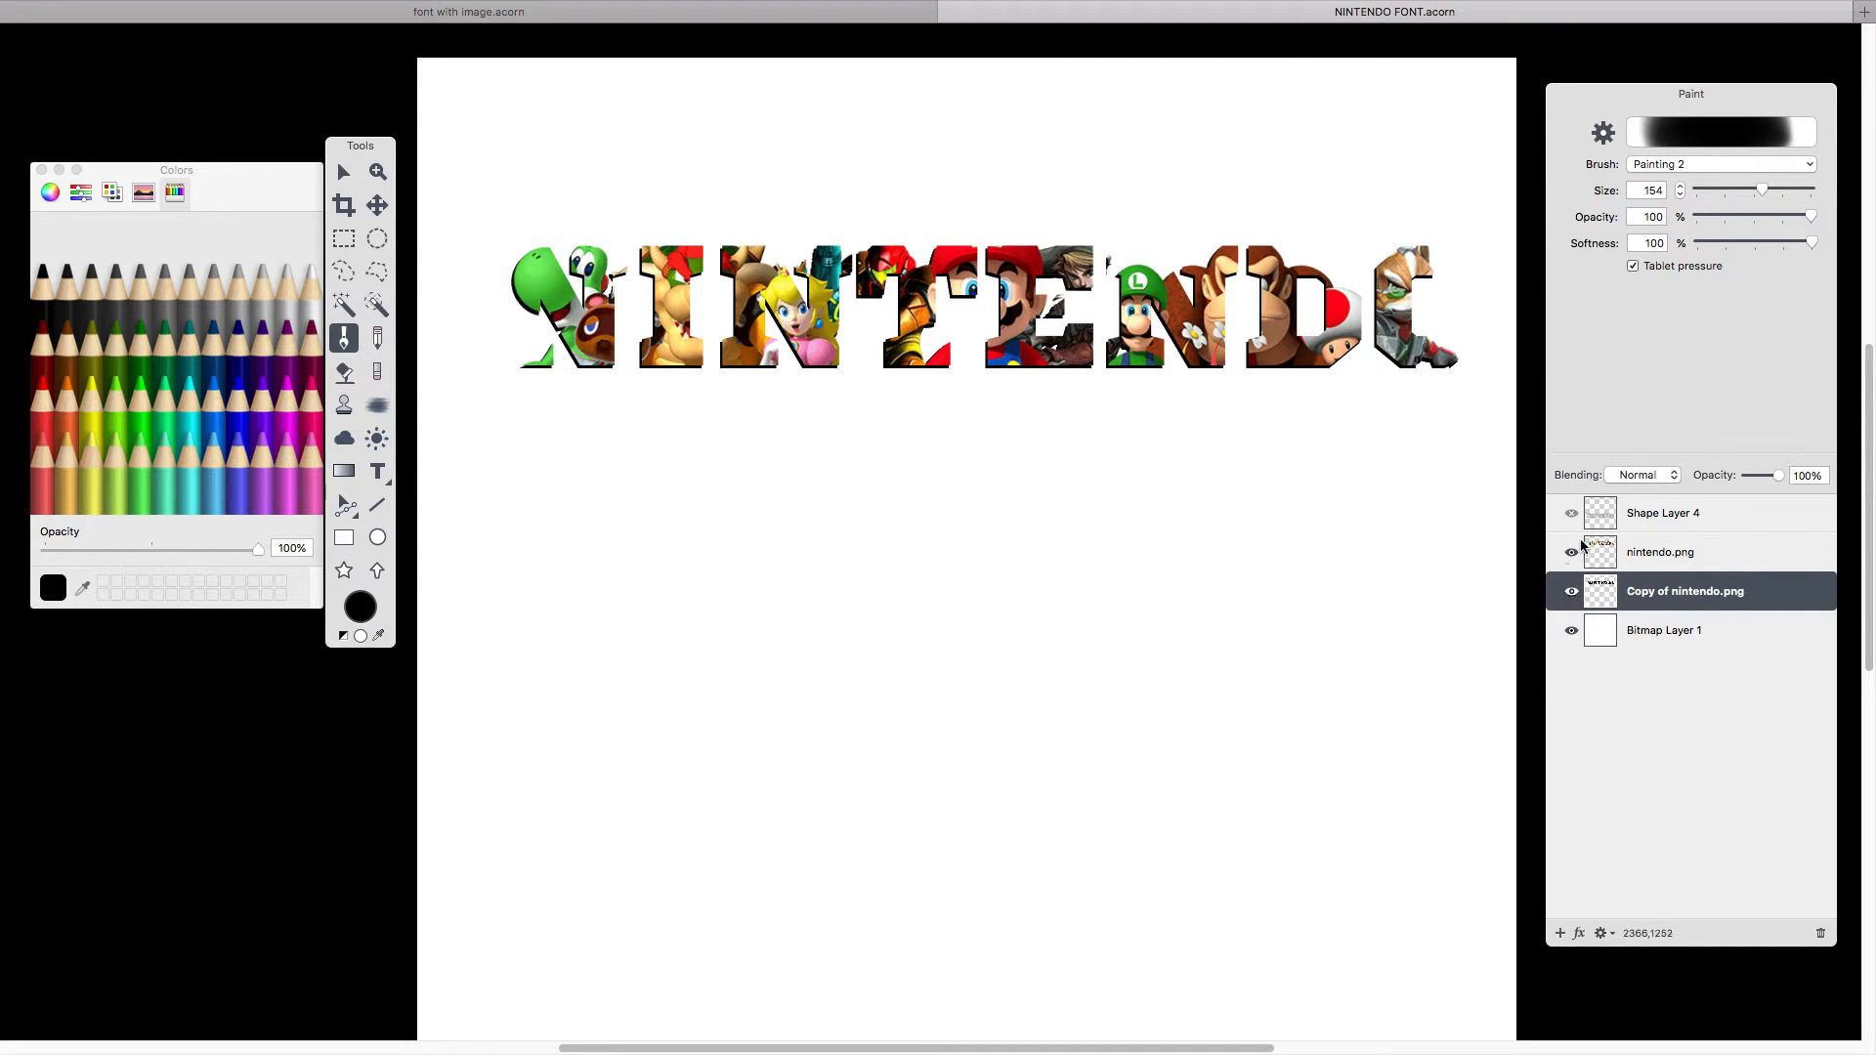
left_click(1571, 514)
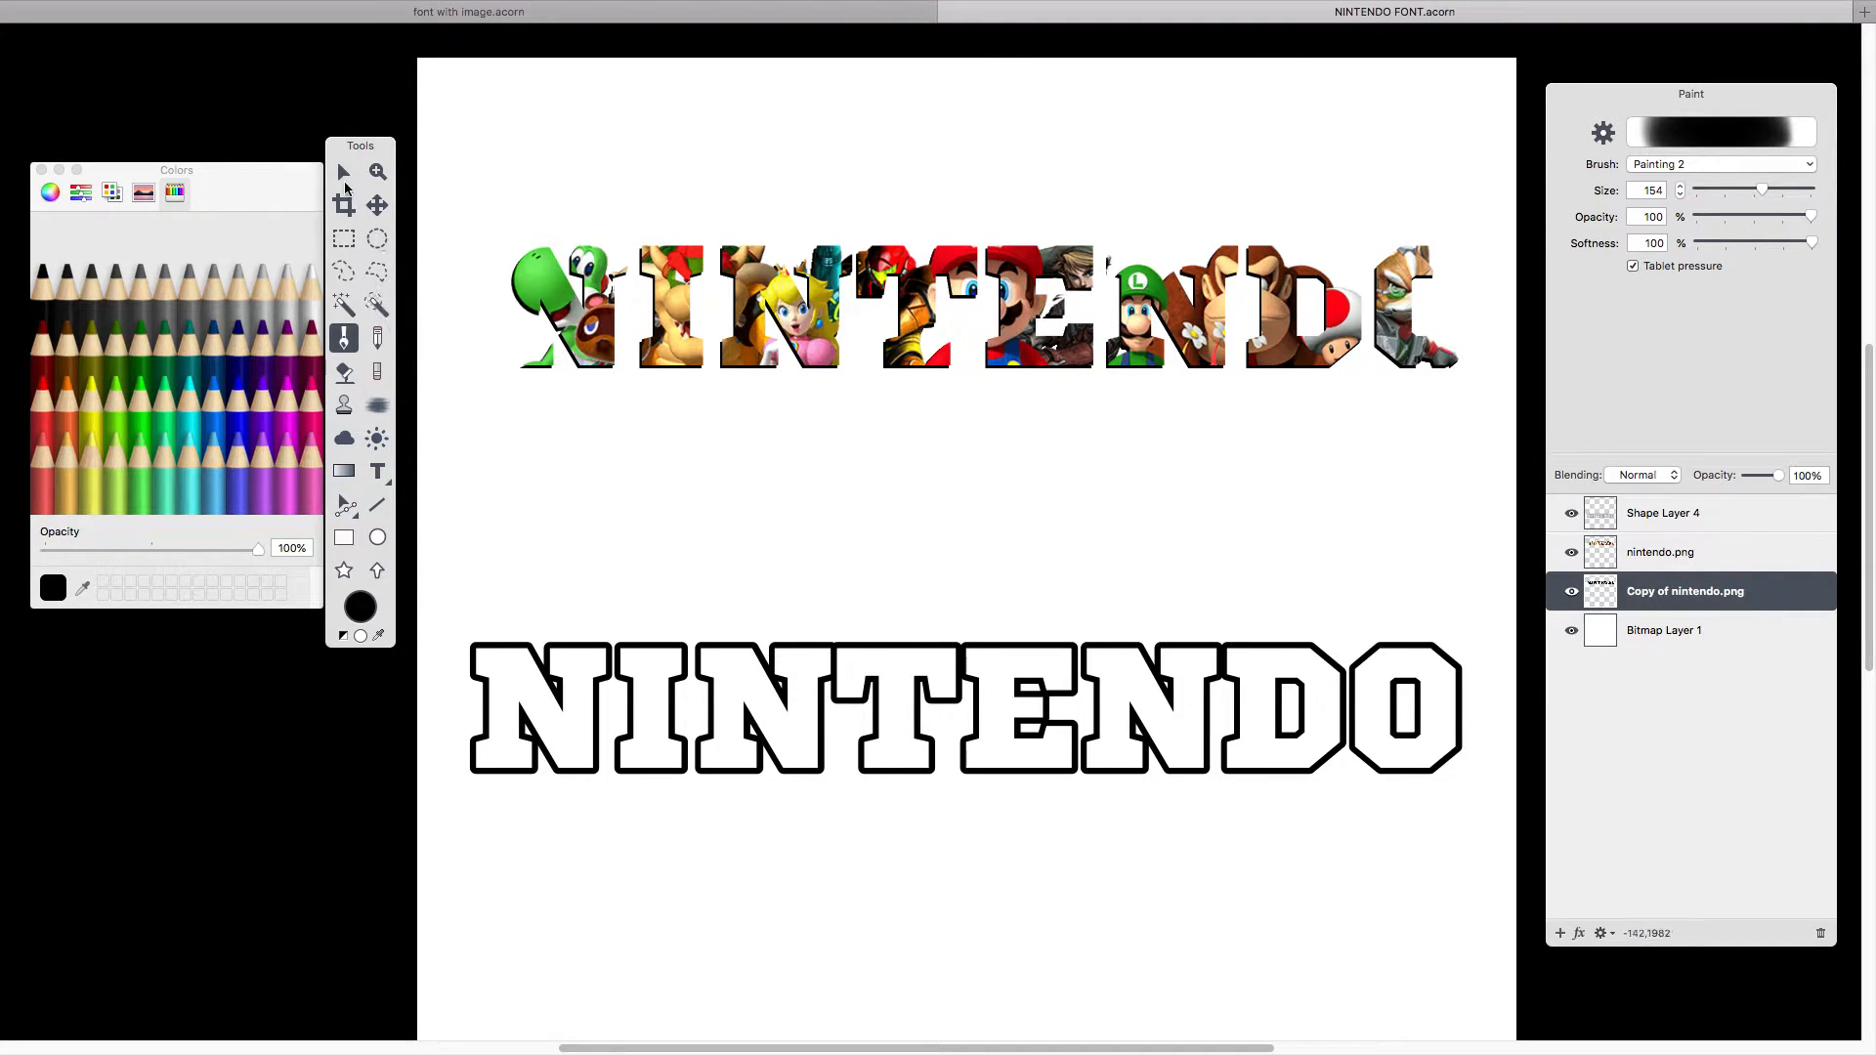
key("v")
left_click(739, 663)
key("shift+Up")
key("shift+Up")
key("shift+Up")
key("shift+Up")
key("shift+Up")
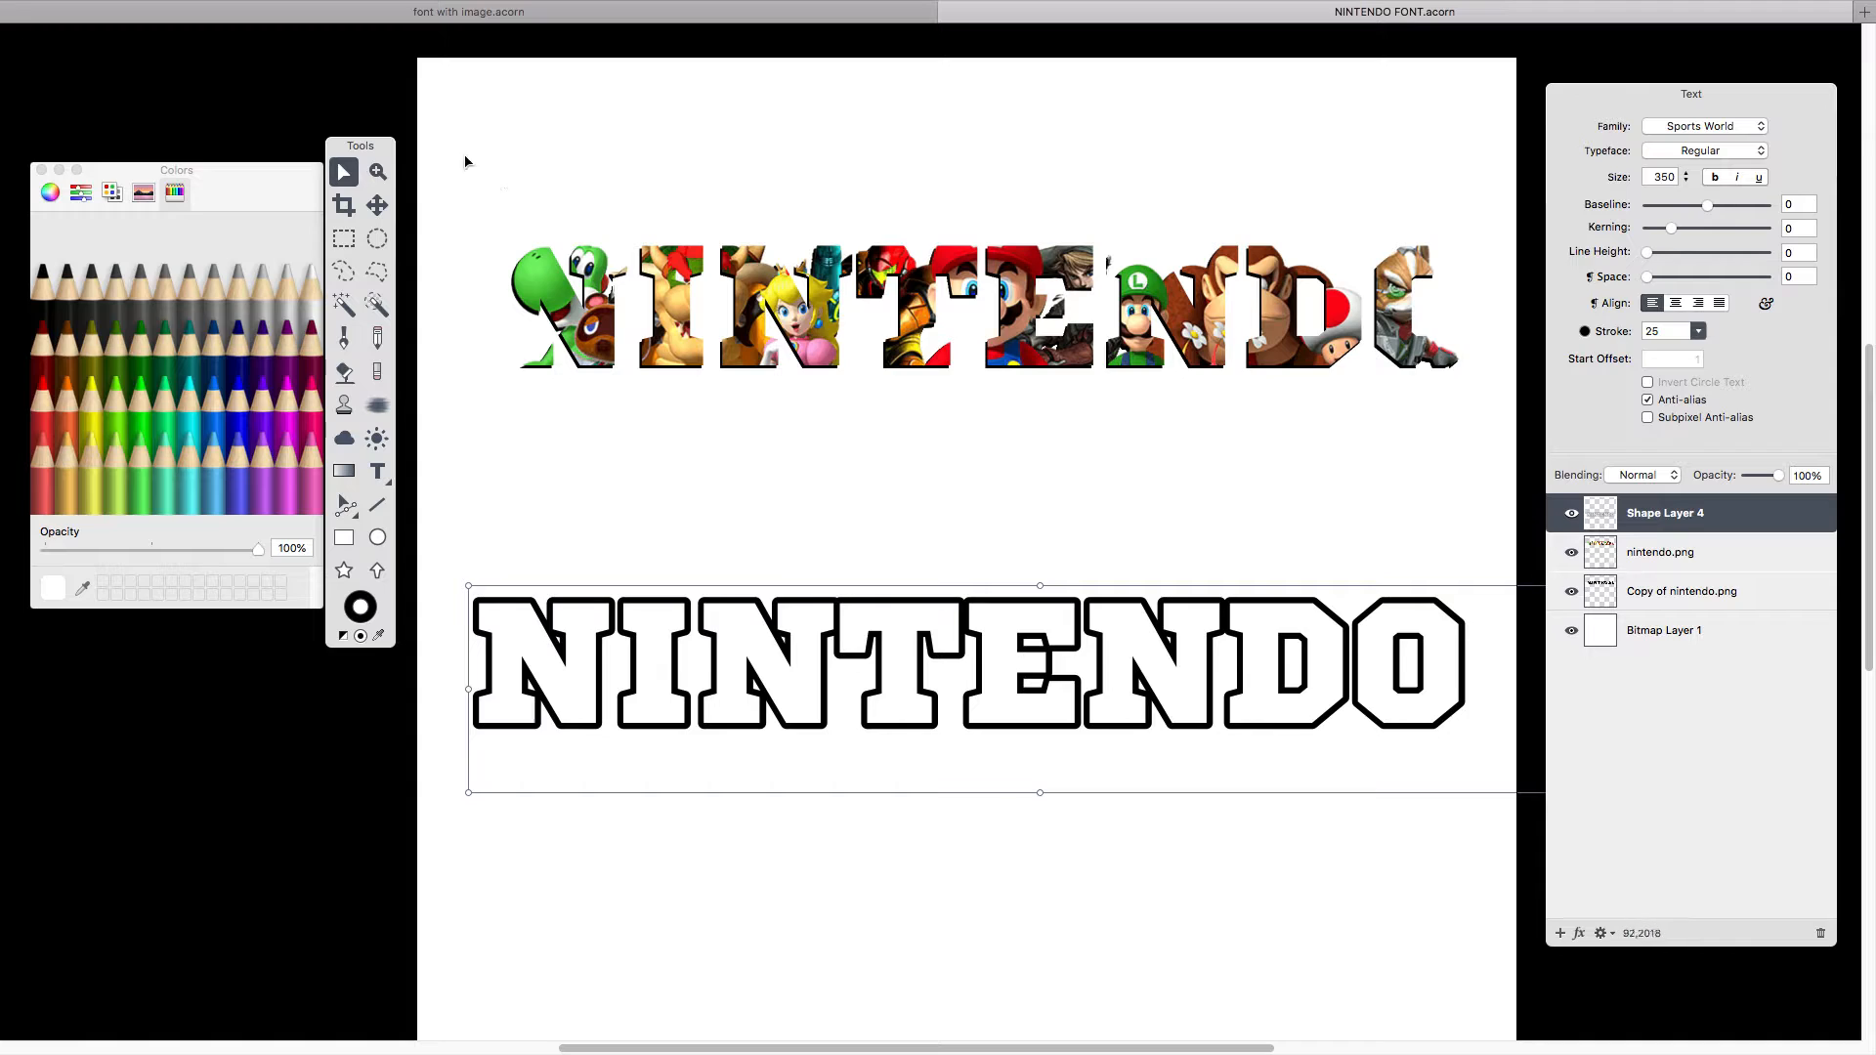
mouse_move(415, 5)
left_click(317, 13)
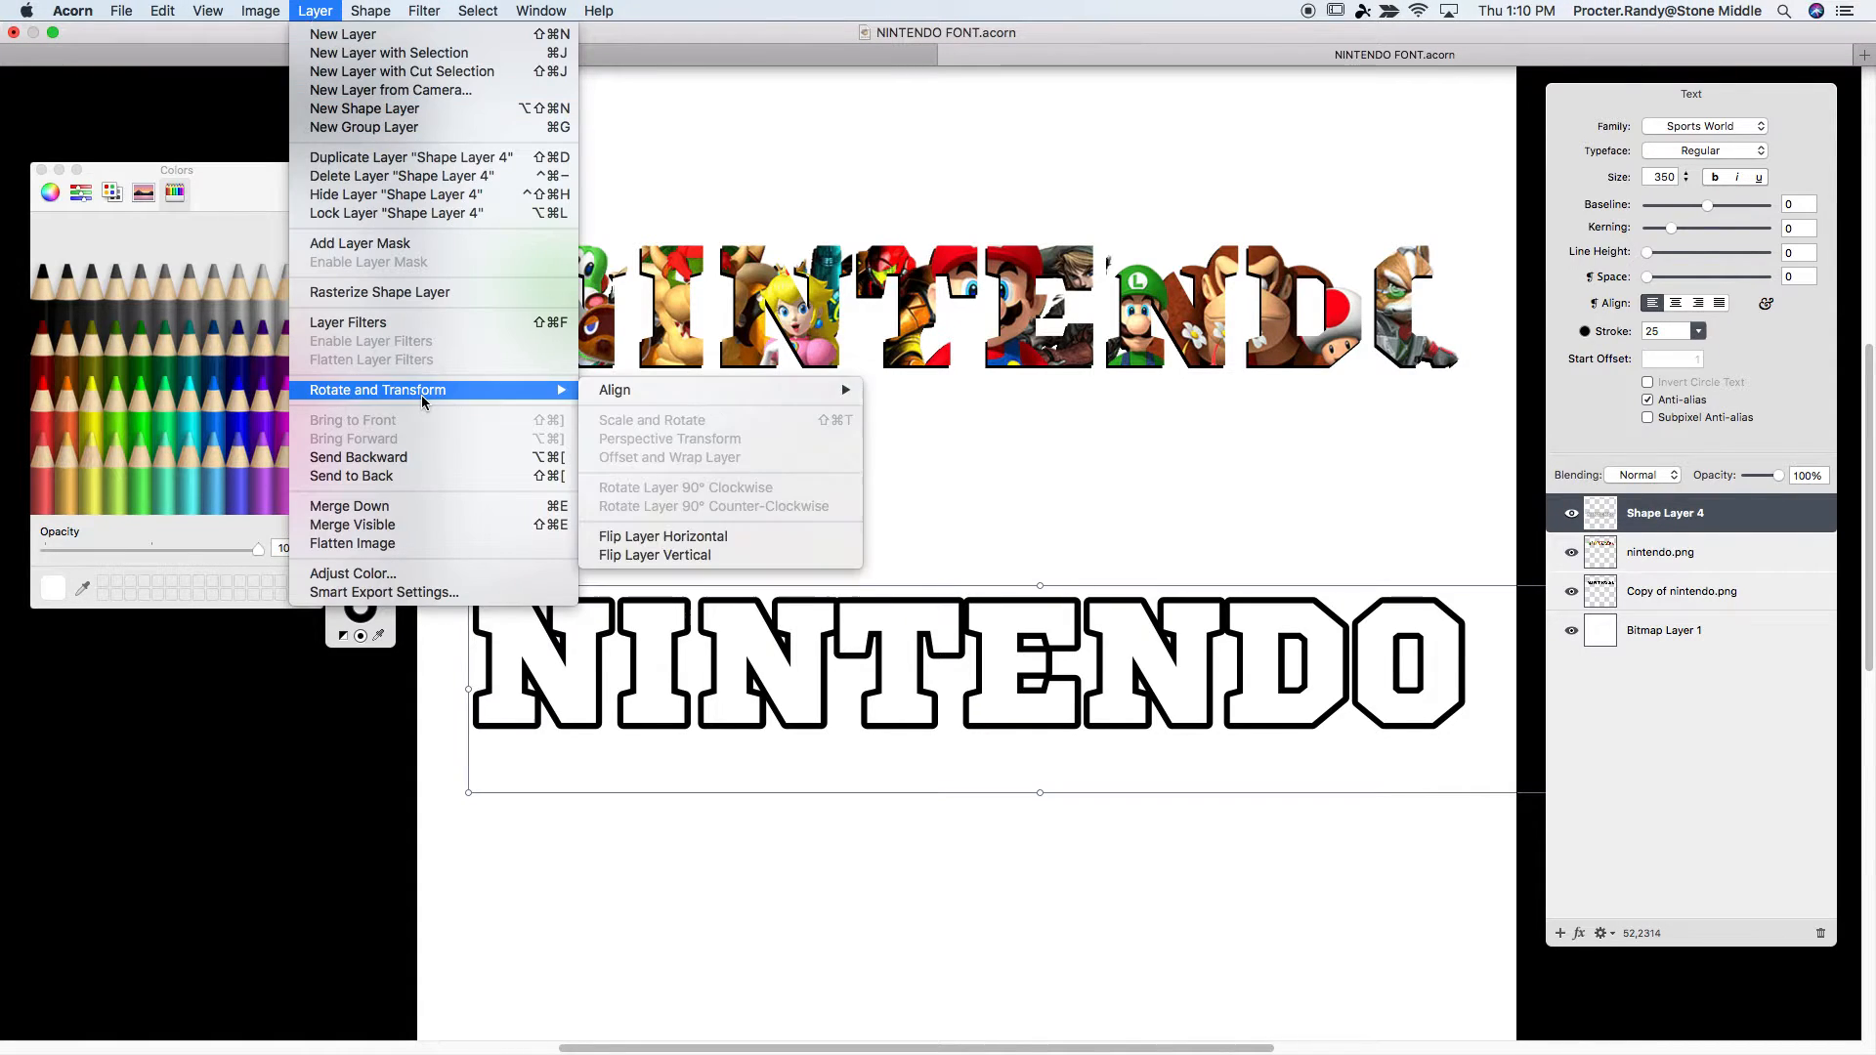
mouse_move(393, 396)
left_click(1045, 488)
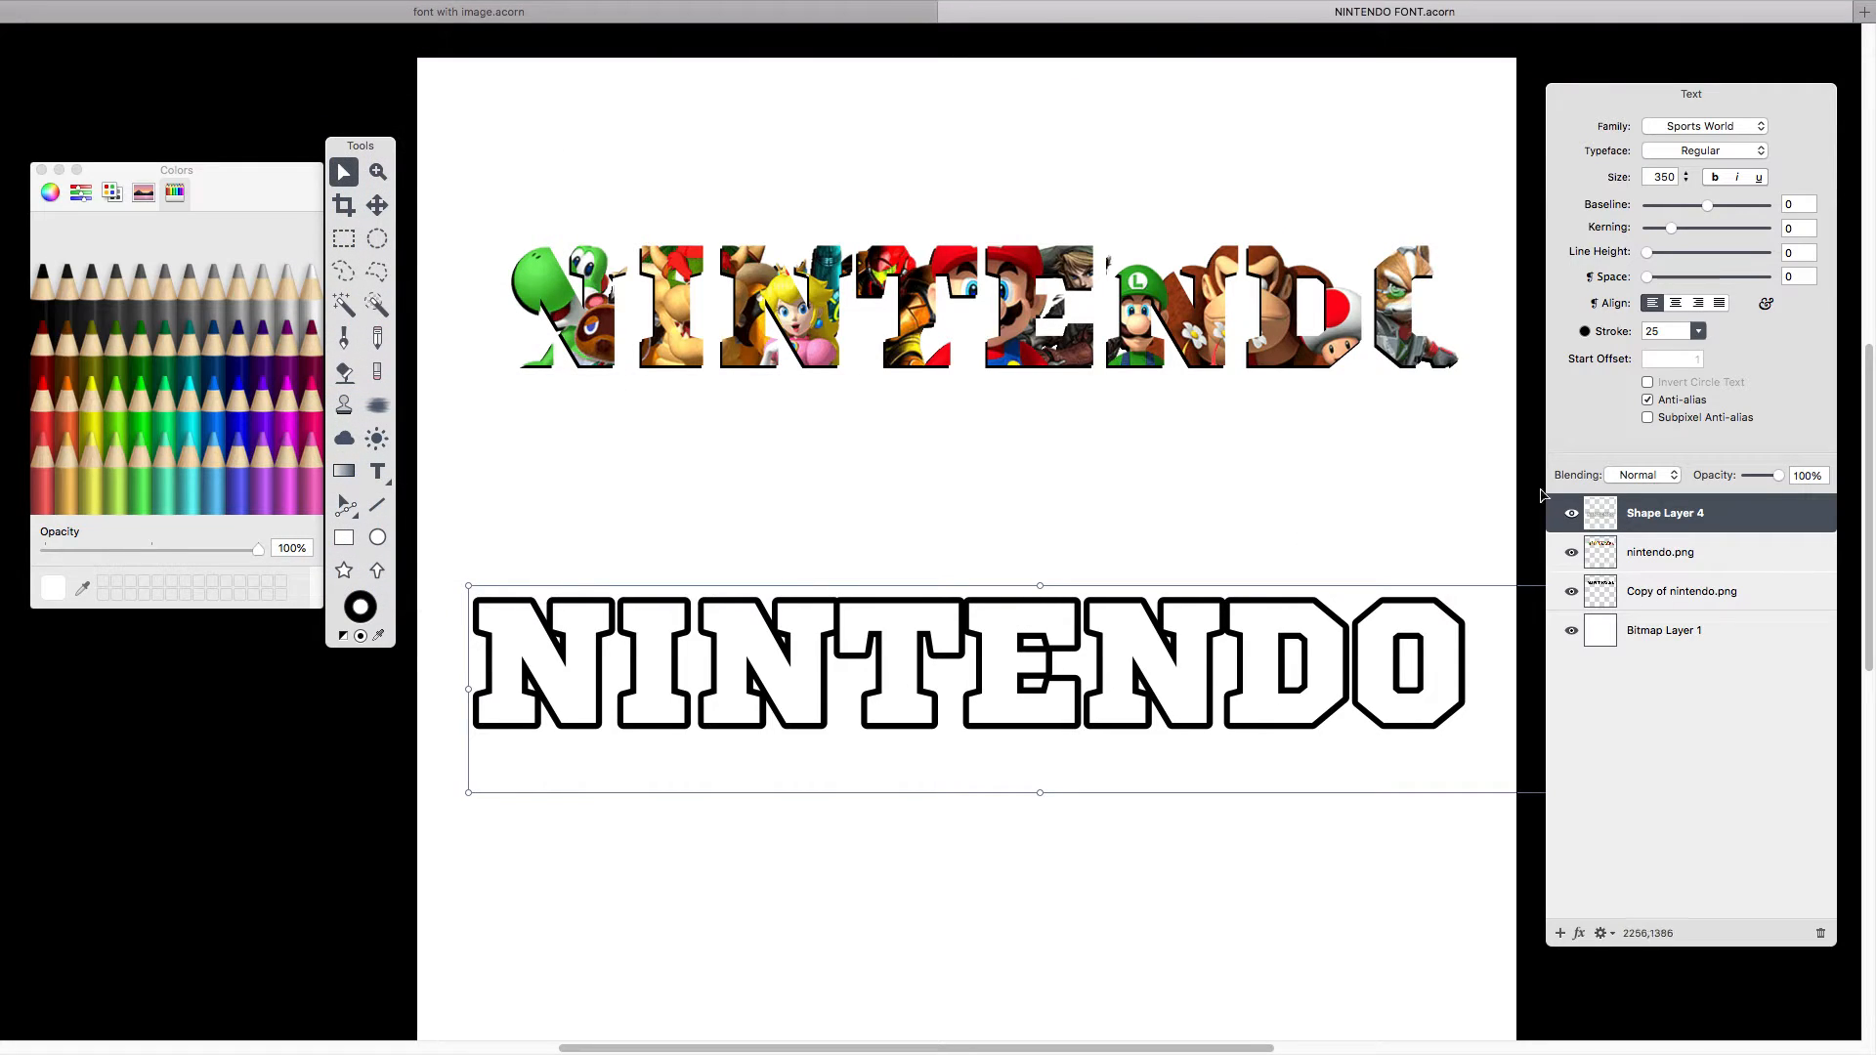
Rasterize Shape Layer 4 and reposition its outlined NINTENDO text slightly higher on the canvas.
left_click(1571, 514)
left_click(1571, 514)
left_click_drag(1172, 635, 1178, 633)
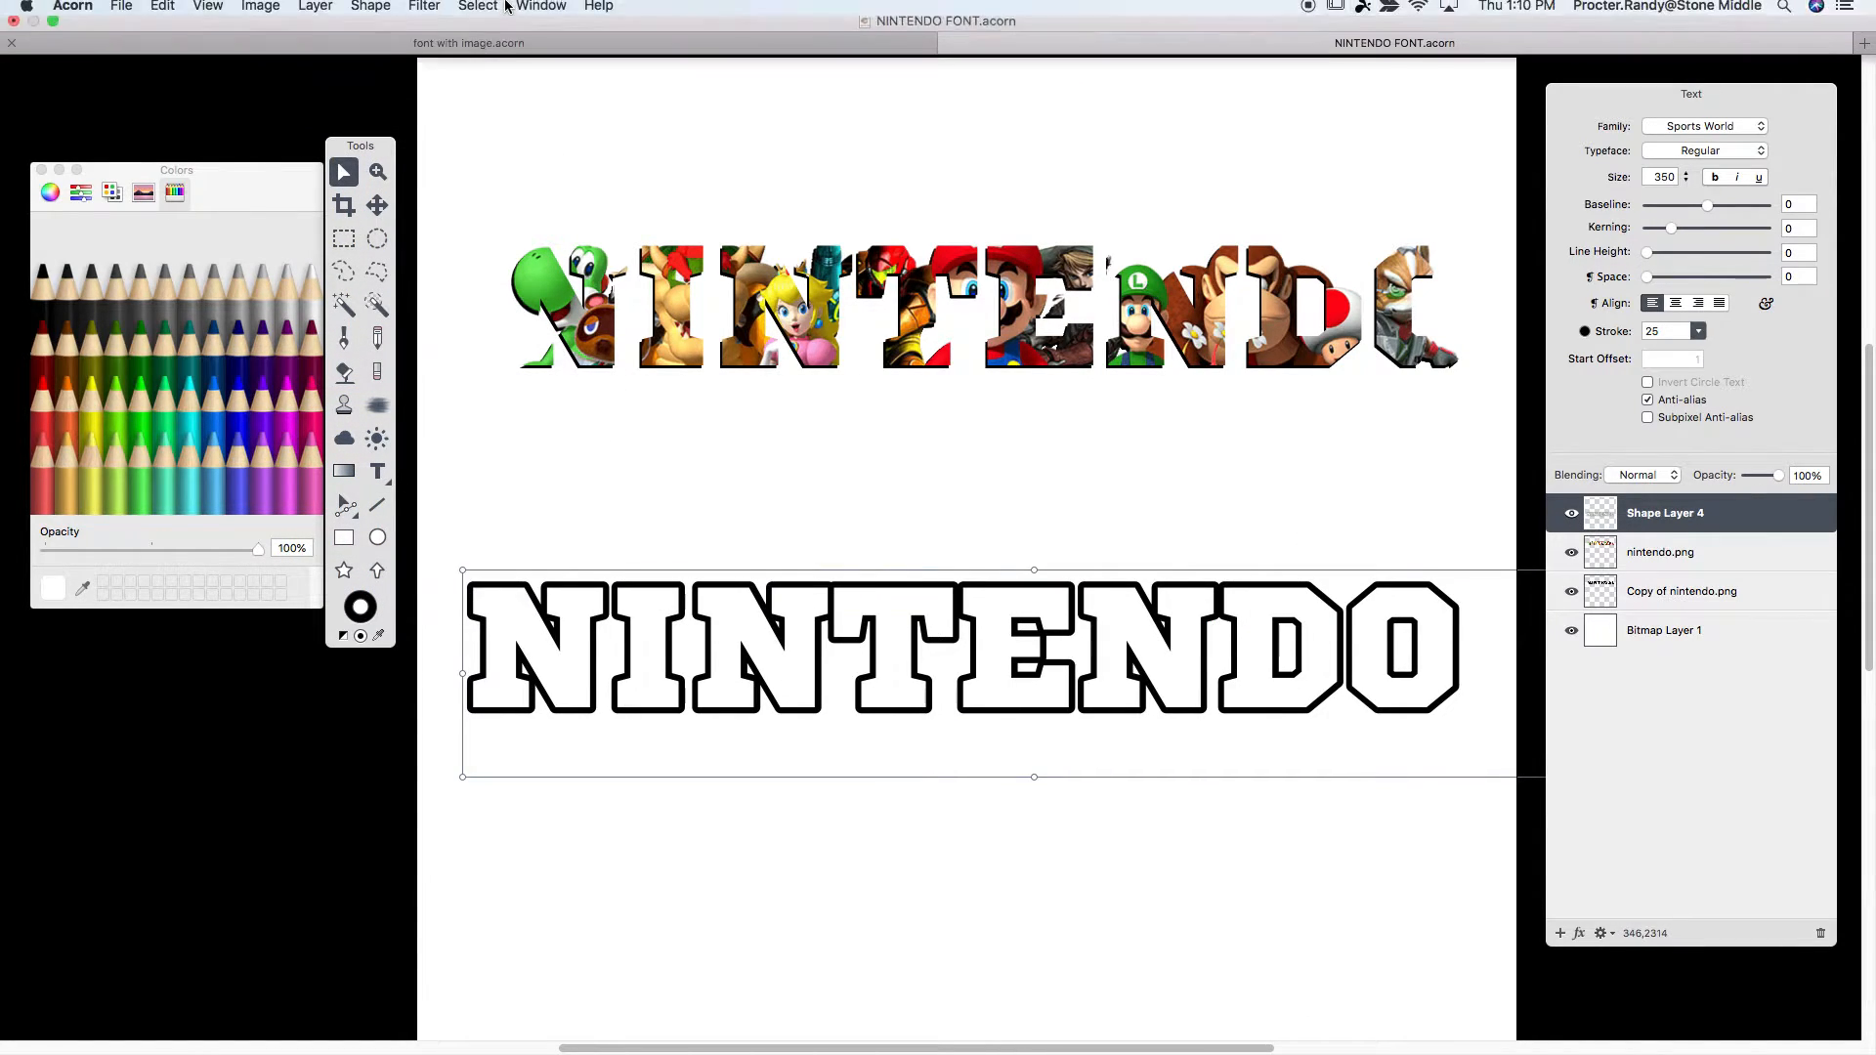
left_click(315, 11)
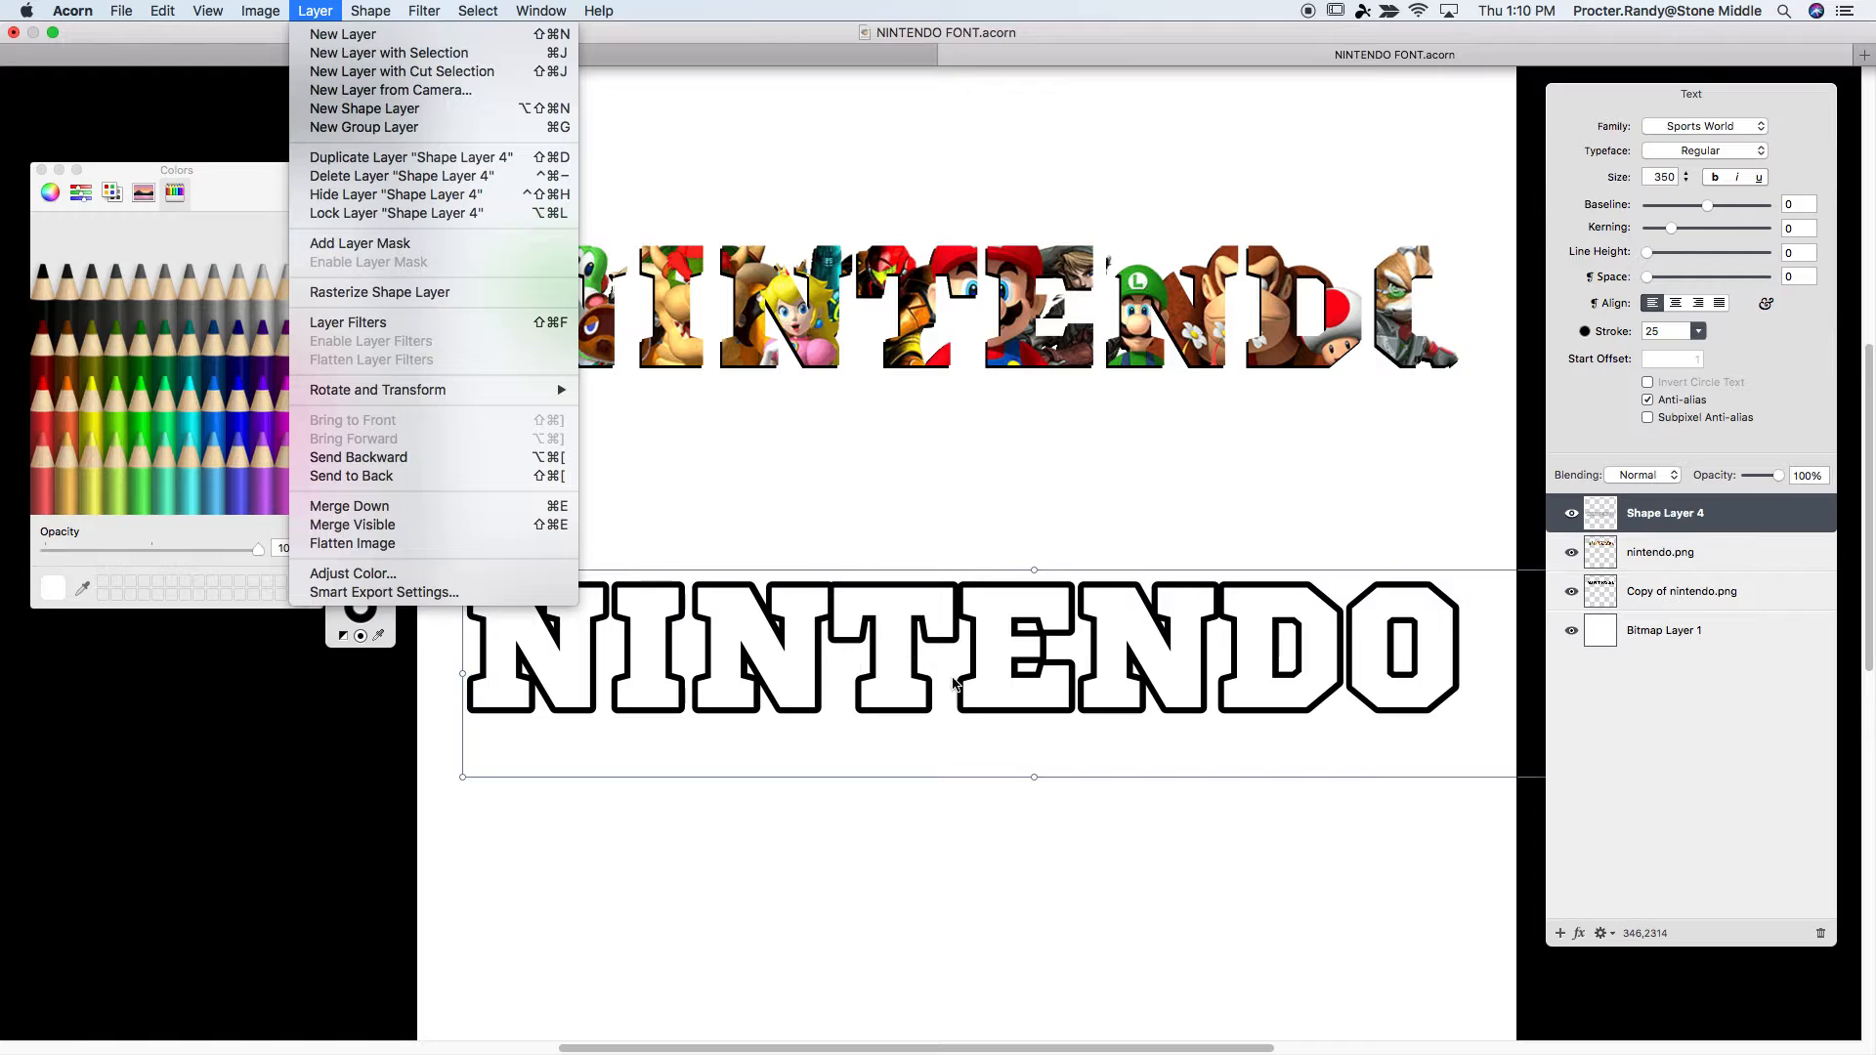
left_click(396, 292)
left_click_drag(808, 523, 816, 562)
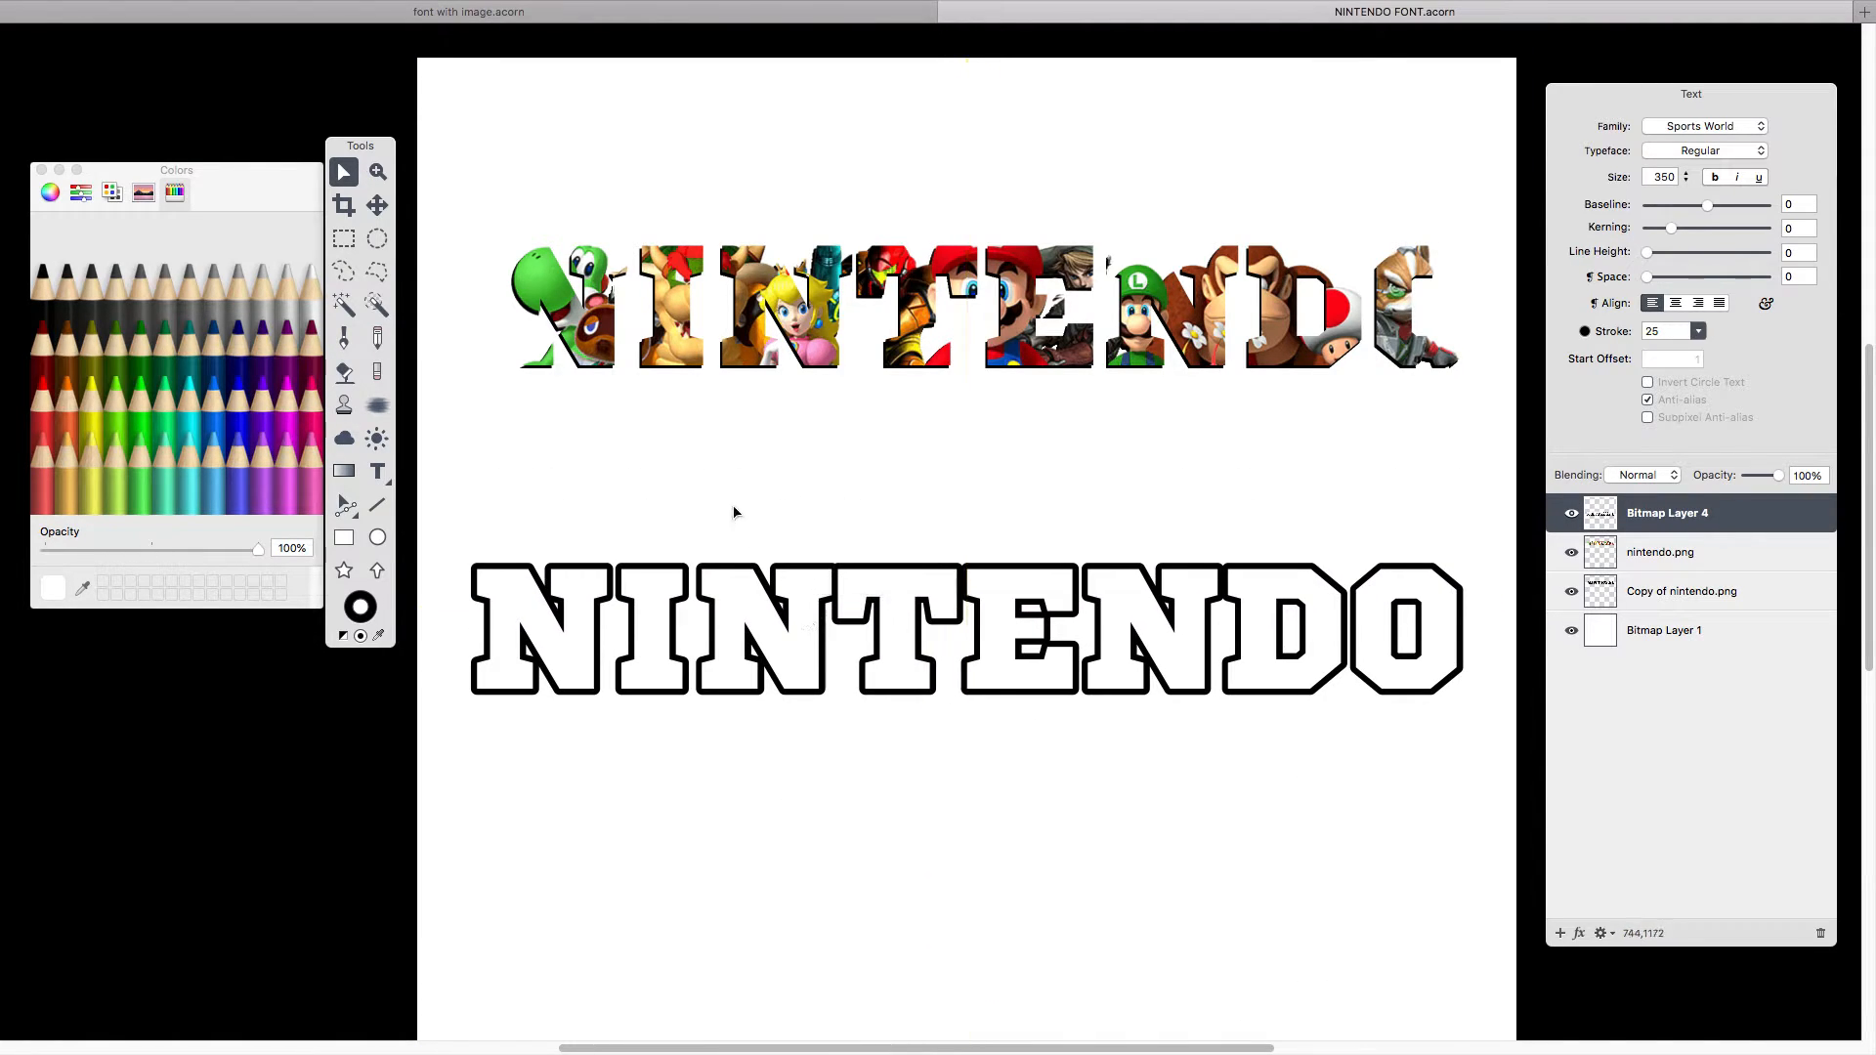
Apply a perspective transform to Bitmap Layer 4 so the outlined NINTENDO text flares taller toward the O and narrows toward the first N.
mouse_move(459, 12)
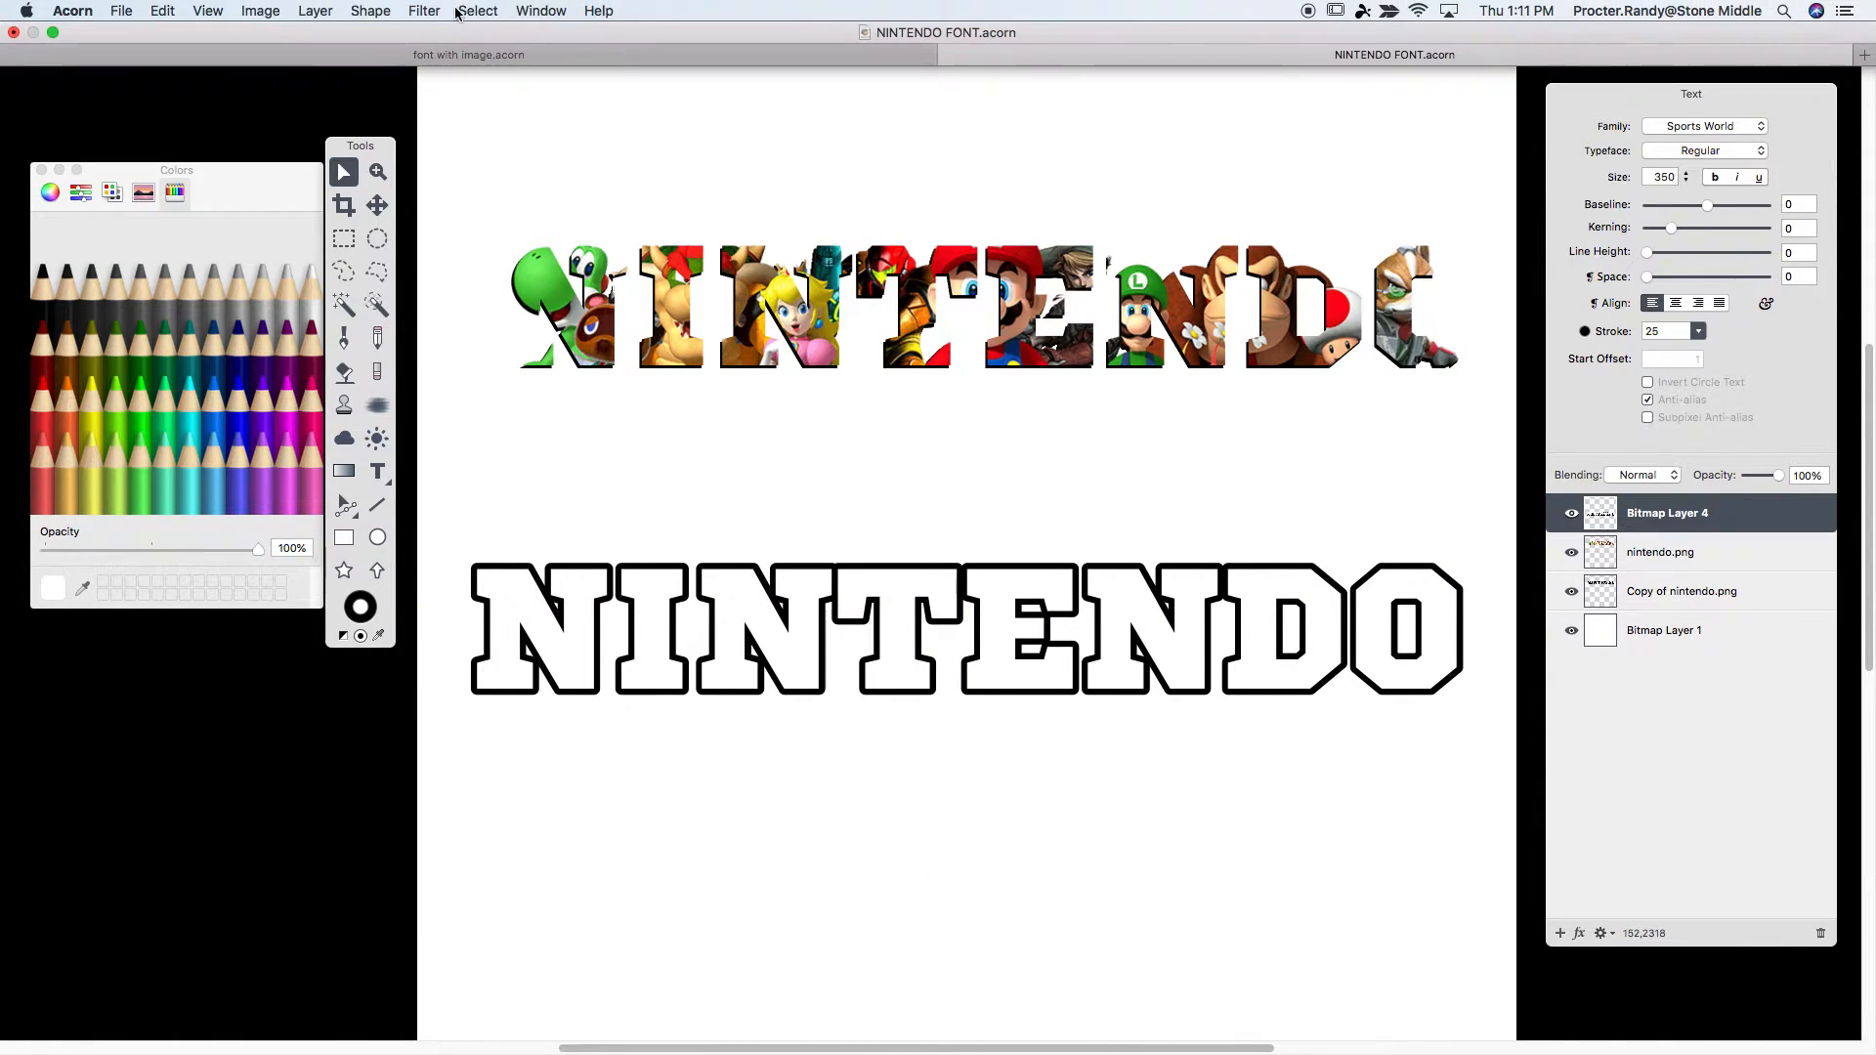
left_click(314, 10)
mouse_move(426, 391)
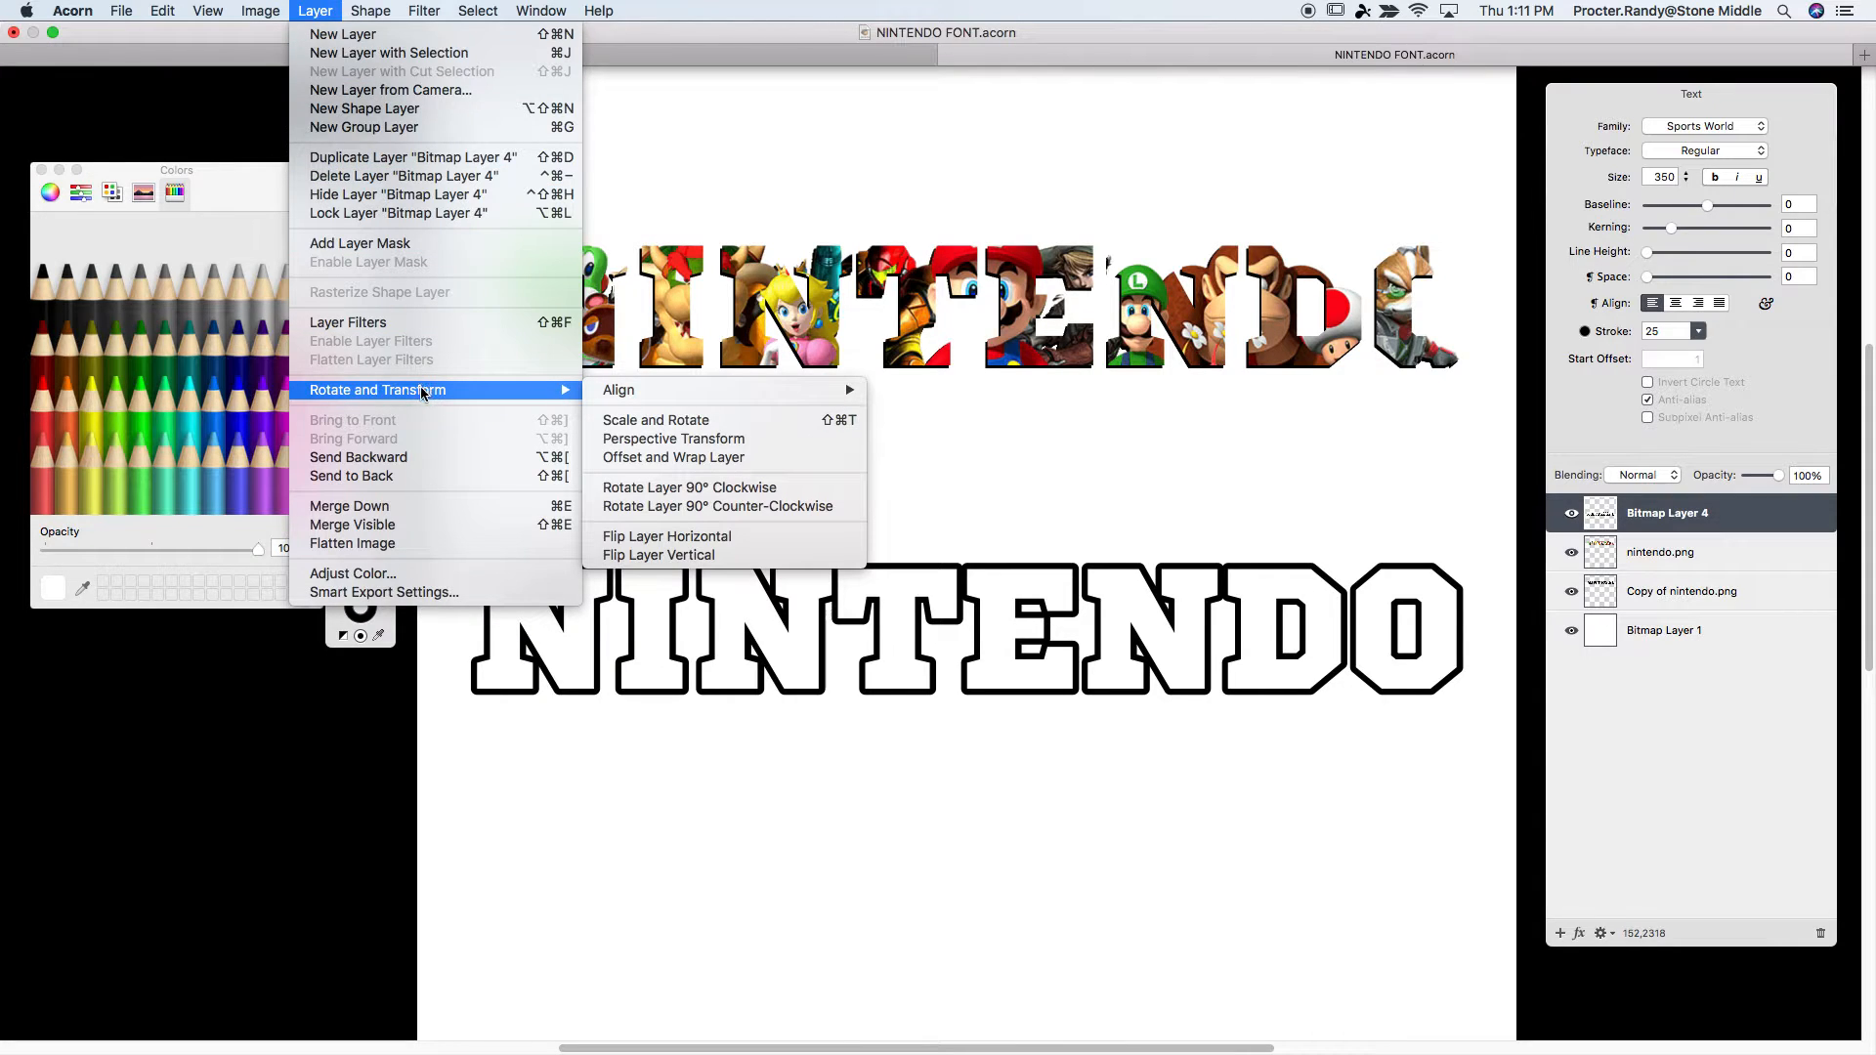
left_click(698, 442)
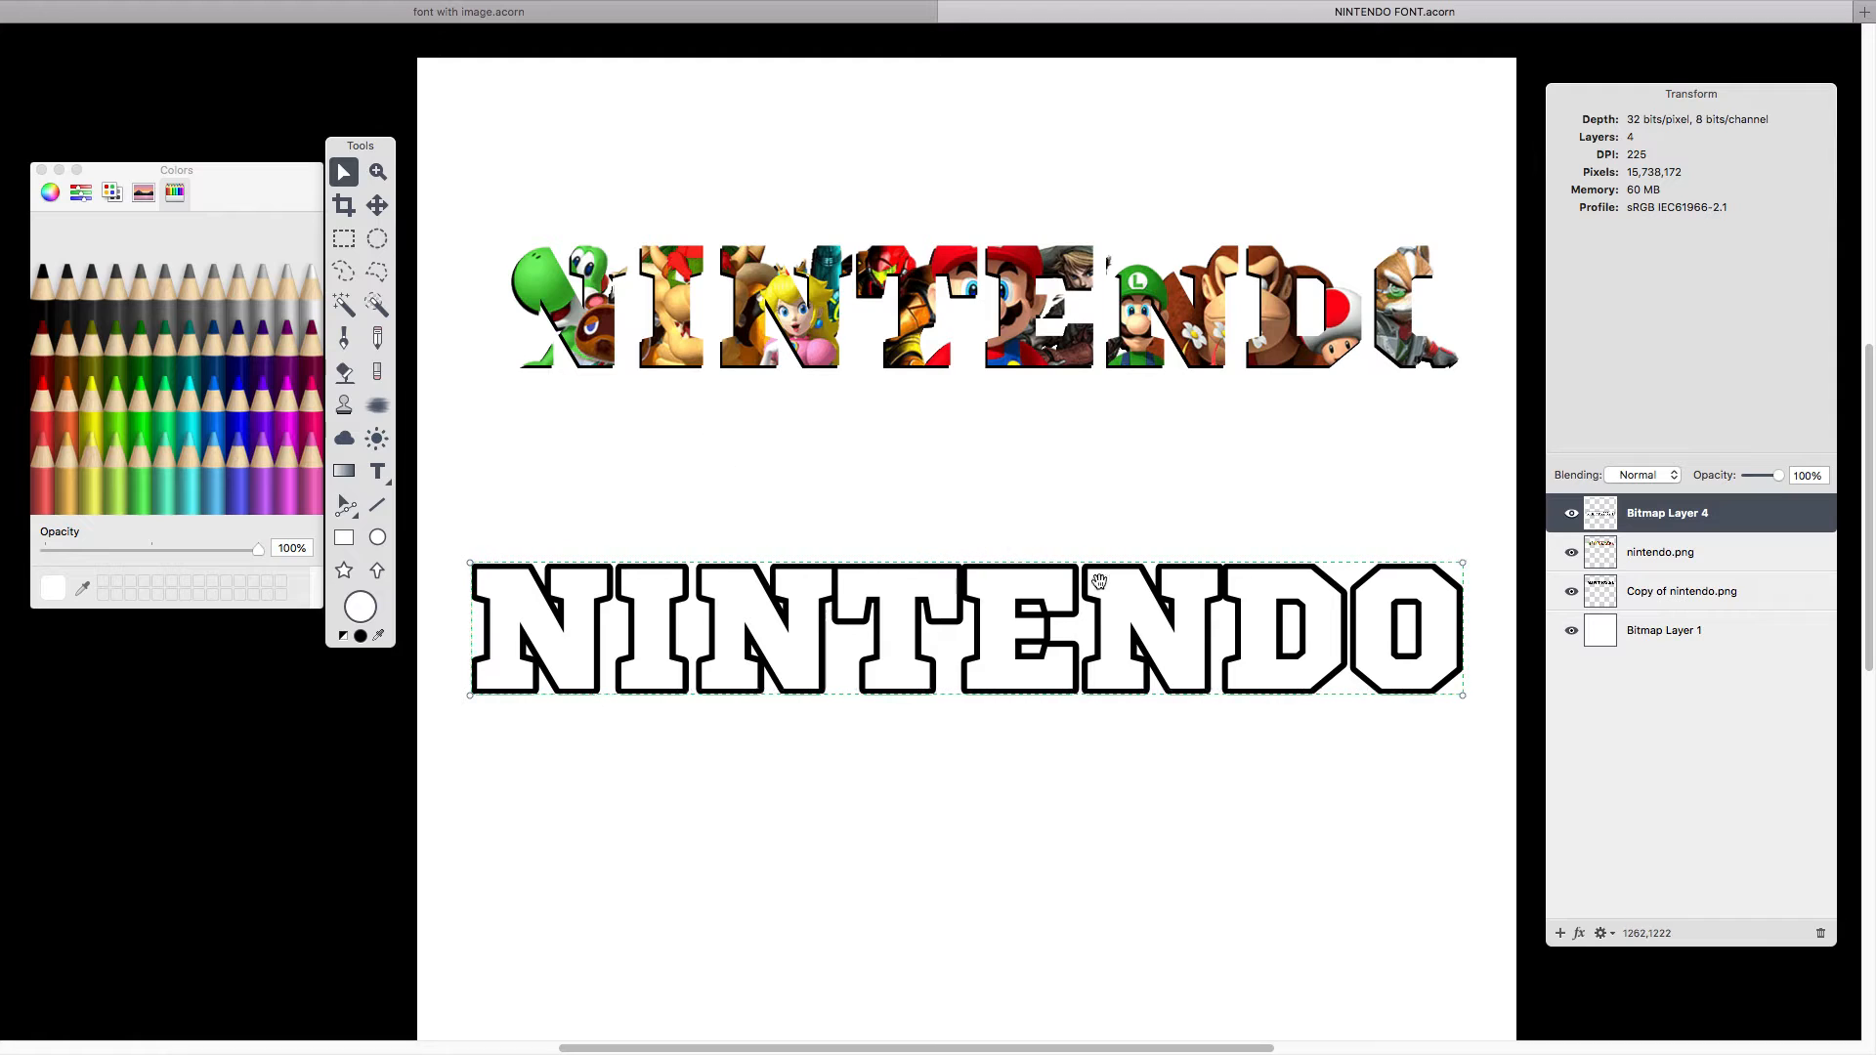
left_click_drag(1463, 562, 1451, 433)
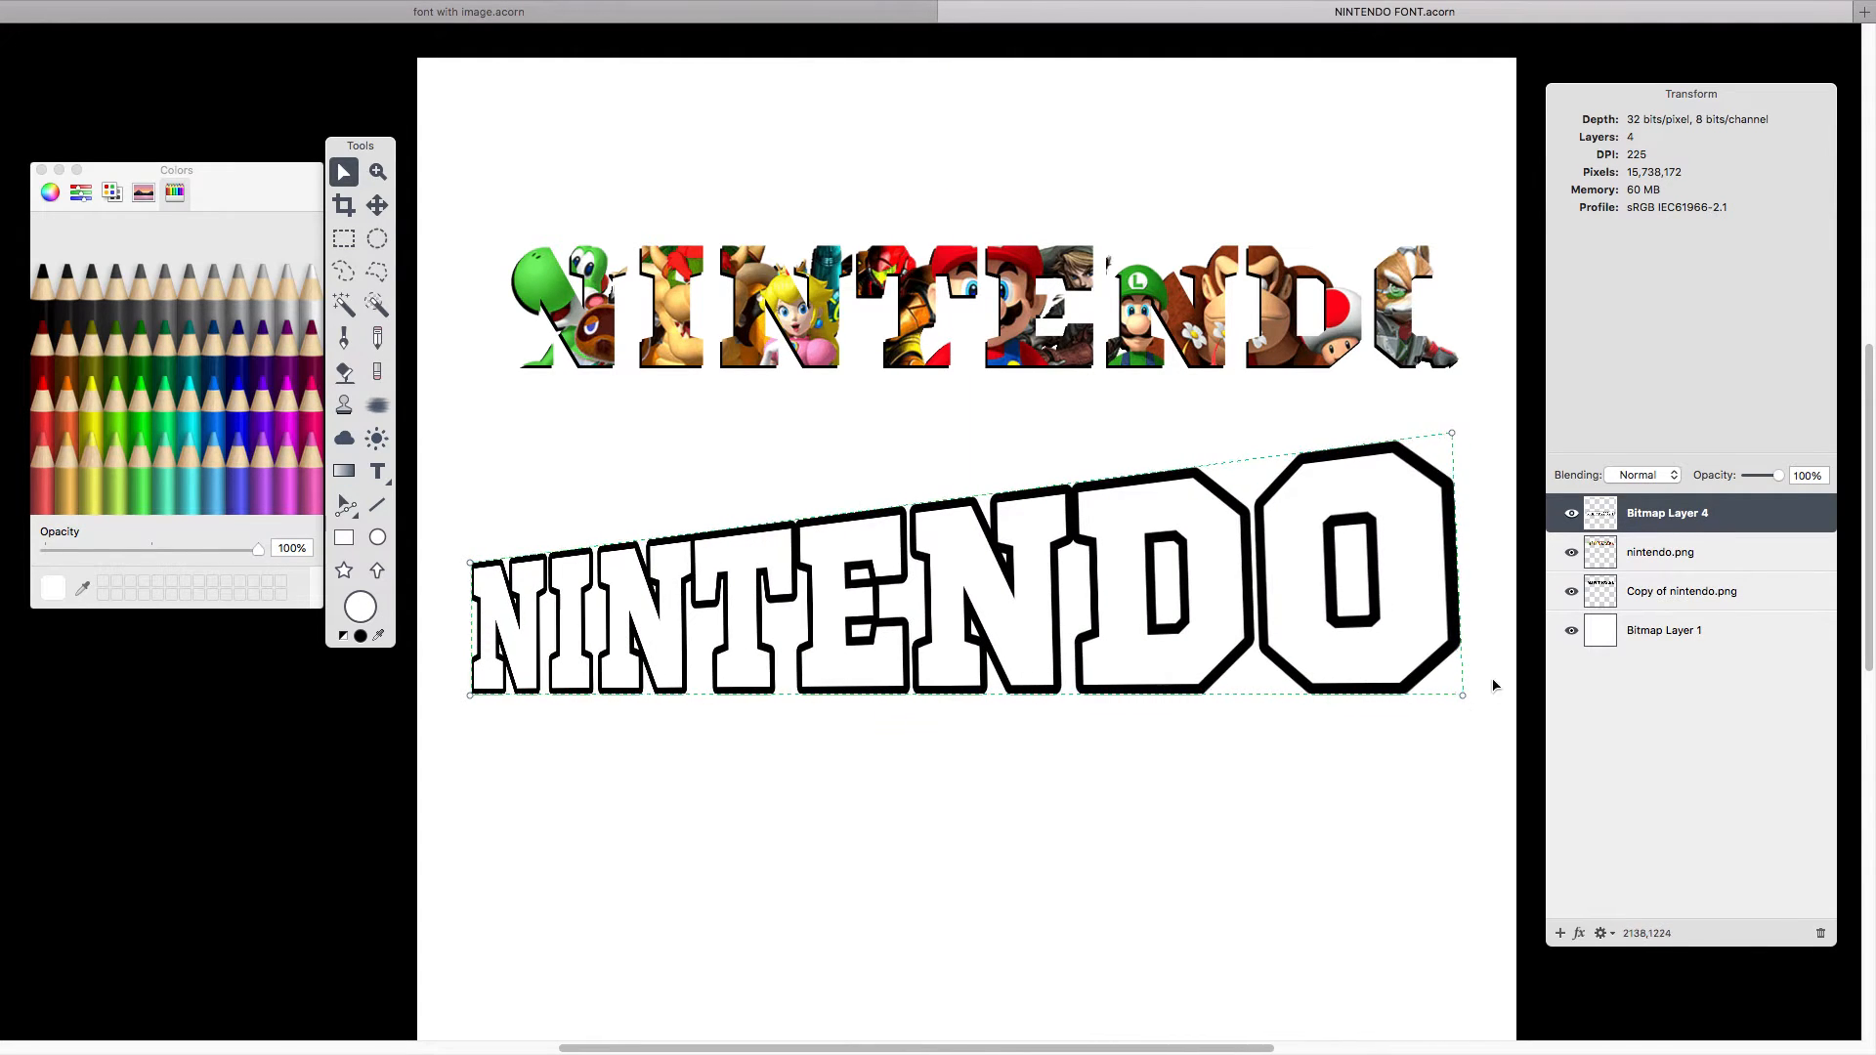
left_click_drag(1462, 694, 1459, 783)
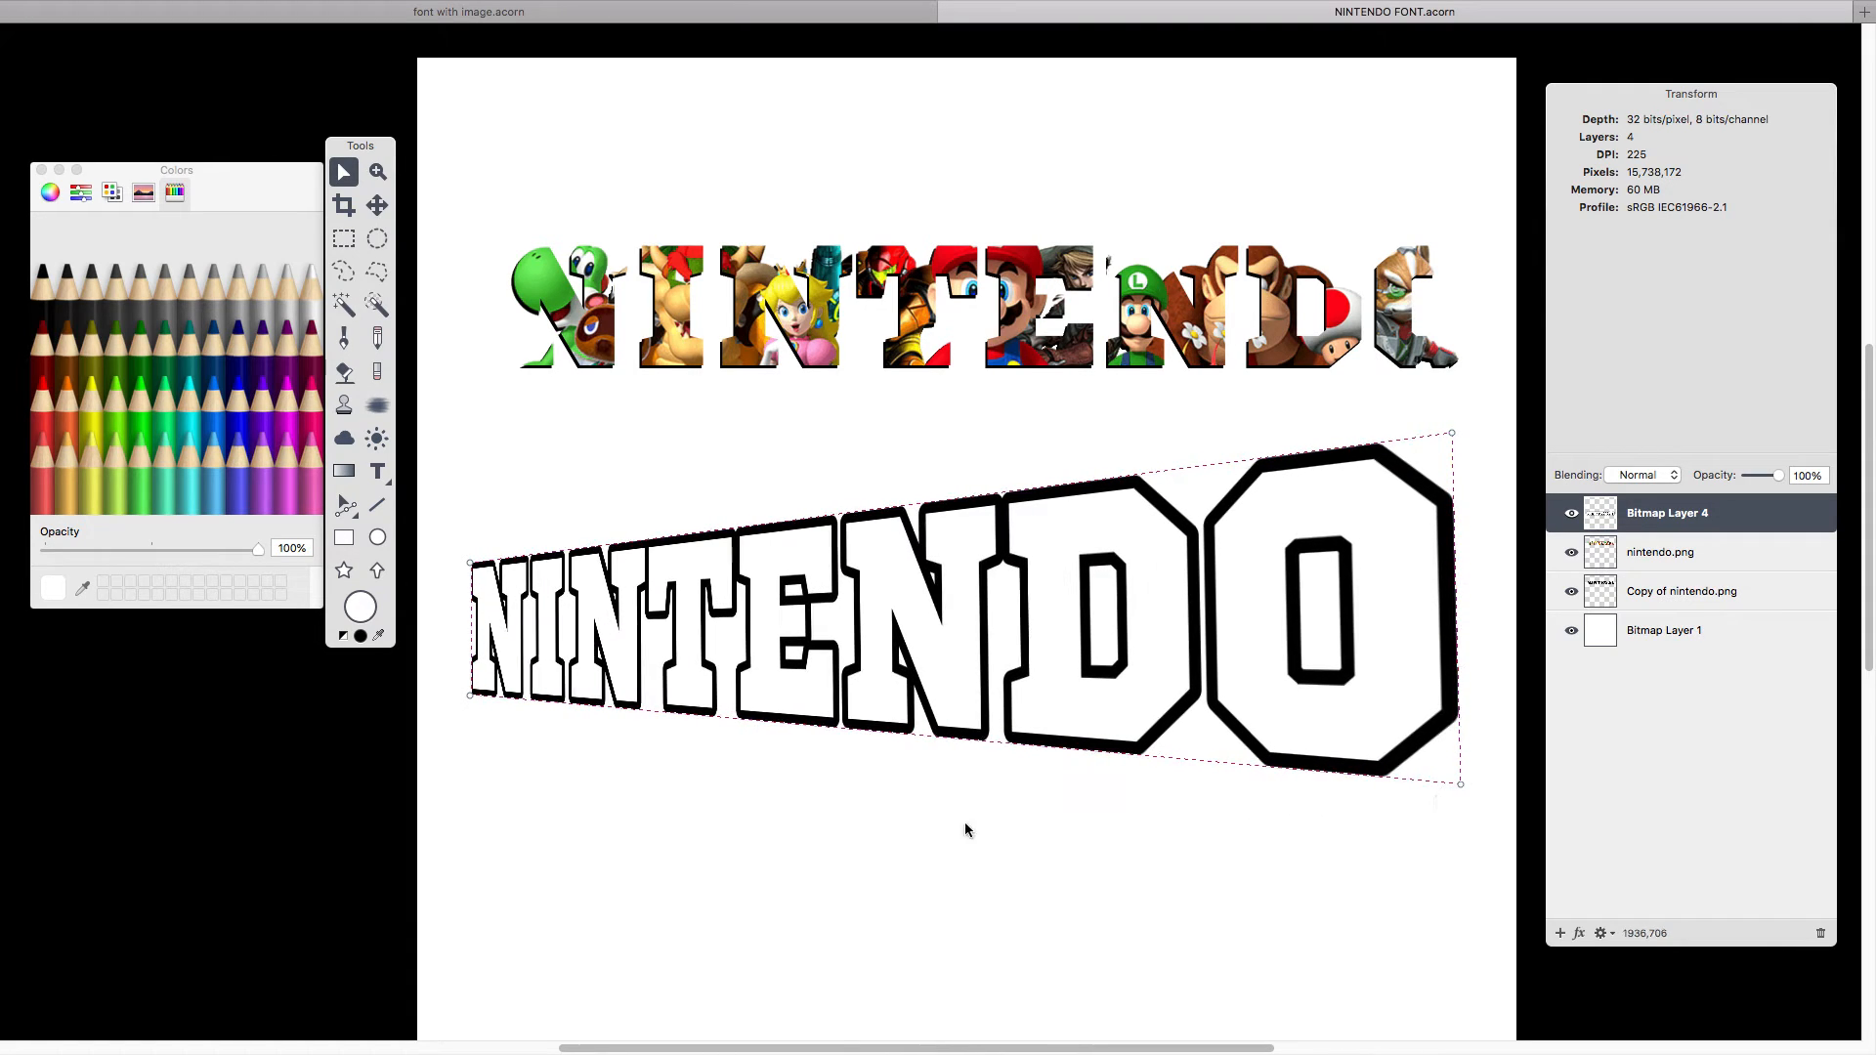
left_click_drag(470, 561, 476, 584)
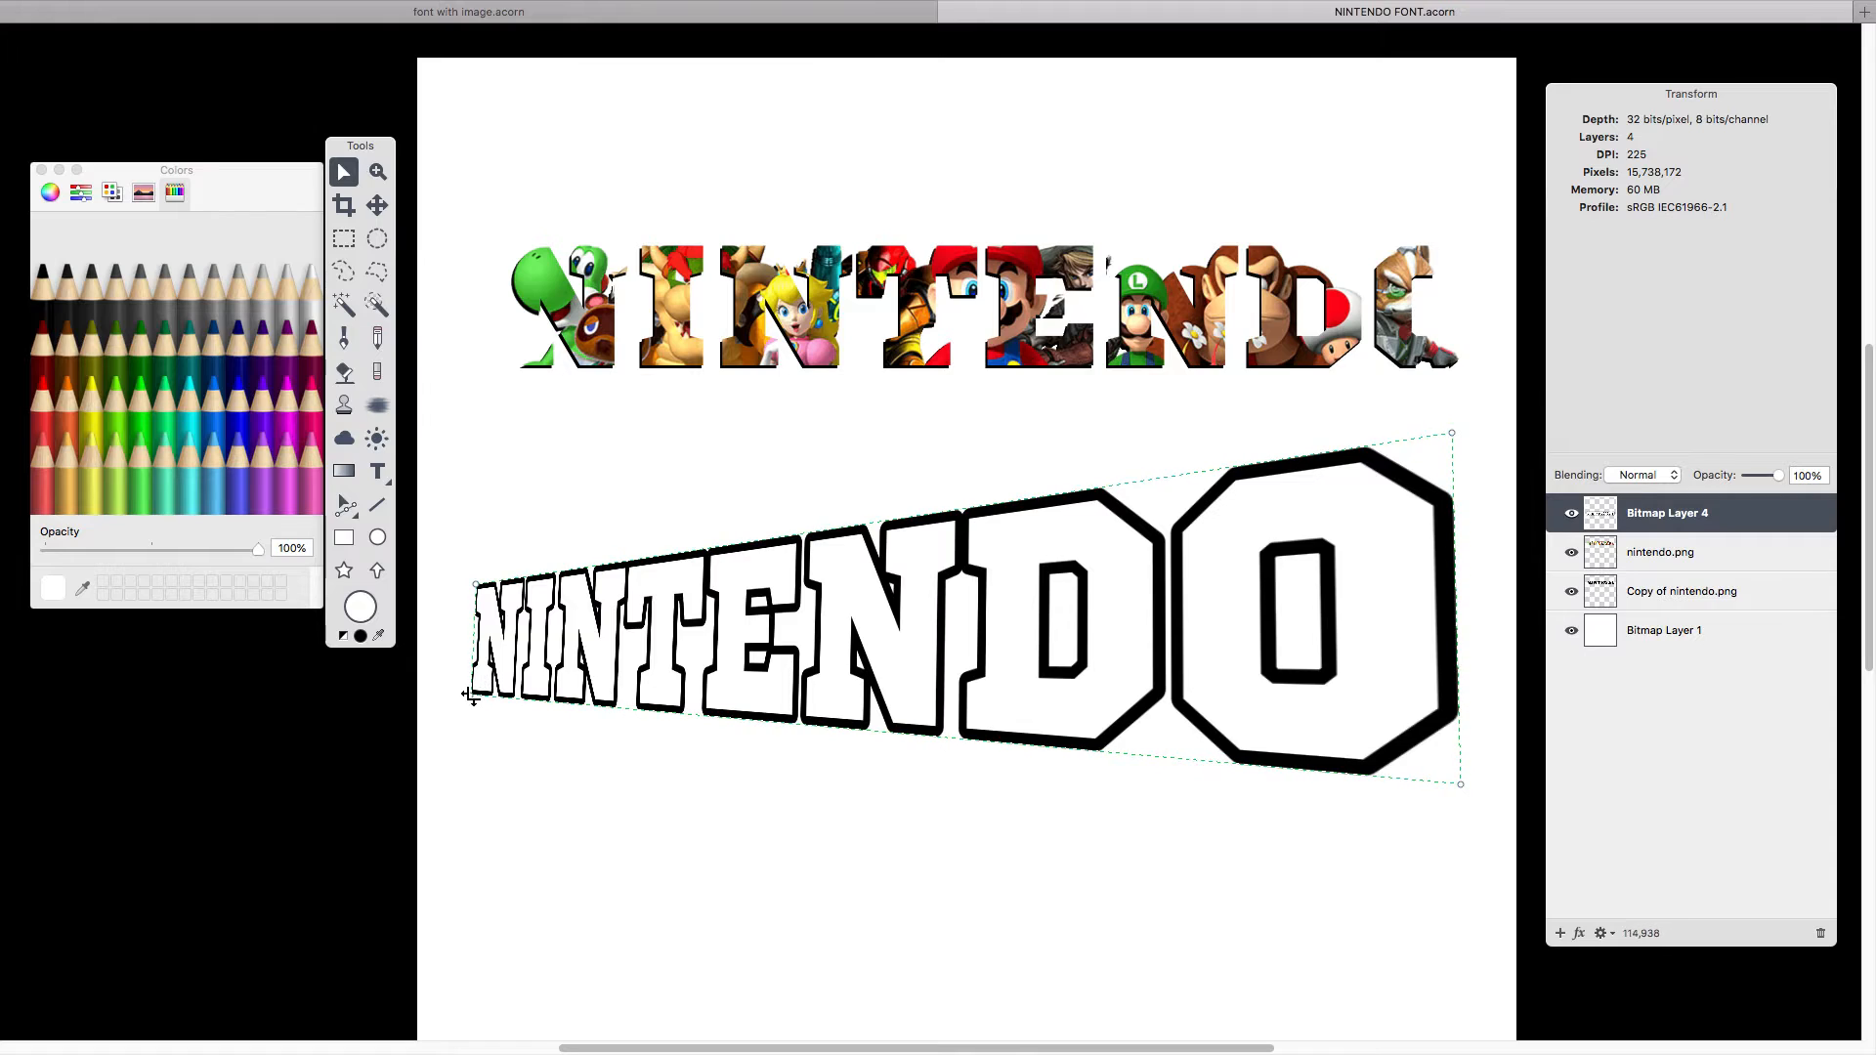
left_click_drag(471, 694, 476, 686)
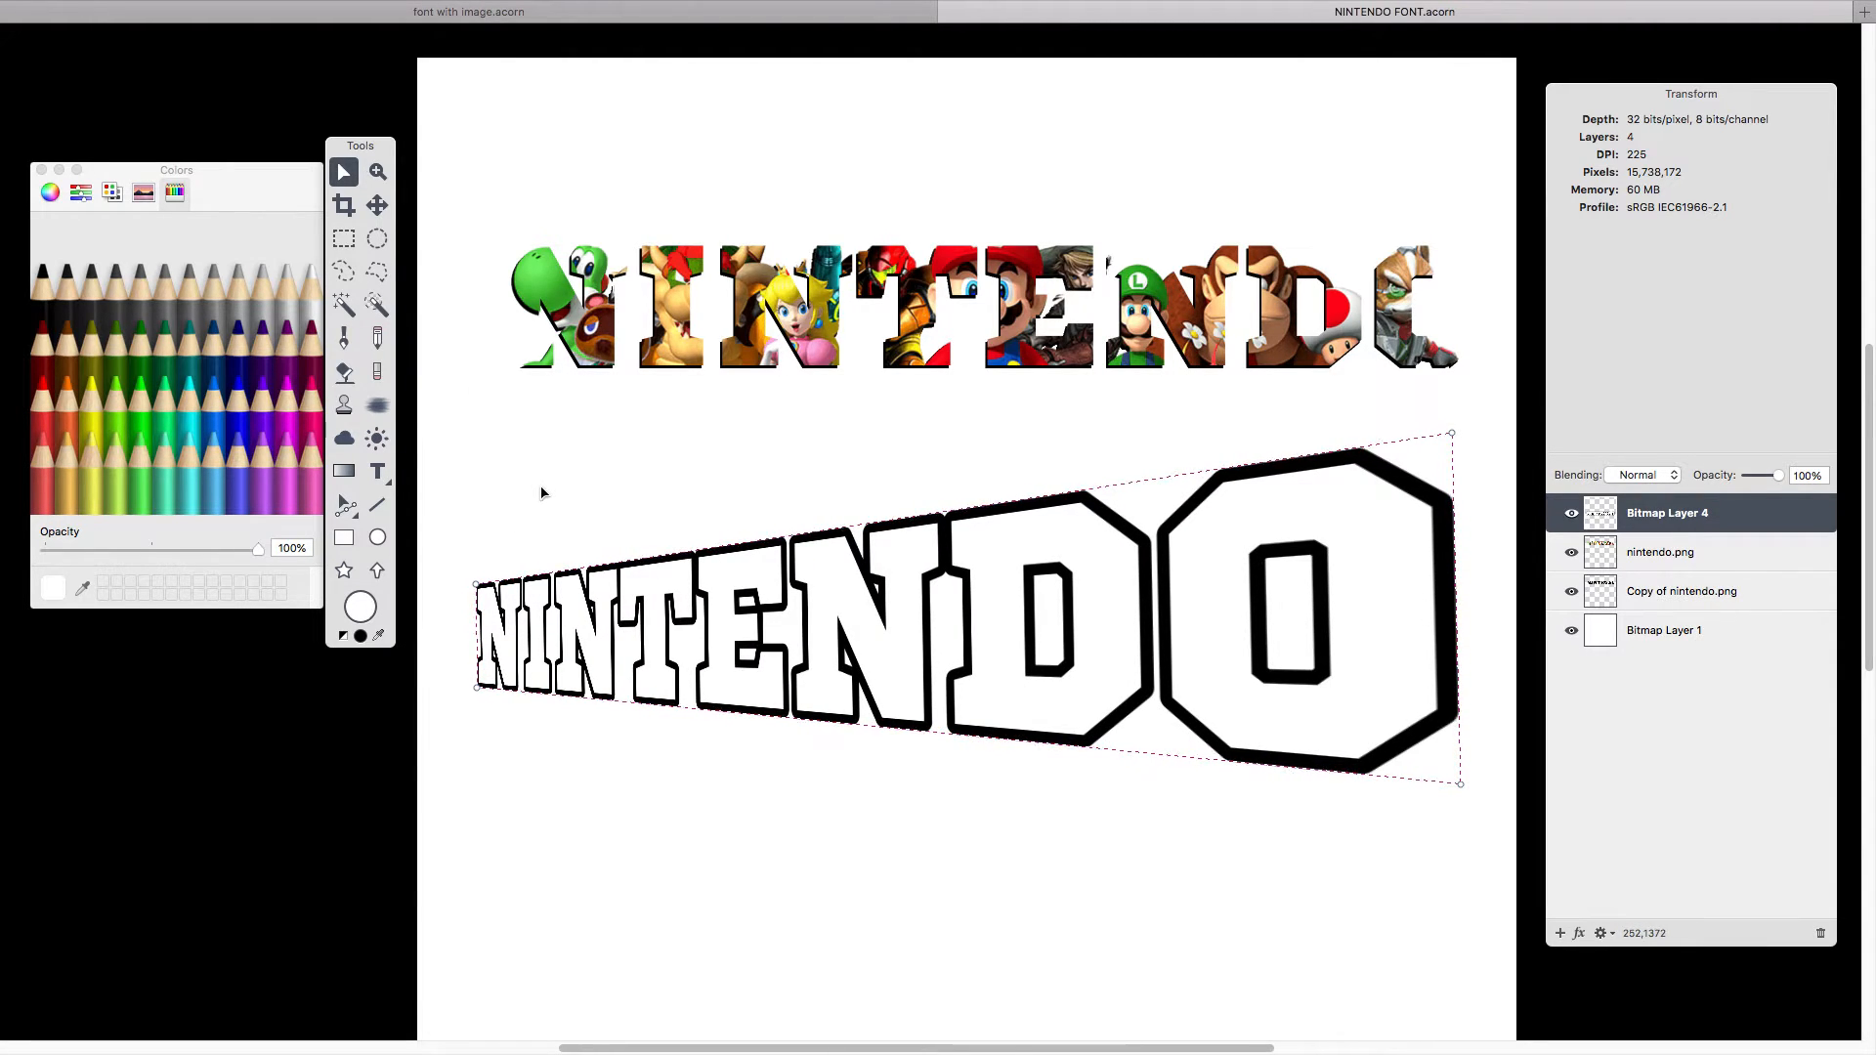
key("Return")
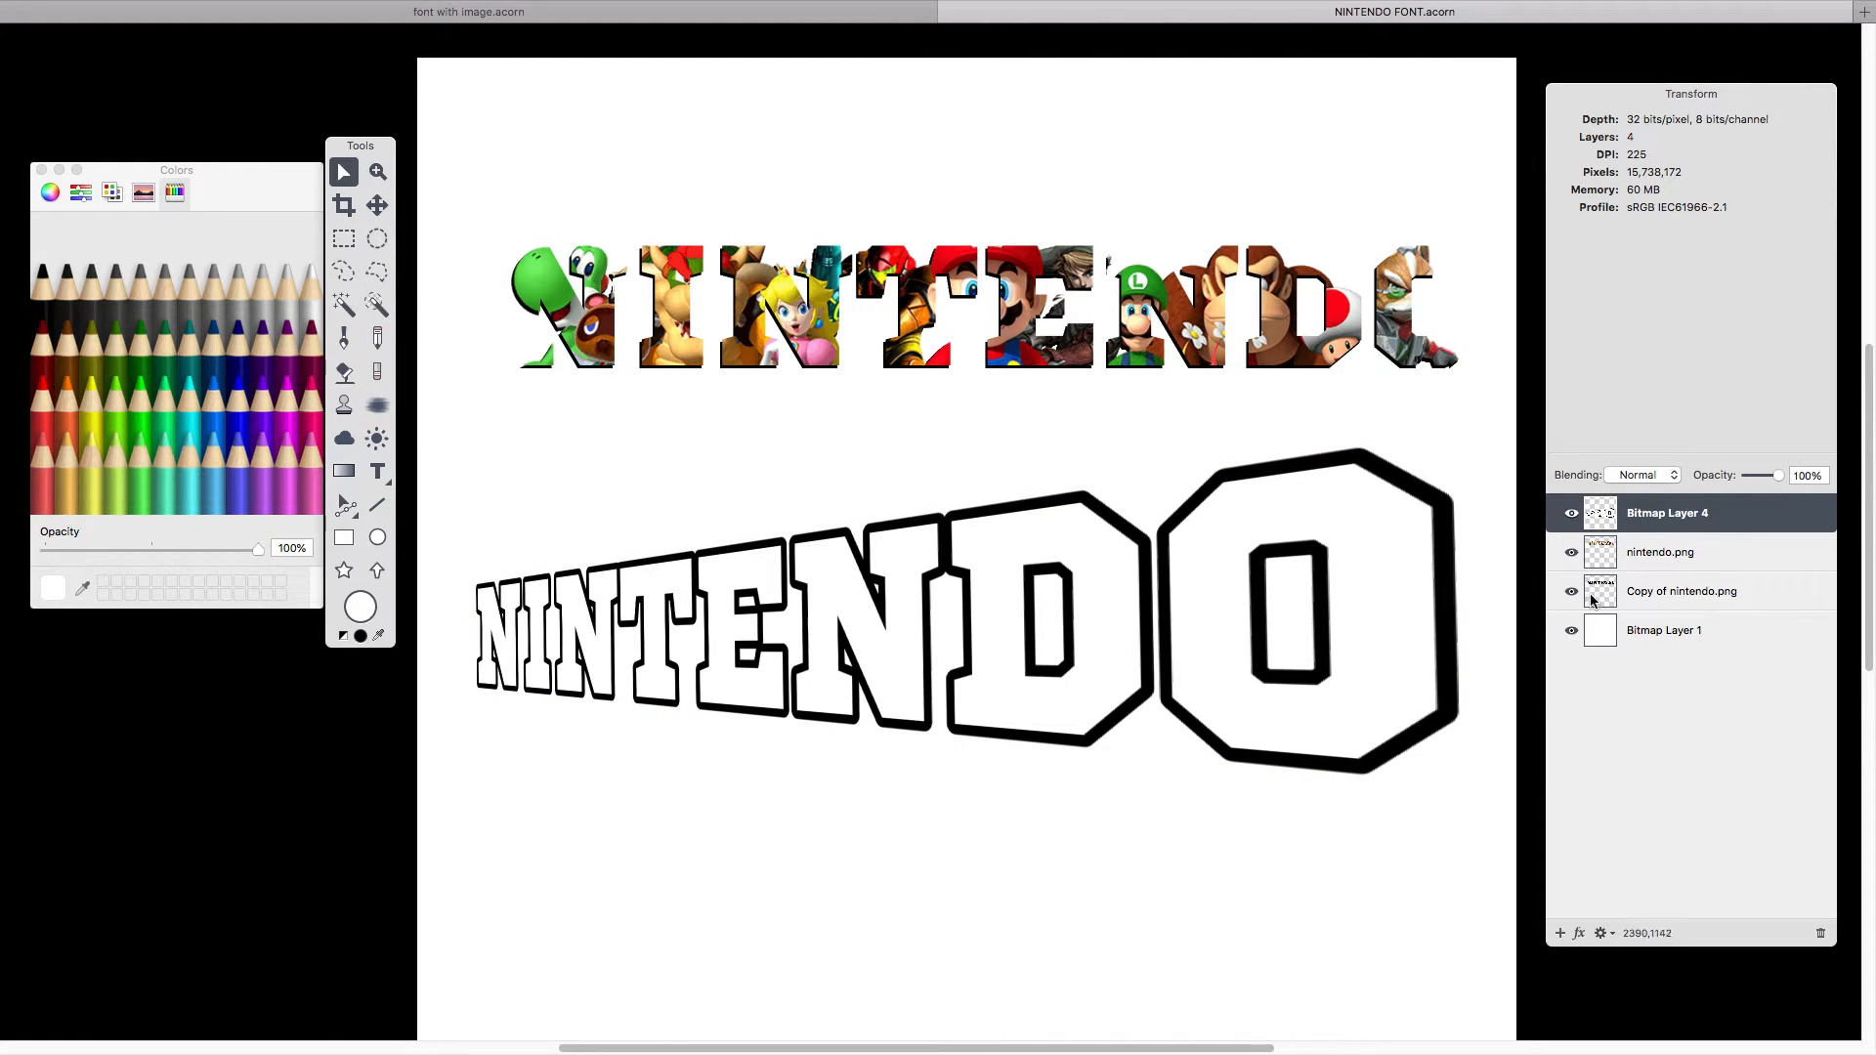
Add nintendo.png from the Desktop as a new layer and place it over the middle of the perspective NINTENDO text.
left_click(1572, 514)
left_click(1572, 513)
mouse_move(438, 5)
left_click(121, 11)
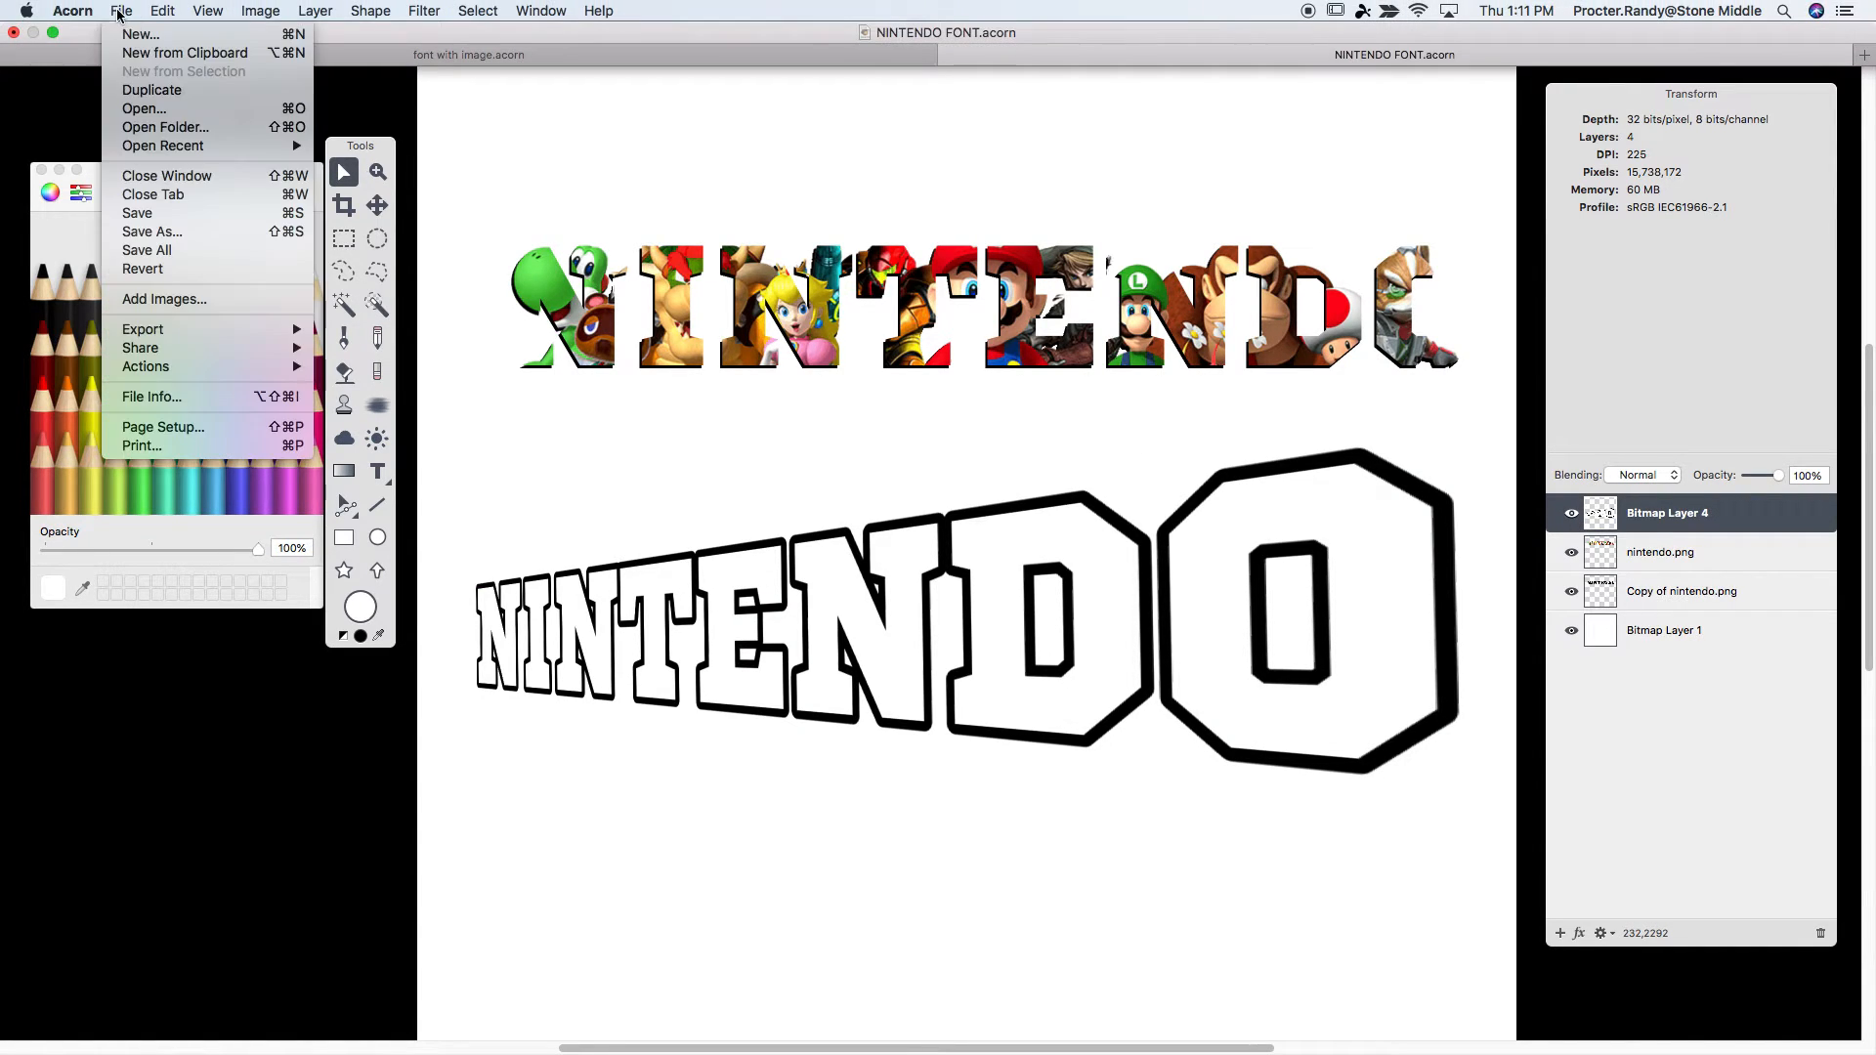
left_click(195, 308)
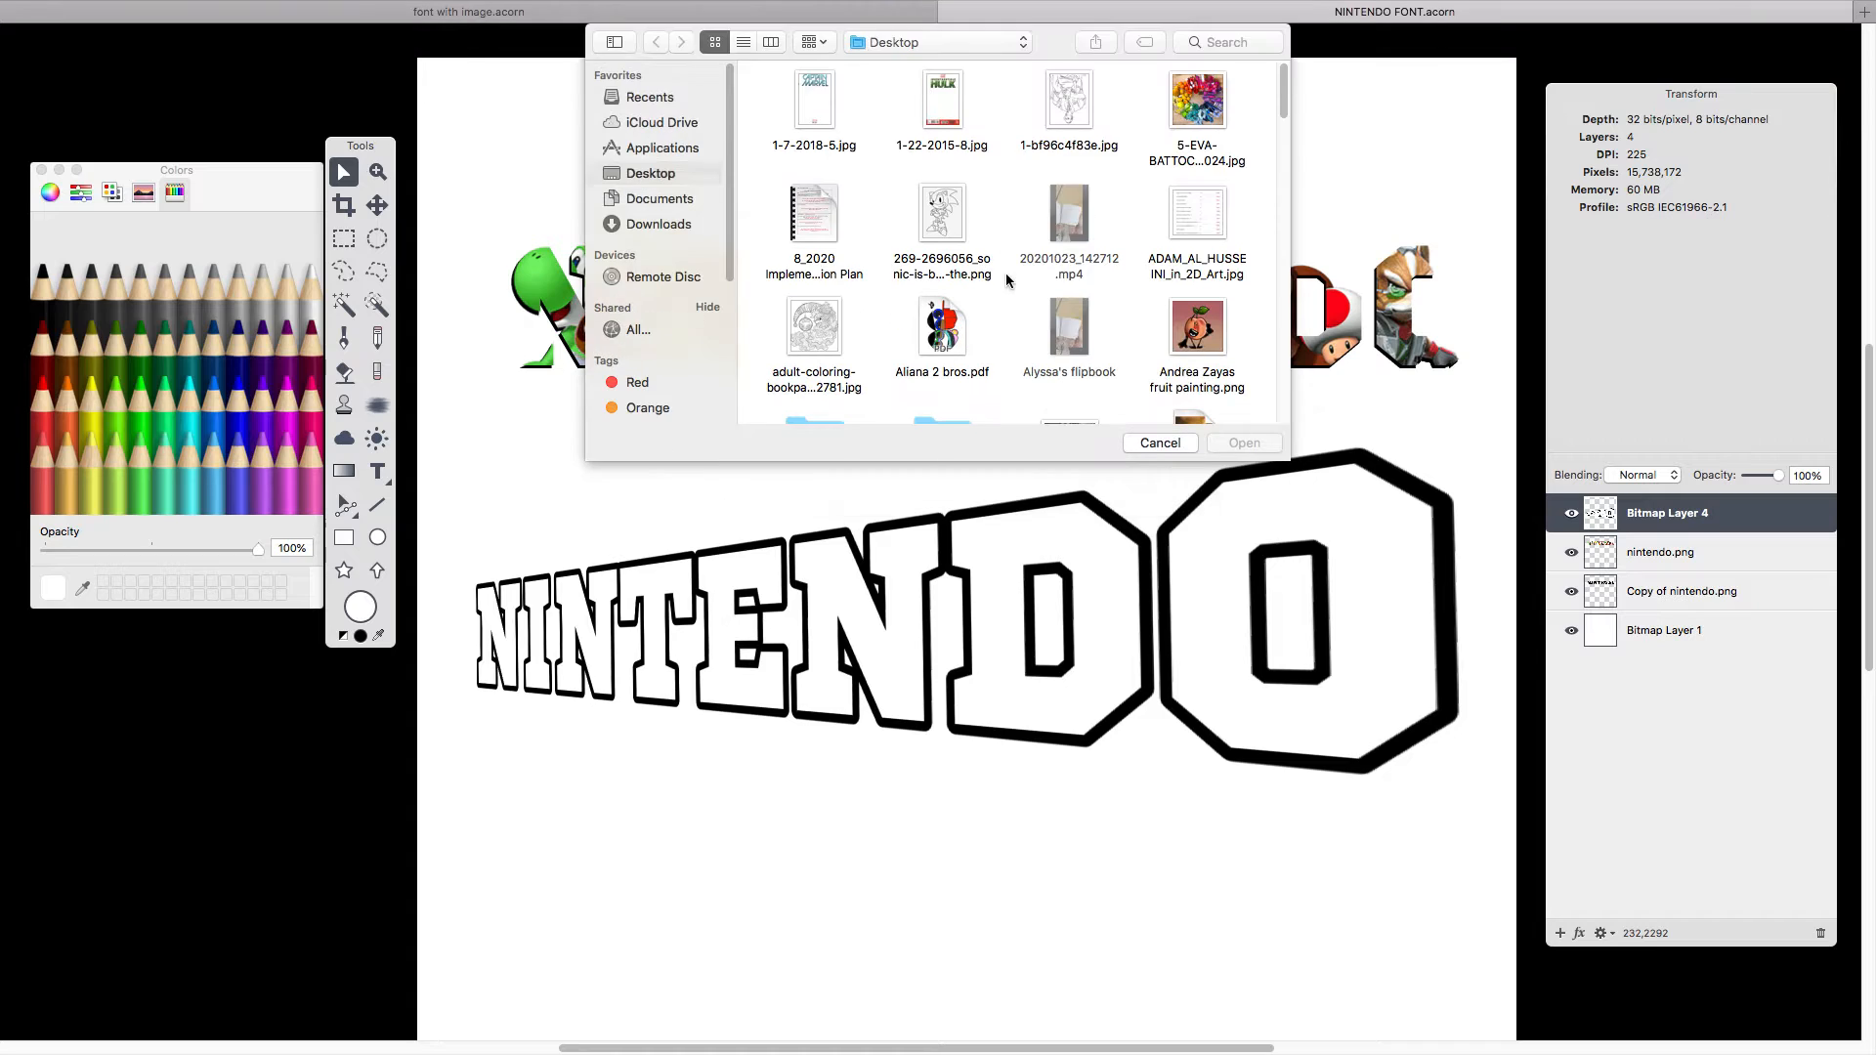
left_click_drag(1282, 98, 1284, 338)
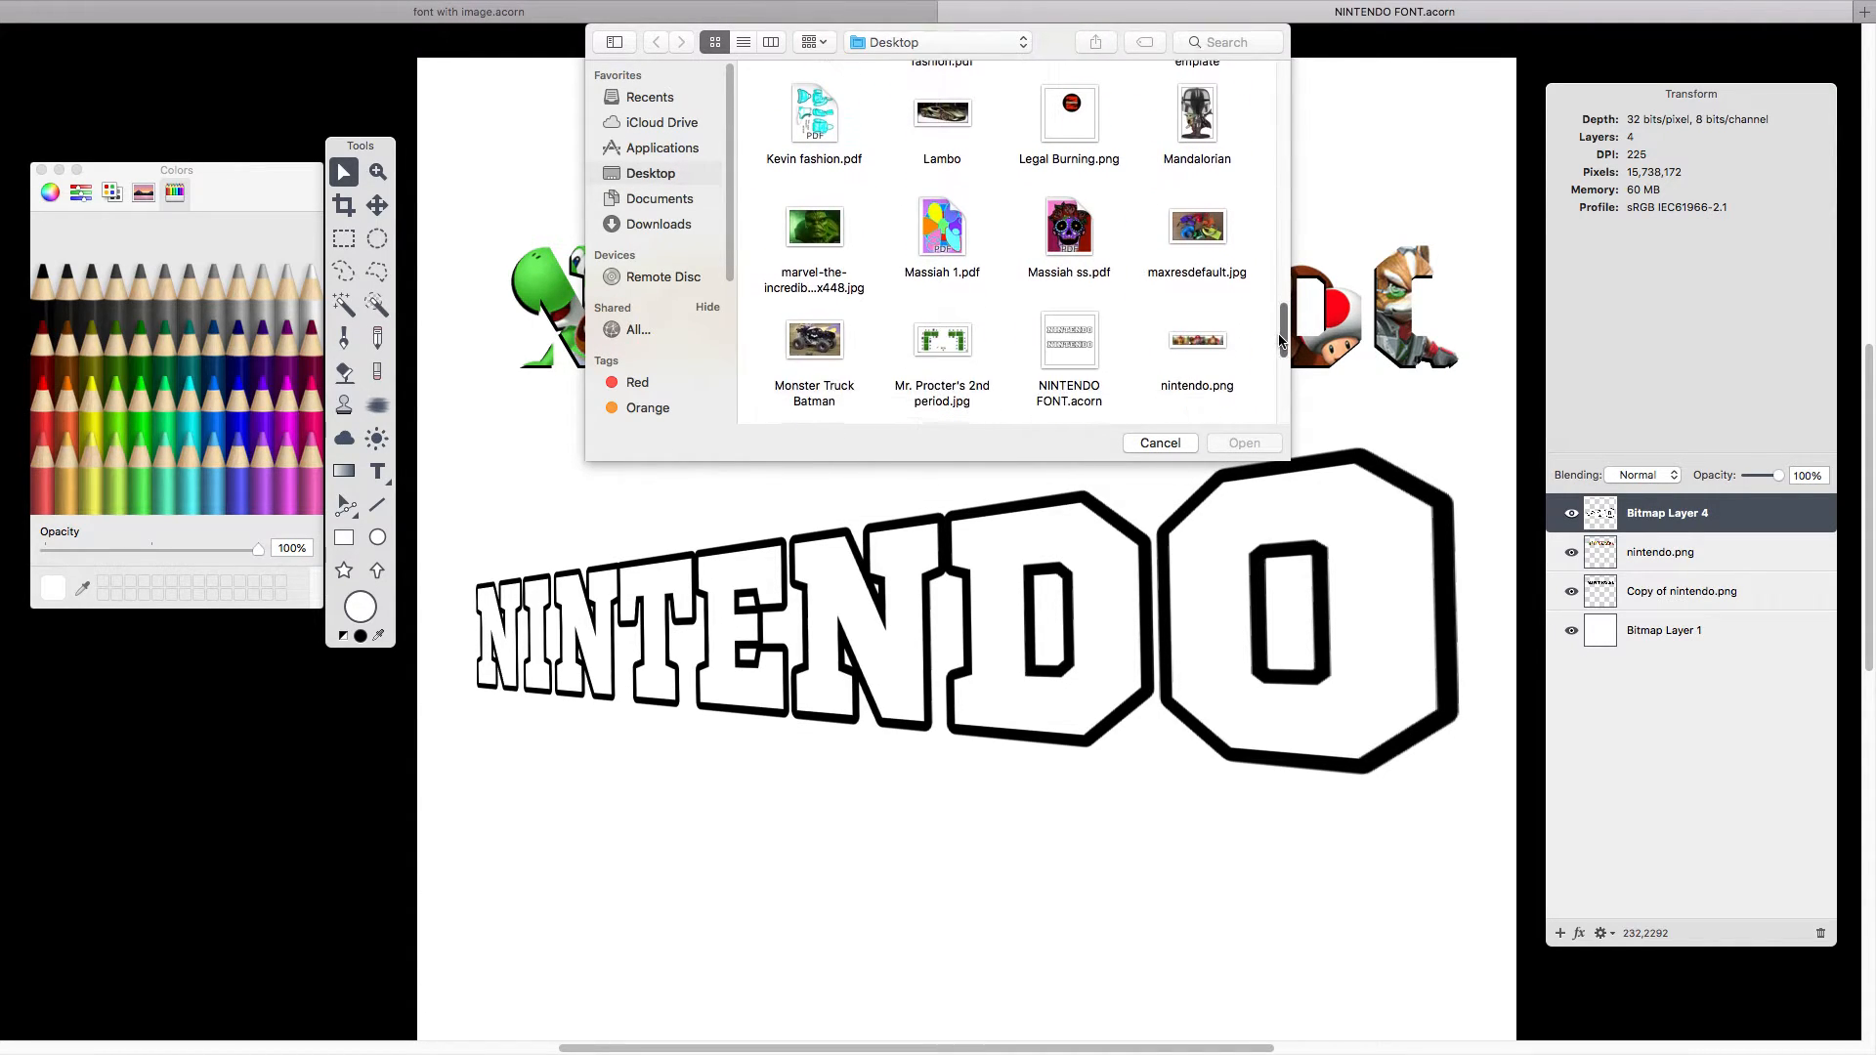
left_click(1230, 337)
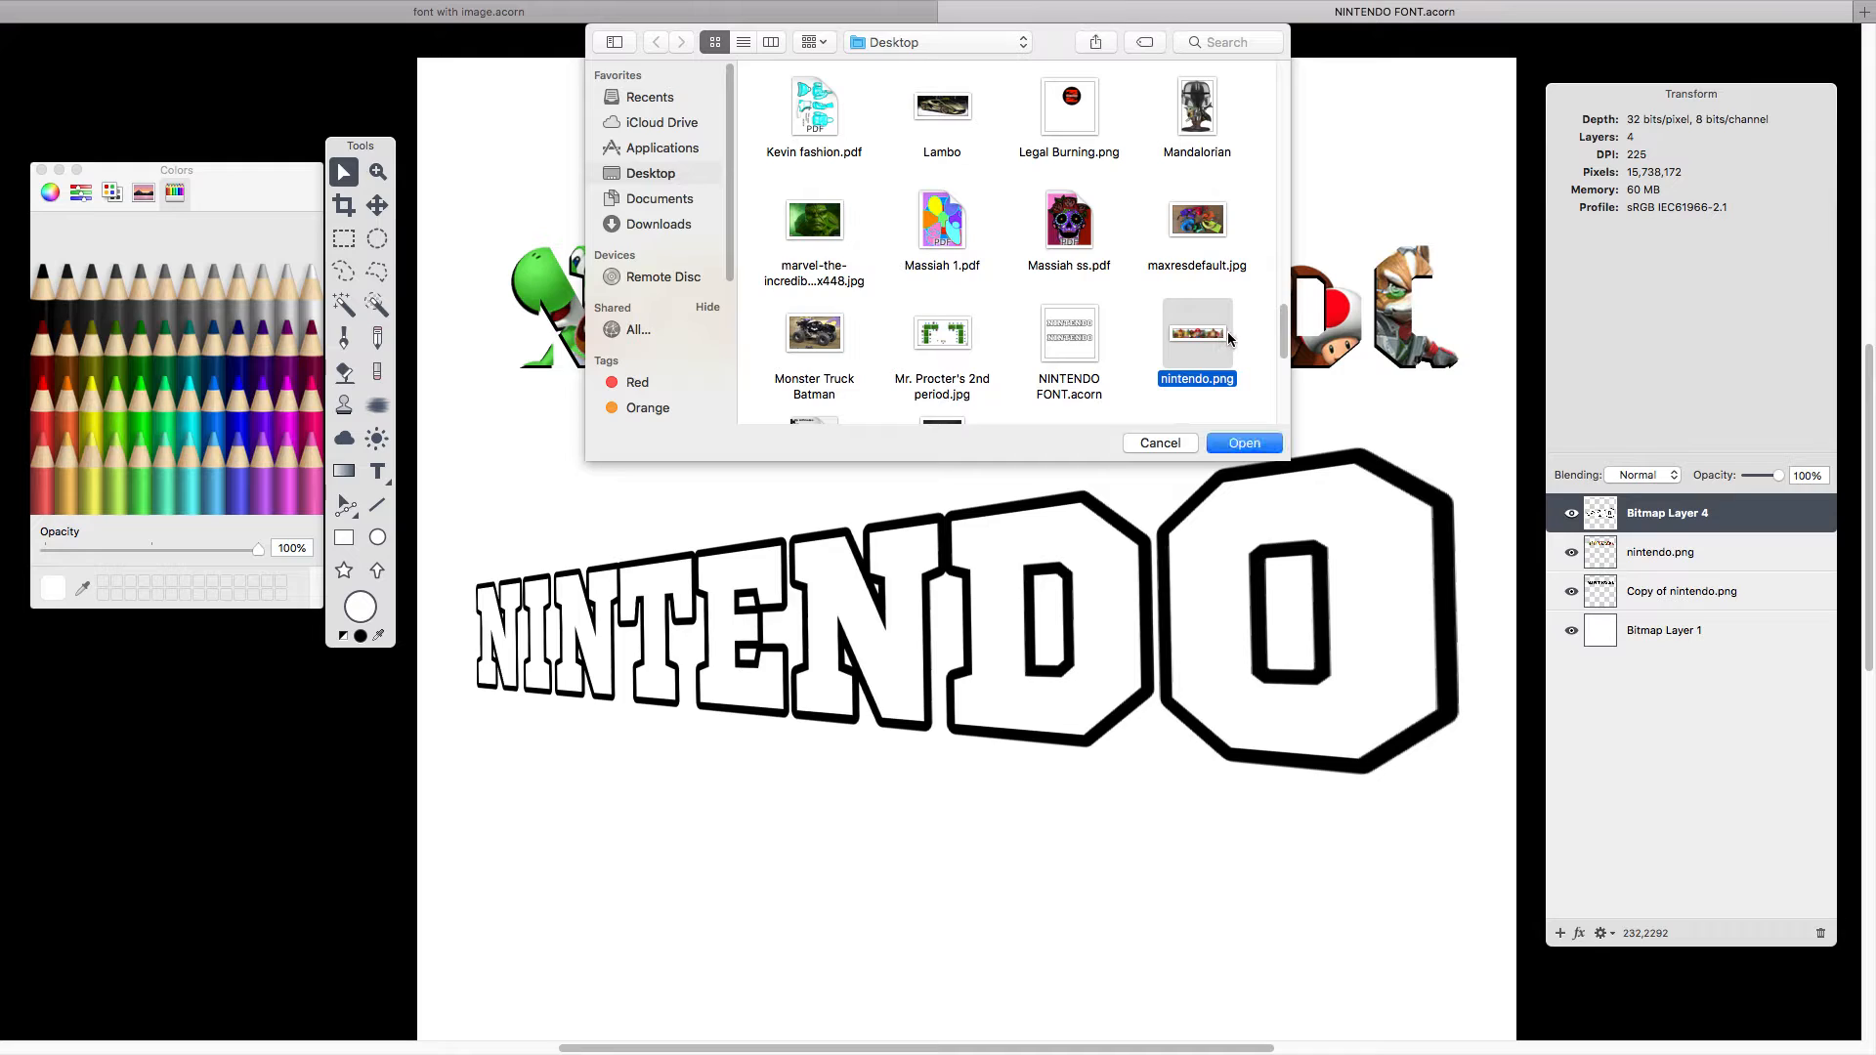
left_click(1240, 444)
left_click_drag(932, 624, 782, 643)
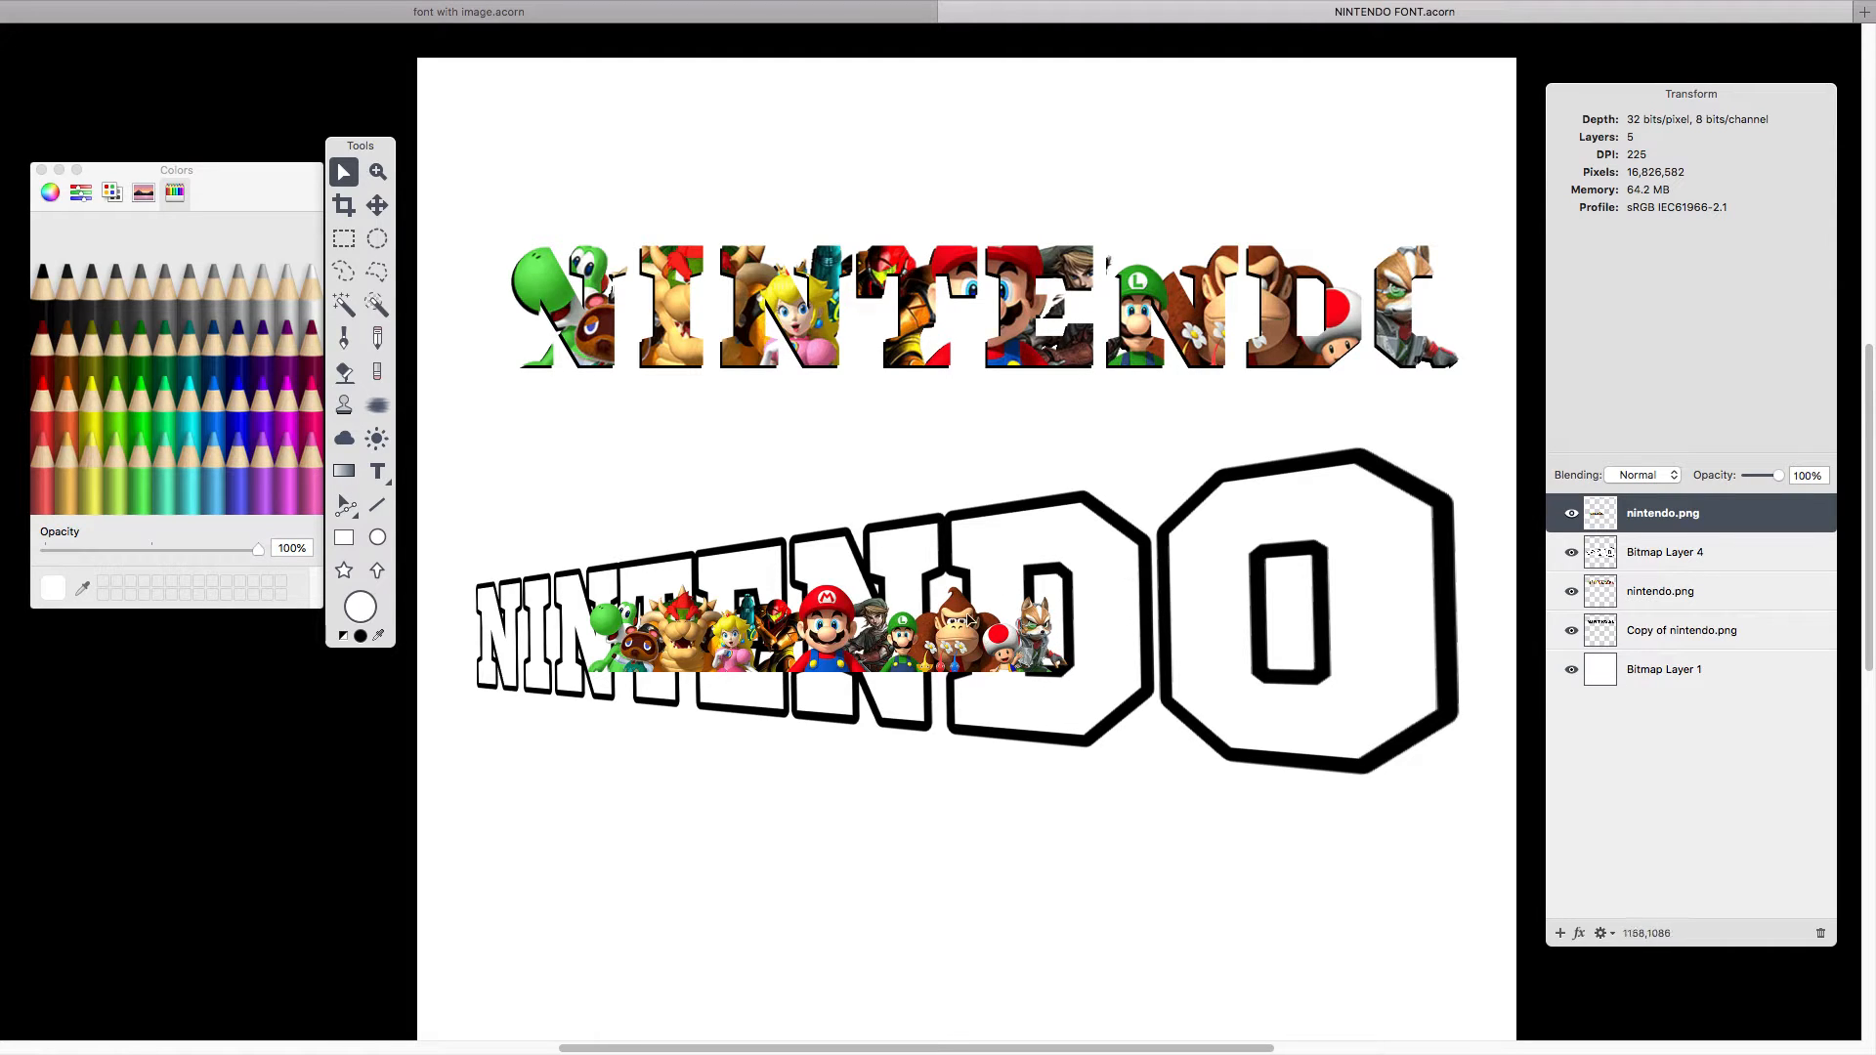
Start a perspective transform on the new nintendo.png and stretch its right-hand corners outward to exceed the height of the large O.
mouse_move(420, 2)
left_click(315, 11)
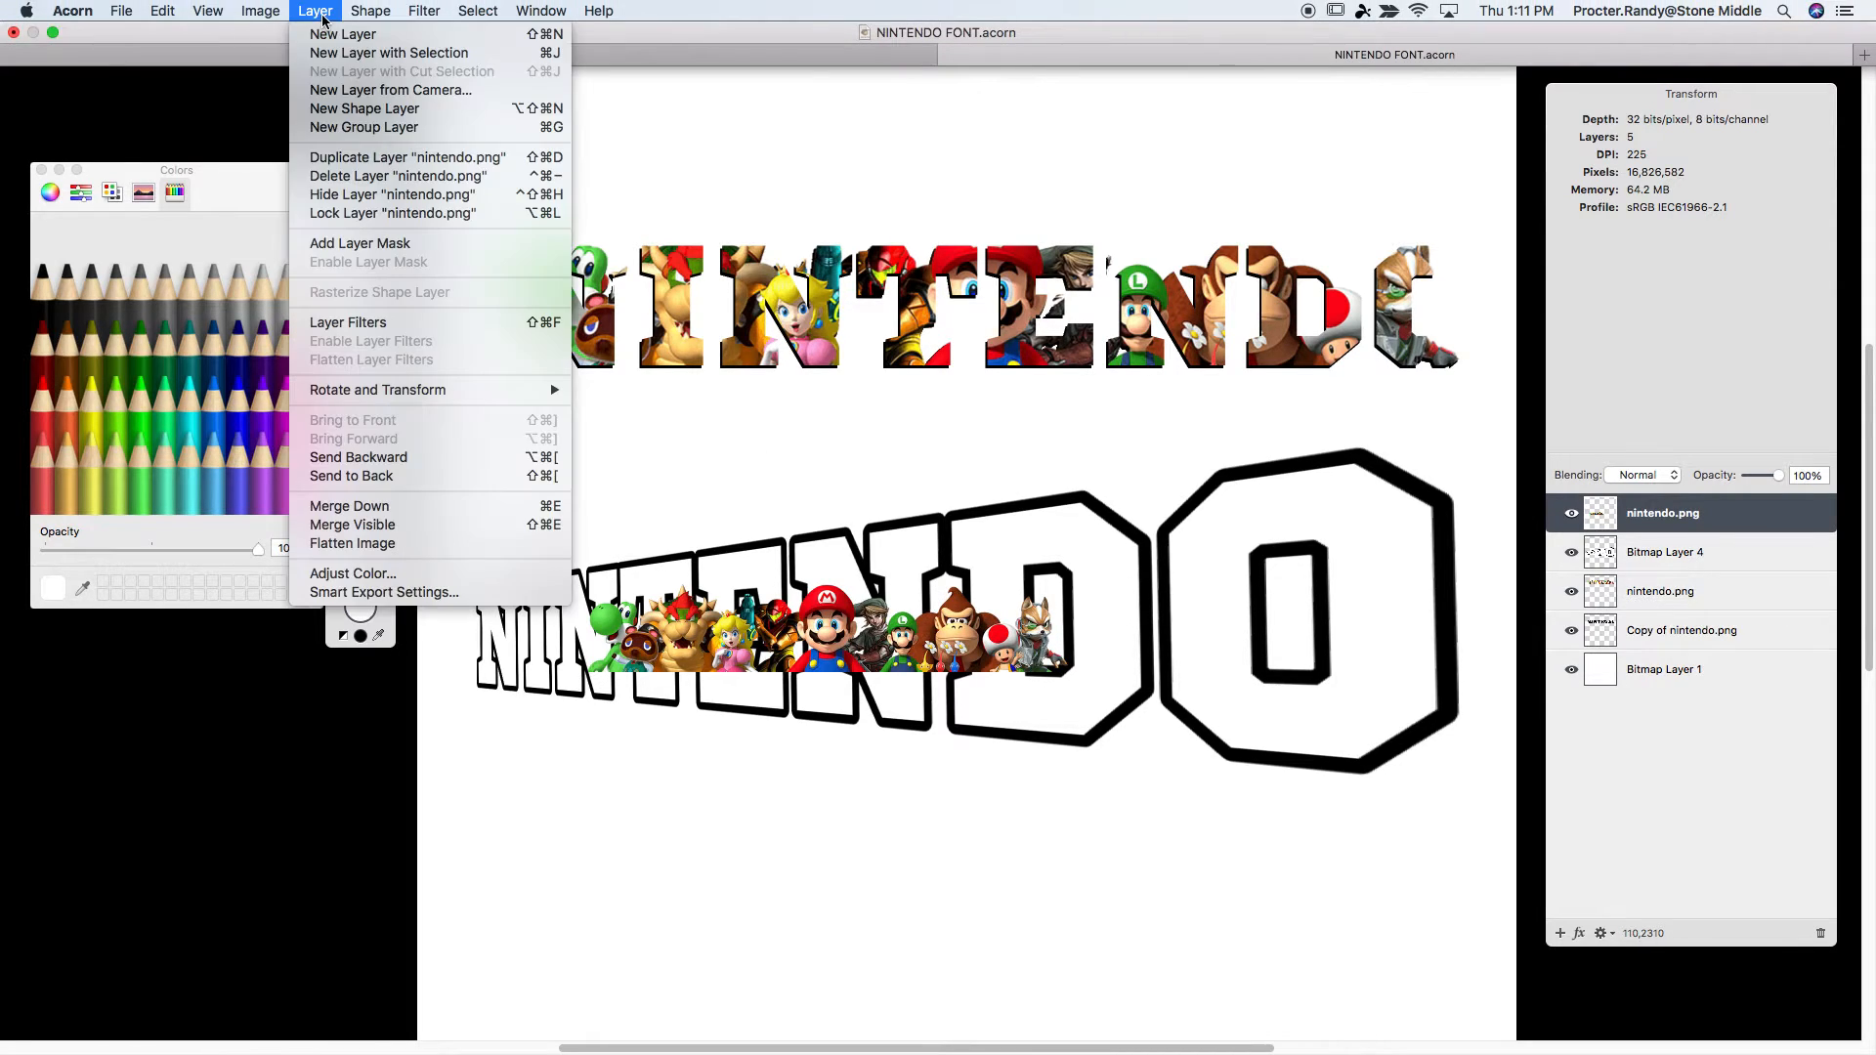
mouse_move(446, 388)
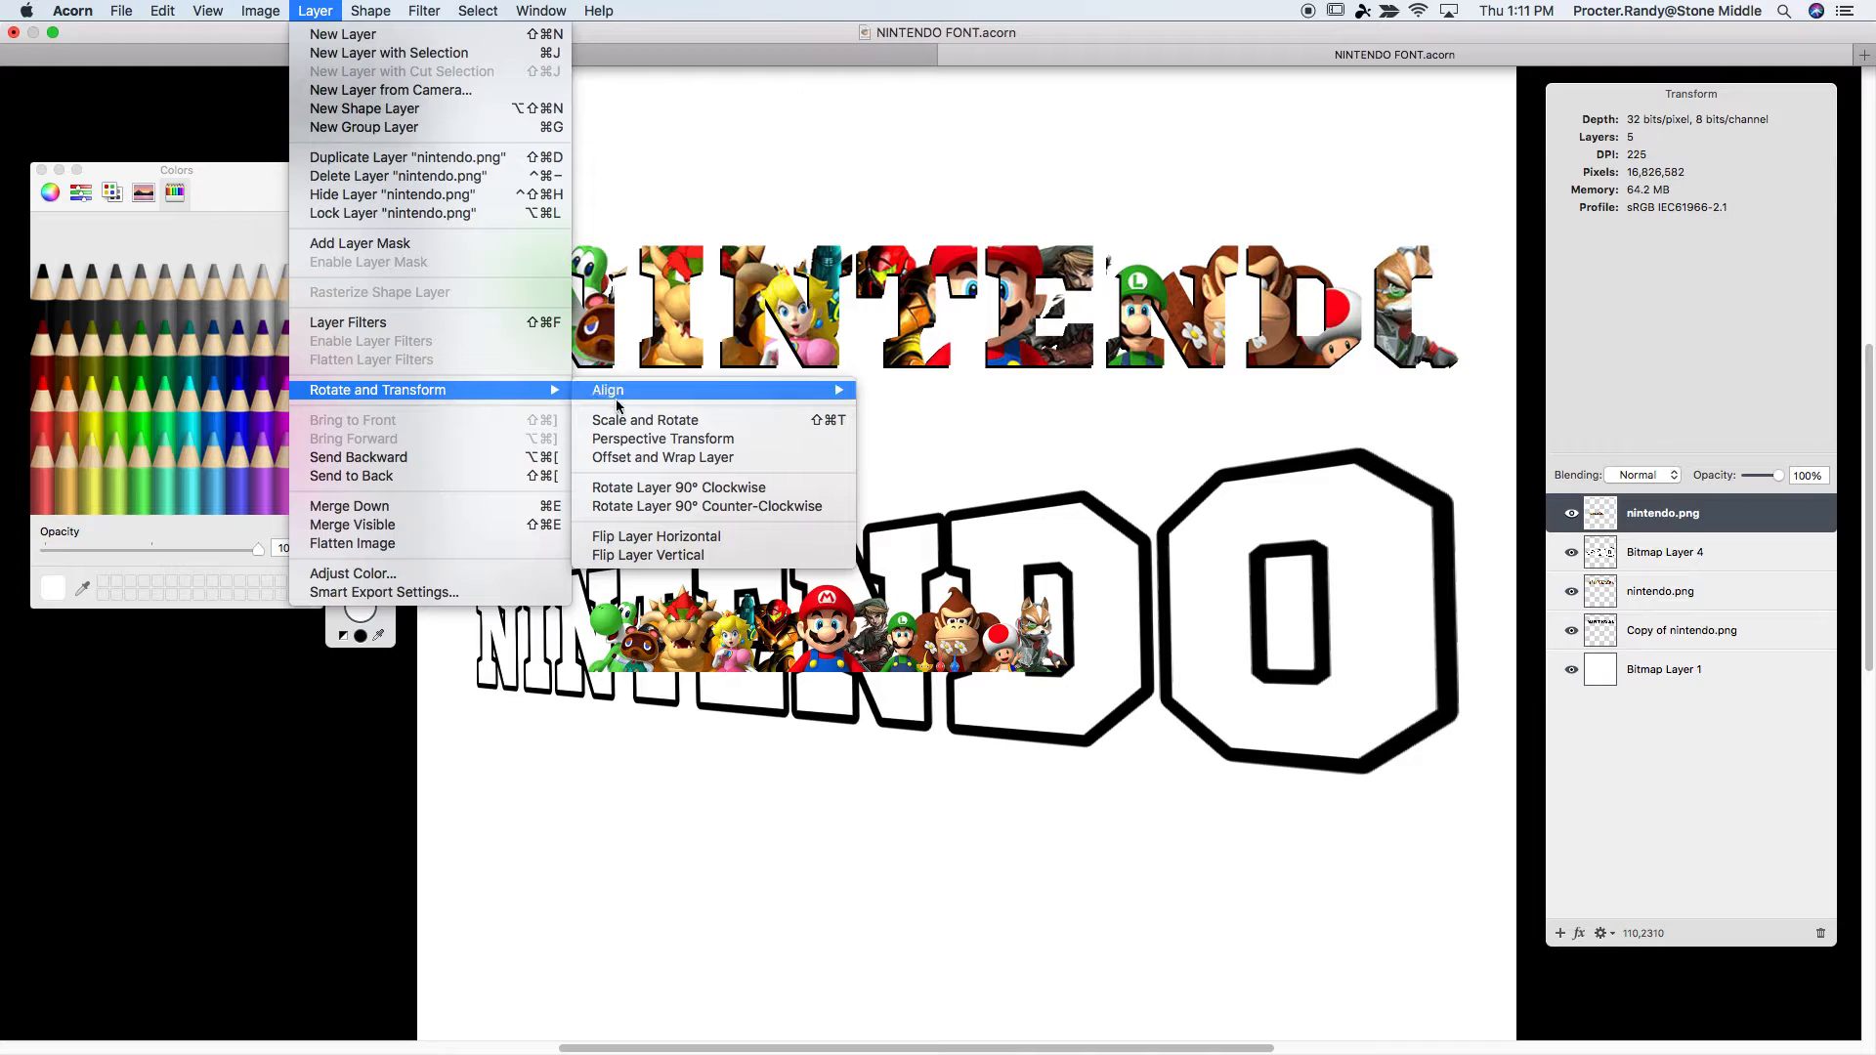
left_click(652, 441)
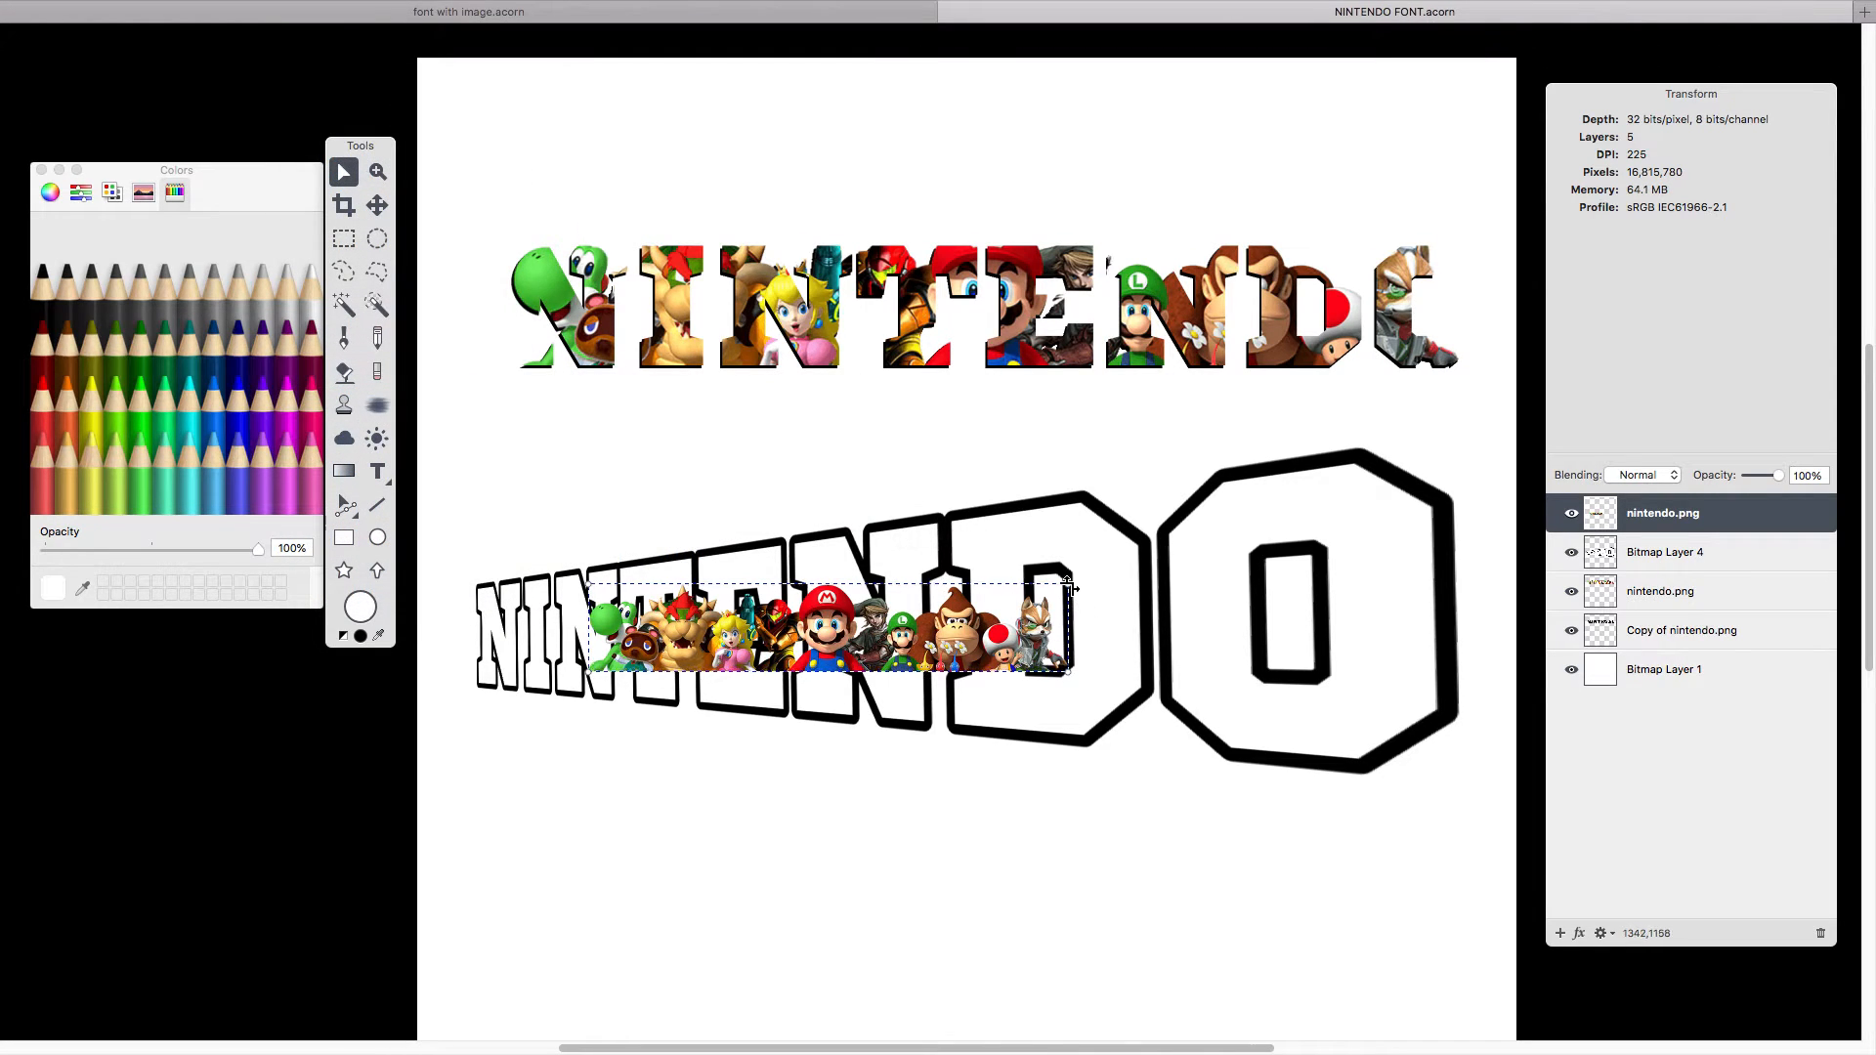
left_click_drag(1067, 584, 1200, 462)
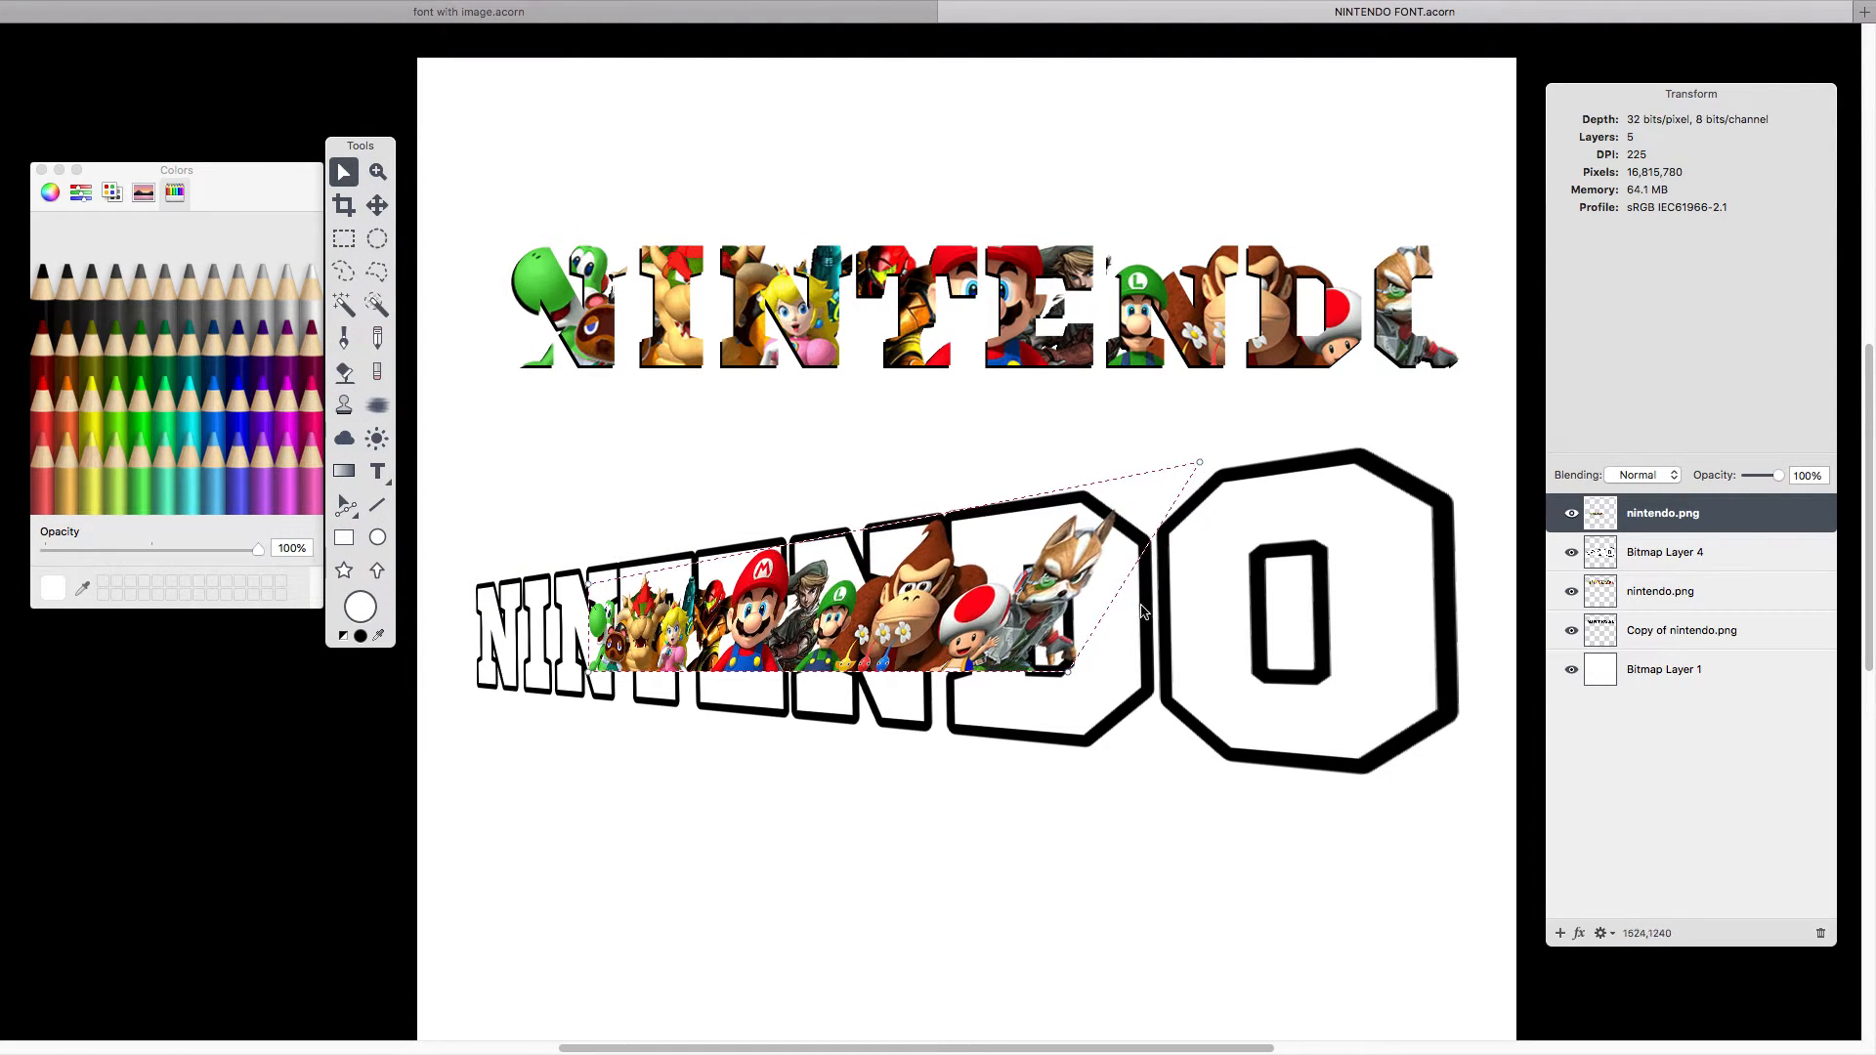
left_click_drag(1073, 677, 1321, 757)
left_click_drag(1200, 462, 1326, 429)
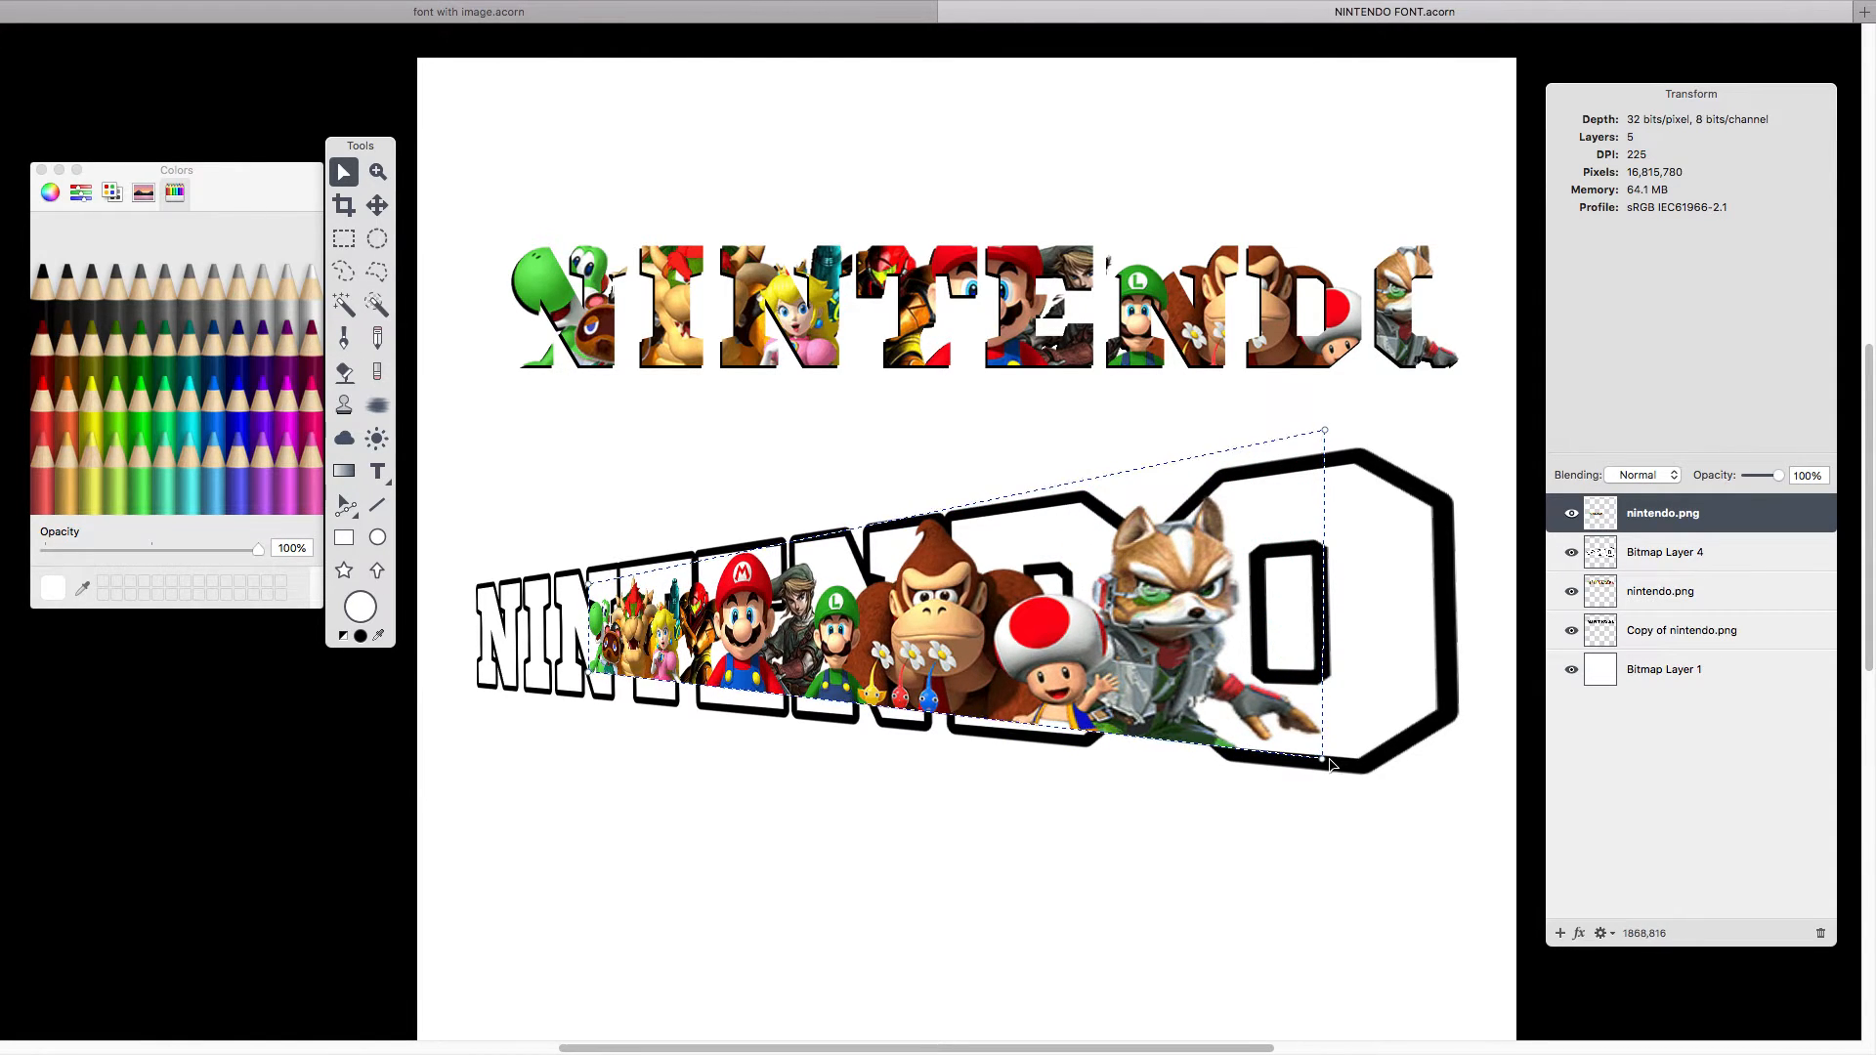
left_click_drag(1320, 757, 1415, 770)
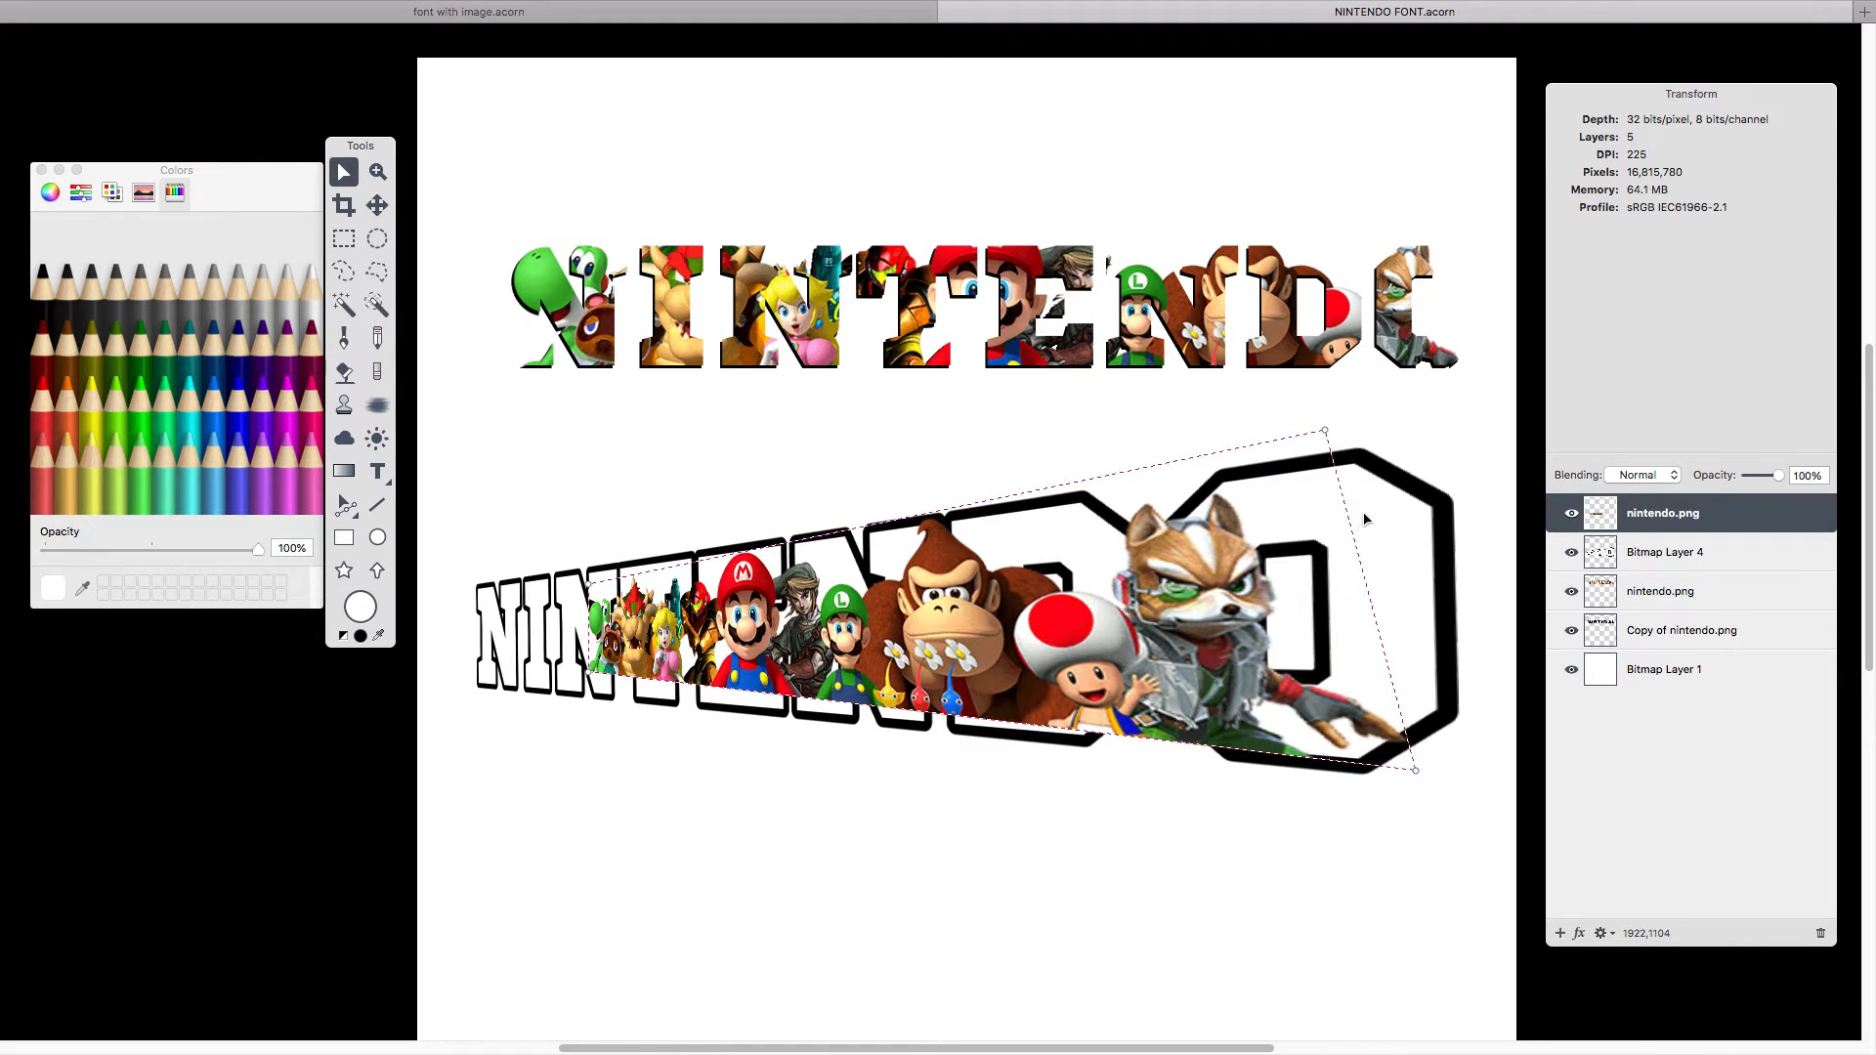
left_click_drag(1326, 429, 1413, 392)
Shift the distorted character image right, fit its left-hand corners to the first N, and apply the perspective transform.
left_click_drag(1221, 603, 1319, 606)
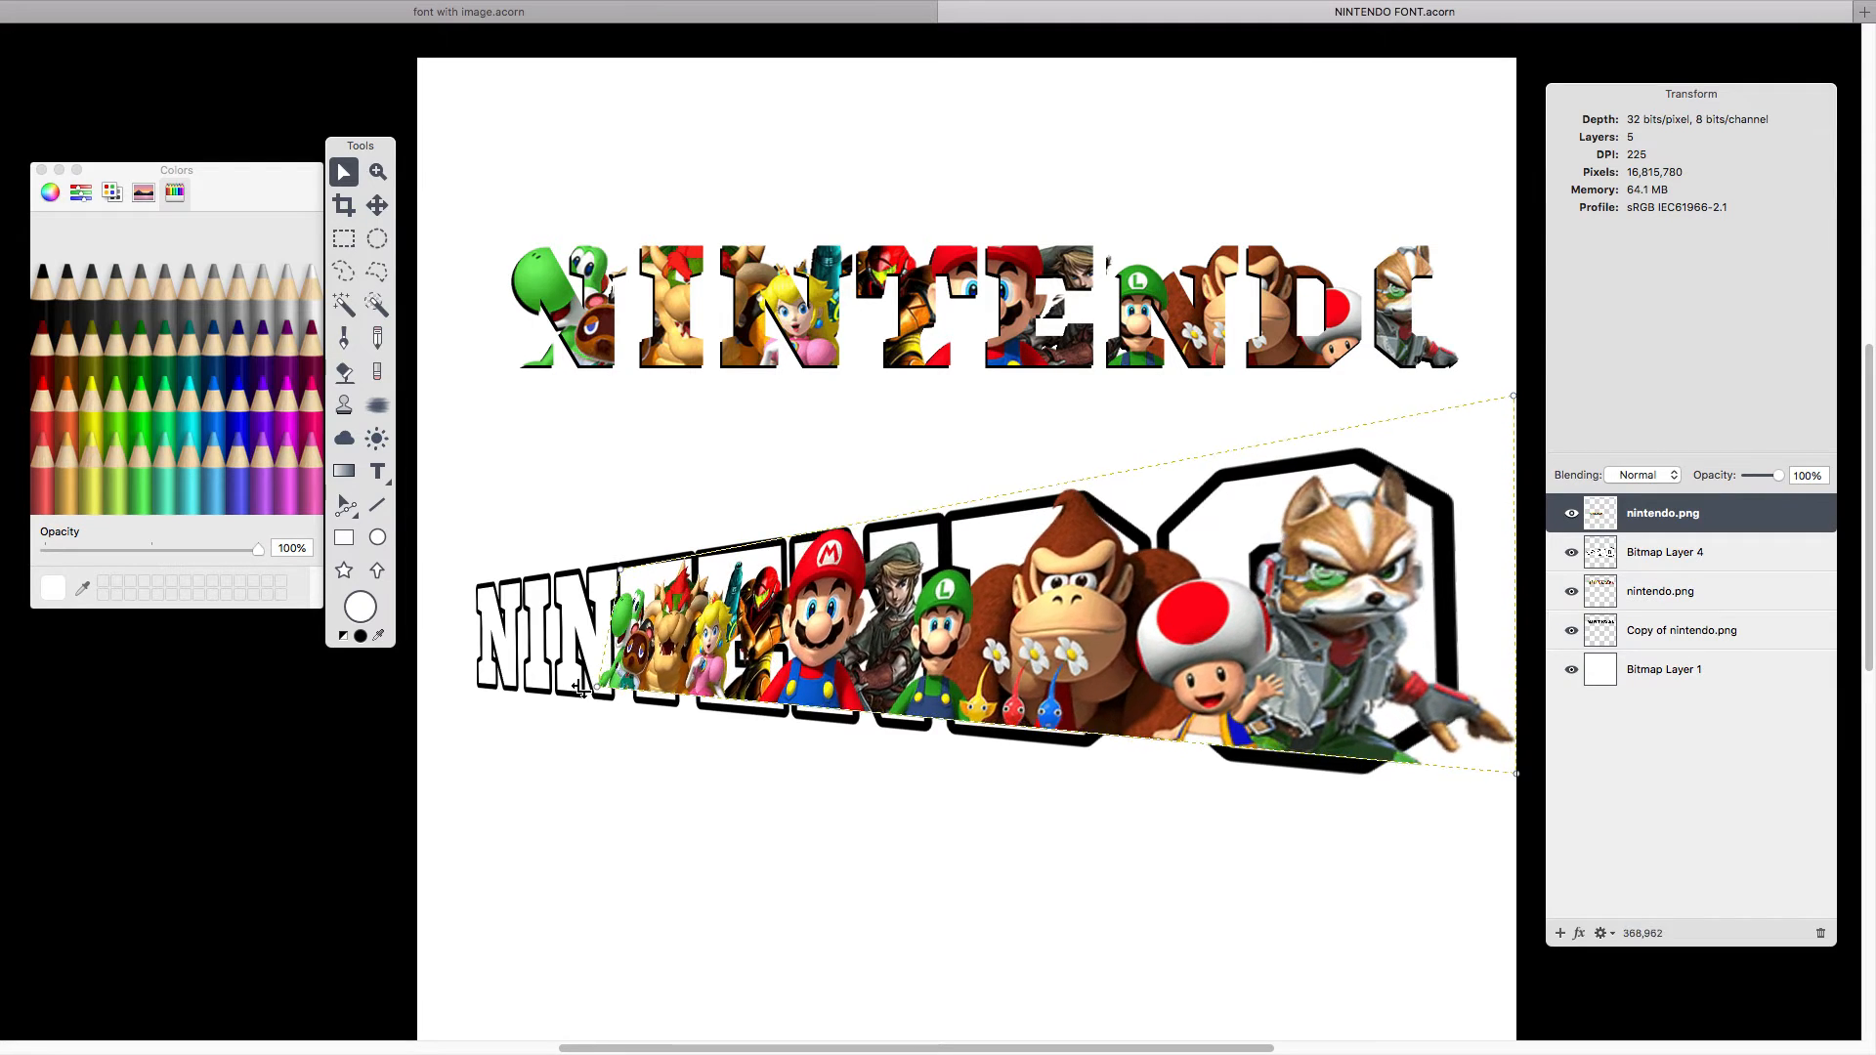
left_click_drag(515, 692, 474, 689)
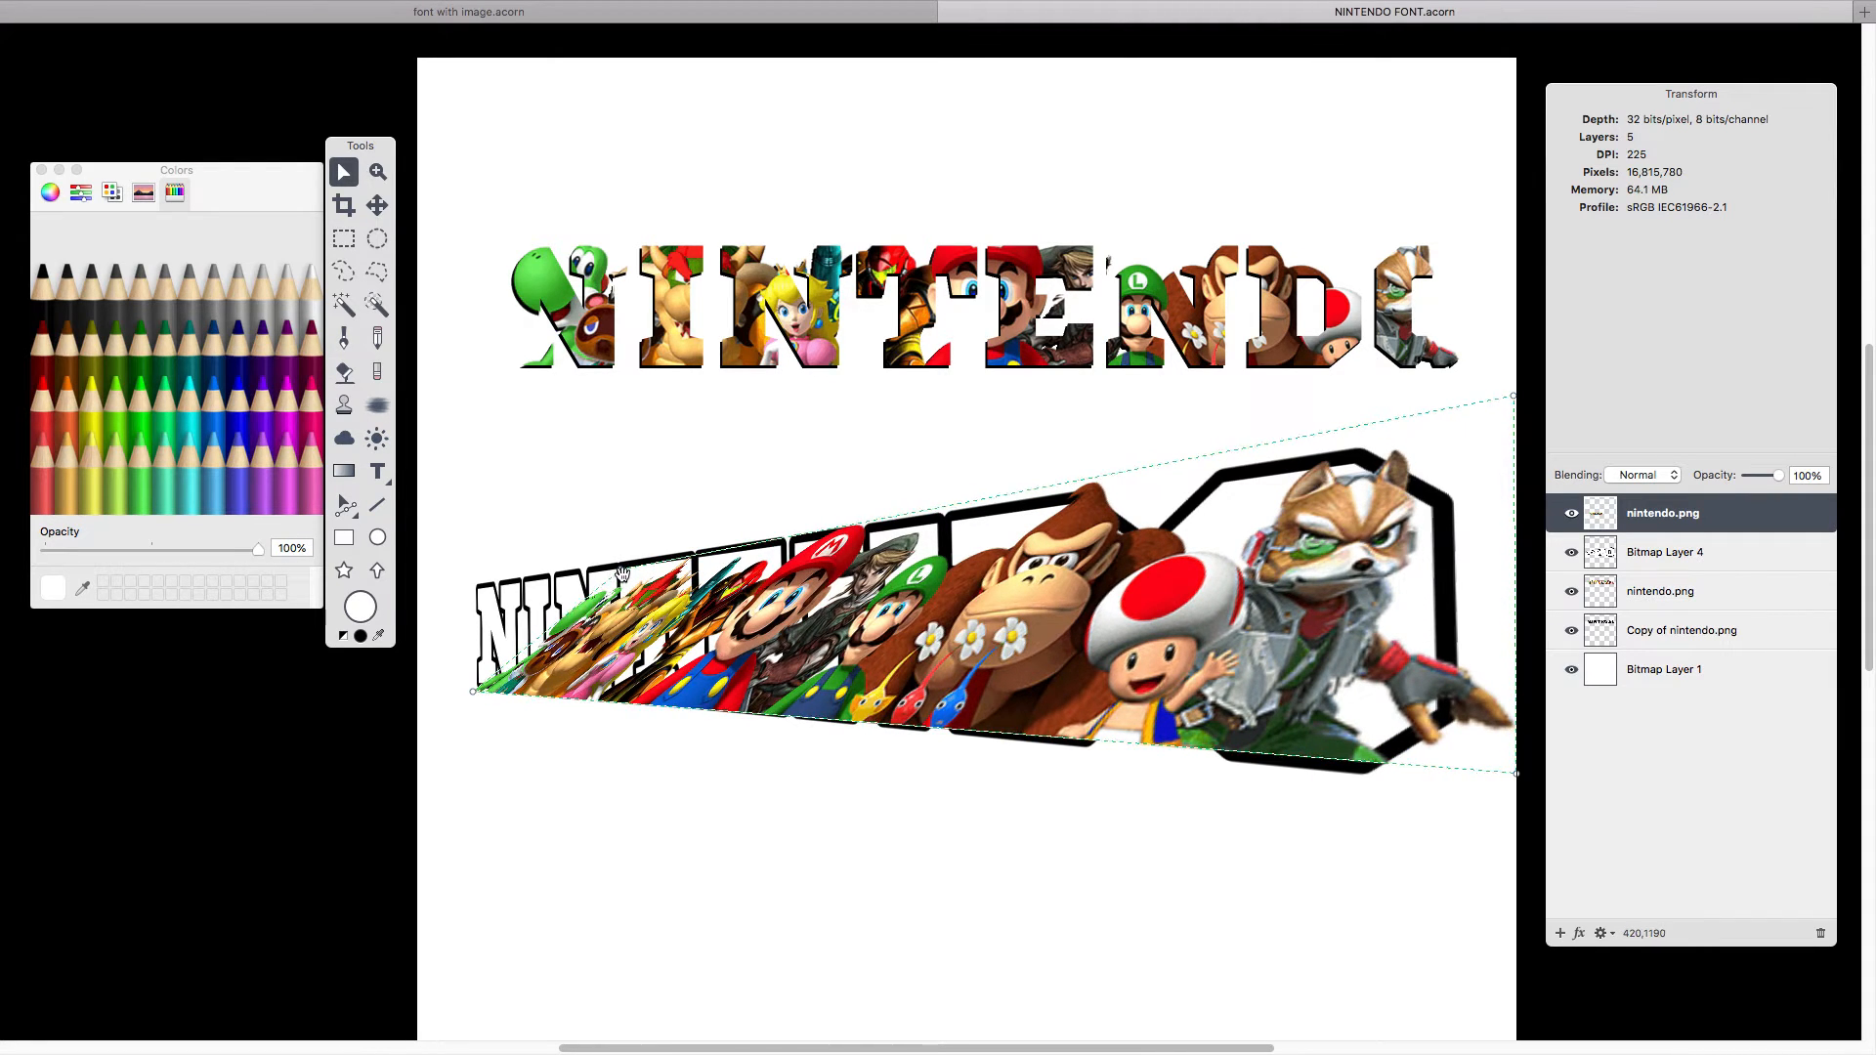
left_click_drag(623, 569, 476, 569)
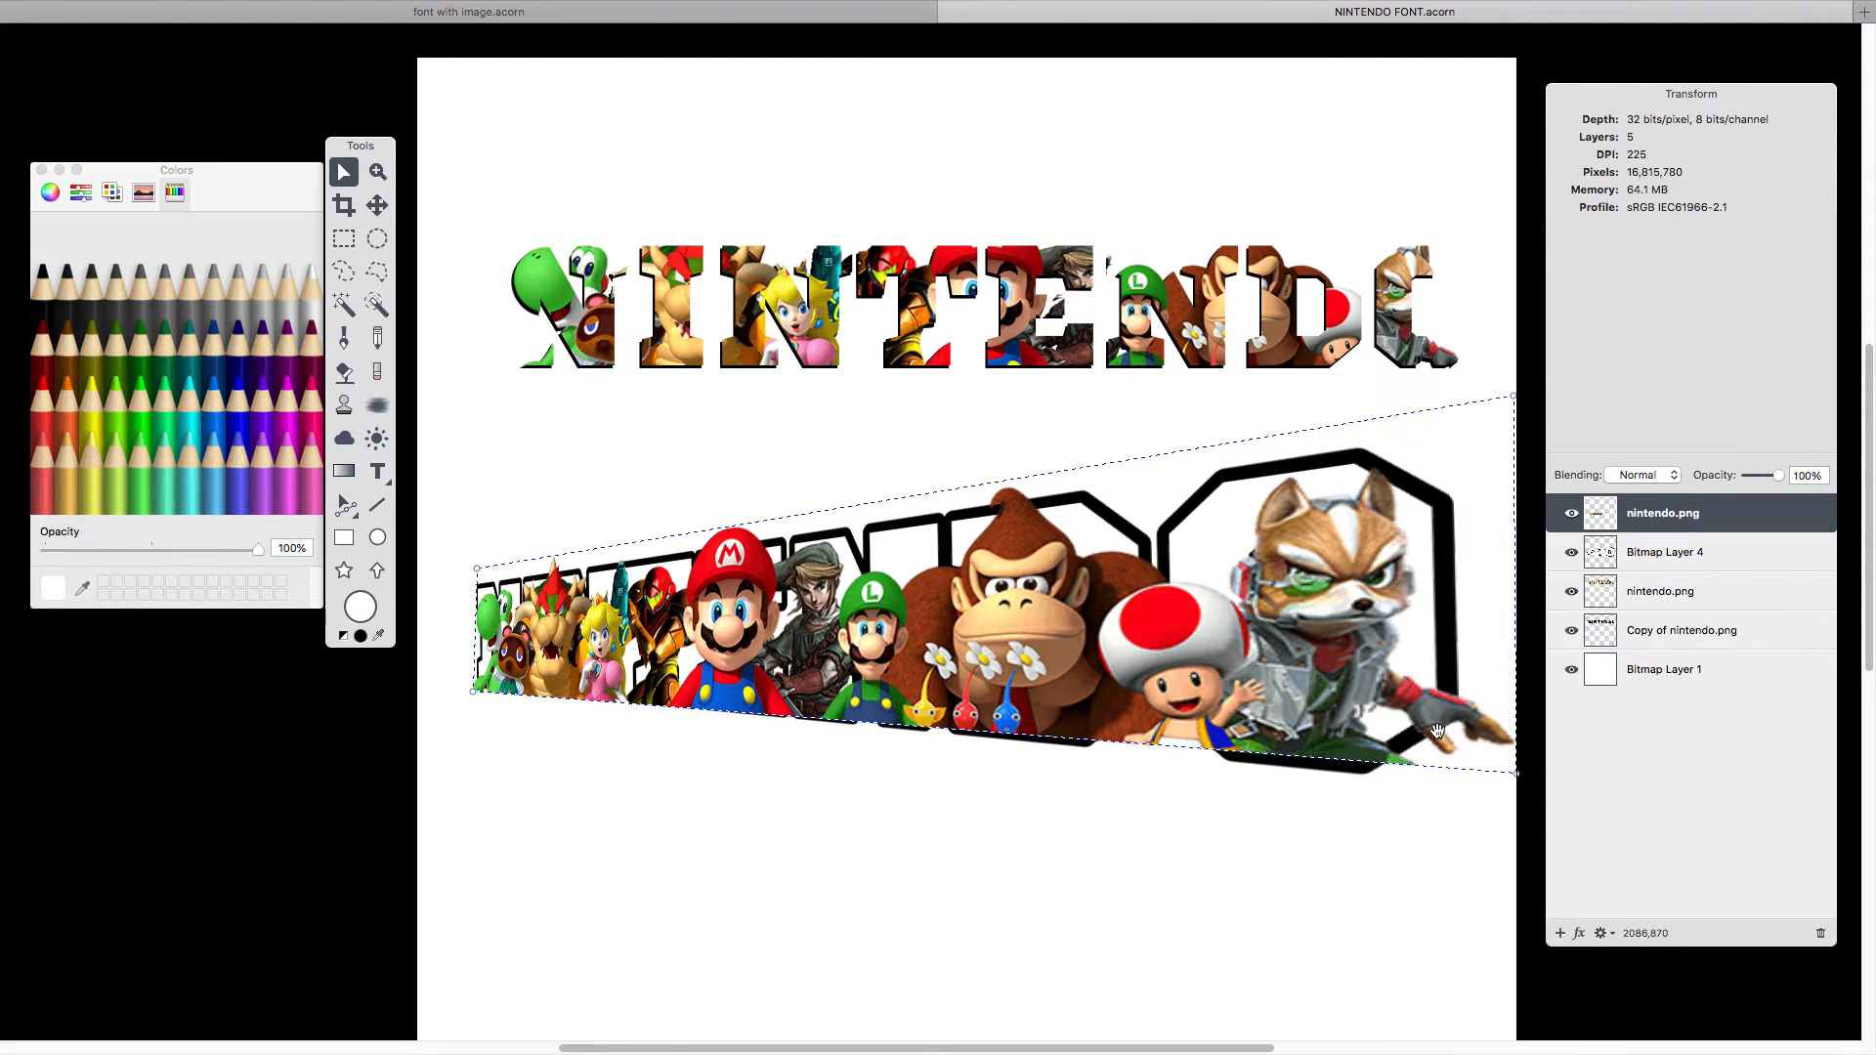
key("Return")
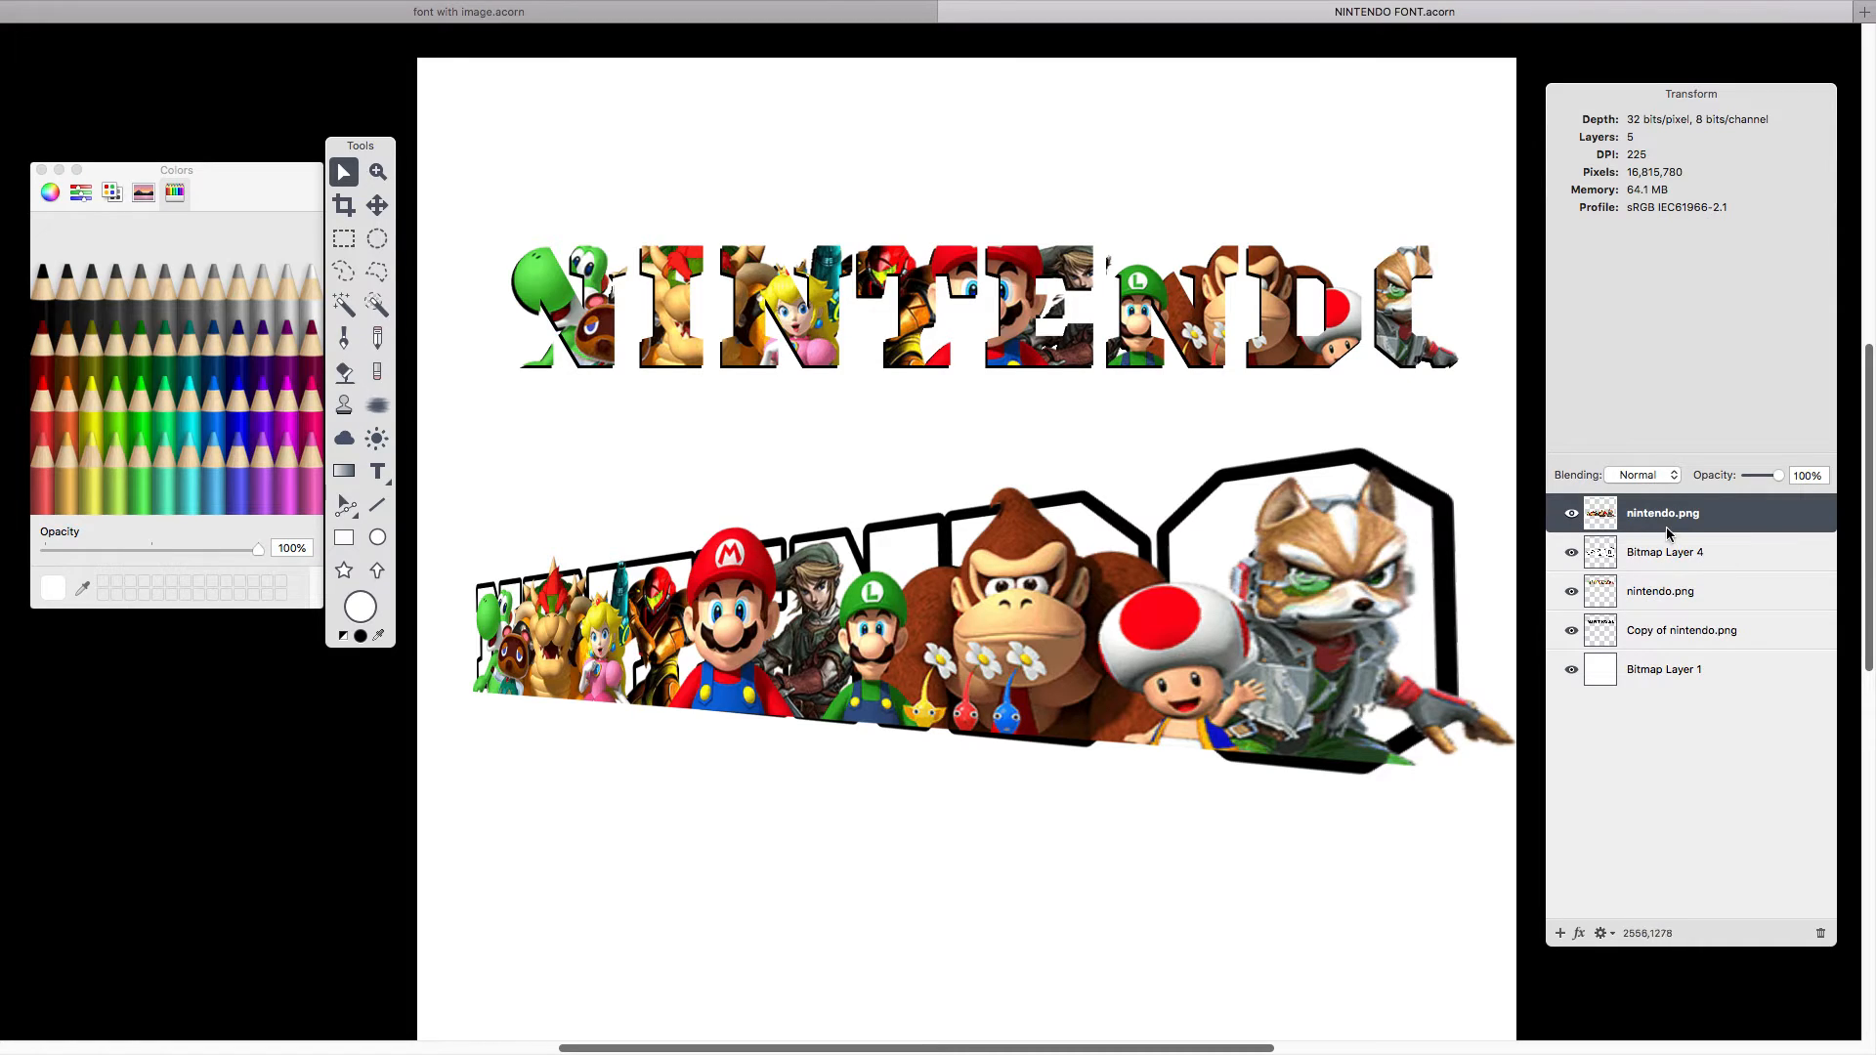
Move the transformed nintendo.png layer directly below Bitmap Layer 4 and hide Bitmap Layer 4.
left_click_drag(1666, 533, 1666, 572)
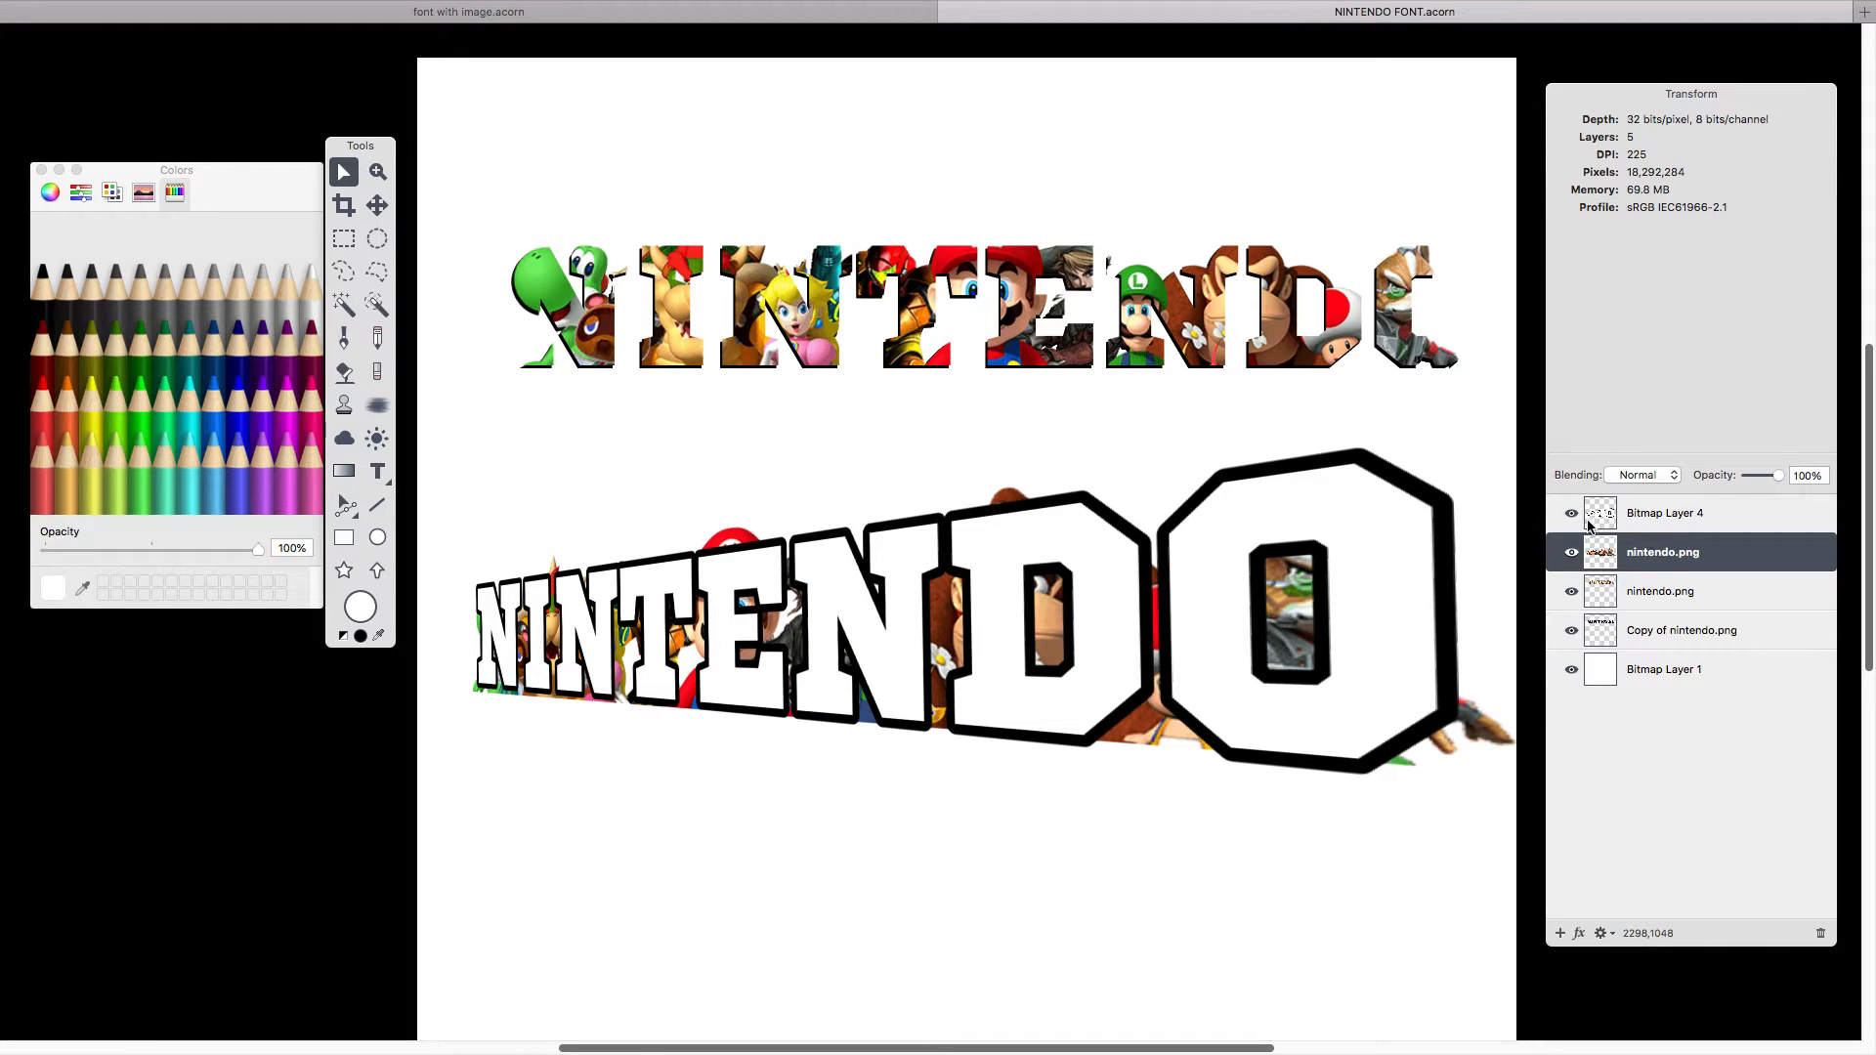
left_click(1649, 518)
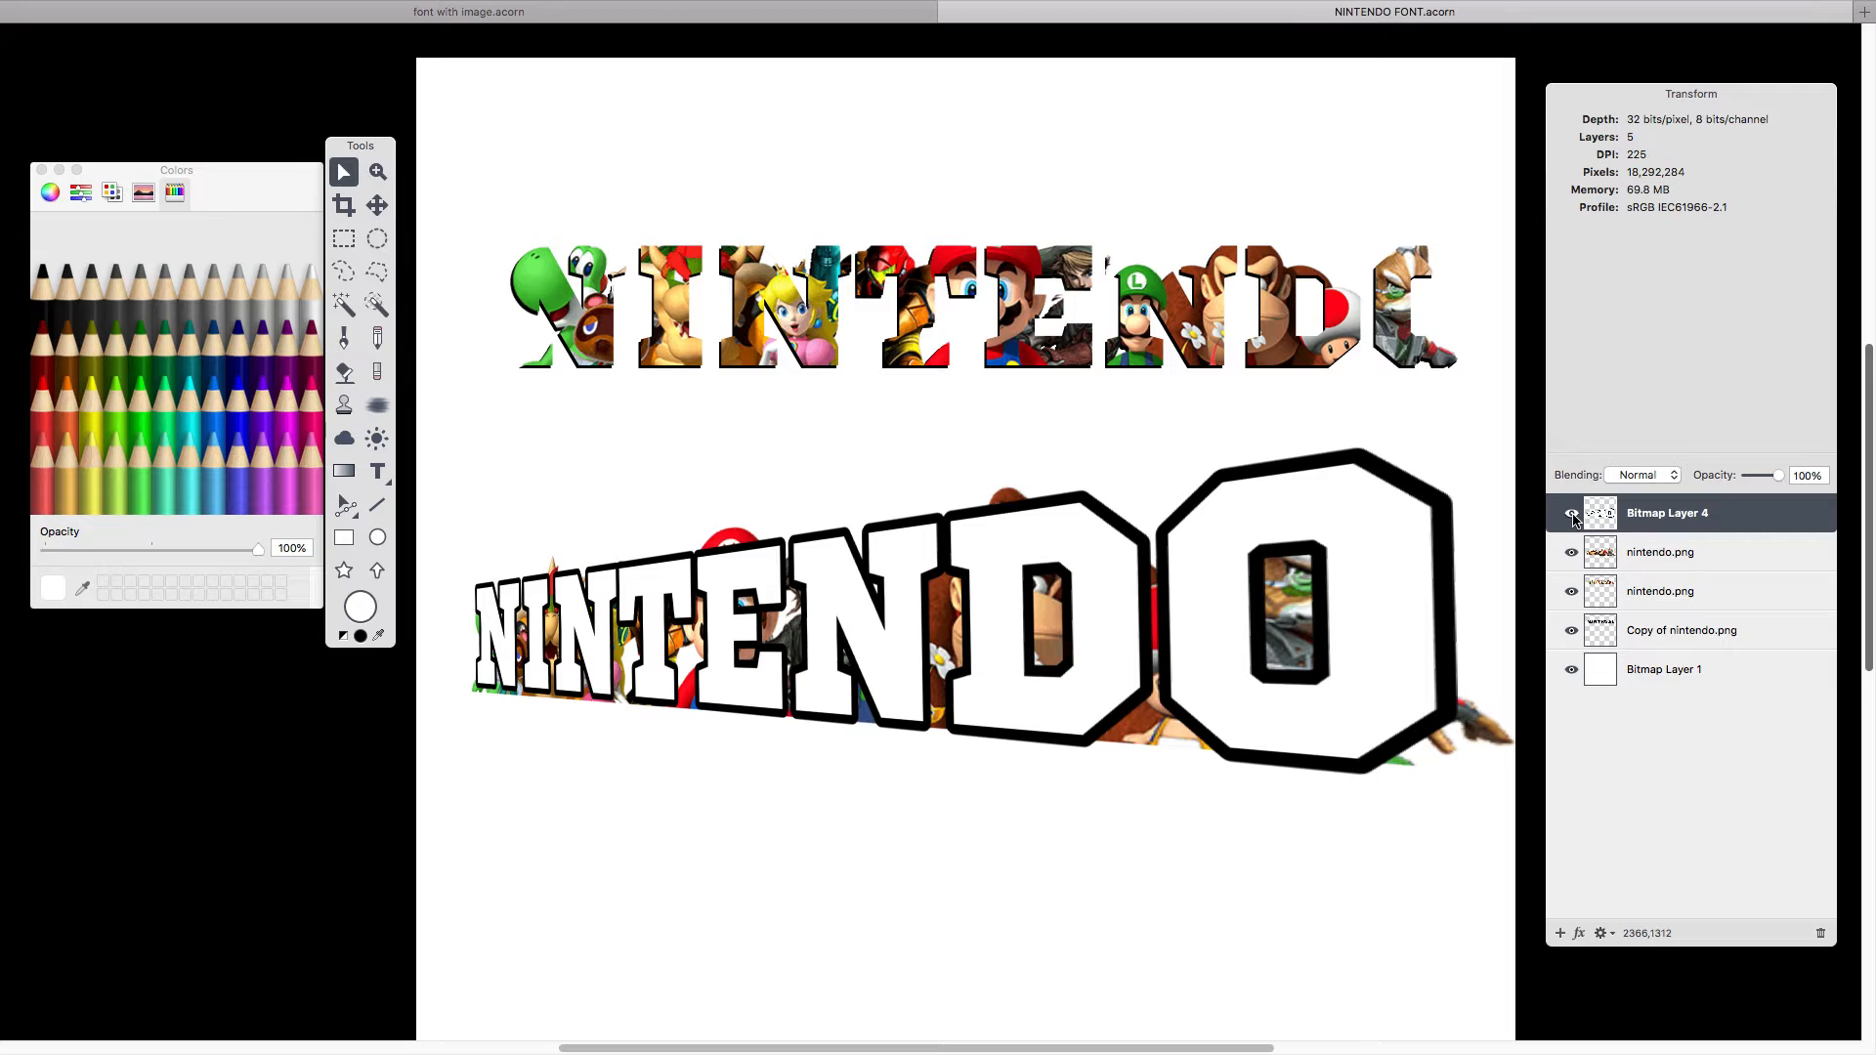
left_click(1571, 514)
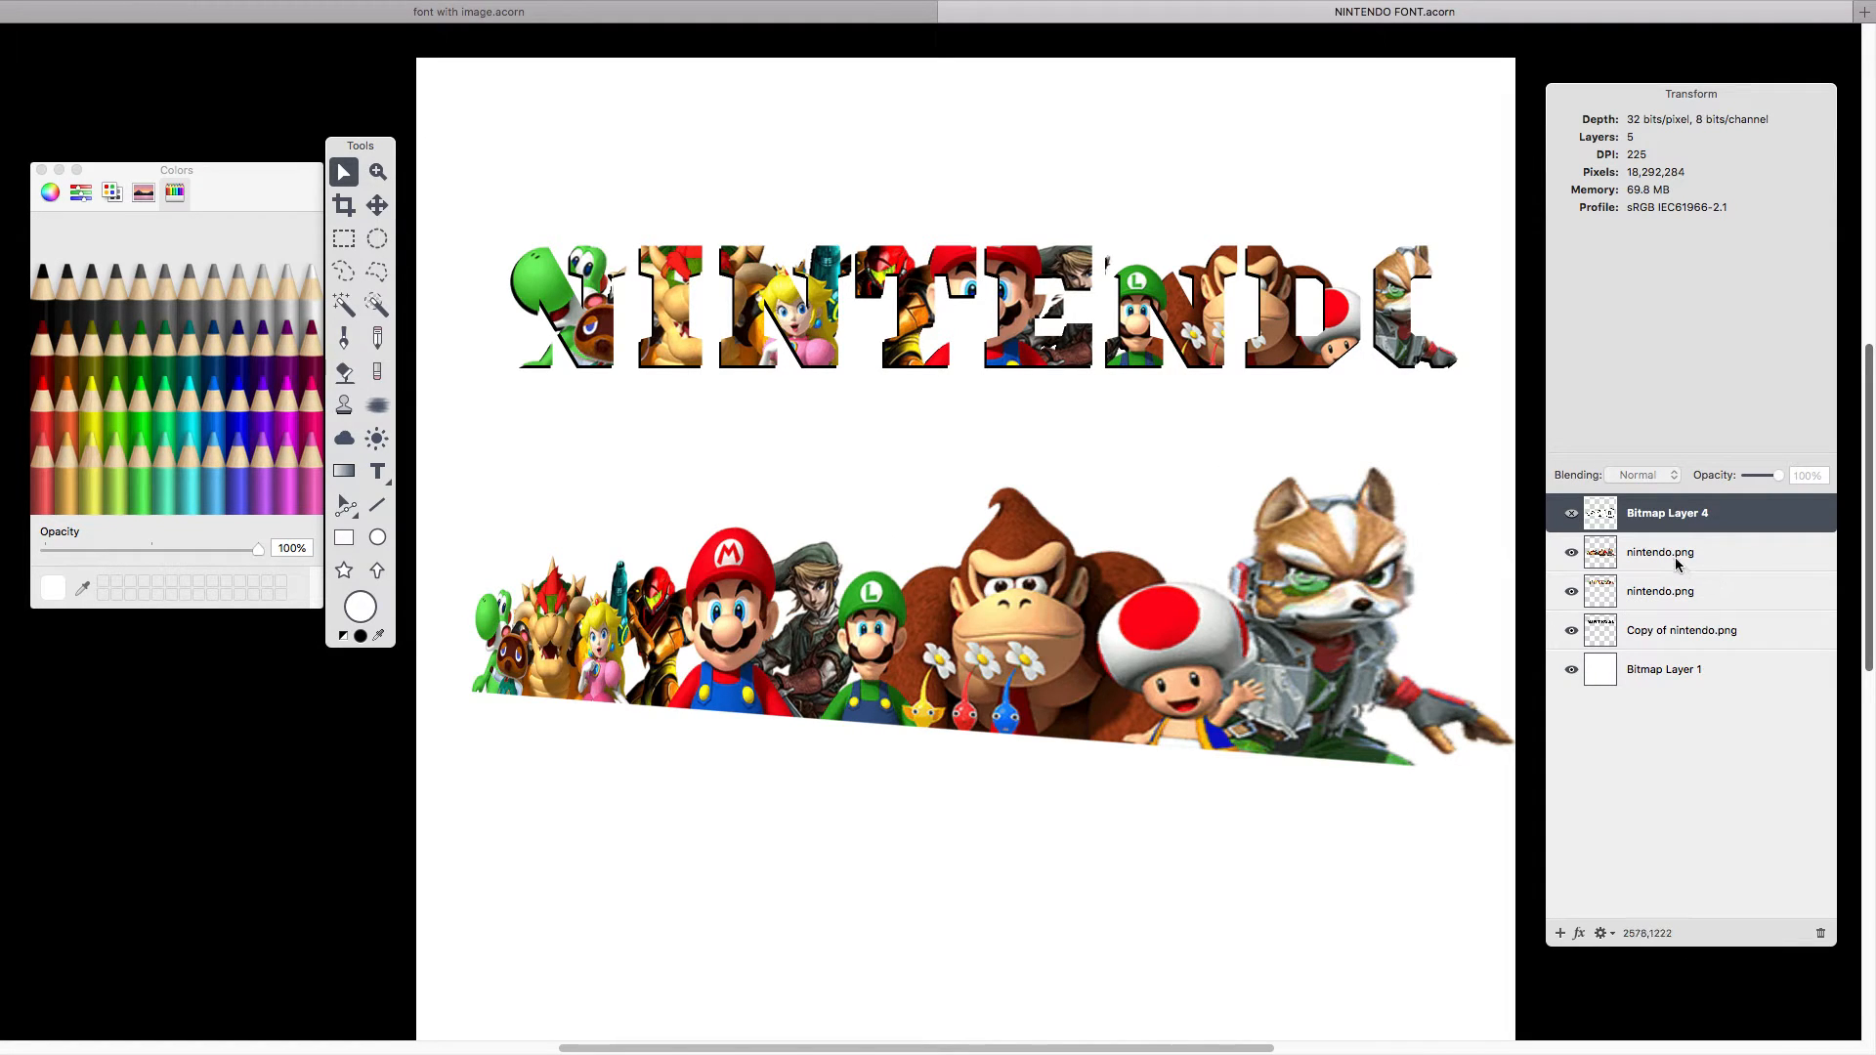
Apply Sharpen Luminance to the transformed nintendo.png with sharpness 1.52 and radius 9.70, and flatten the filter.
left_click(1629, 556)
left_click(1572, 553)
left_click(1572, 553)
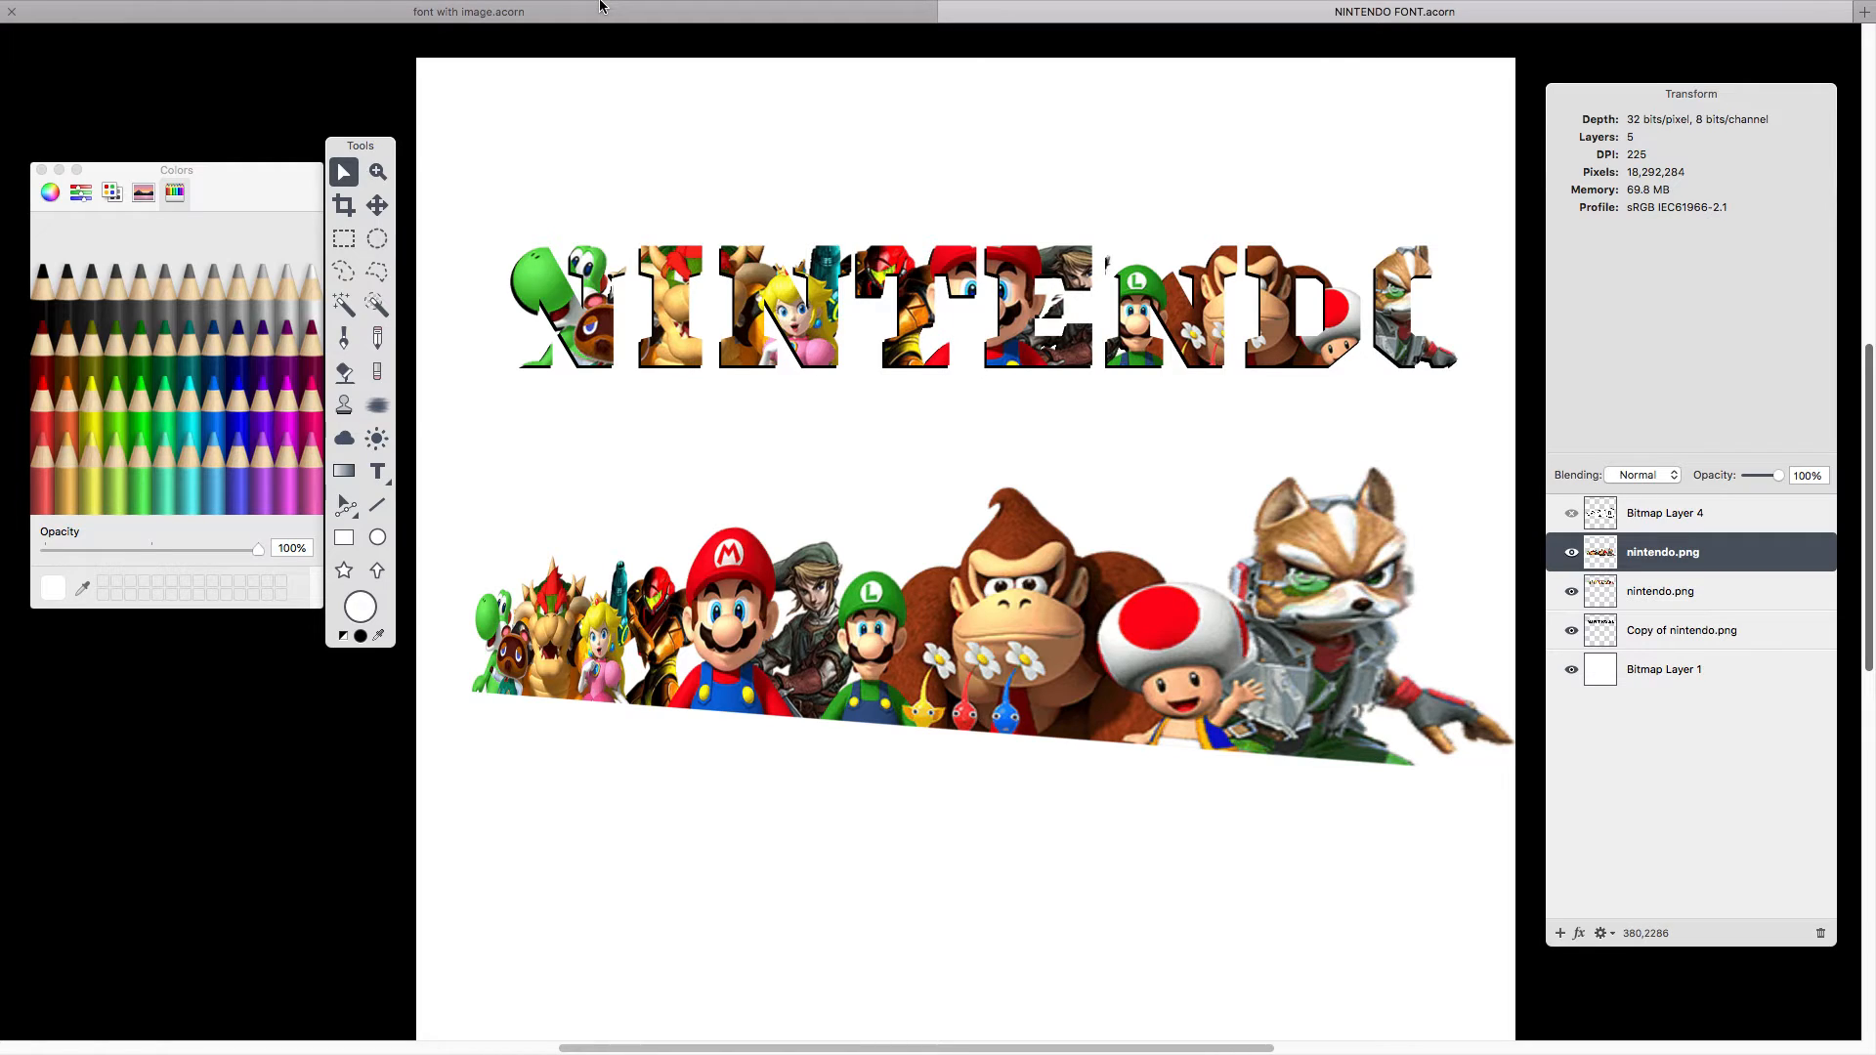
mouse_move(538, 5)
left_click(441, 12)
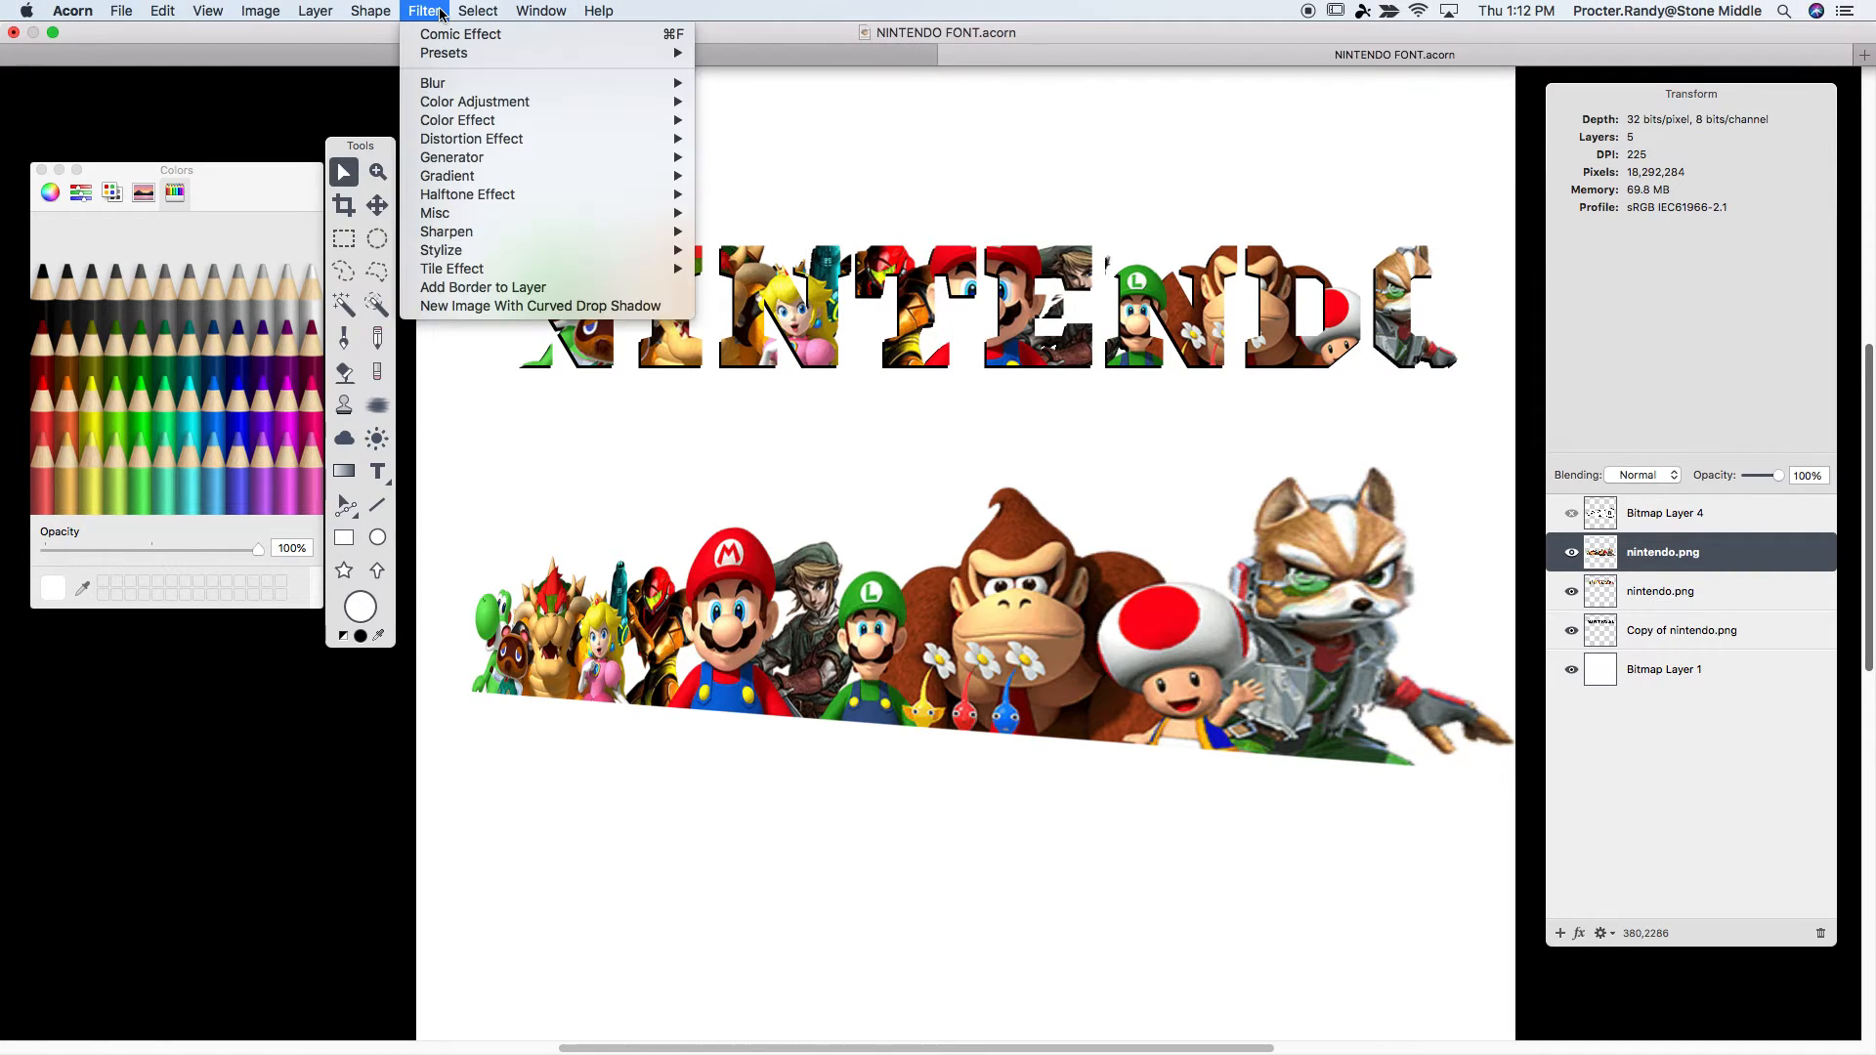
mouse_move(462, 238)
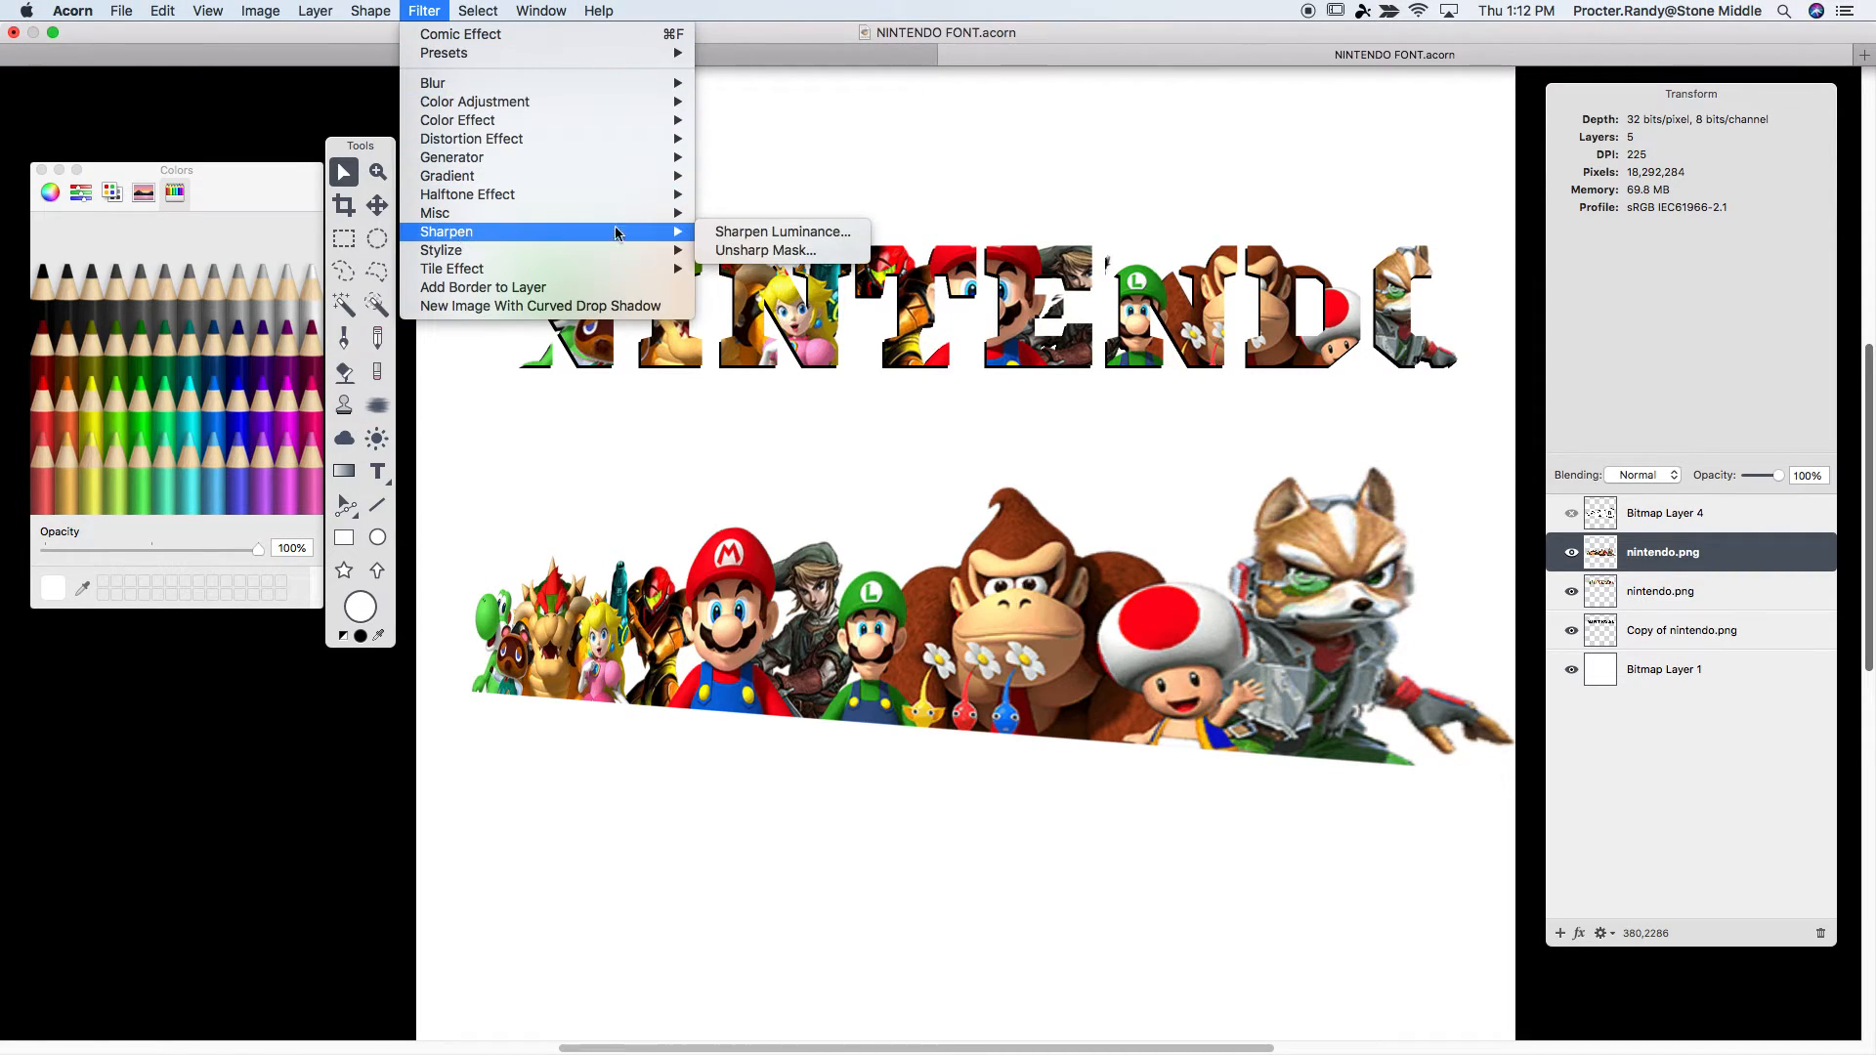
left_click(757, 235)
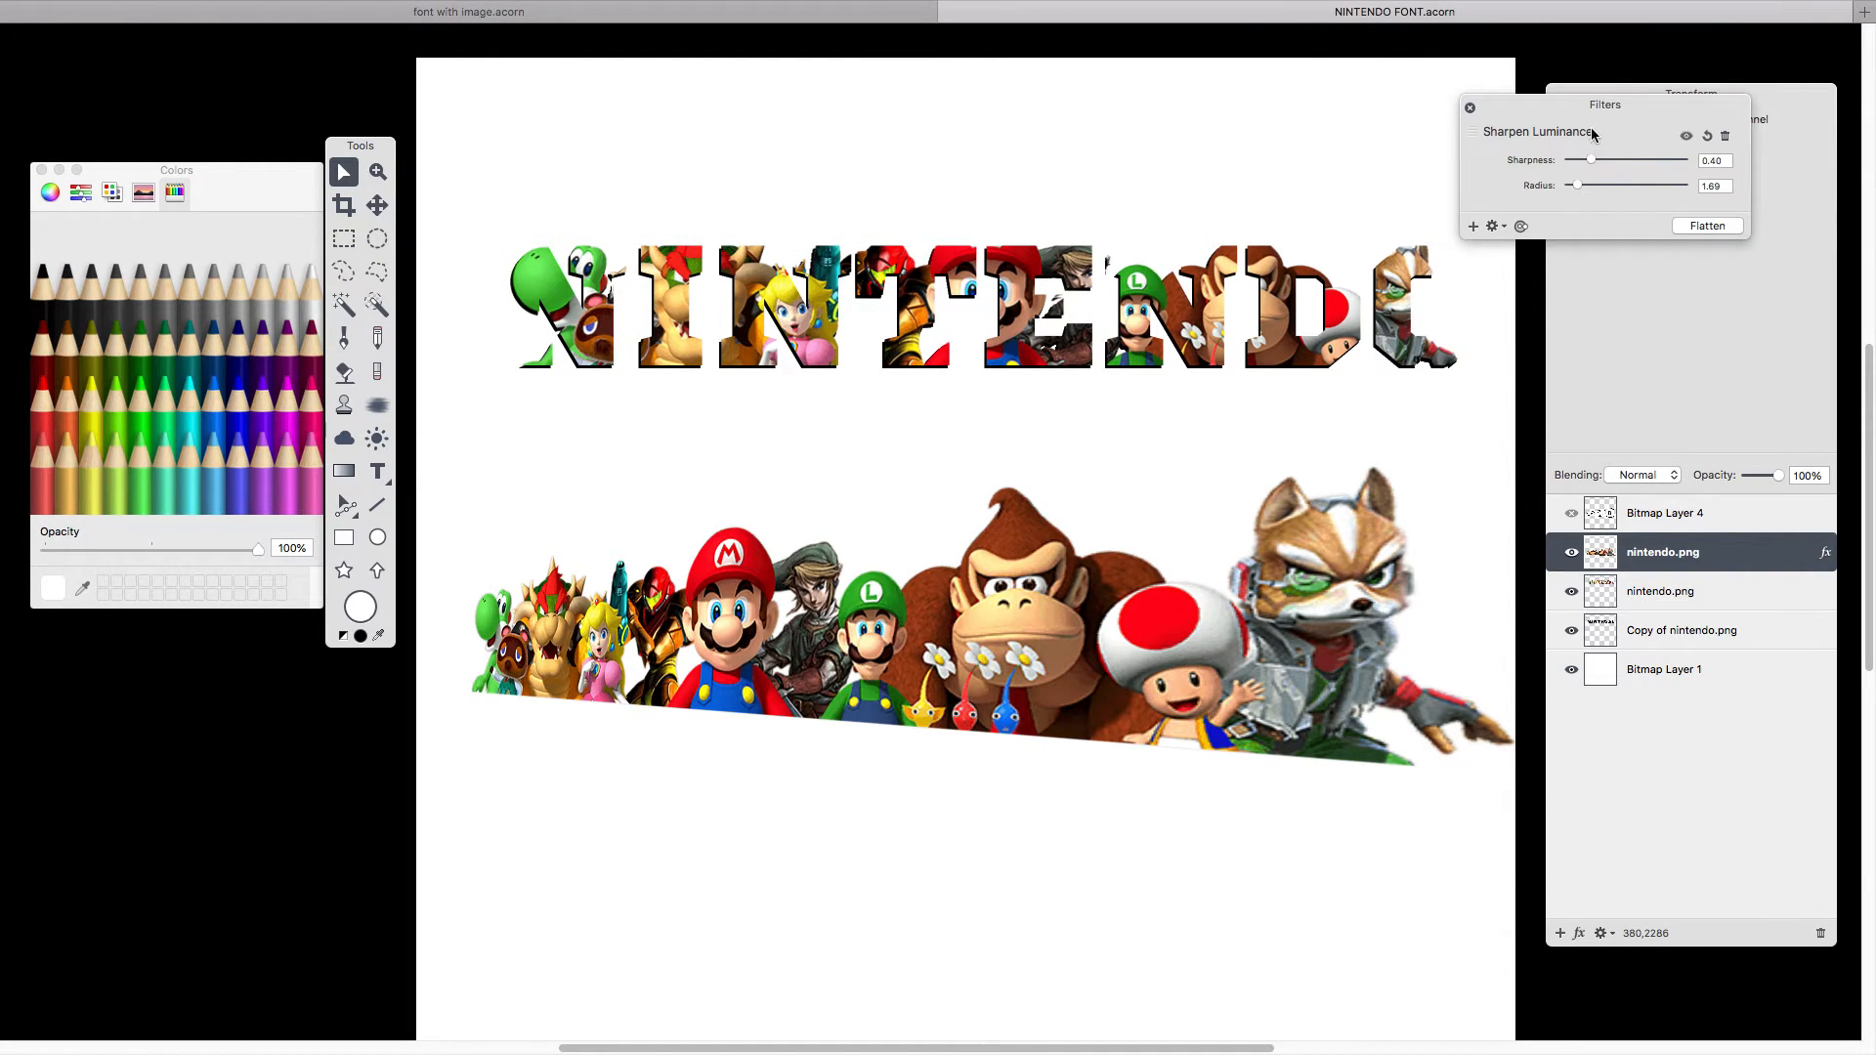
left_click_drag(1592, 133, 1173, 259)
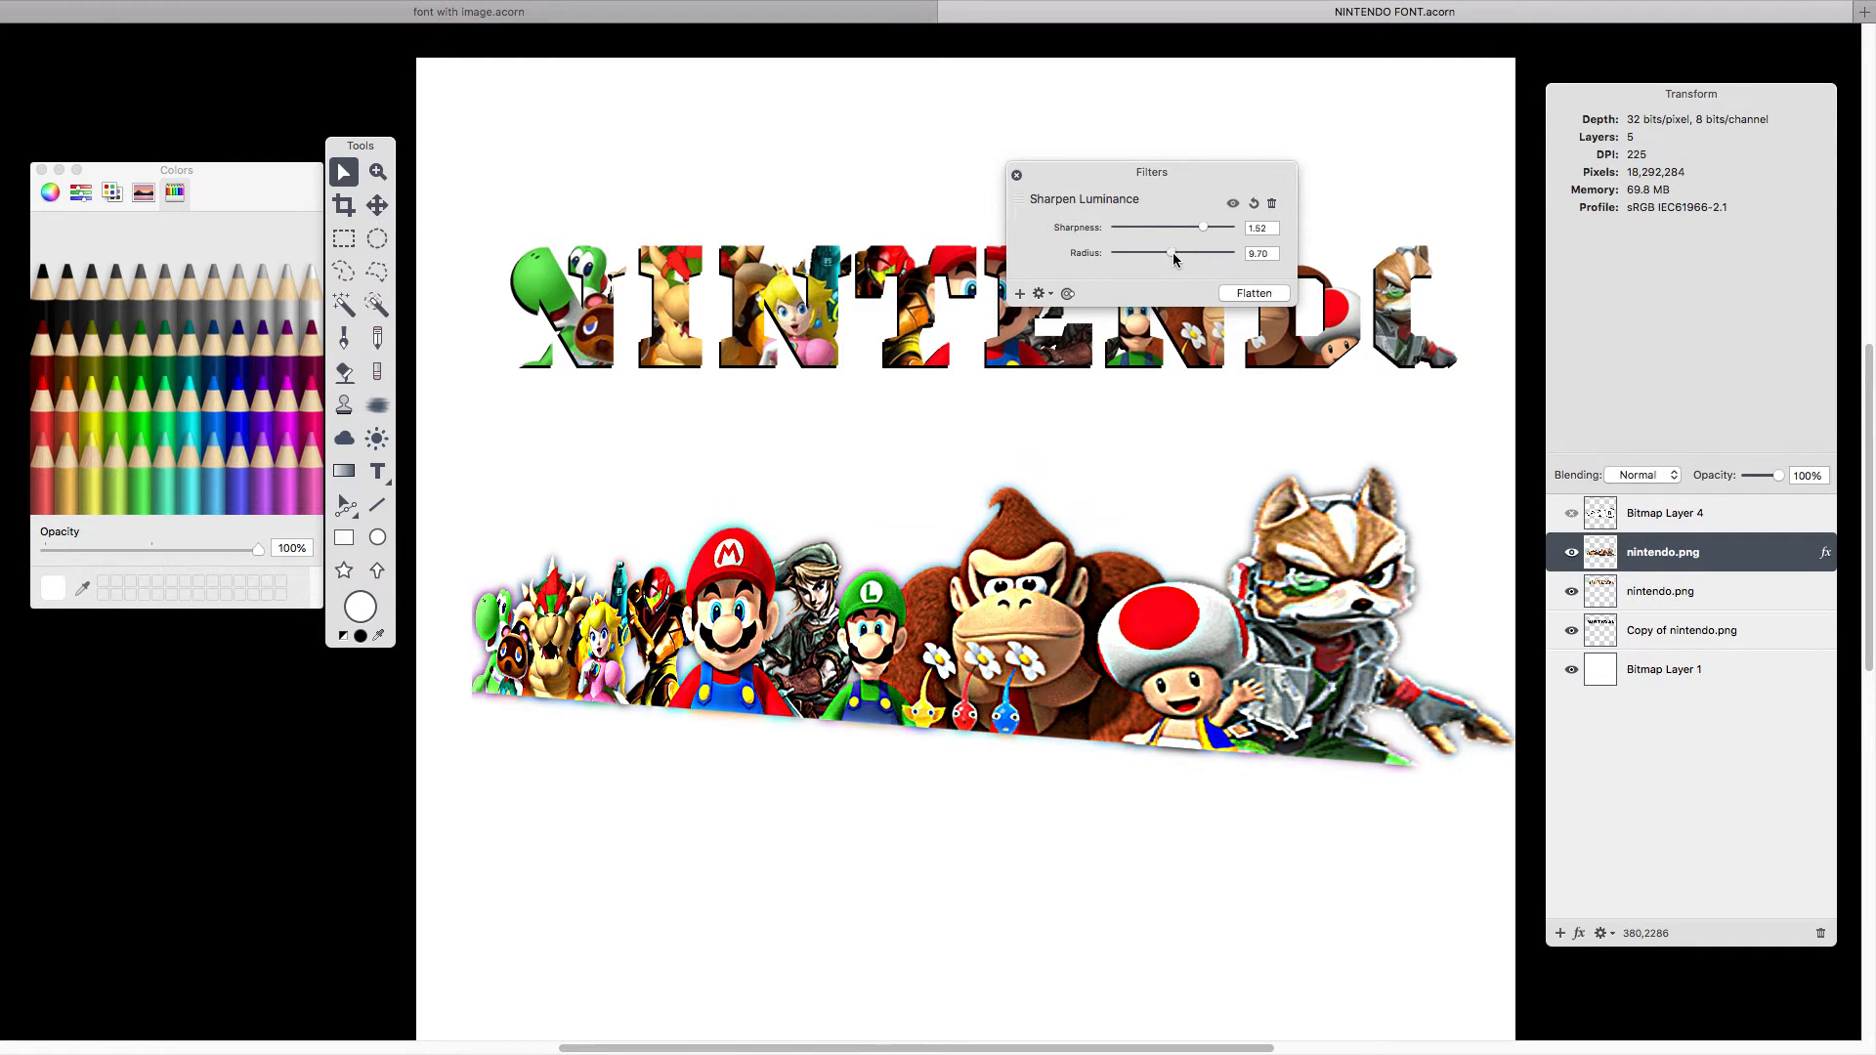
left_click(1255, 294)
left_click(1016, 176)
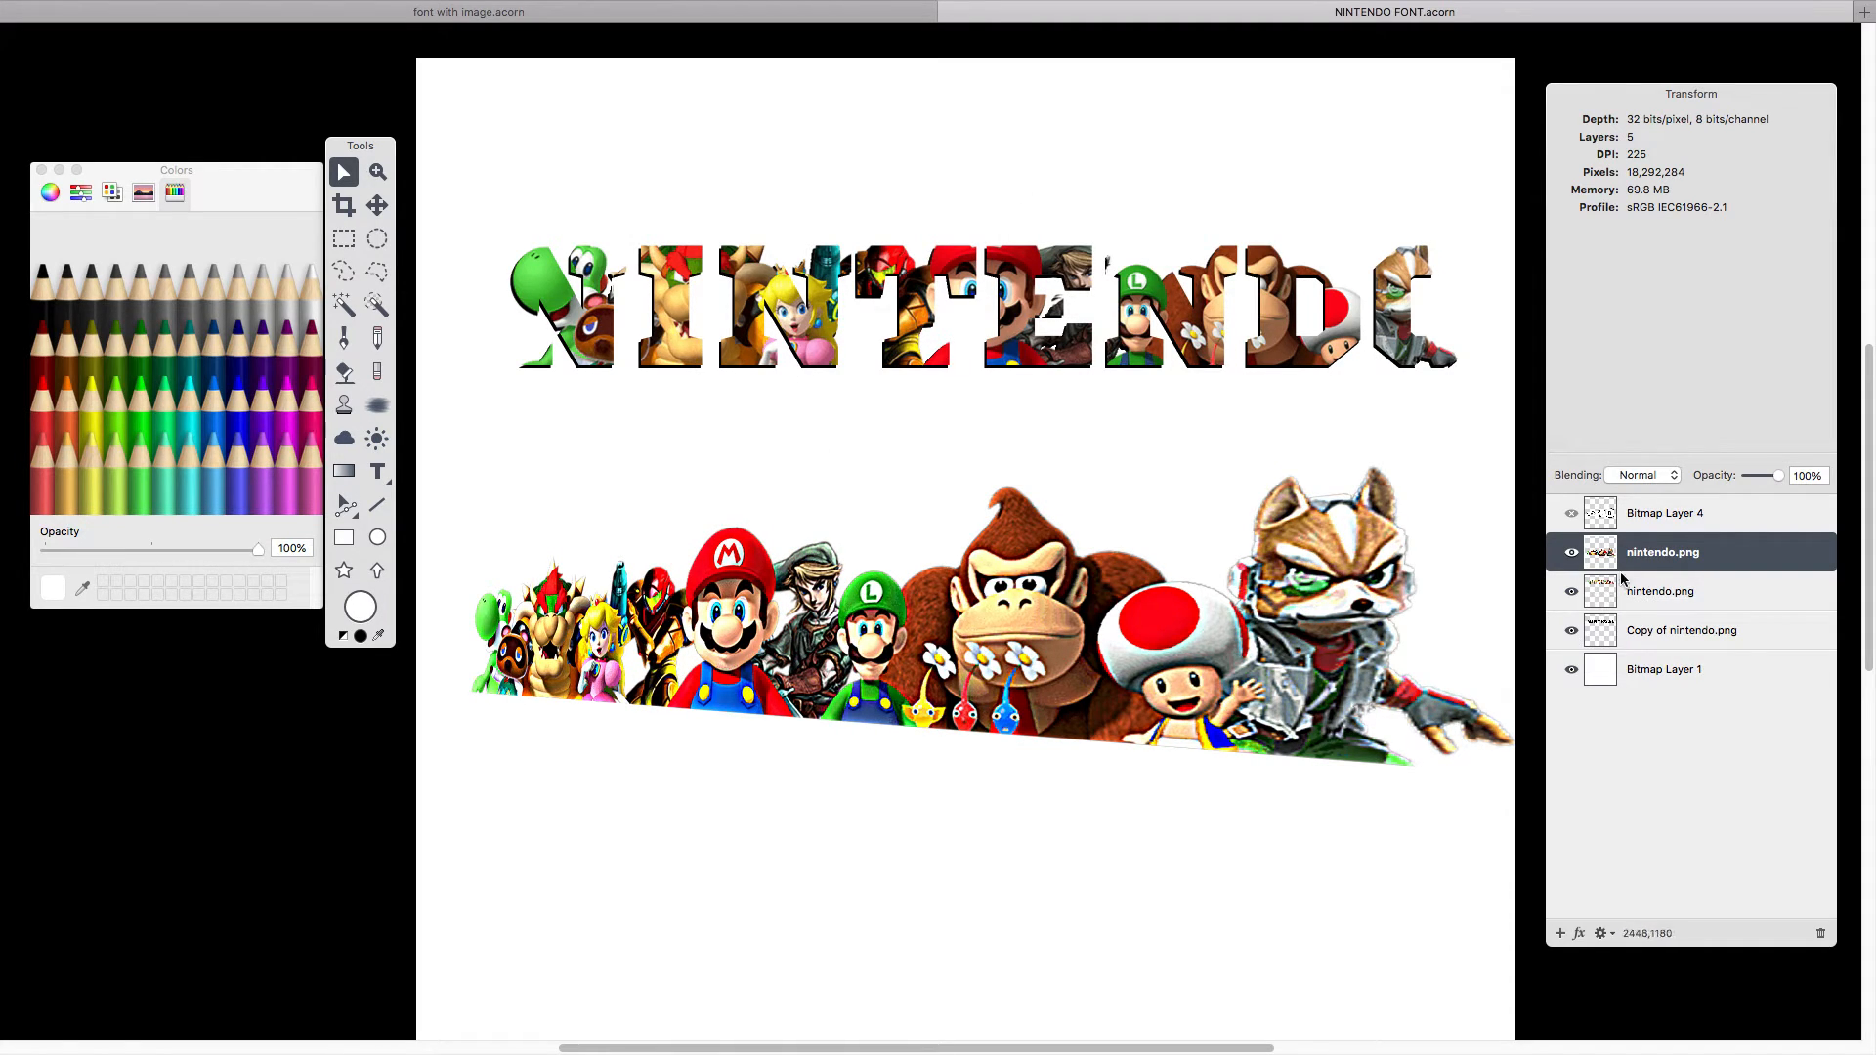
Show Bitmap Layer 4 again and set its blending mode to Mask.
left_click(1571, 514)
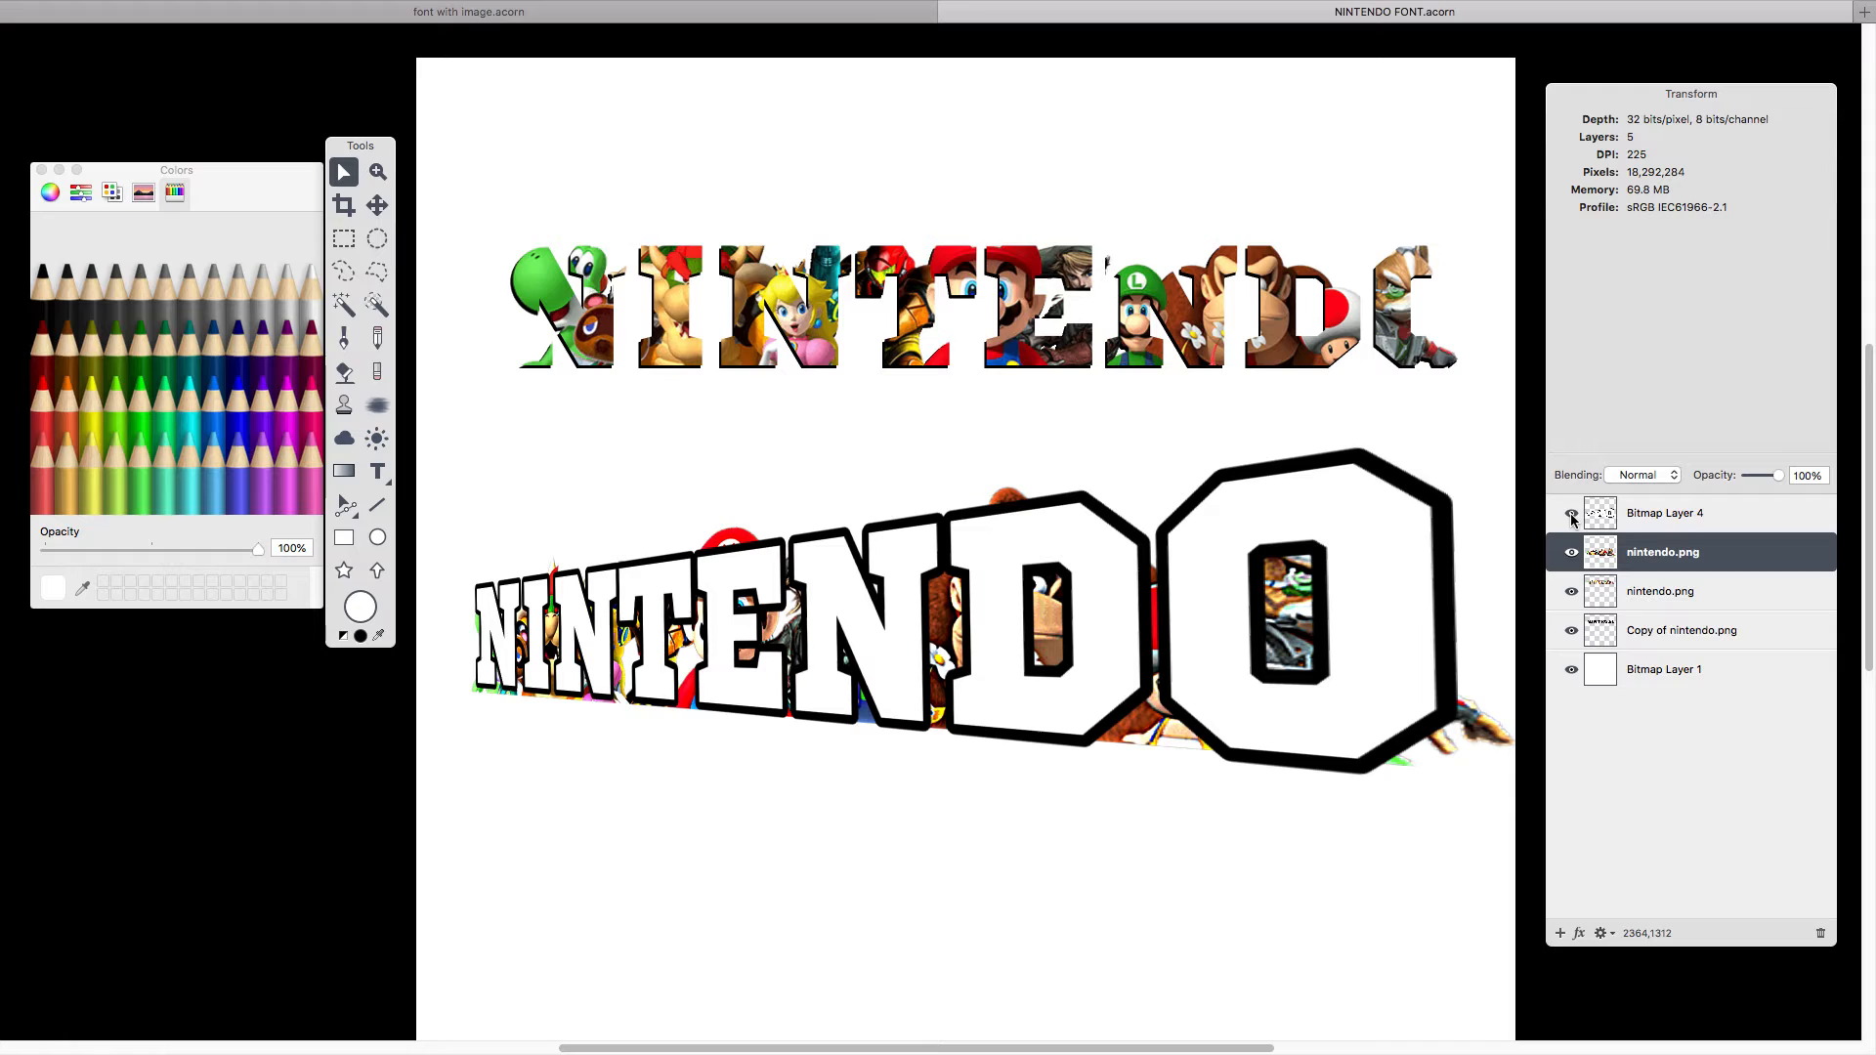
left_click(1649, 518)
left_click(1649, 476)
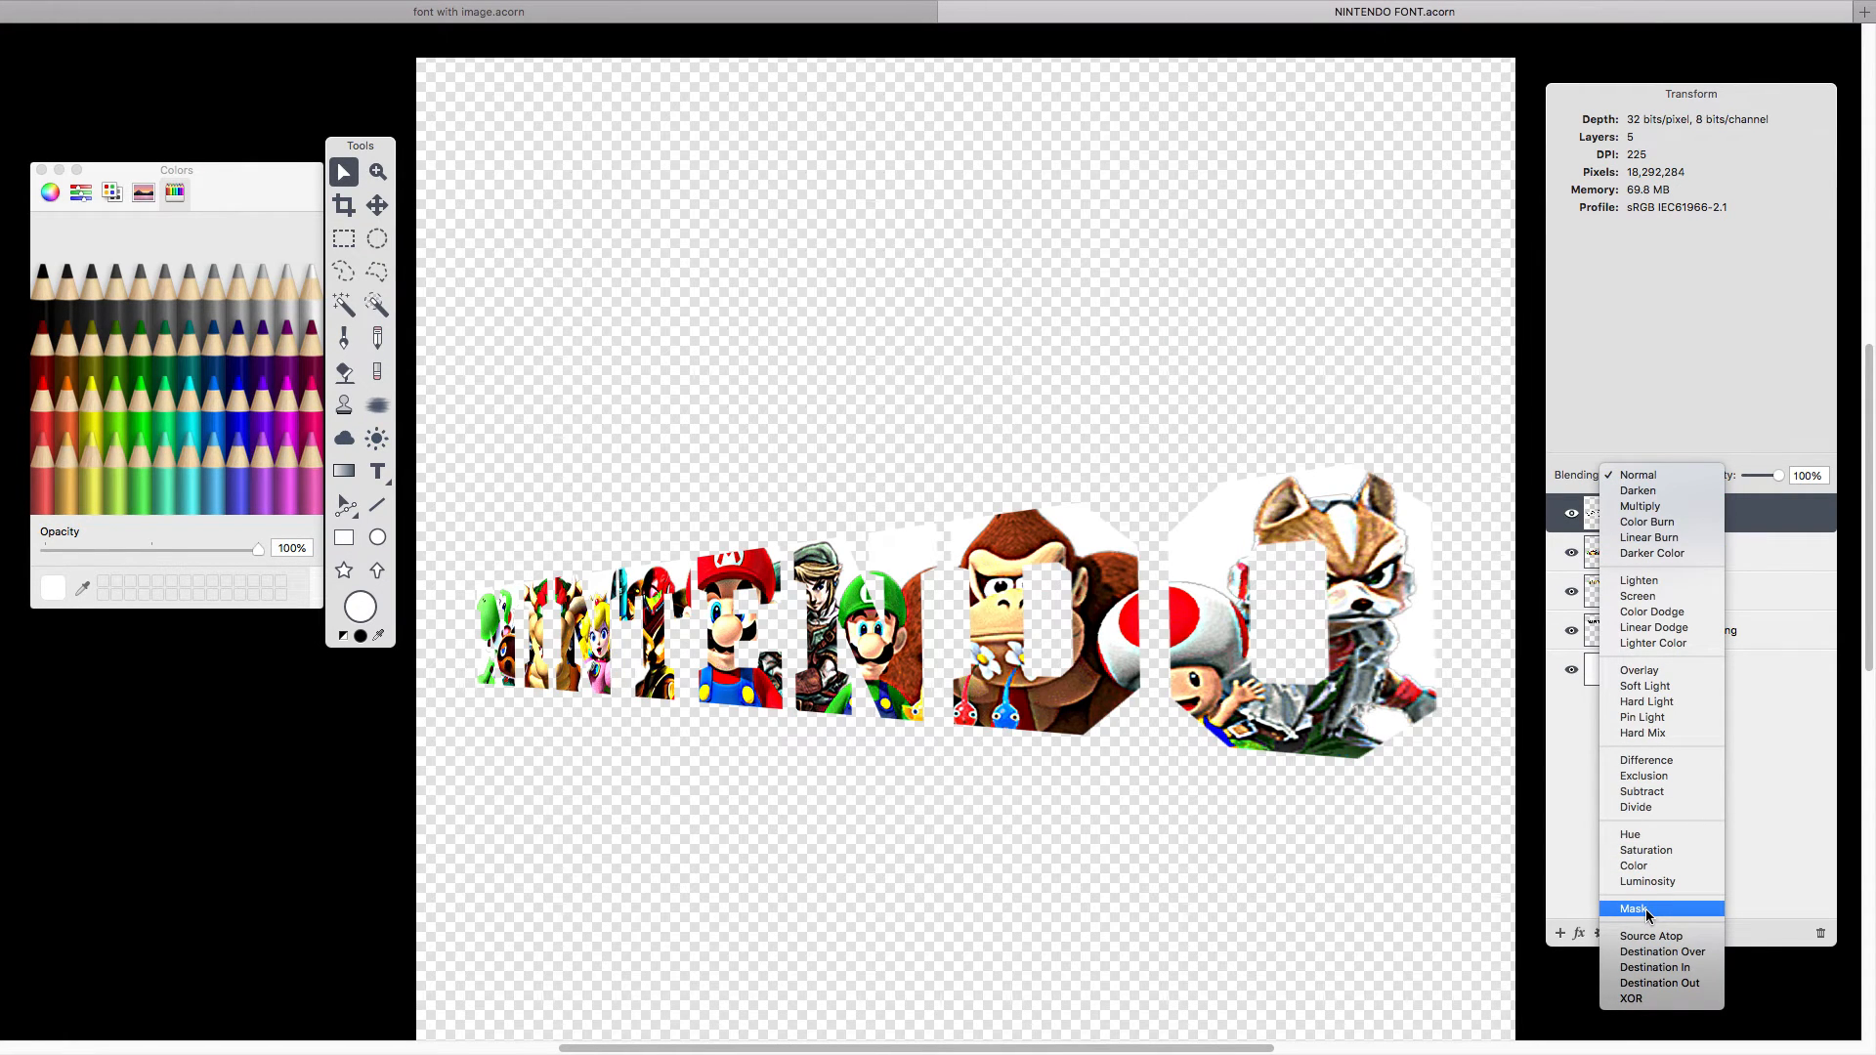
left_click(1647, 909)
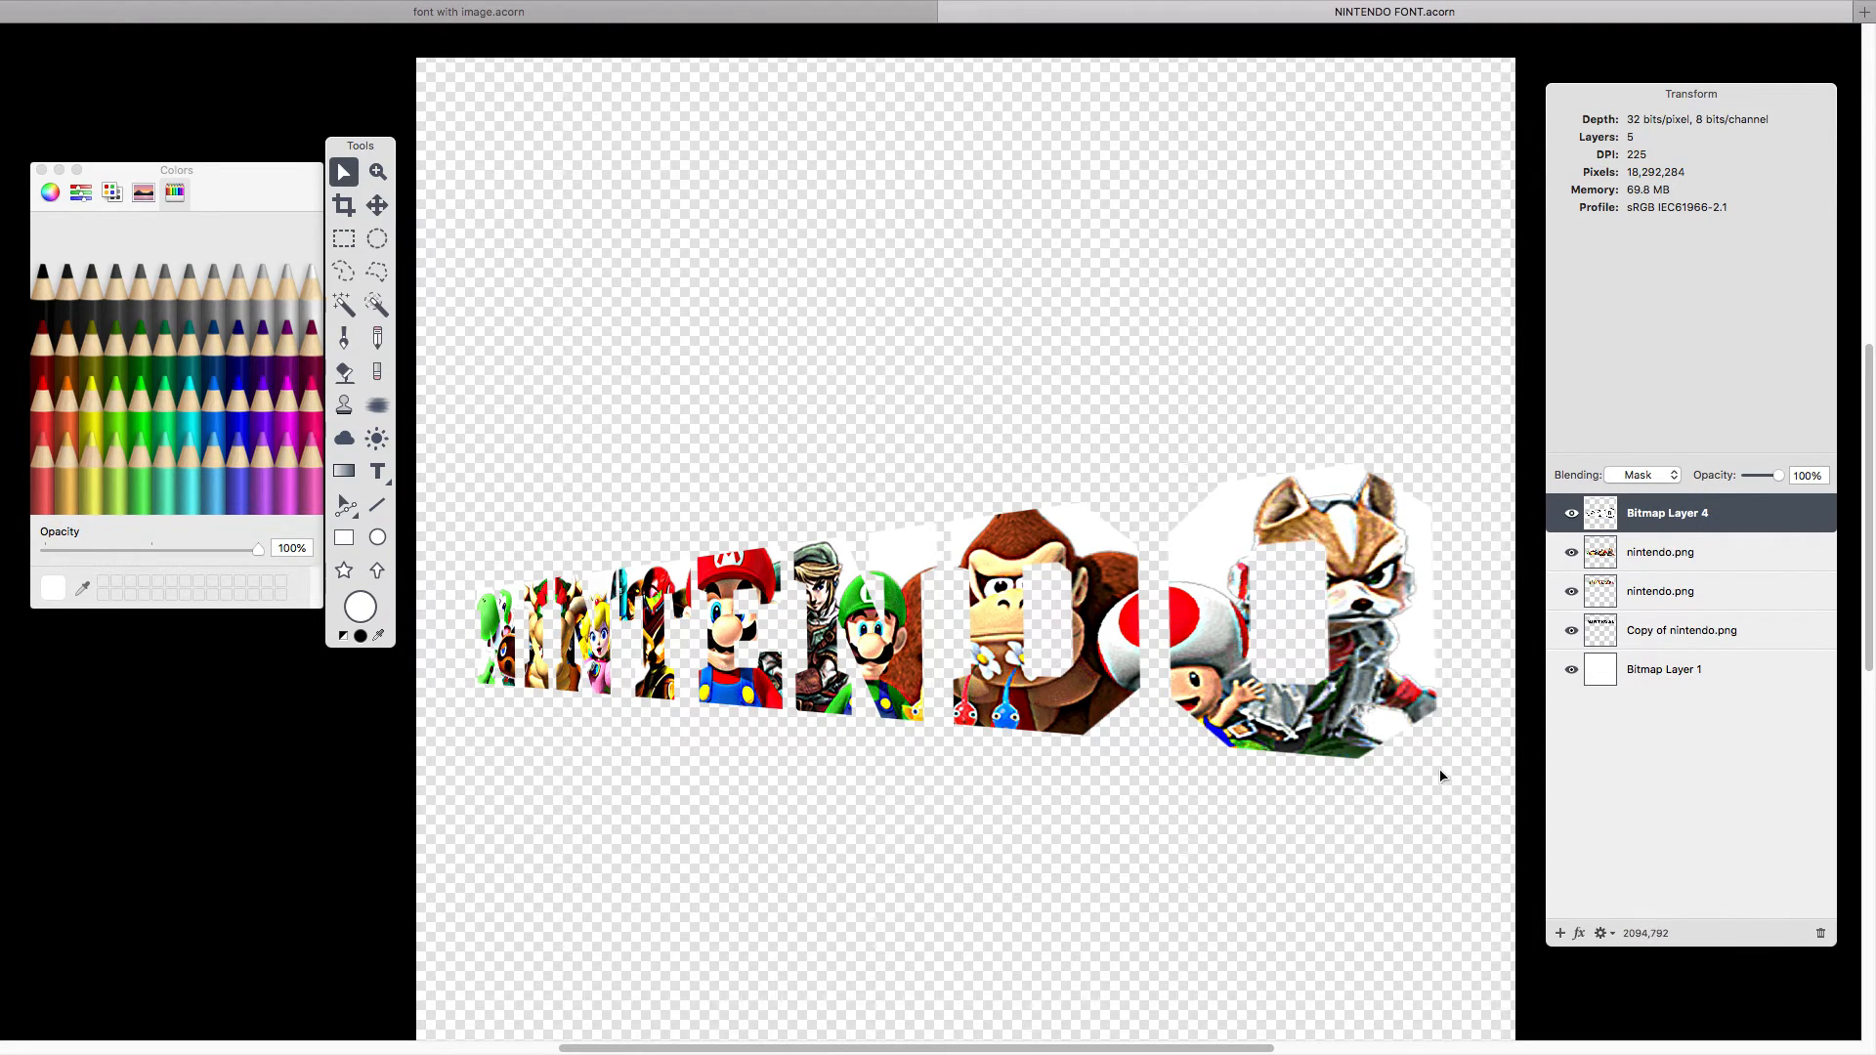
Nudge the Bitmap Layer 4 mask slightly over the character image and merge it down into the nintendo.png layer beneath.
left_click(1572, 514)
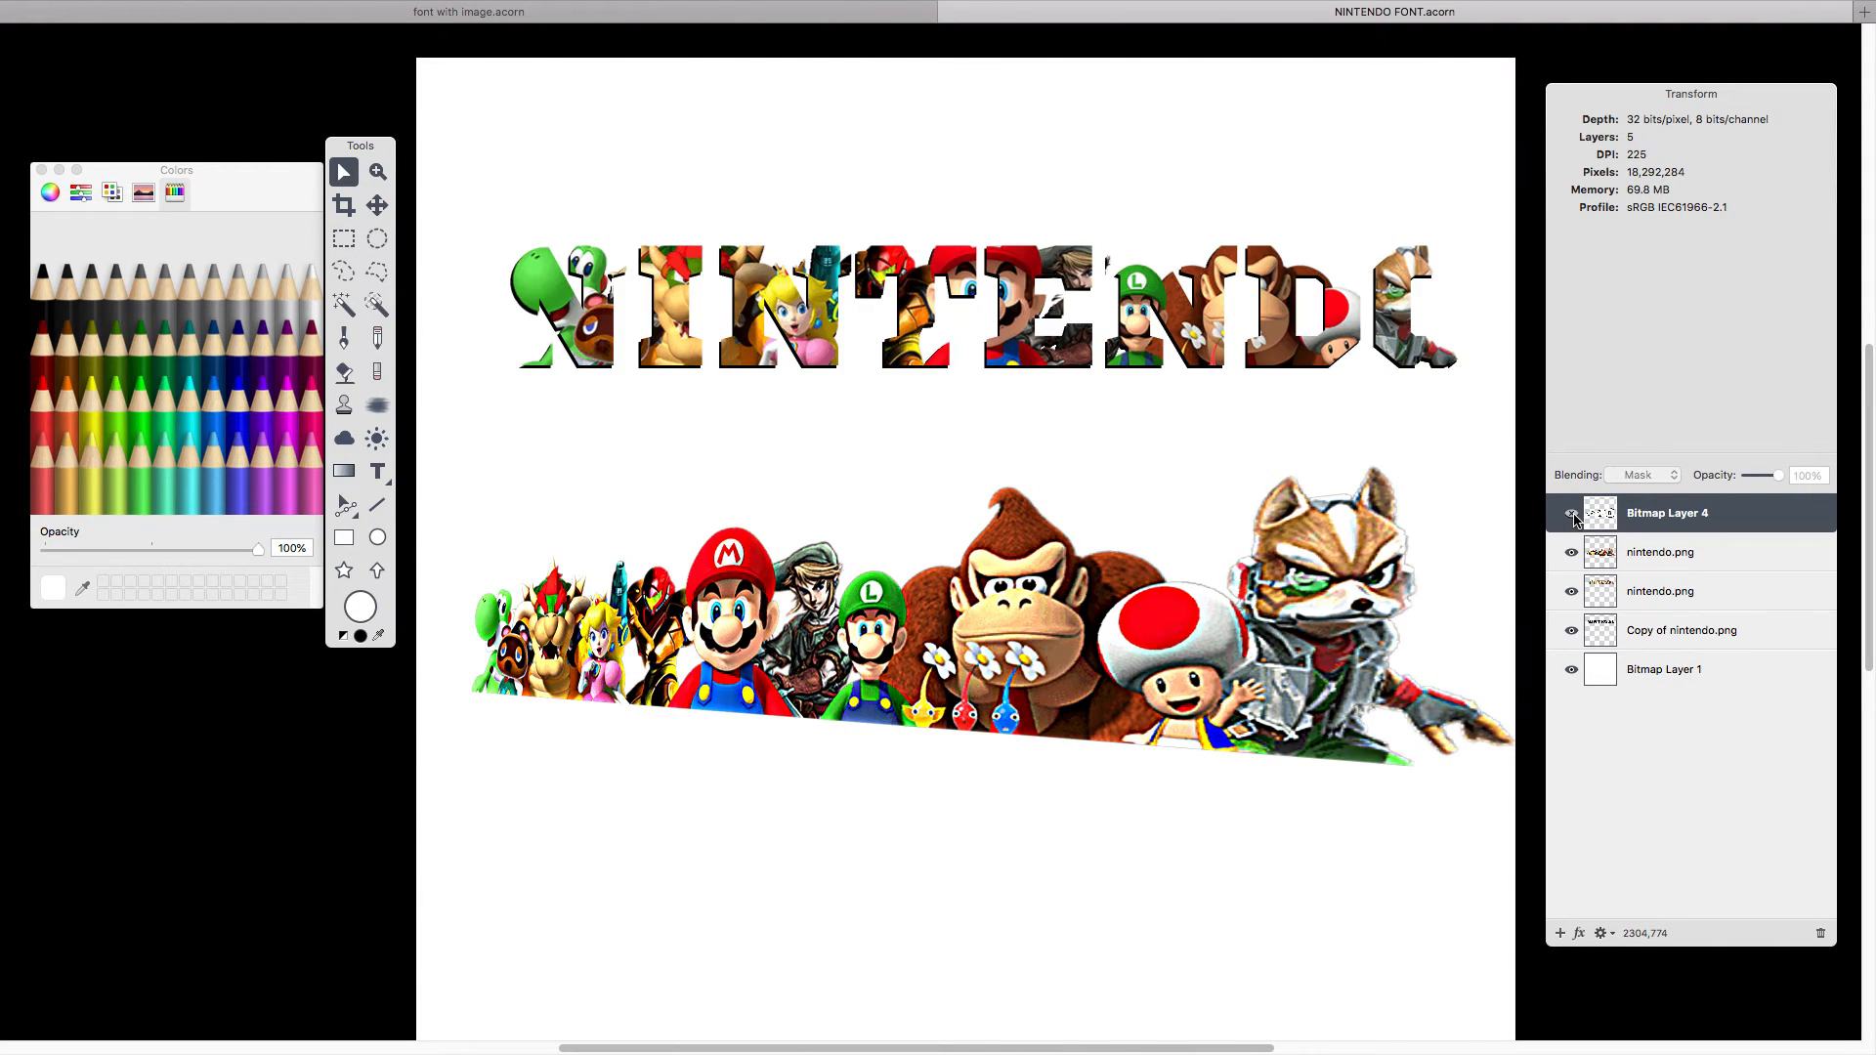
left_click(1572, 515)
mouse_move(1353, 589)
left_mouse_down()
mouse_move(1362, 563)
mouse_move(1355, 635)
mouse_move(1368, 539)
mouse_move(1356, 588)
left_mouse_up()
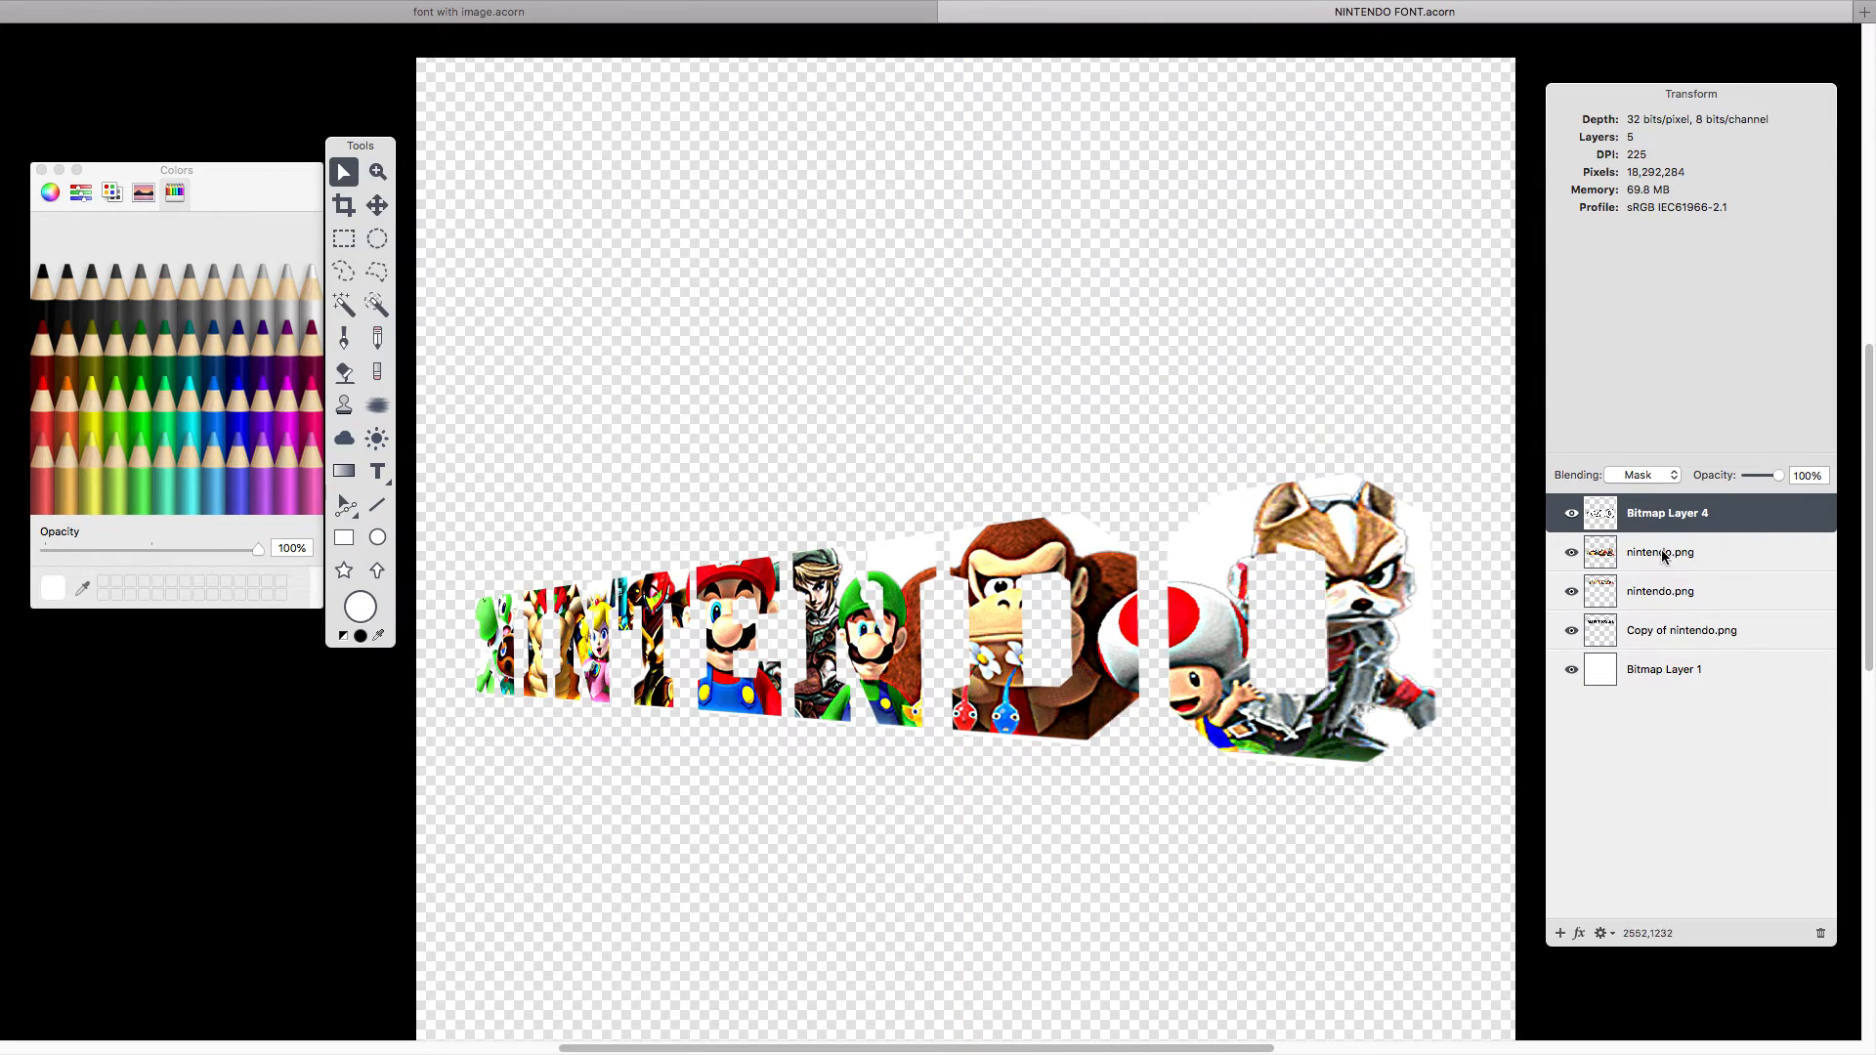
right_click(1751, 525)
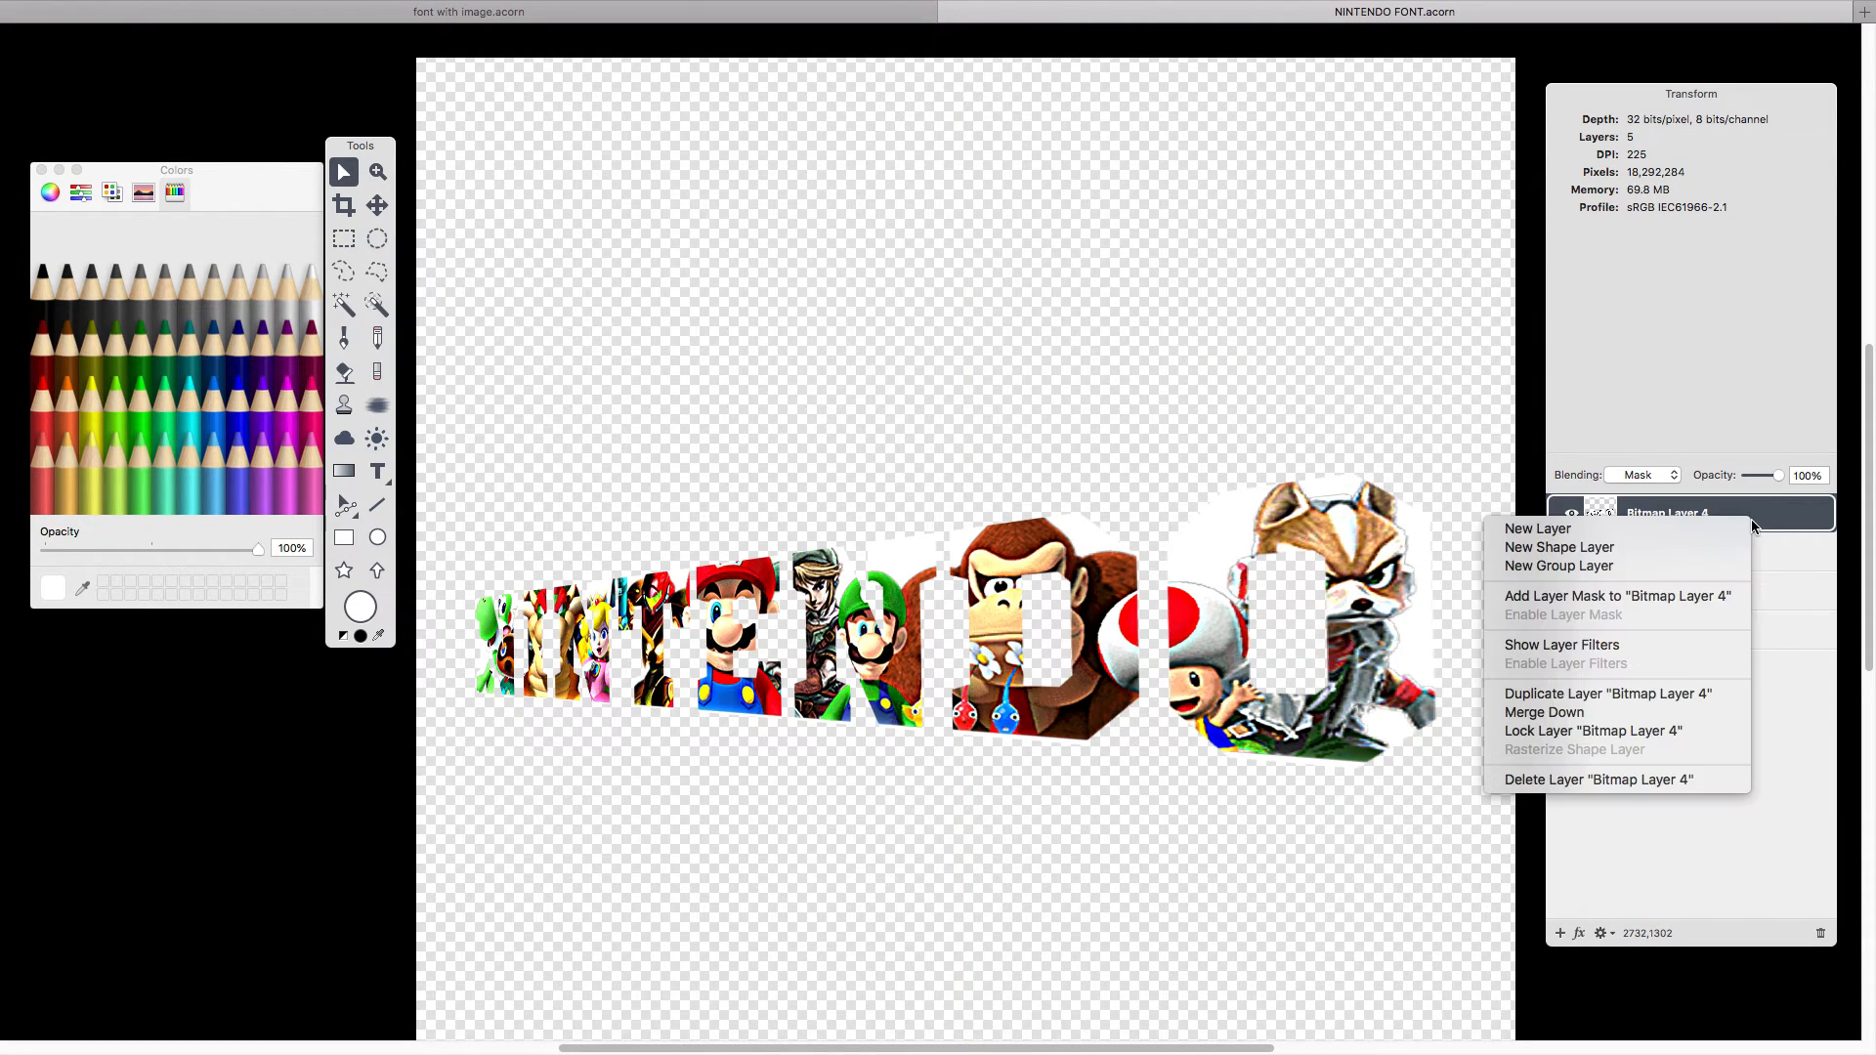
left_click(1576, 716)
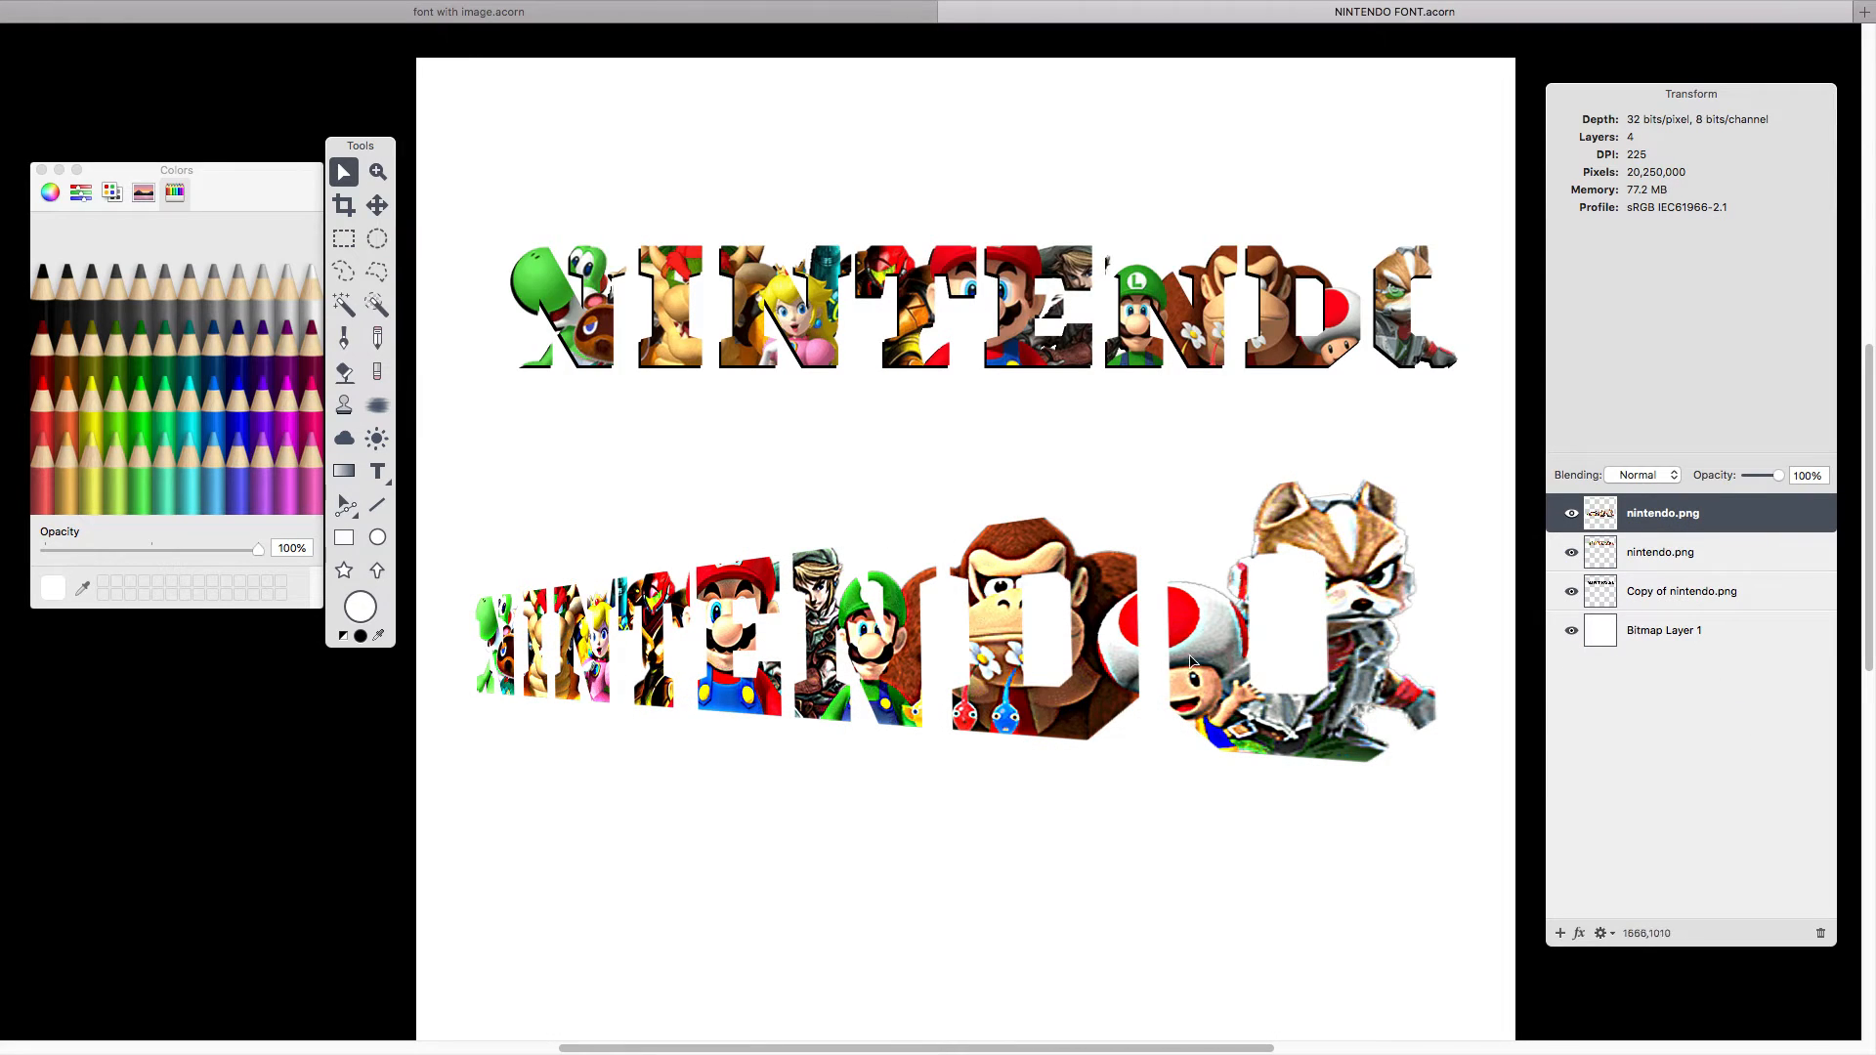
Shift the merged perspective lettering slightly right and duplicate its layer.
mouse_move(1187, 615)
left_mouse_down()
mouse_move(1193, 642)
mouse_move(1190, 598)
mouse_move(1197, 616)
left_mouse_up()
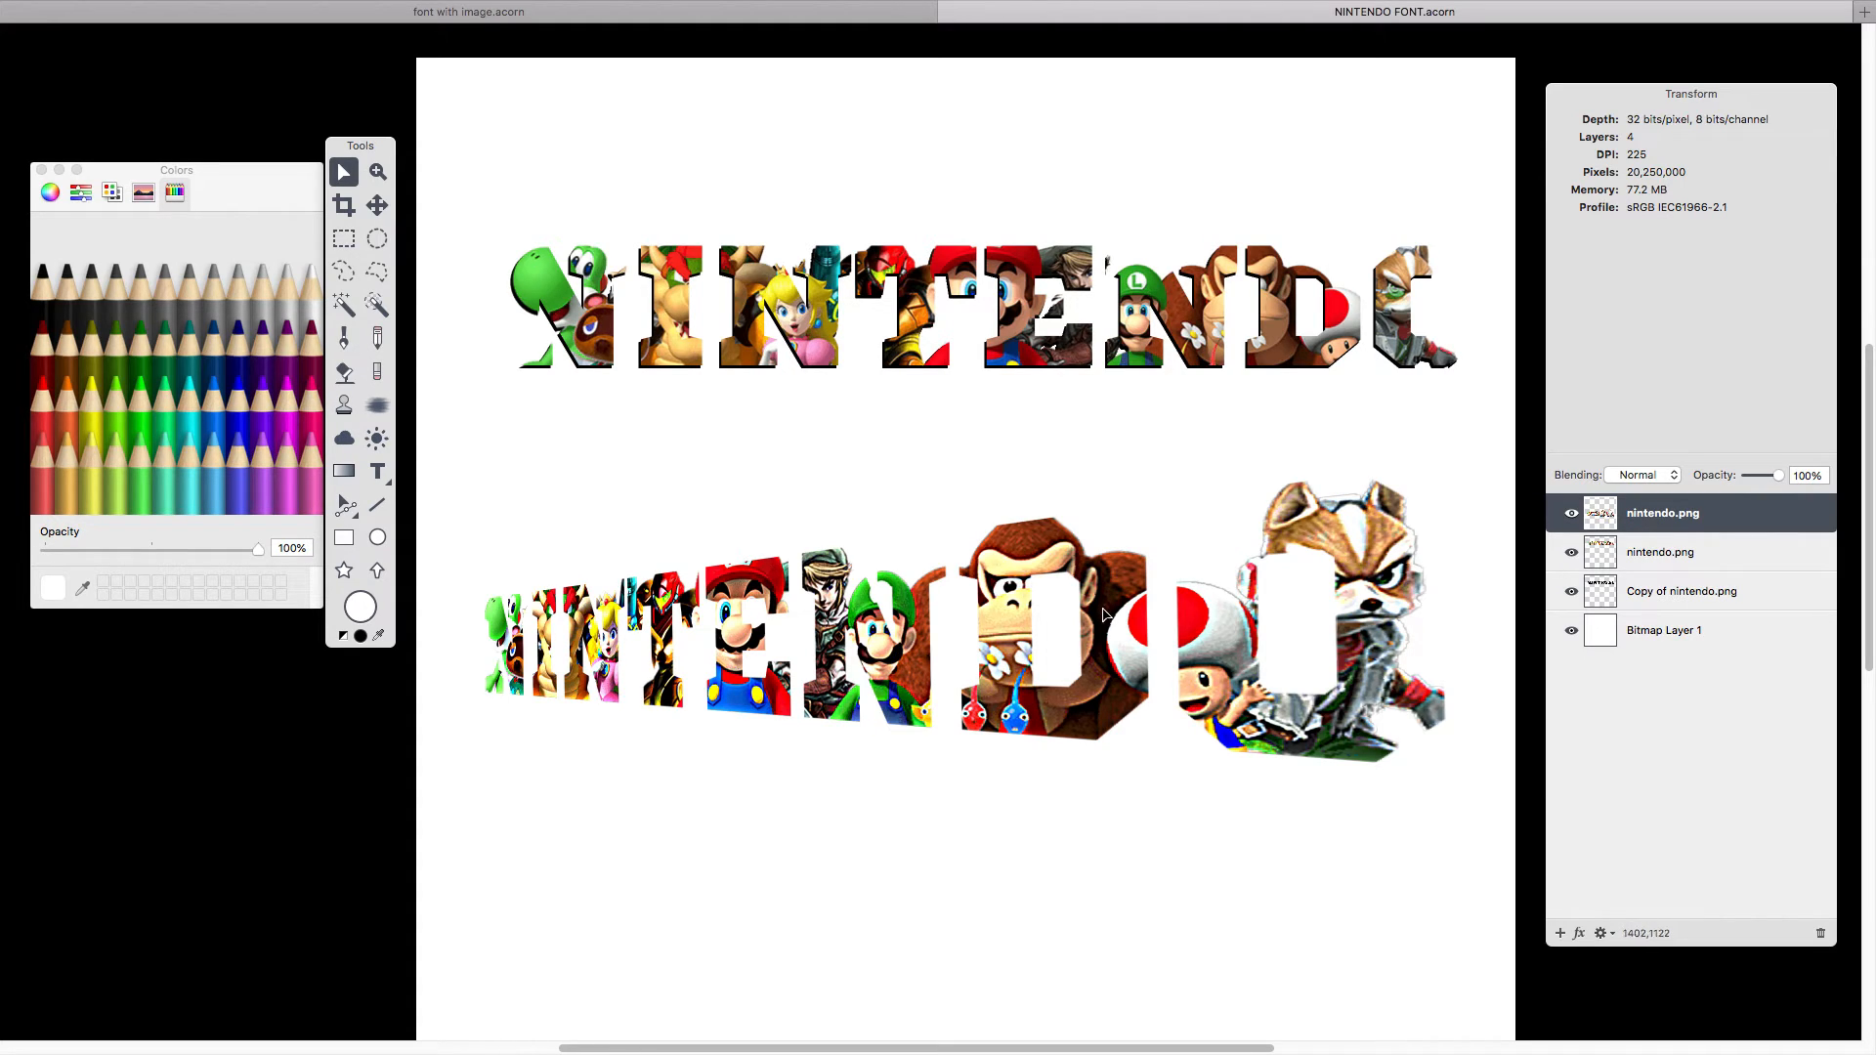
left_click(1571, 513)
left_click(1571, 513)
left_click(1067, 635)
left_click(1123, 633)
key("shift+super+d")
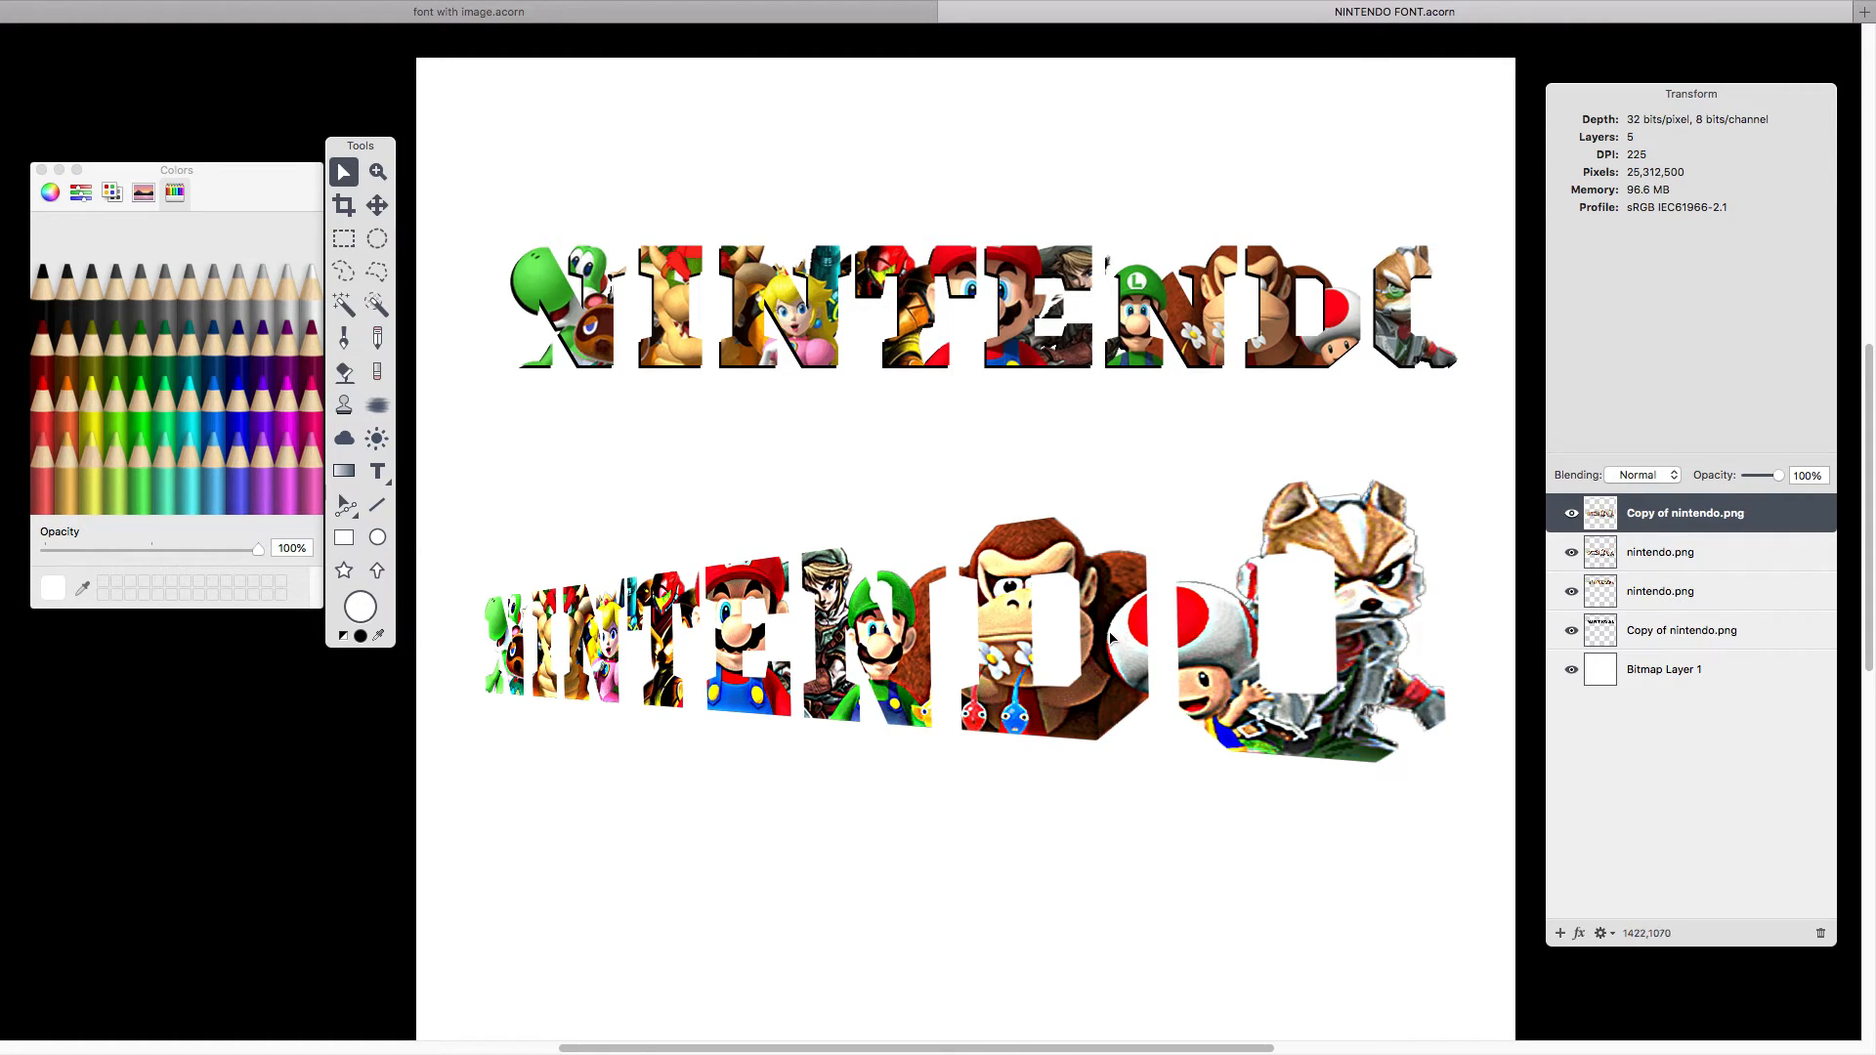
Place the duplicate layer directly below the merged nintendo.png and offset it slightly right and down behind the lettering.
left_click_drag(1110, 623, 1100, 699)
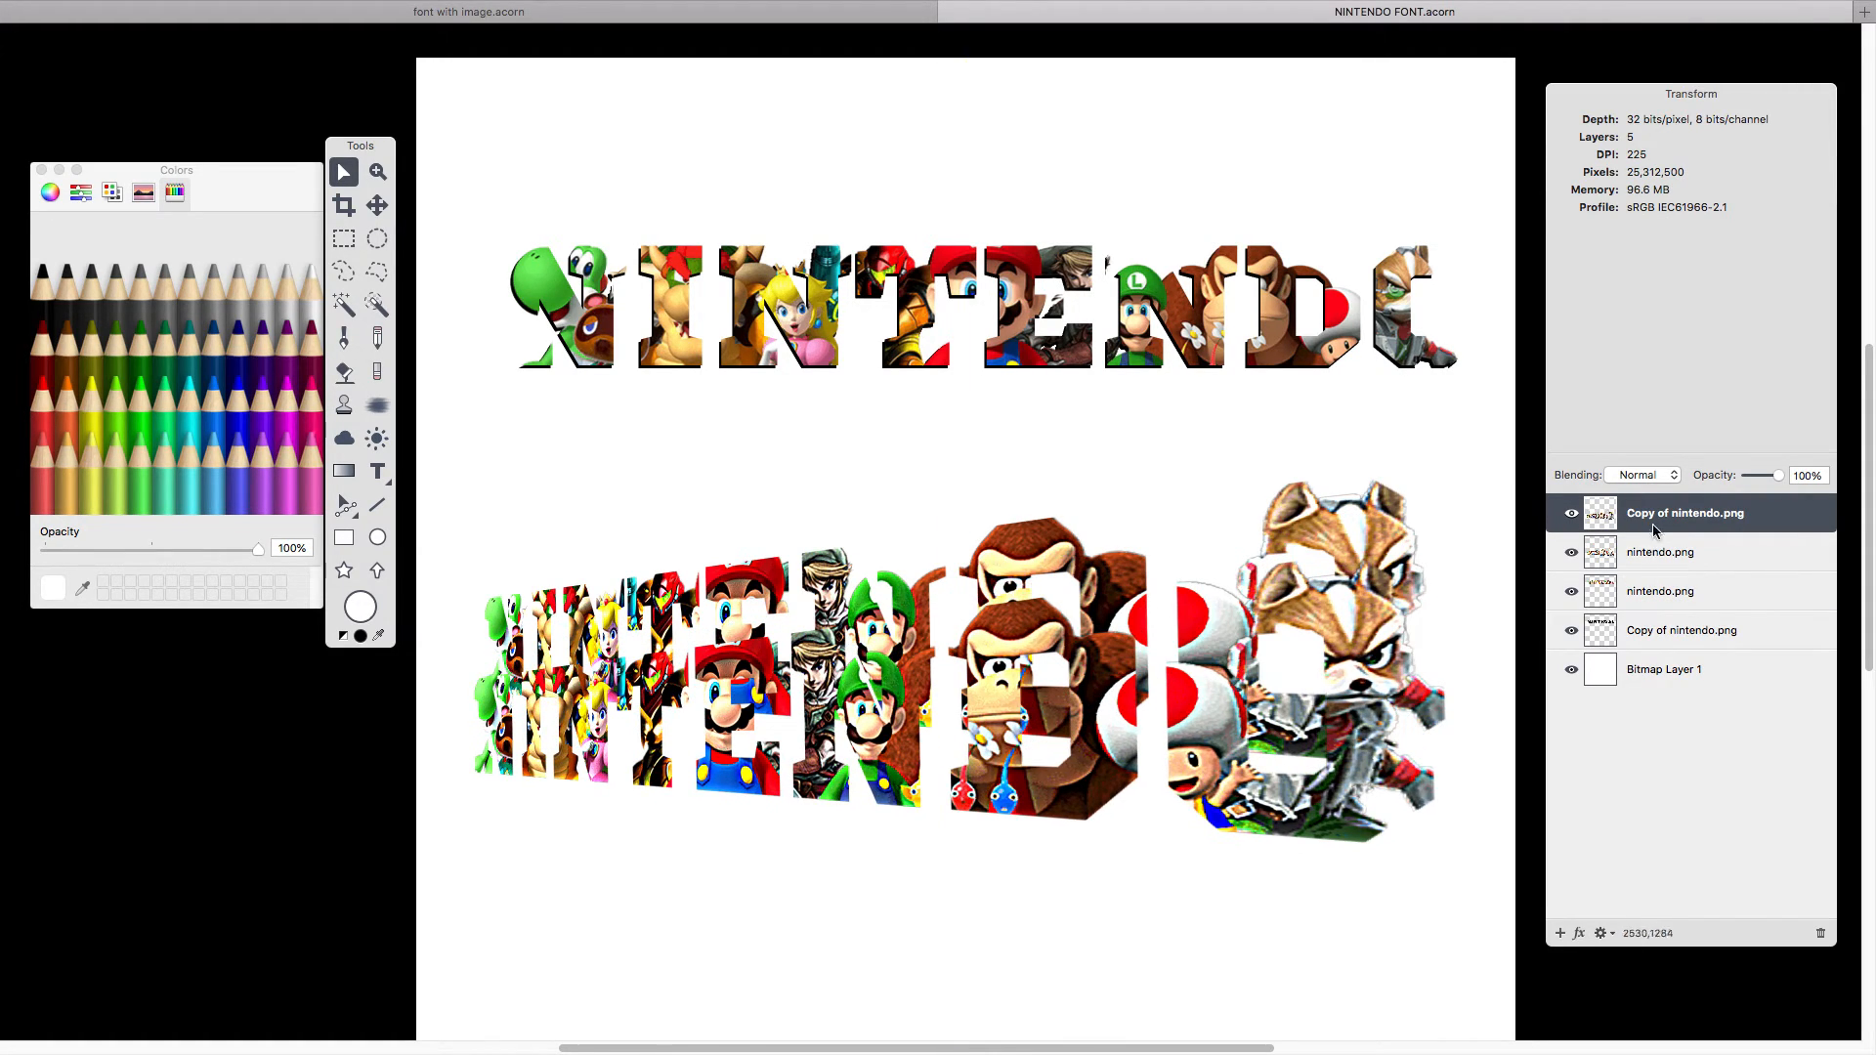
left_click_drag(1651, 523, 1654, 568)
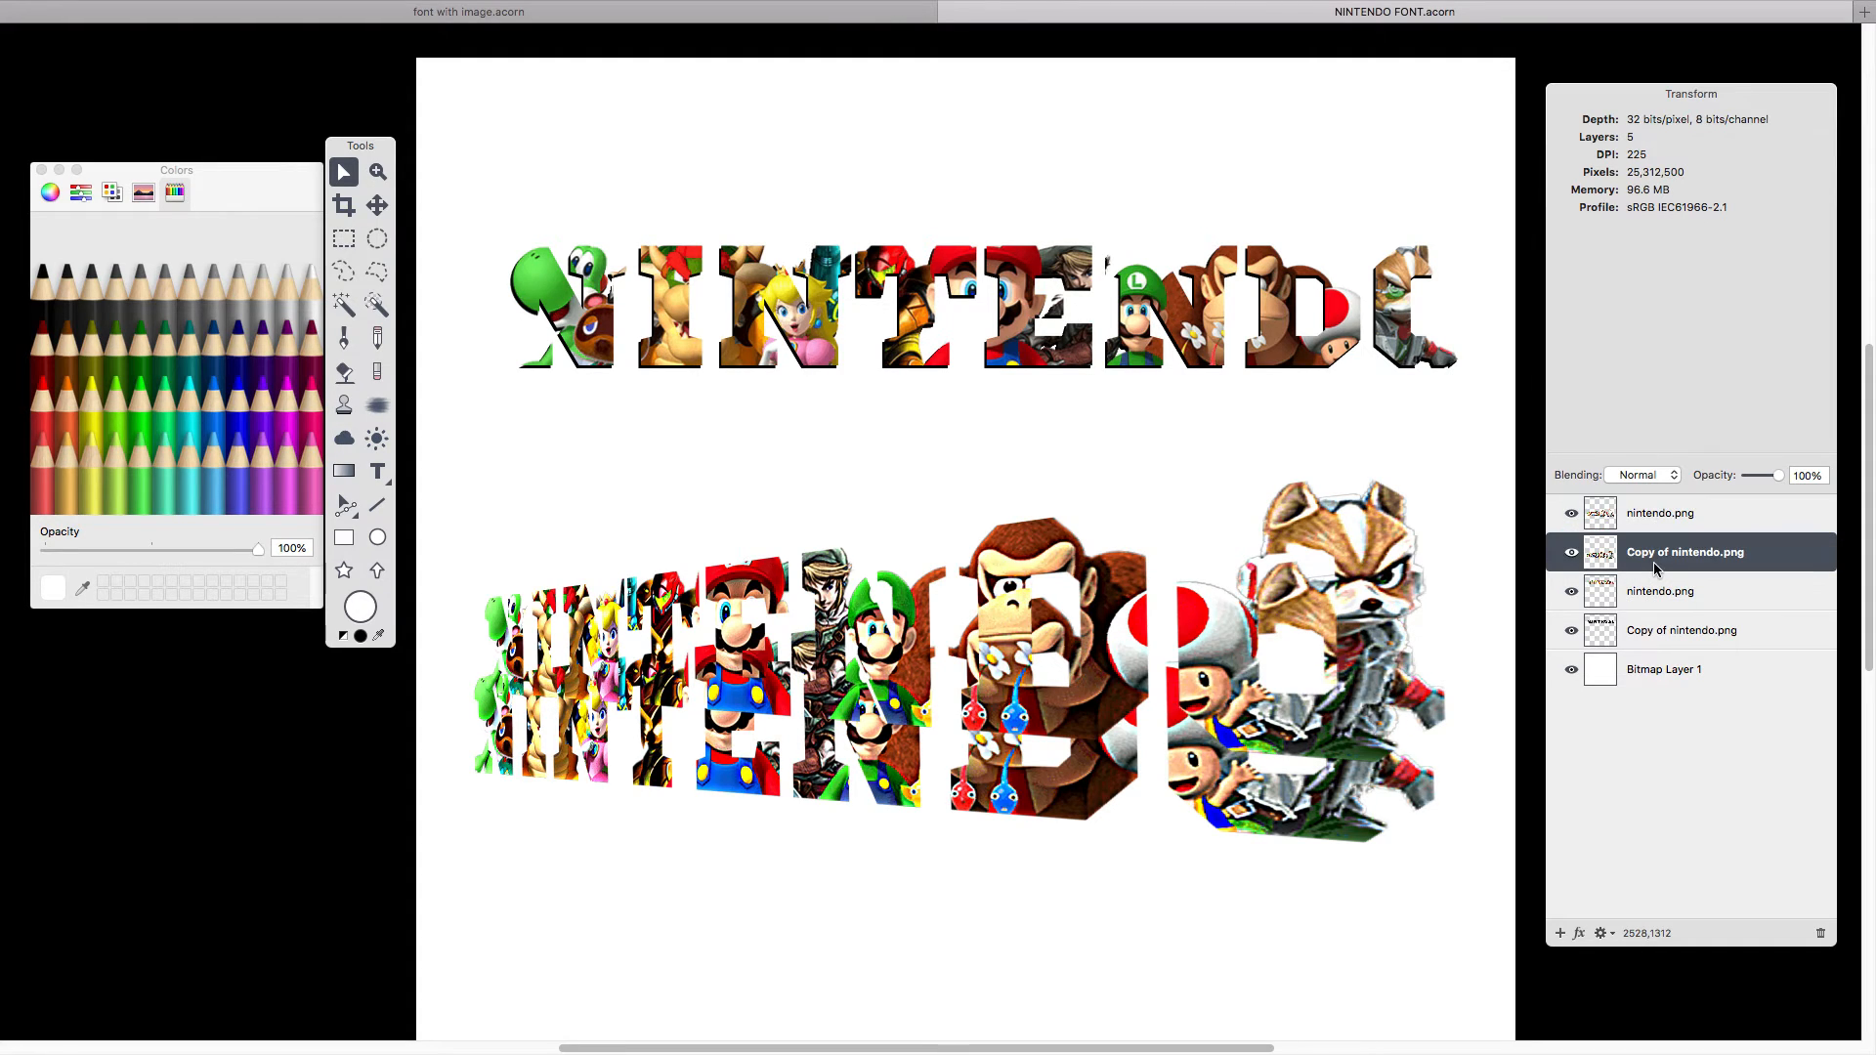
left_click_drag(1081, 798, 1106, 727)
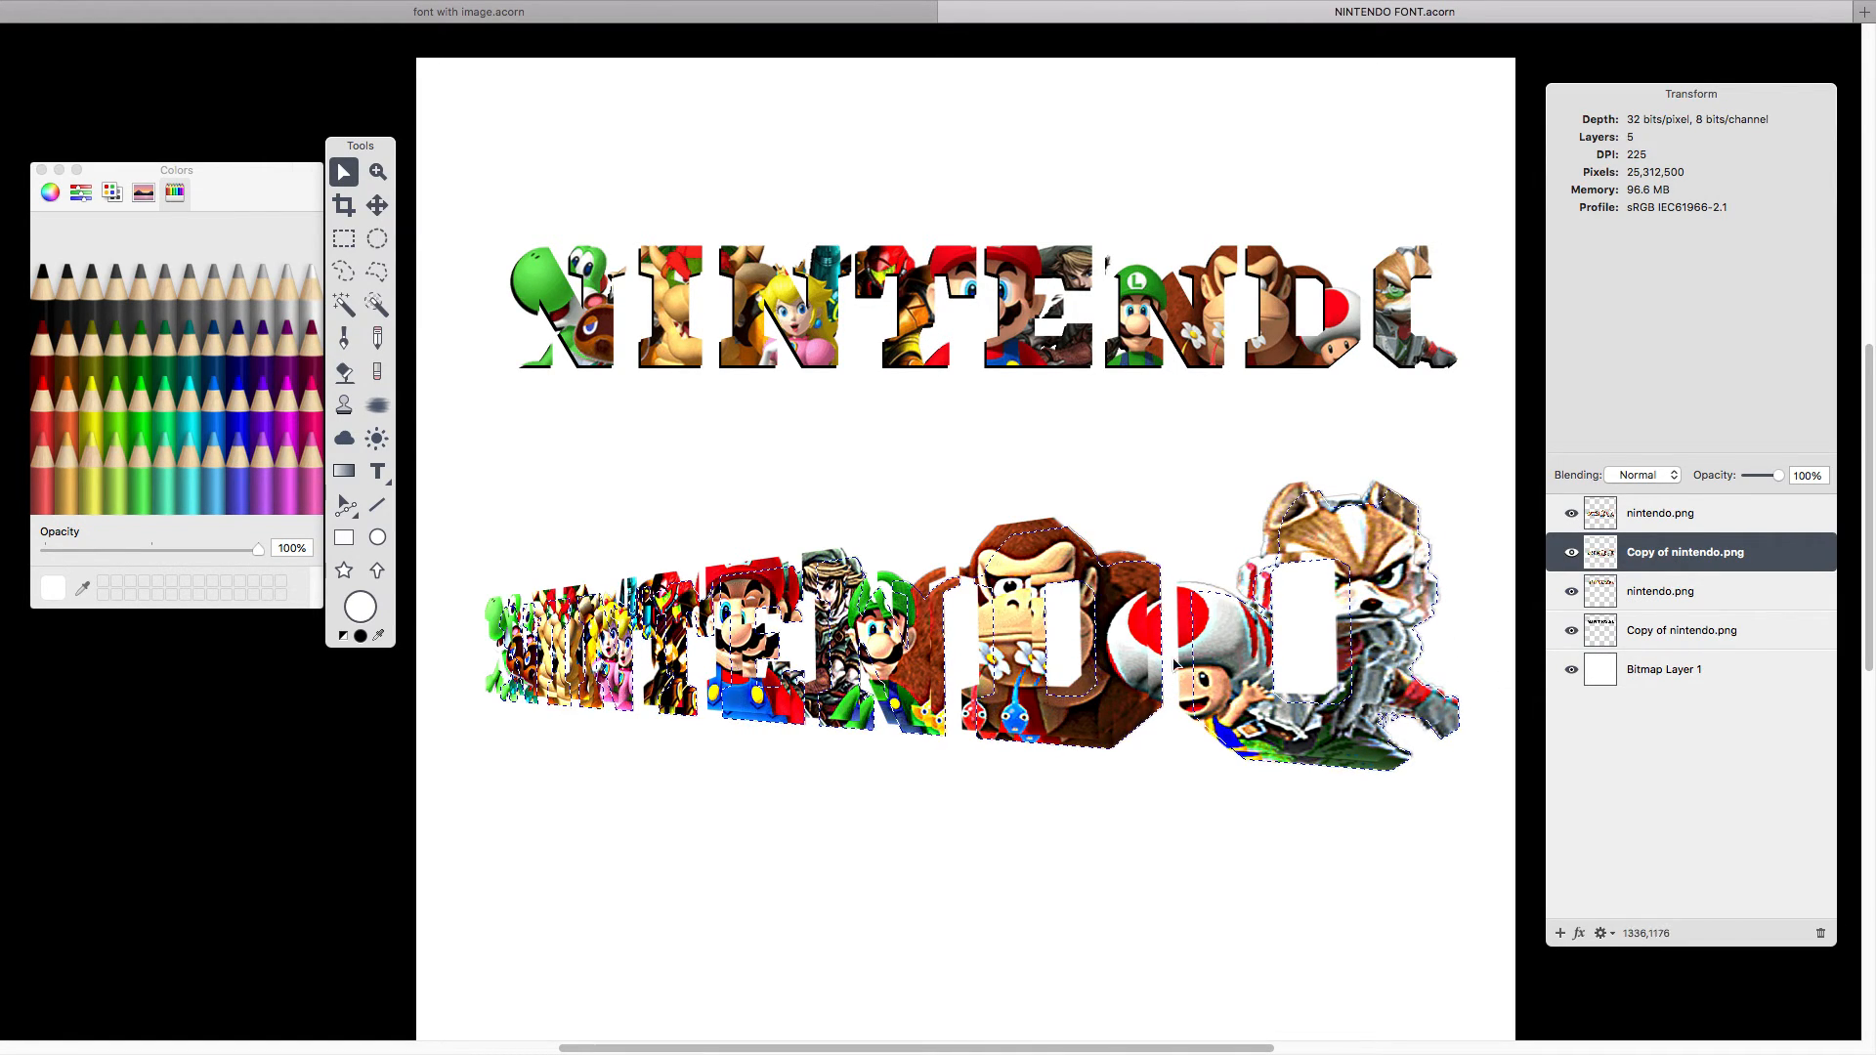
Hide the top nintendo.png layer and paint the selected lettering on the duplicate solid Cayenne with the size 154 brush.
left_click(344, 339)
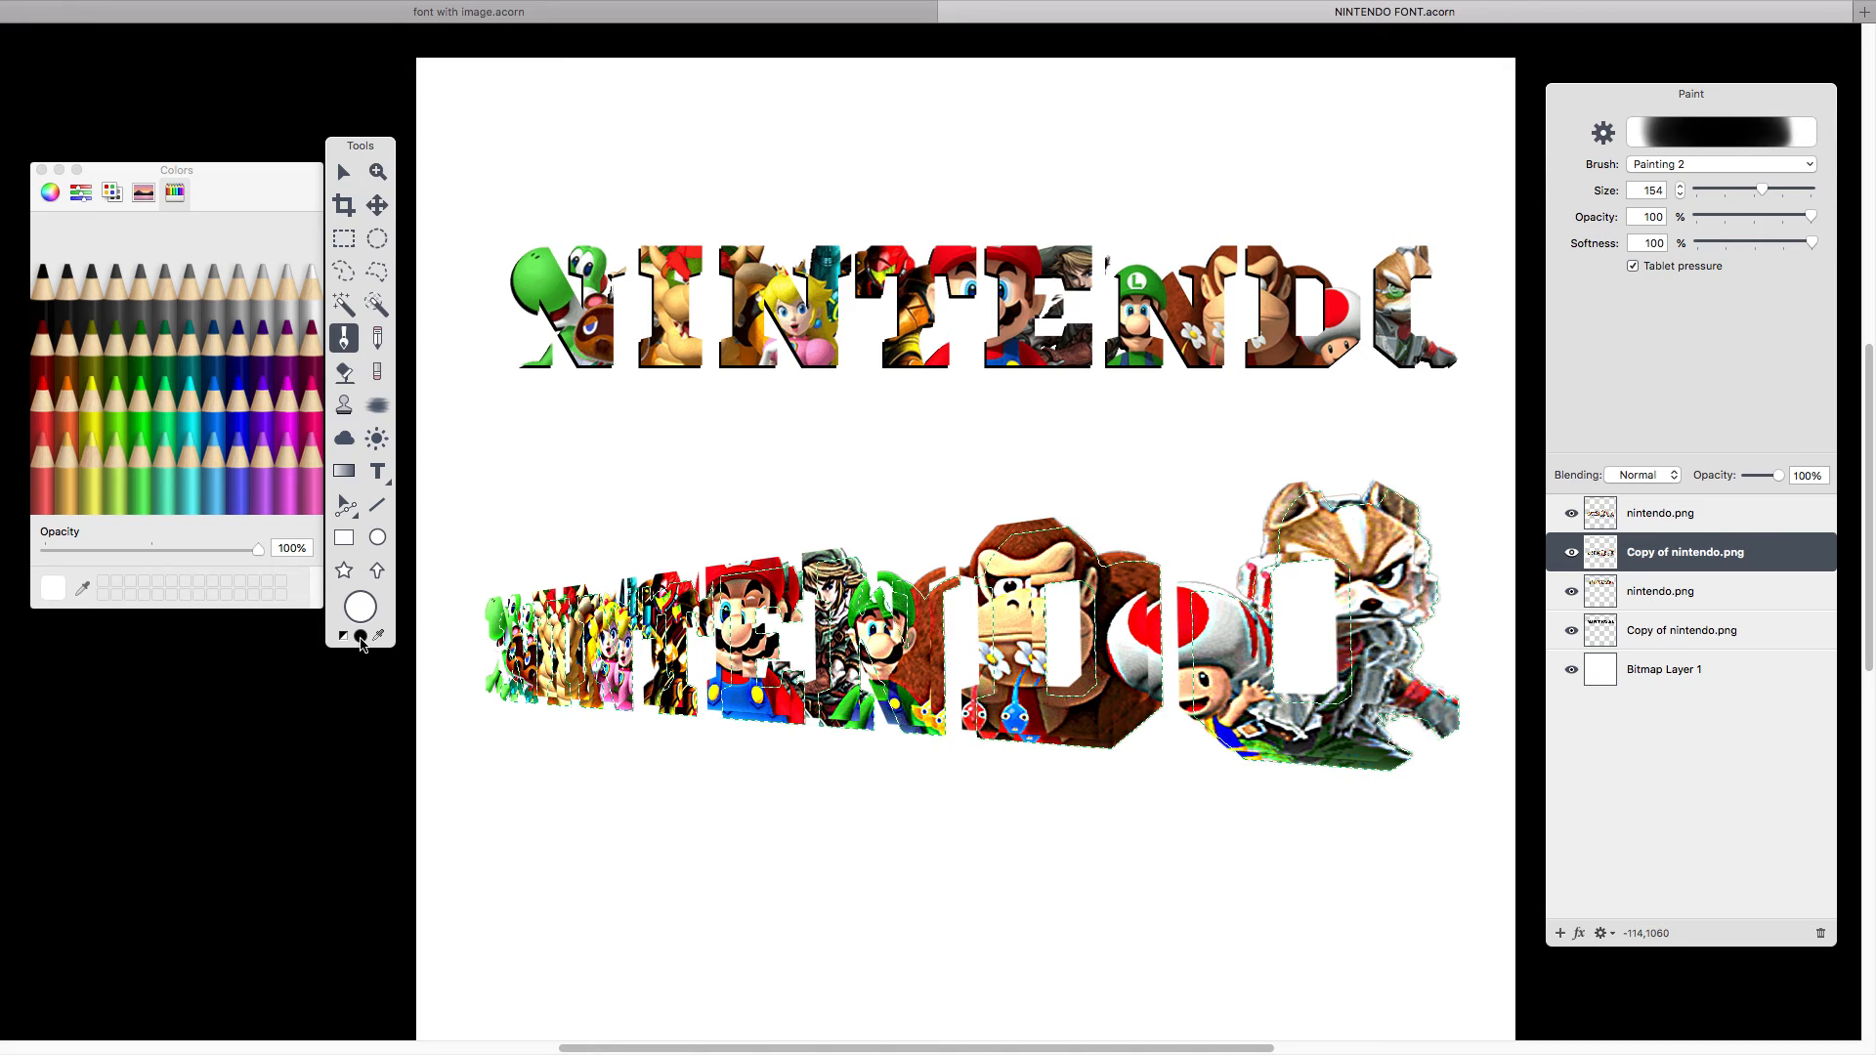
left_click(360, 637)
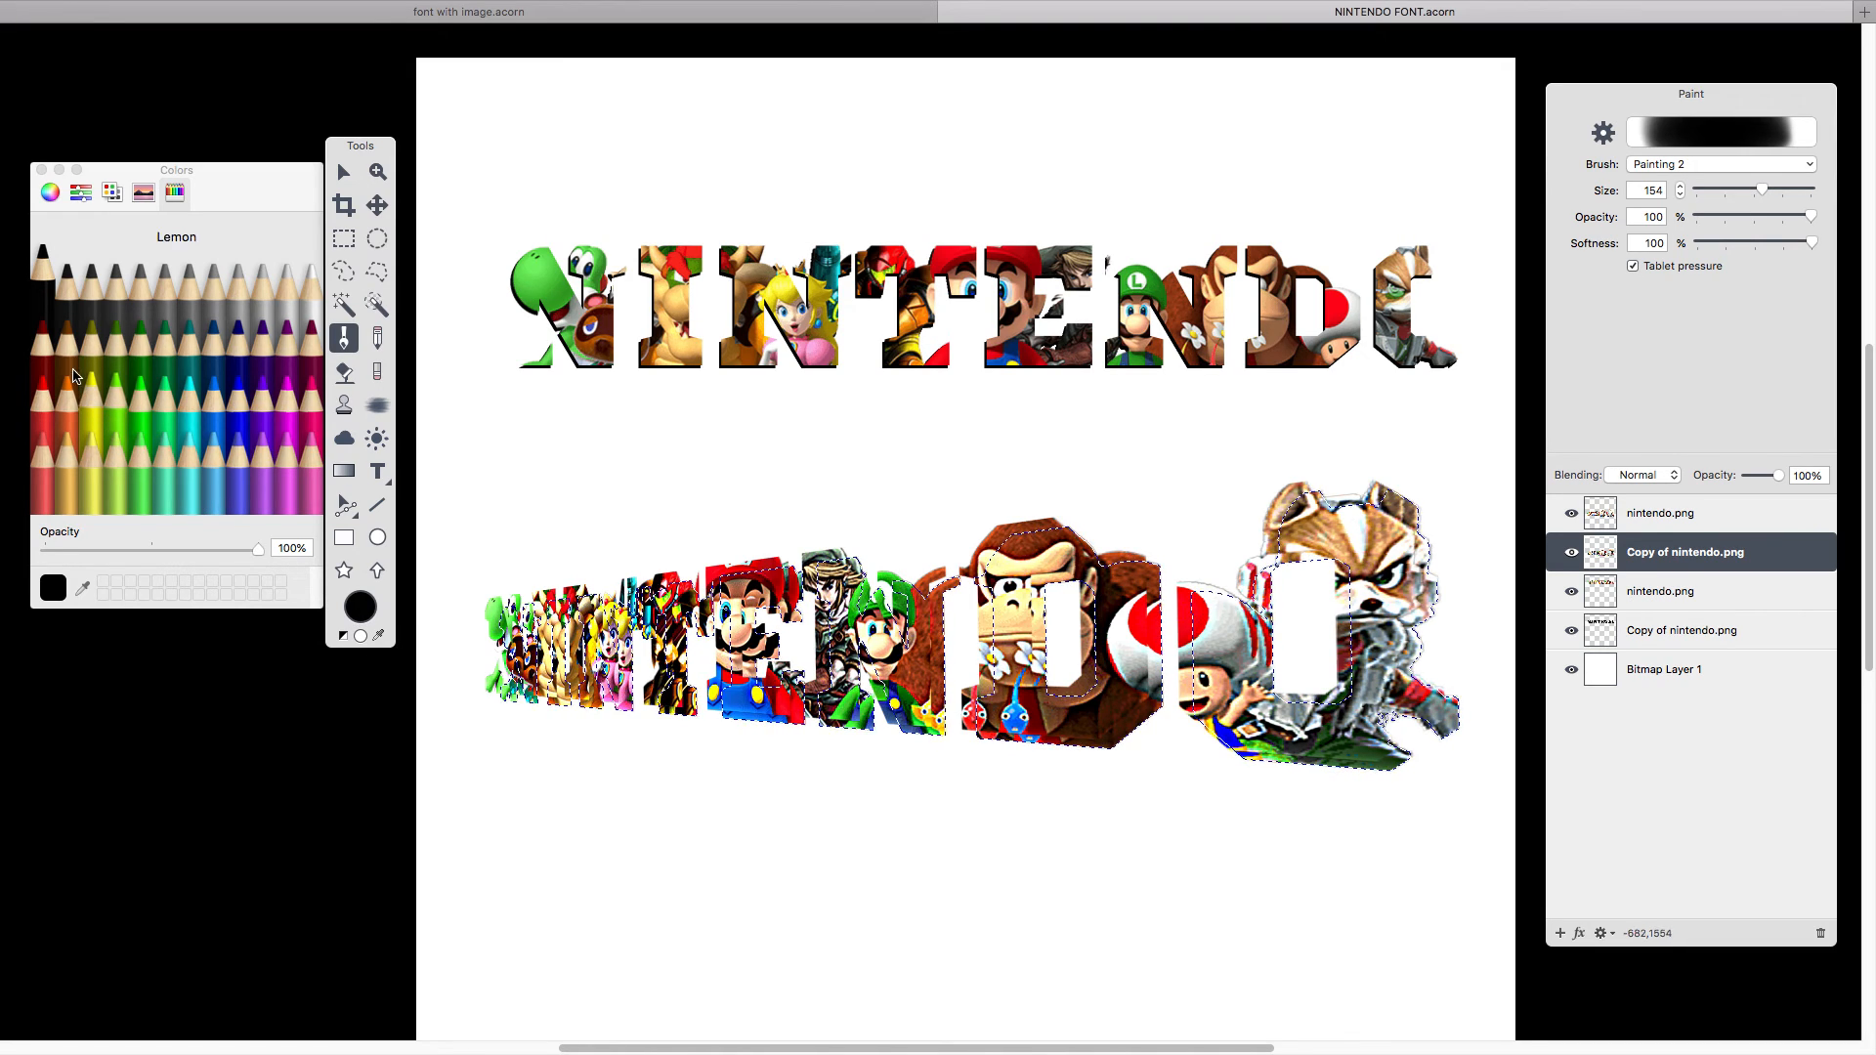
left_click(42, 342)
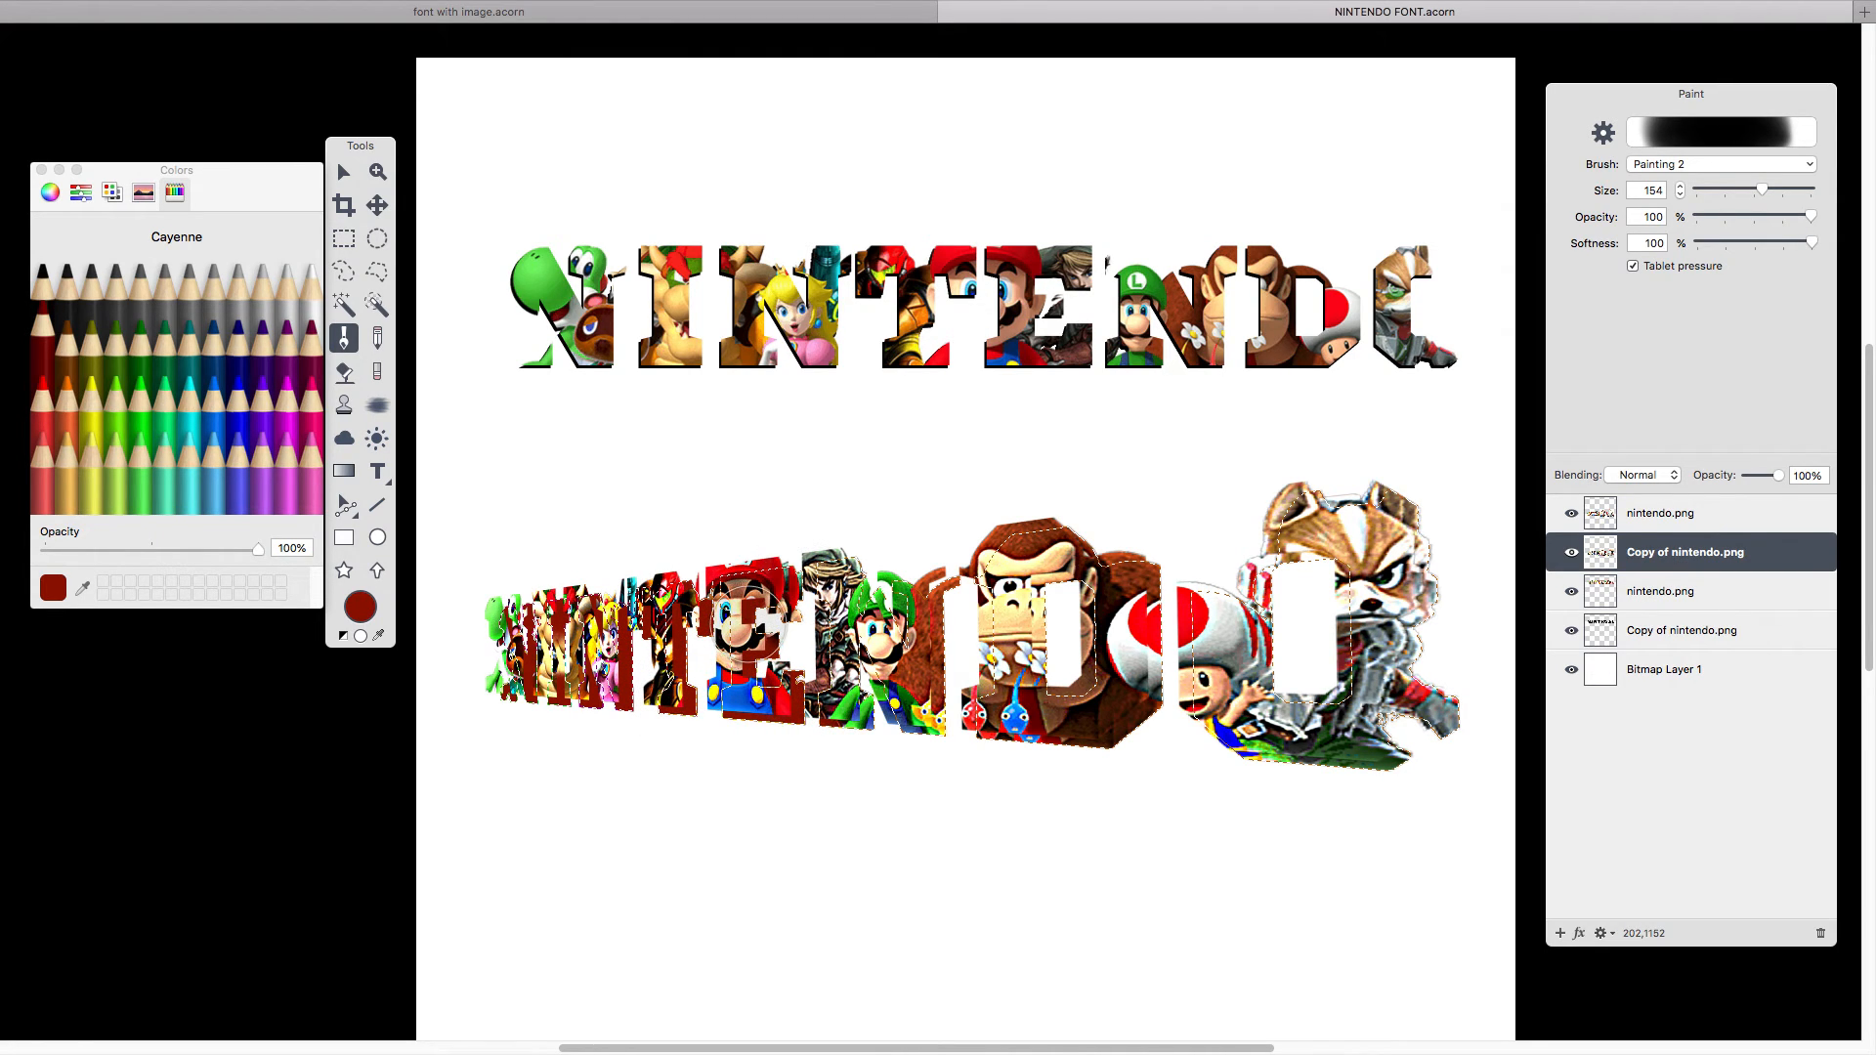
left_click(1571, 514)
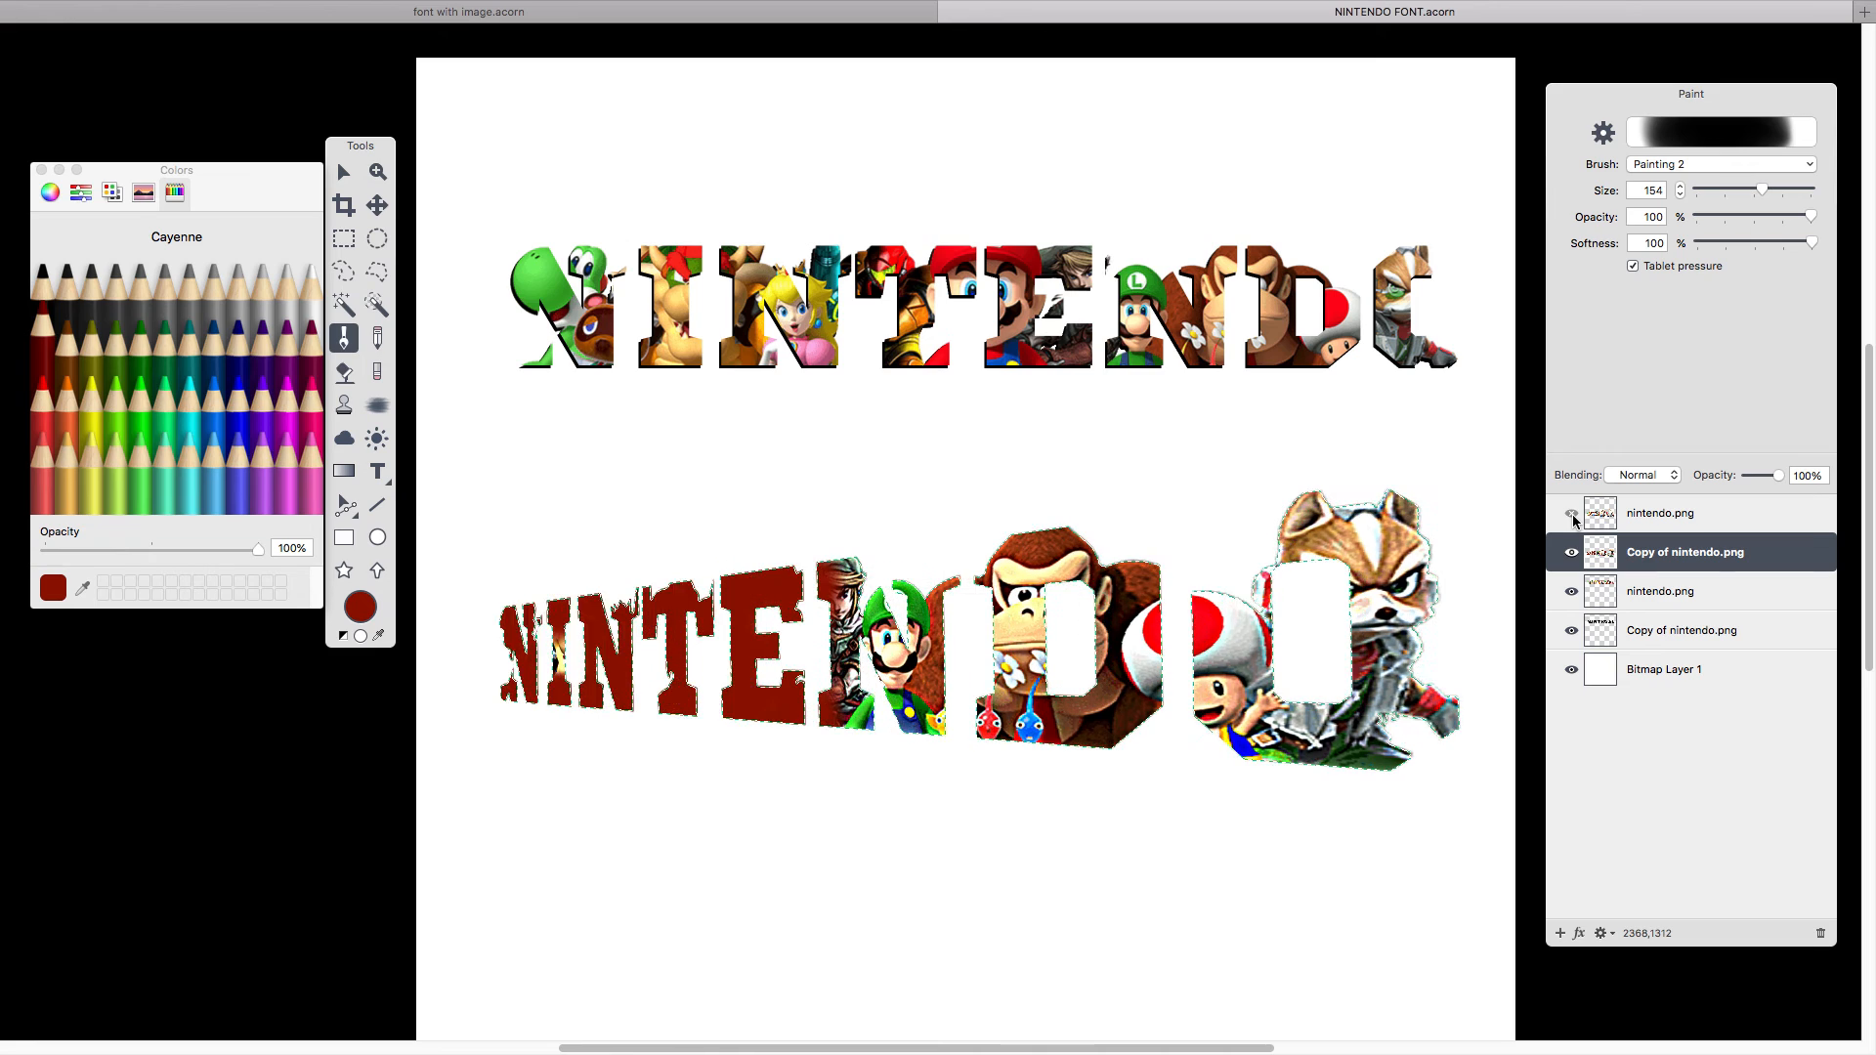
mouse_move(704, 608)
left_mouse_down()
mouse_move(574, 628)
mouse_move(546, 711)
mouse_move(522, 645)
mouse_move(571, 676)
mouse_move(563, 604)
mouse_move(767, 640)
left_mouse_up()
mouse_move(914, 591)
left_mouse_down()
mouse_move(842, 619)
mouse_move(847, 716)
mouse_move(832, 589)
mouse_move(939, 726)
mouse_move(873, 604)
mouse_move(920, 727)
mouse_move(870, 675)
mouse_move(841, 685)
mouse_move(834, 736)
mouse_move(866, 566)
mouse_move(924, 665)
mouse_move(935, 582)
mouse_move(957, 575)
mouse_move(930, 636)
mouse_move(976, 557)
mouse_move(1046, 541)
mouse_move(1126, 548)
mouse_move(1025, 558)
mouse_move(1020, 723)
mouse_move(1000, 750)
mouse_move(971, 743)
mouse_move(1042, 741)
mouse_move(942, 715)
mouse_move(1043, 728)
mouse_move(968, 711)
mouse_move(996, 565)
mouse_move(1103, 577)
mouse_move(1092, 745)
mouse_move(1132, 705)
mouse_move(1135, 575)
mouse_move(1150, 574)
mouse_move(1150, 663)
mouse_move(1141, 556)
mouse_move(1147, 592)
mouse_move(1258, 627)
mouse_move(1264, 648)
mouse_move(1209, 638)
mouse_move(1207, 722)
mouse_move(1252, 746)
mouse_move(1372, 751)
mouse_move(1310, 753)
mouse_move(1240, 717)
mouse_move(1238, 674)
mouse_move(1281, 701)
mouse_move(1372, 708)
mouse_move(1350, 549)
mouse_move(1310, 549)
mouse_move(1255, 610)
mouse_move(1310, 493)
mouse_move(1417, 508)
mouse_move(1412, 576)
mouse_move(1461, 733)
mouse_move(1445, 720)
mouse_move(1423, 758)
left_mouse_up()
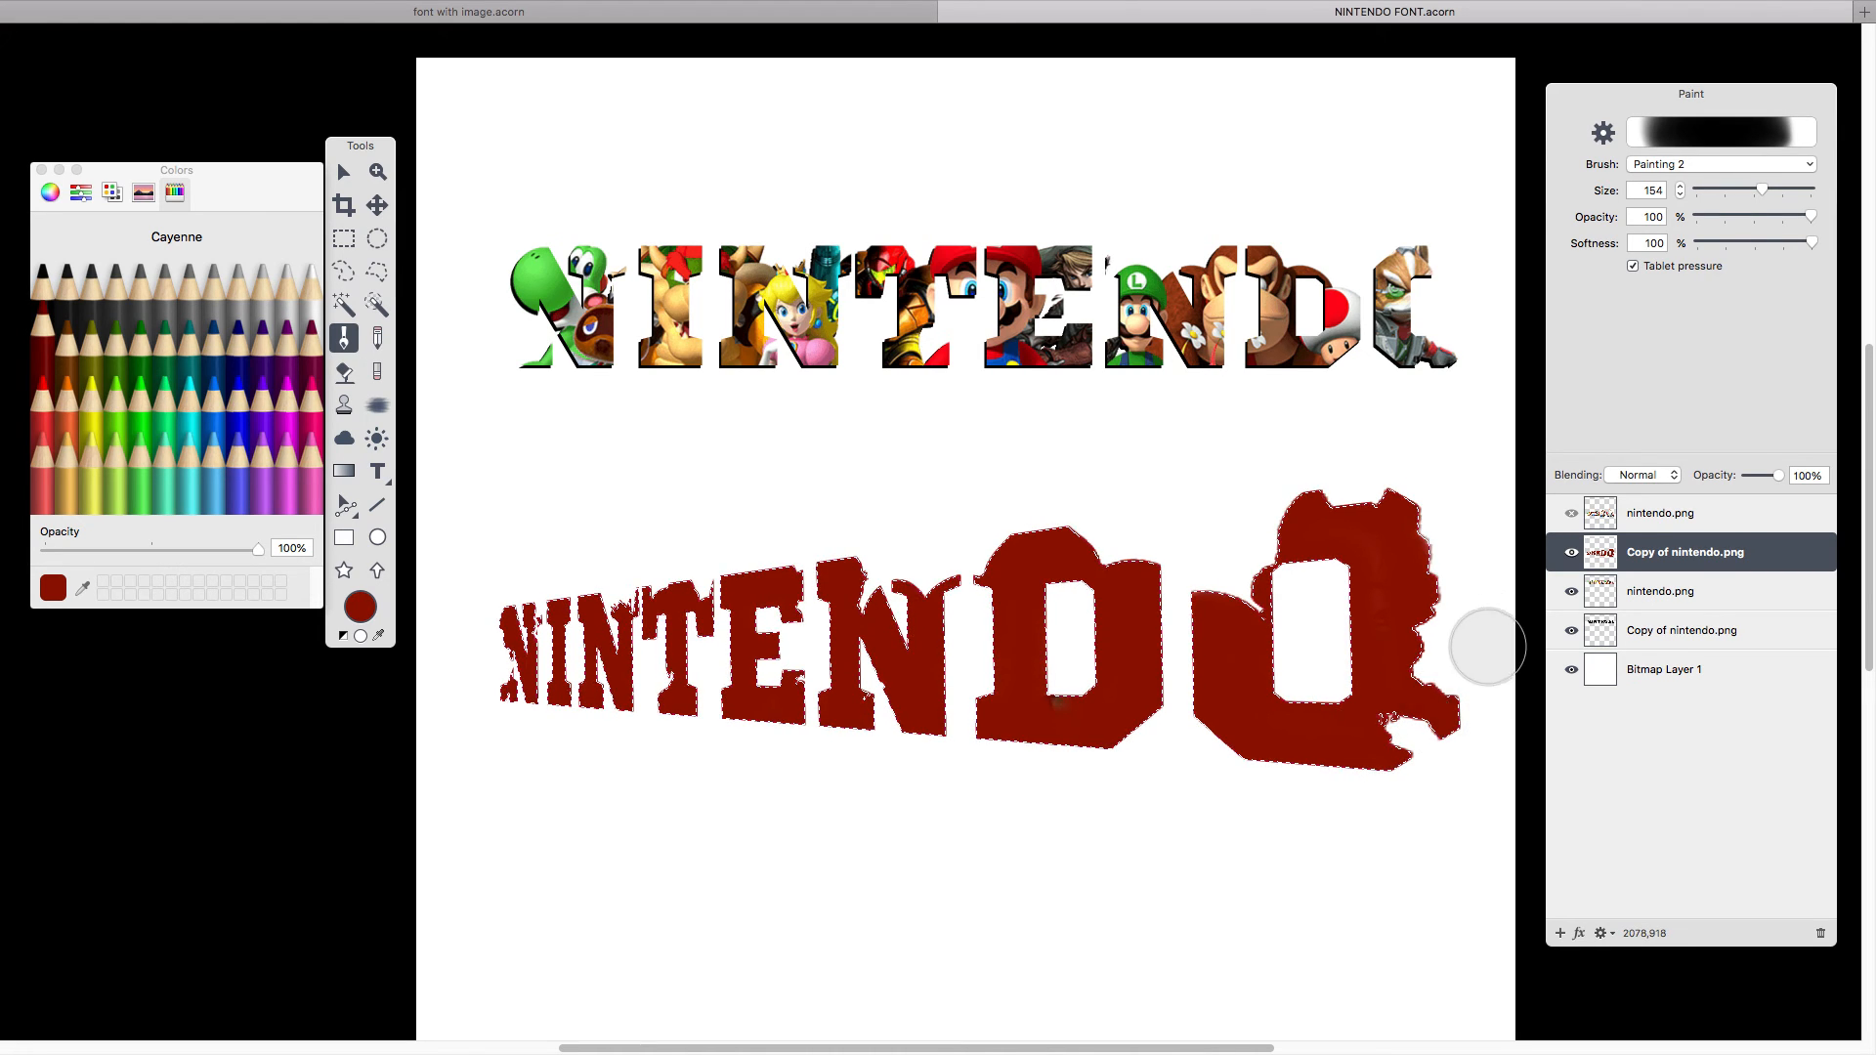
Show the top nintendo.png layer again, clear the selection, and lower the Cayenne shadow layer's opacity to 33%.
left_click(1571, 513)
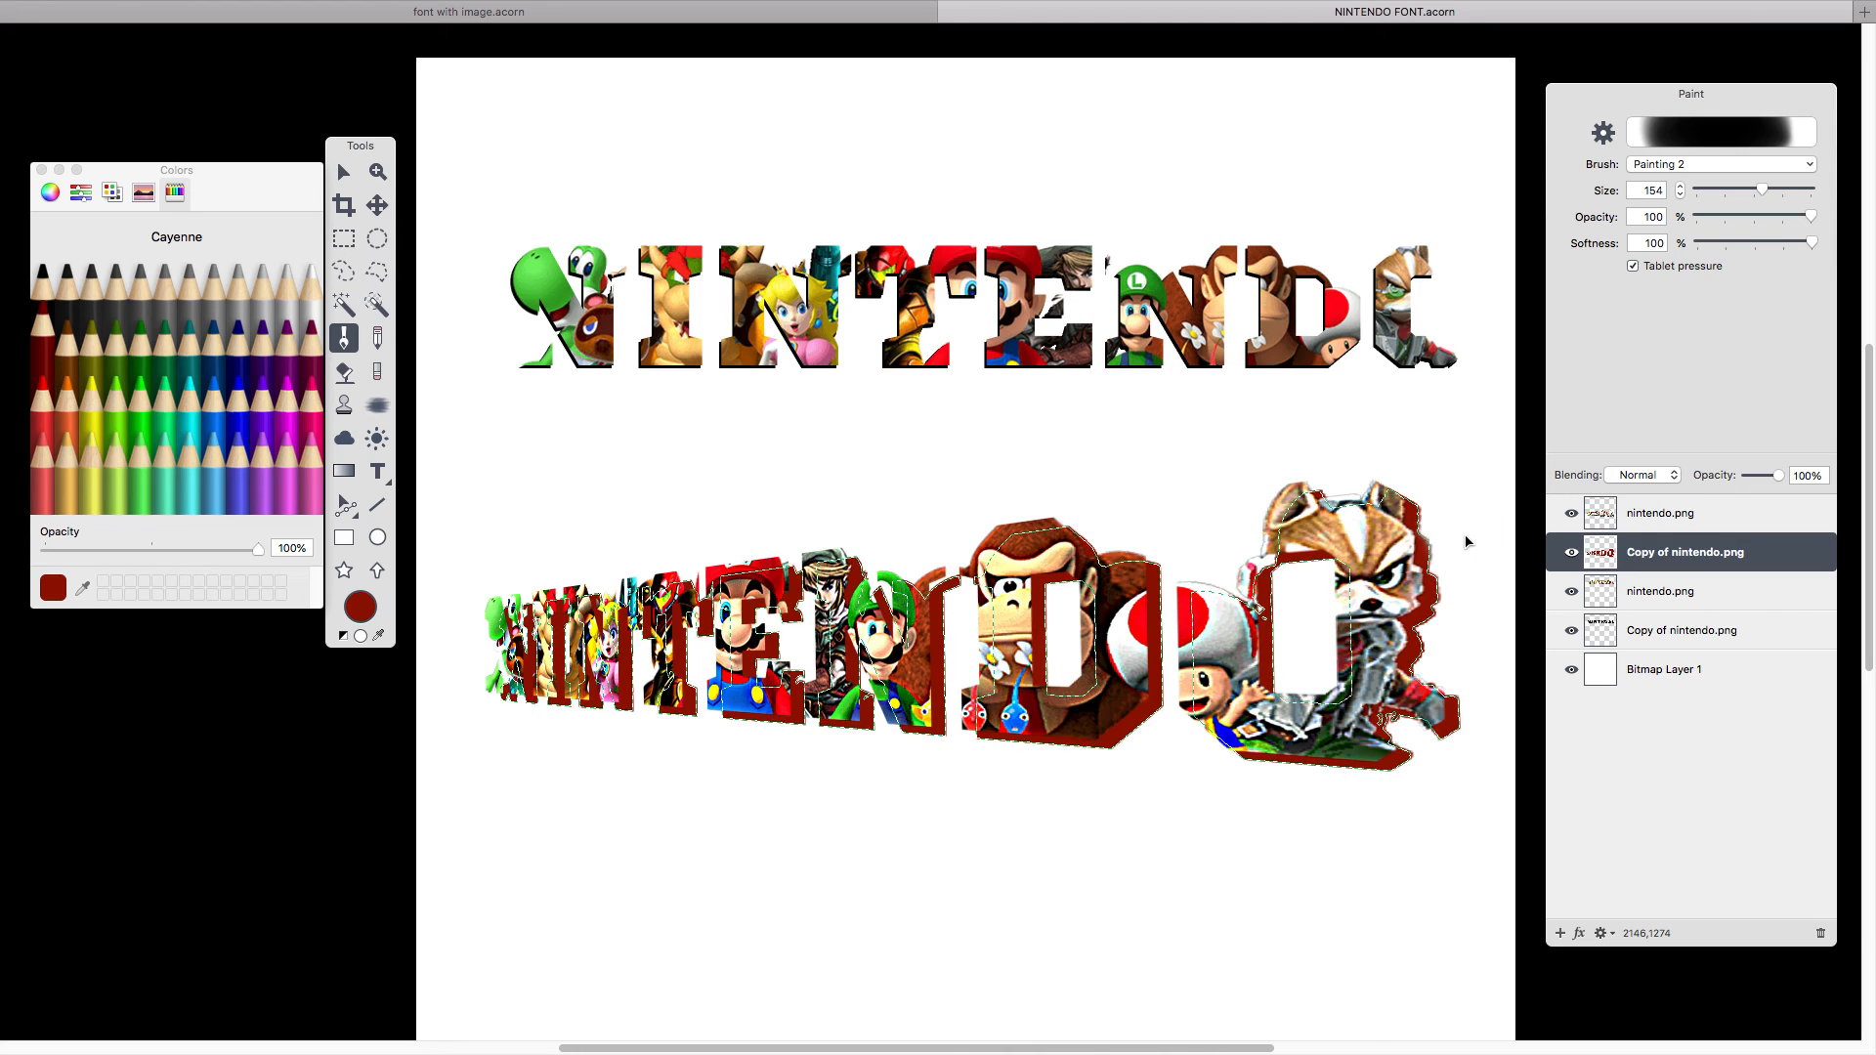
key("super+d")
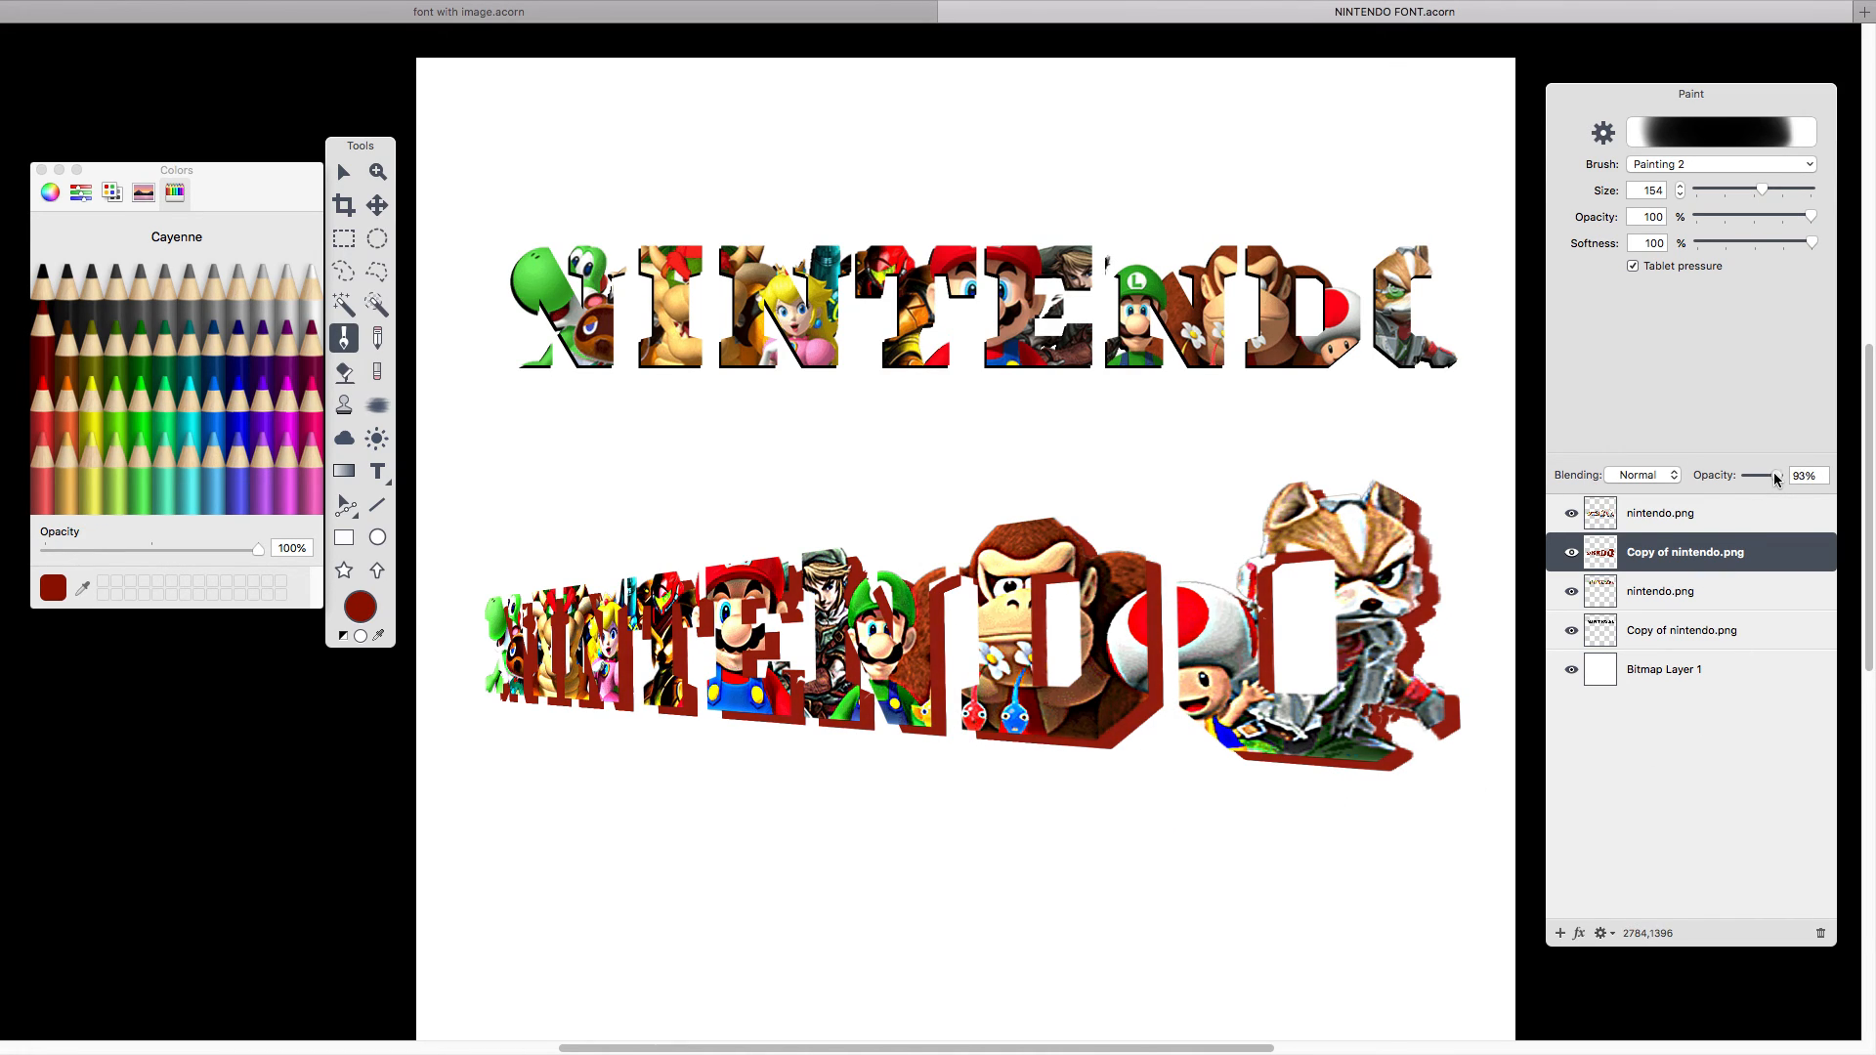
left_click_drag(1774, 479, 1755, 481)
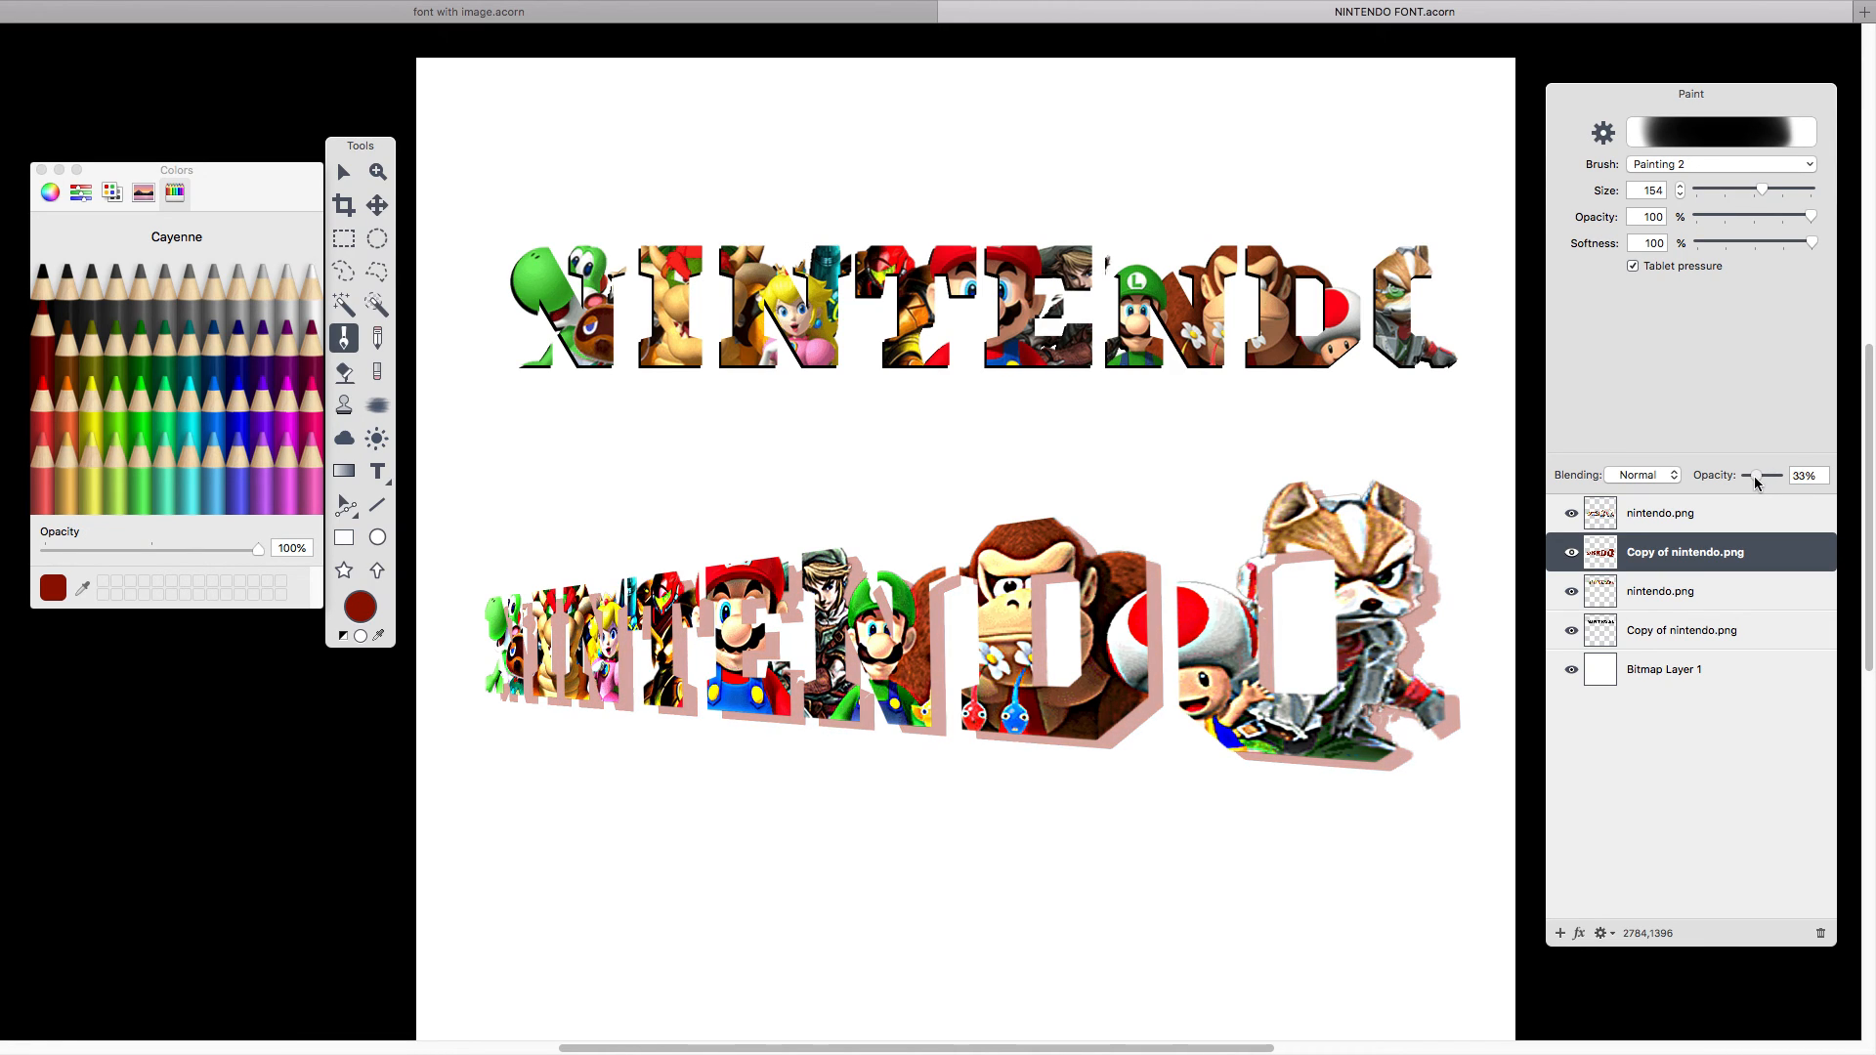